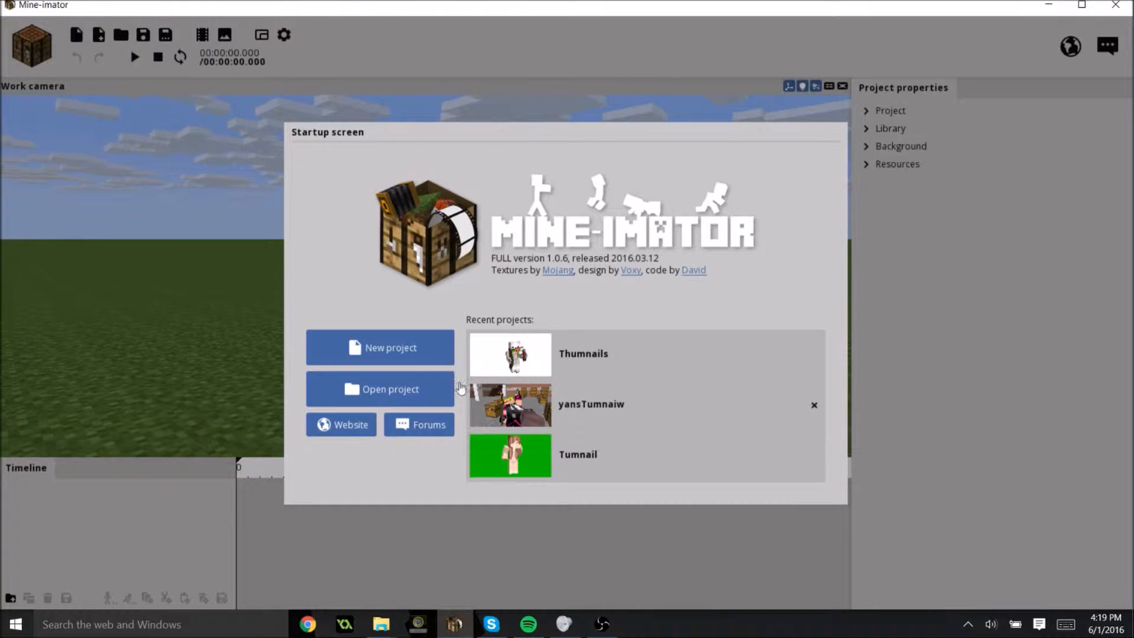
Step: Start a new project and select its name for editing
{"action": "left_click", "coordinate": [387, 349]}
{"action": "left_click", "coordinate": [554, 218]}
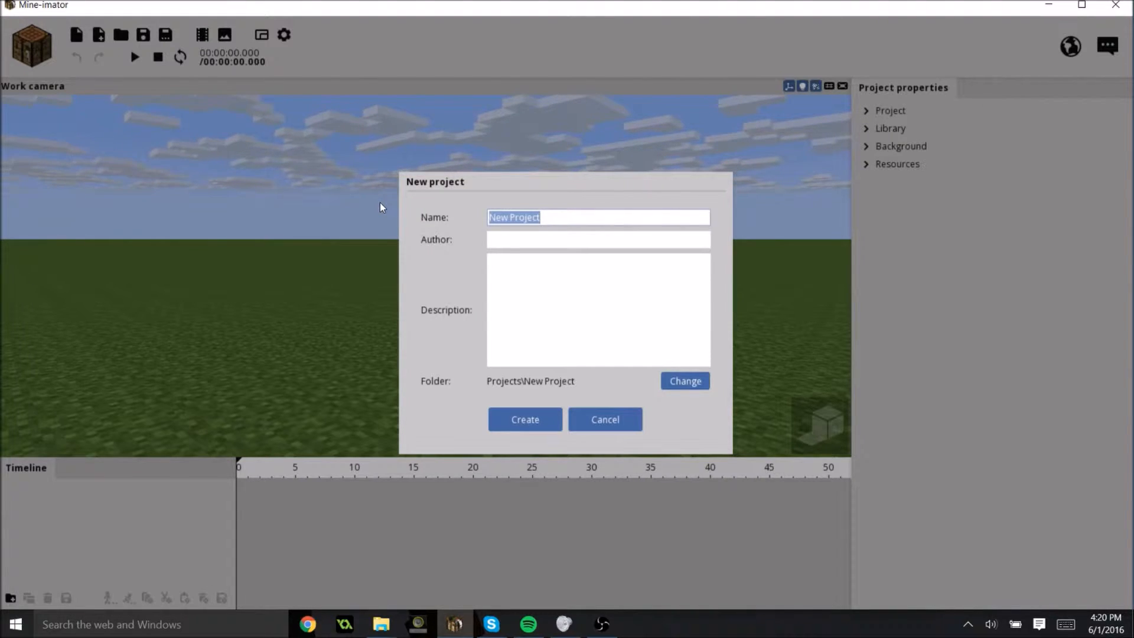
Step: Switch to Chrome, search the web for "mineimator" and open the Mine-imator website
{"action": "left_click", "coordinate": [321, 624]}
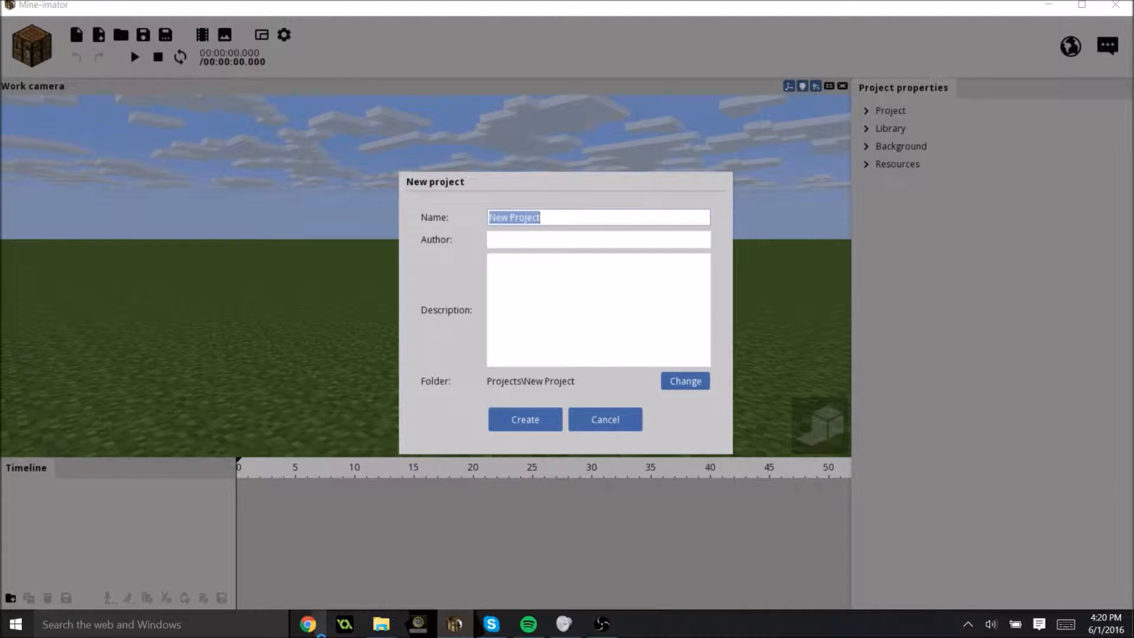
{"action": "type", "text": "mine"}
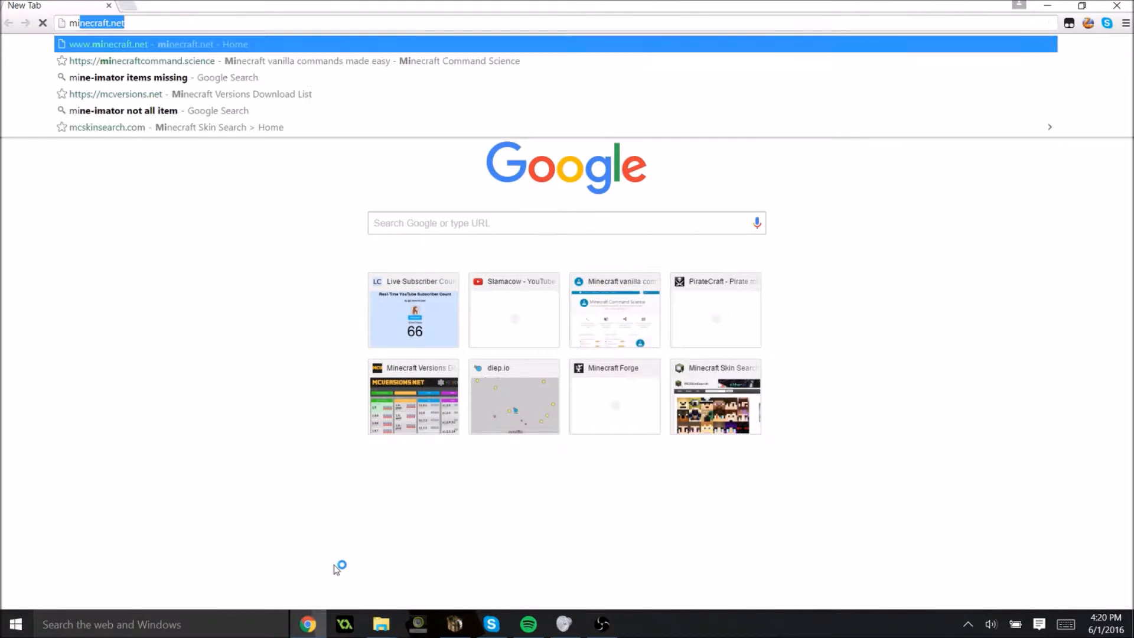
{"action": "type", "text": "imator"}
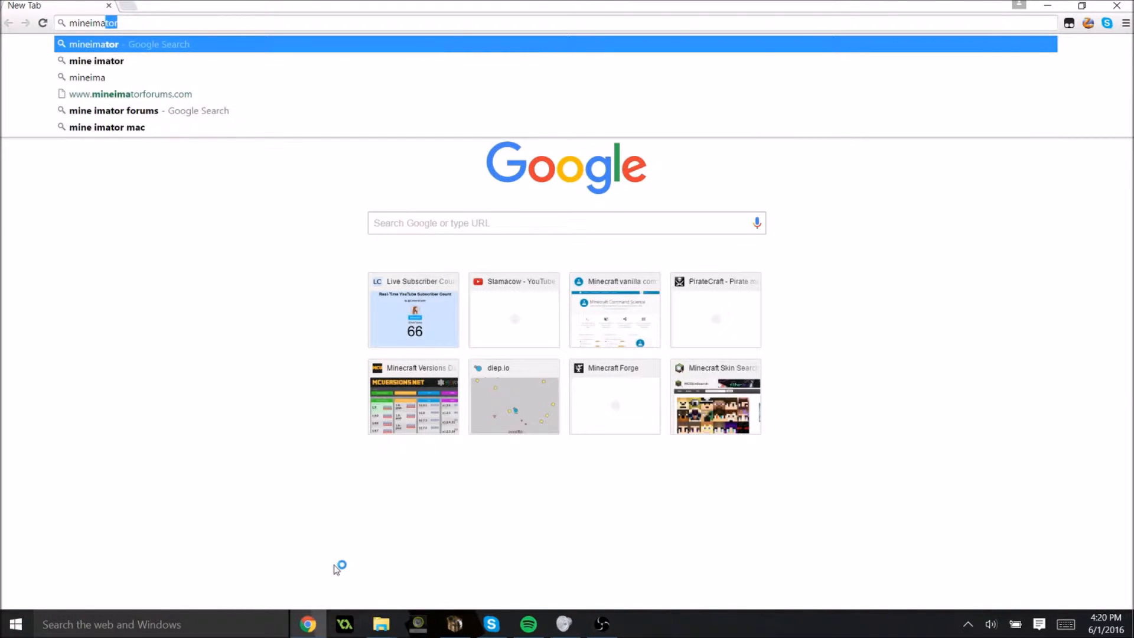
{"action": "key", "text": "Return"}
{"action": "left_click", "coordinate": [168, 157]}
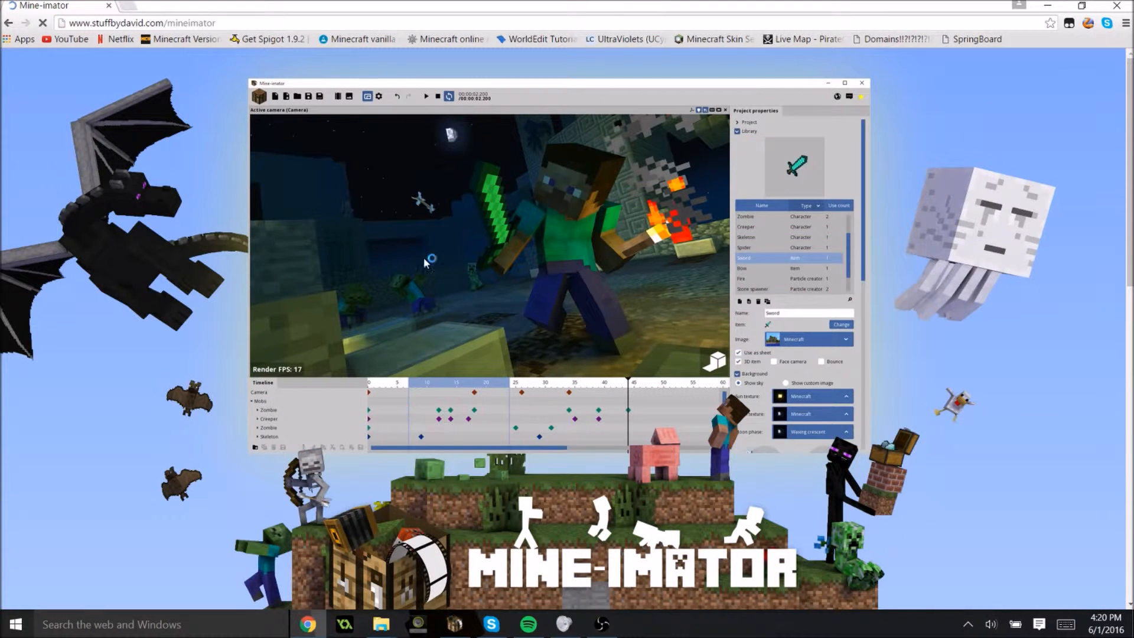
Step: Download the recommended Mine-imator installer, skipping the advertisement page and closing the extra ad tabs
{"action": "scroll", "coordinate": [452, 286], "scroll_direction": "down", "scroll_amount": 7}
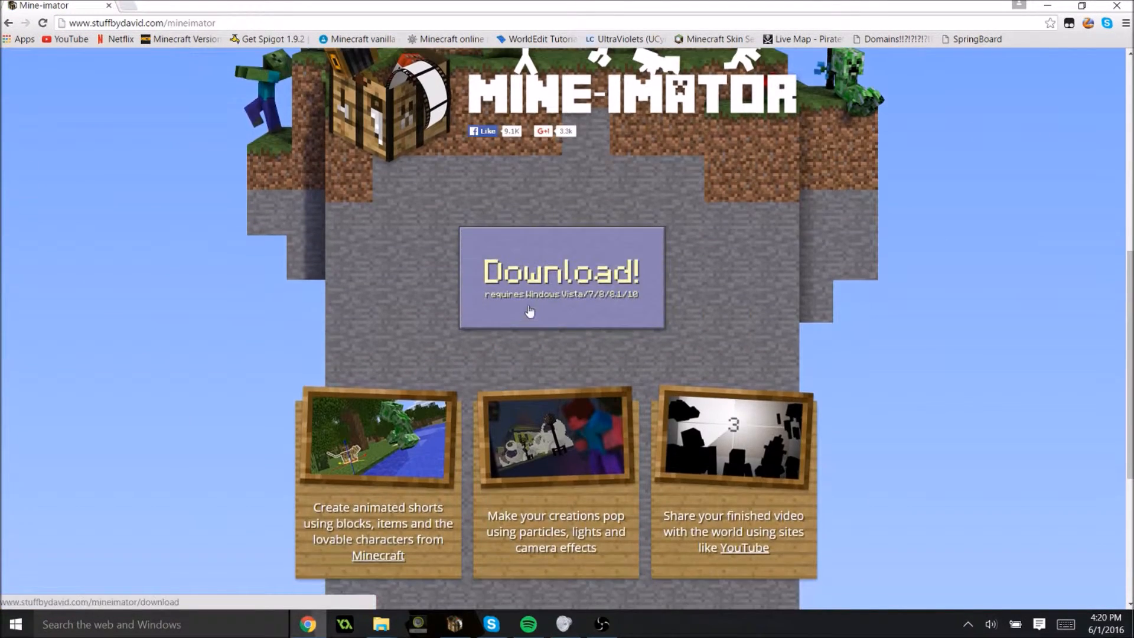
{"action": "left_click", "coordinate": [529, 314]}
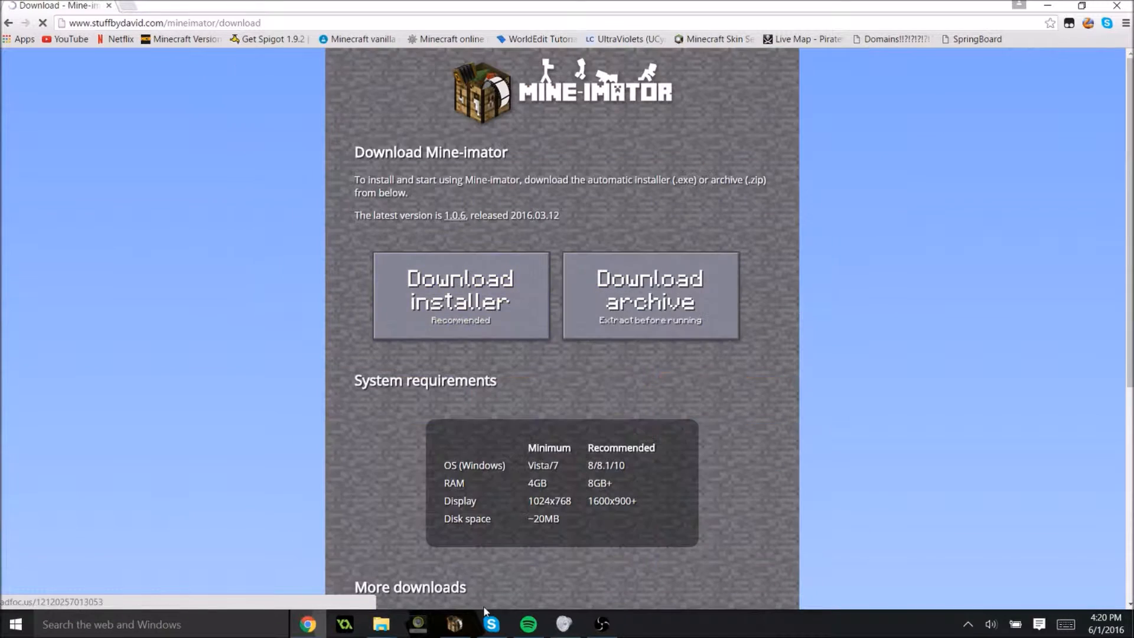
{"action": "left_click", "coordinate": [452, 327]}
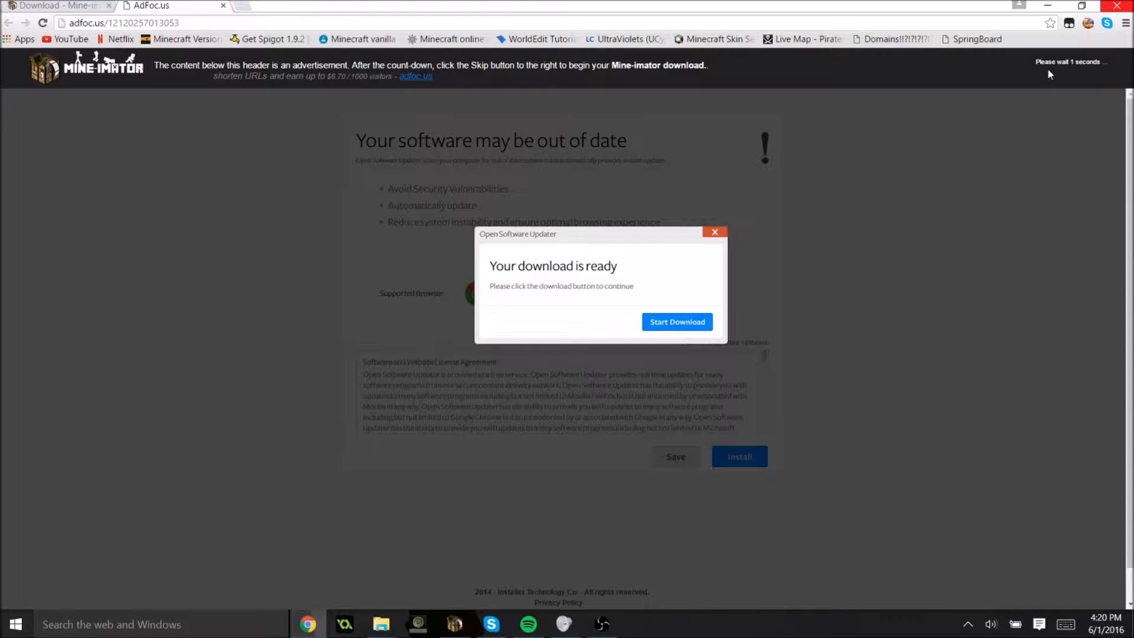
{"action": "left_click", "coordinate": [1046, 69]}
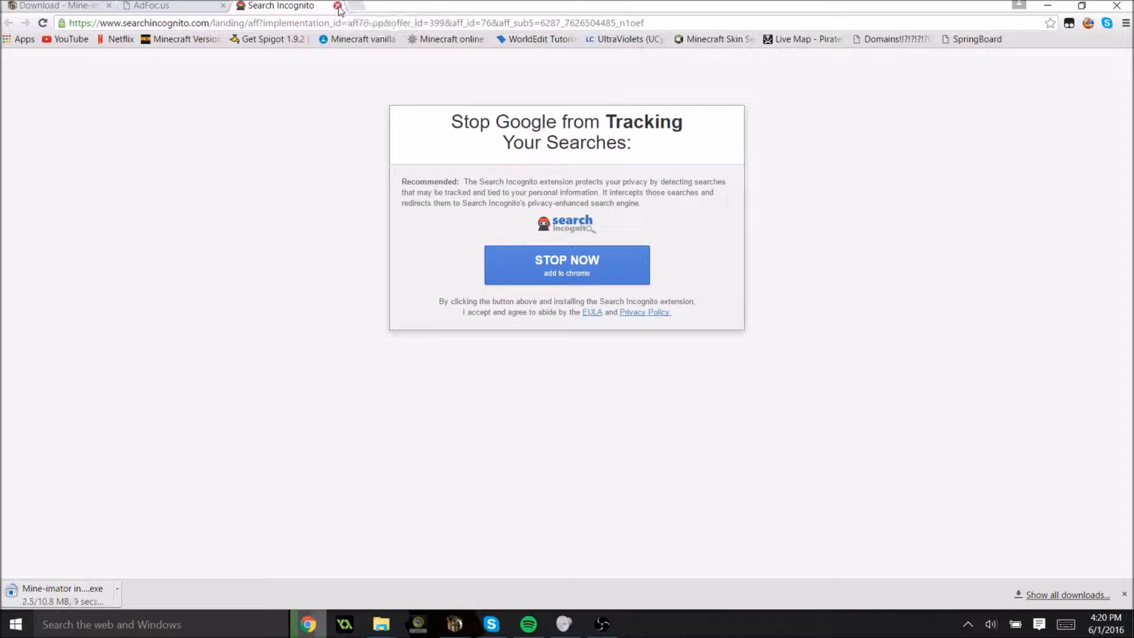
{"action": "left_click", "coordinate": [338, 5]}
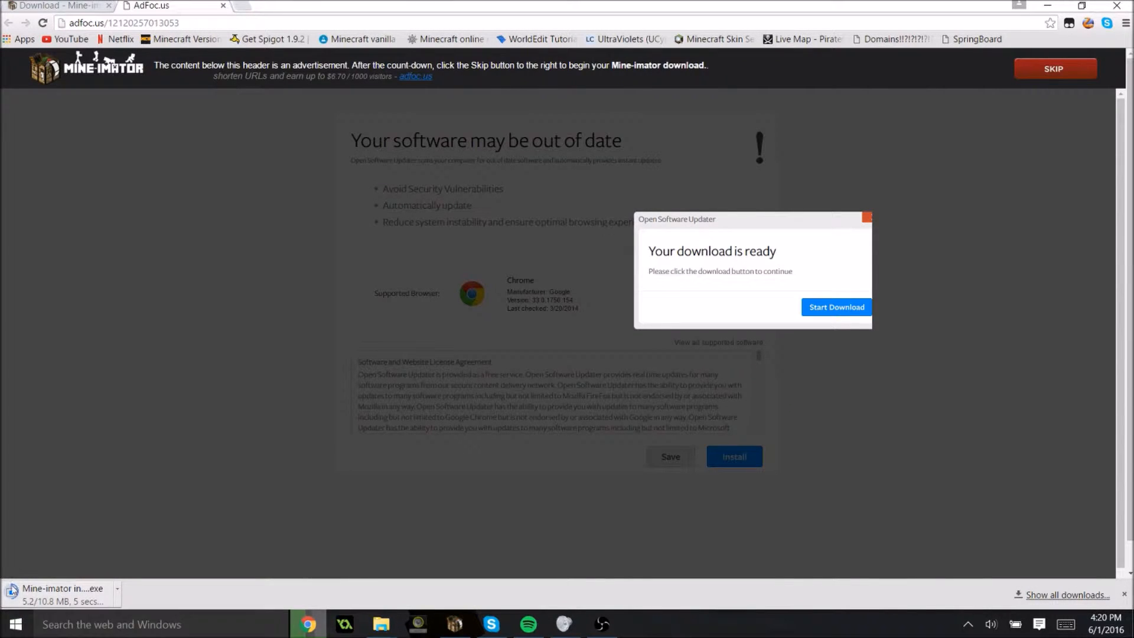
{"action": "left_click", "coordinate": [223, 5]}
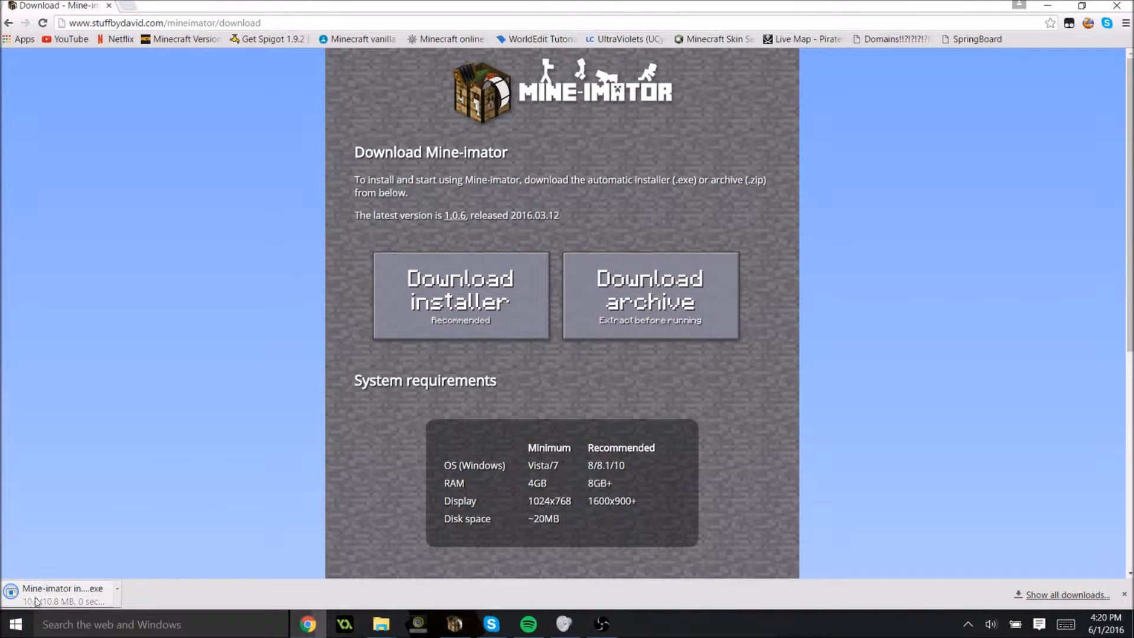
Step: Run the downloaded Mine-imator installer and accept its license agreement
{"action": "left_click", "coordinate": [63, 597]}
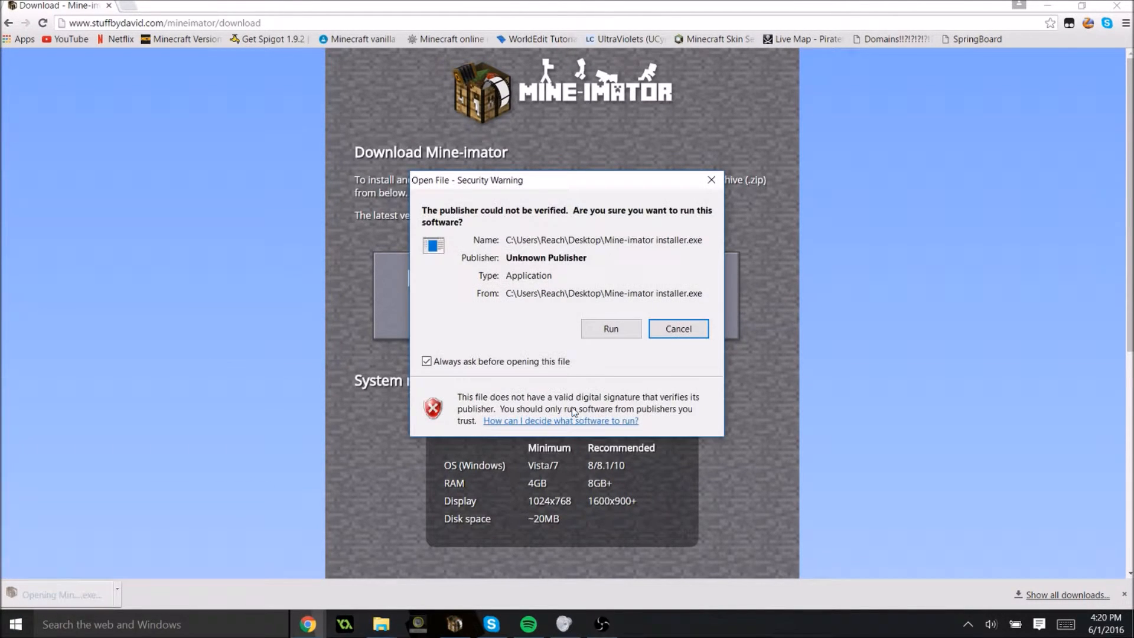
{"action": "left_click", "coordinate": [620, 331]}
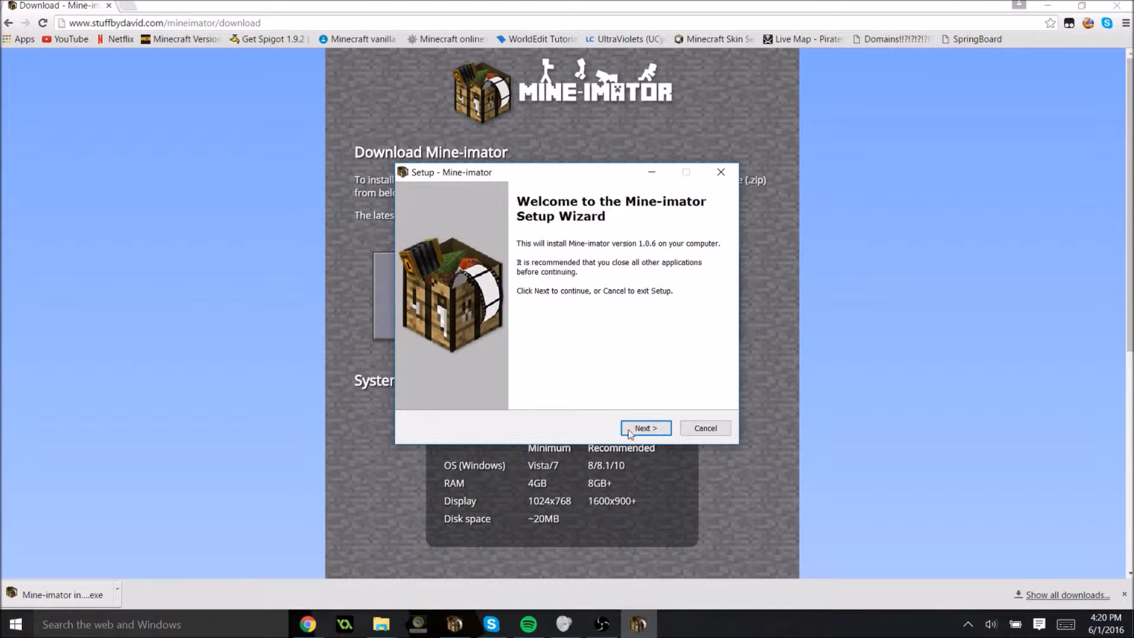
{"action": "left_click", "coordinate": [642, 430]}
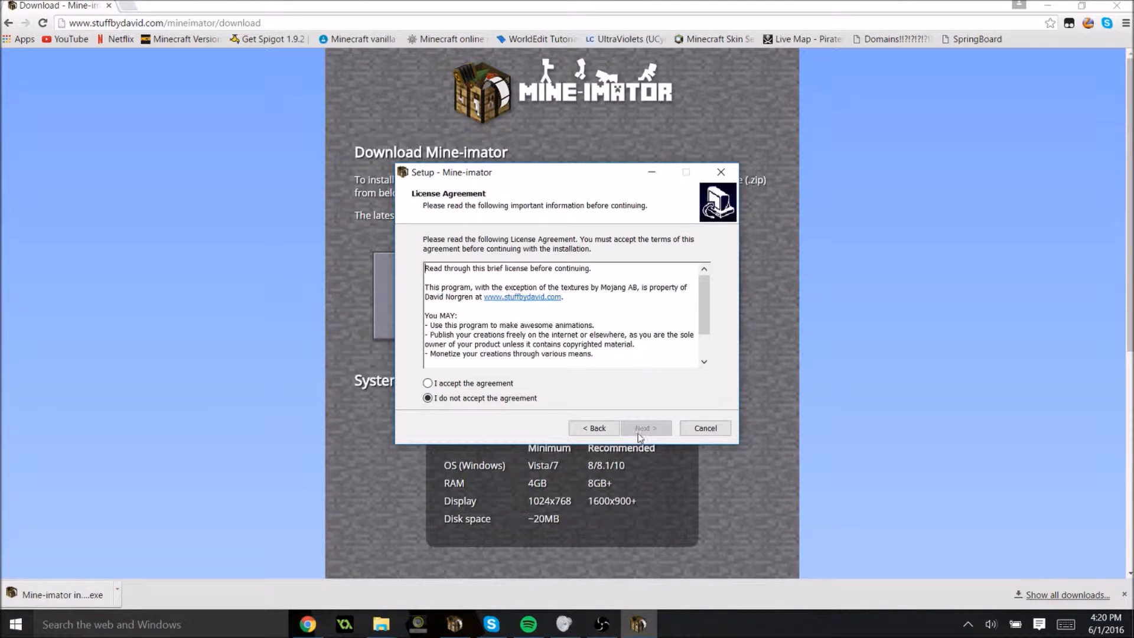
{"action": "left_click", "coordinate": [478, 383]}
{"action": "scroll", "coordinate": [518, 330], "scroll_direction": "down", "scroll_amount": 1}
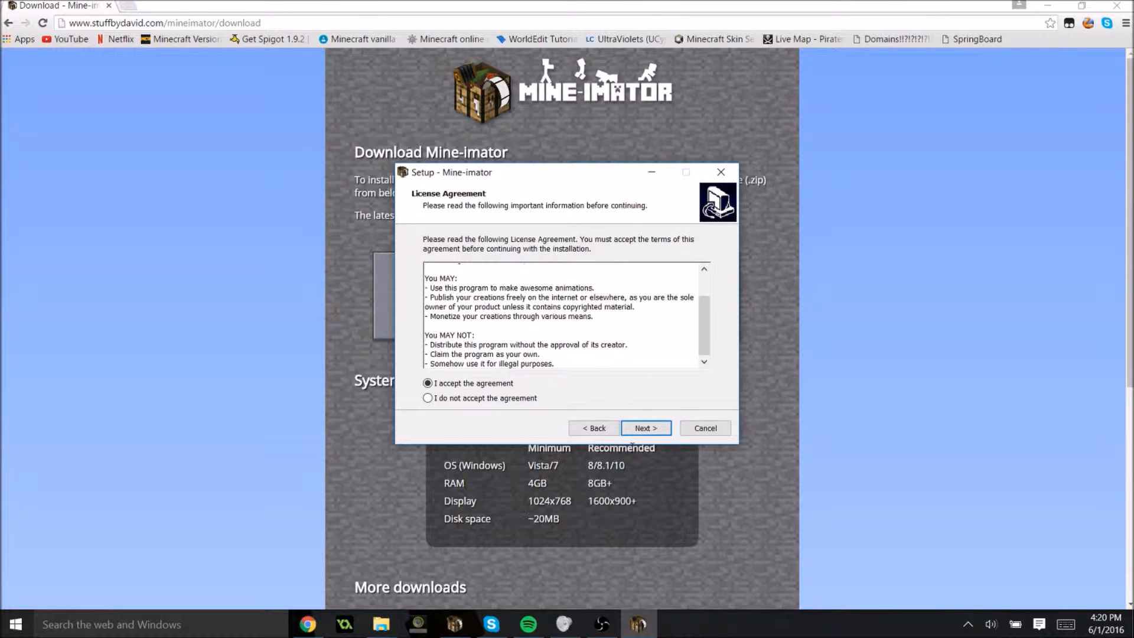
{"action": "left_click", "coordinate": [645, 429]}
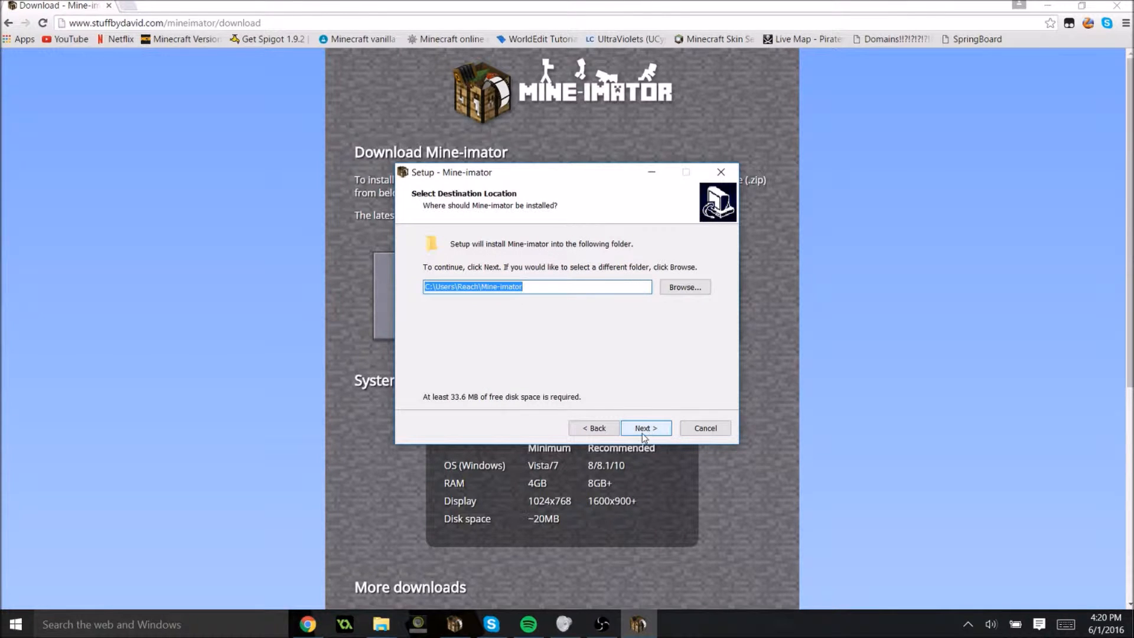
Step: Install Mine-imator in the default folder with a desktop icon, allowing setup to close running applications, and launch it when finished
{"action": "left_click", "coordinate": [643, 436]}
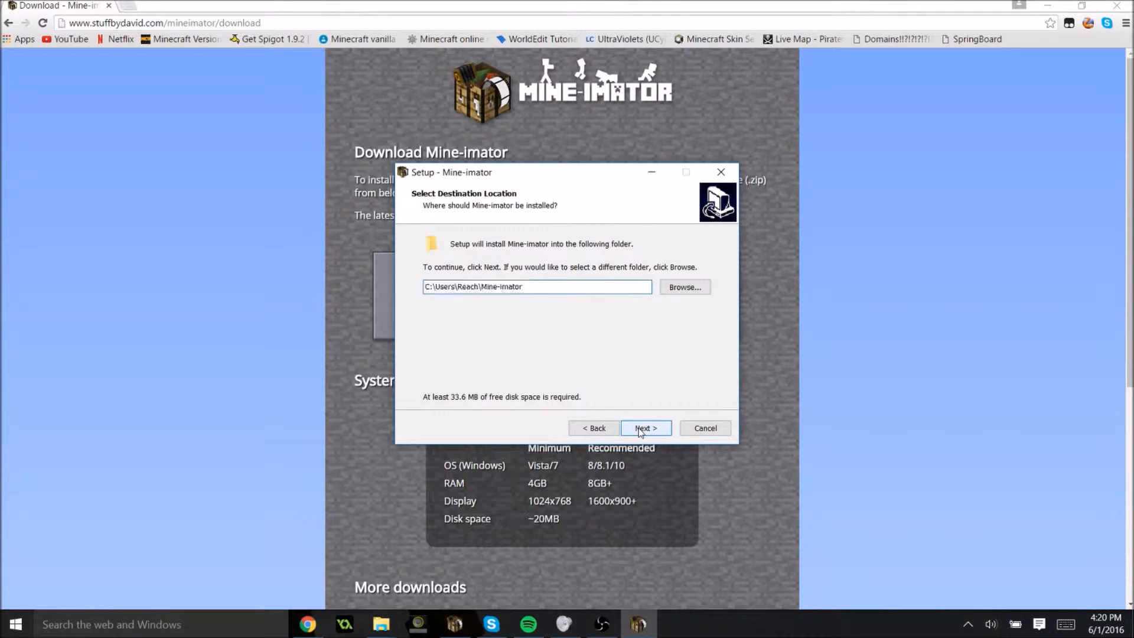
{"action": "left_click", "coordinate": [640, 433]}
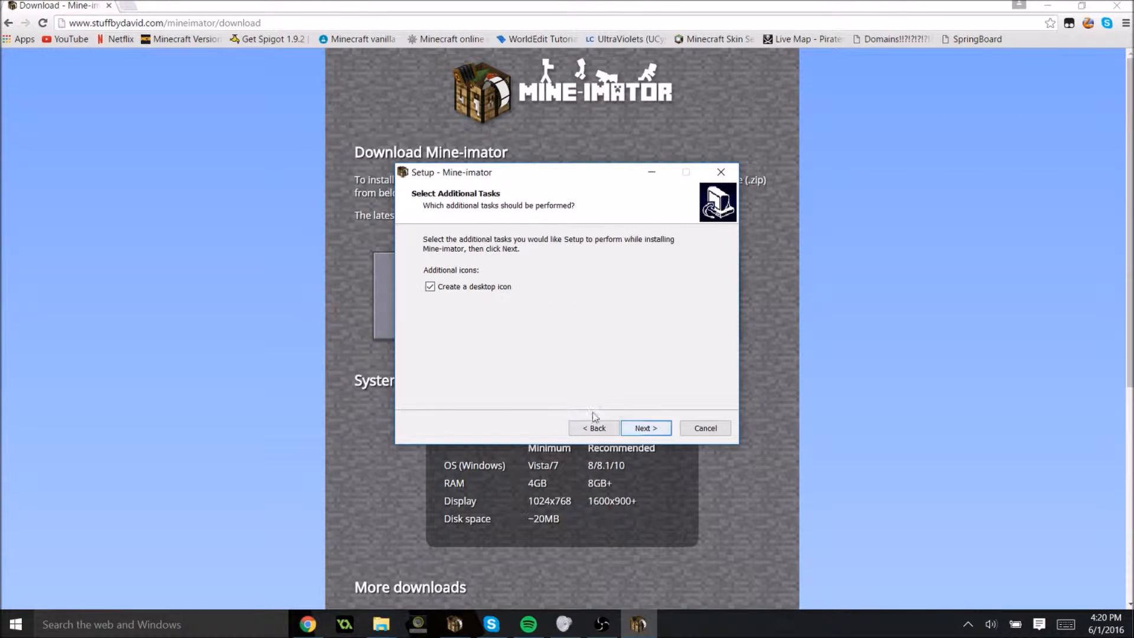
{"action": "left_click", "coordinate": [638, 435]}
{"action": "left_click", "coordinate": [636, 434]}
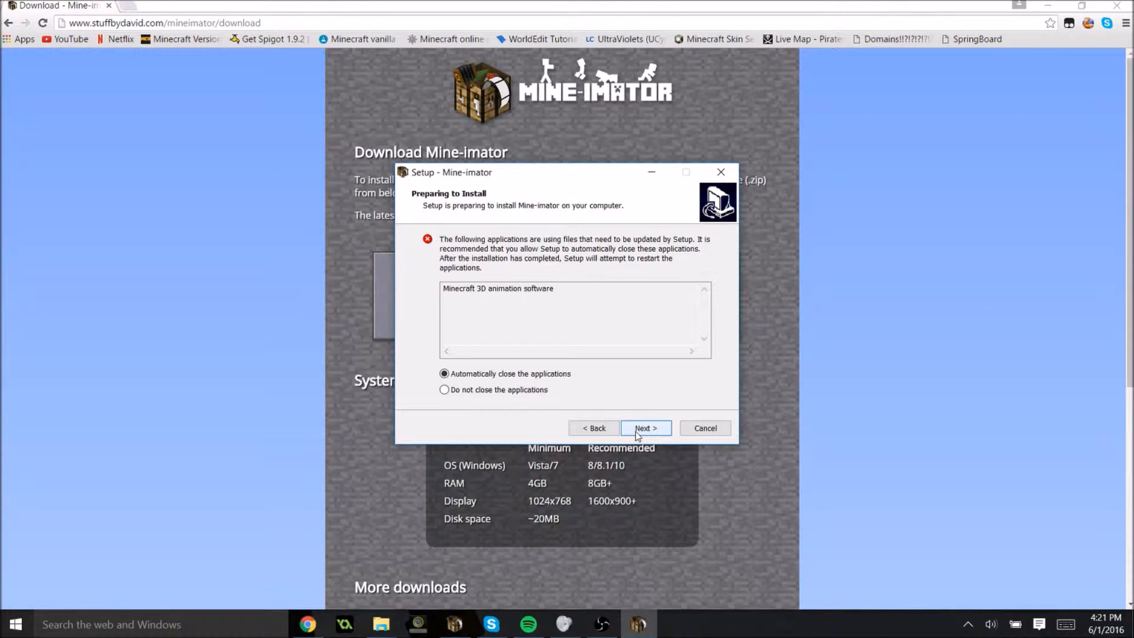
{"action": "left_click", "coordinate": [640, 426]}
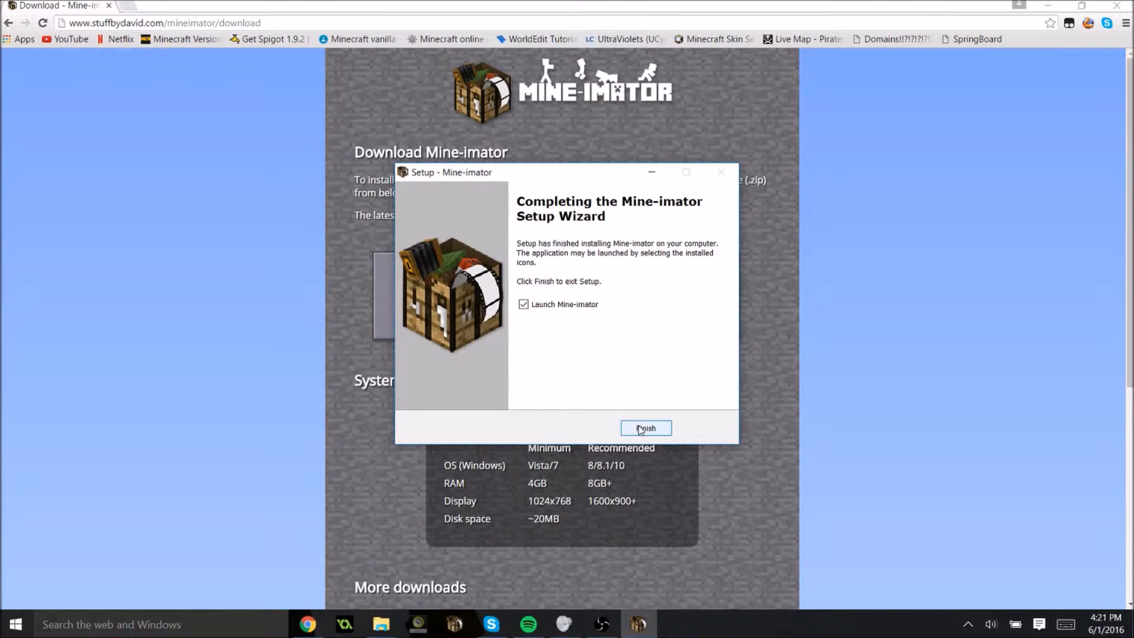
{"action": "left_click", "coordinate": [640, 428]}
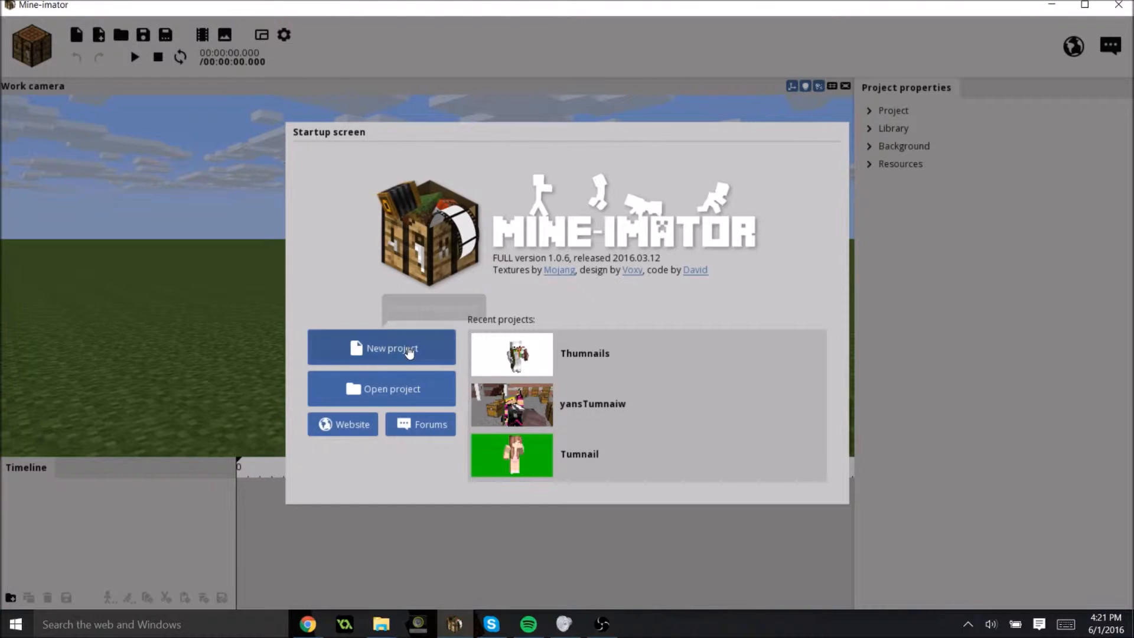
Step: Start a new project and name it Char_Swip_Sword
{"action": "left_click", "coordinate": [405, 351]}
{"action": "left_click_drag", "start_coordinate": [584, 216], "coordinate": [316, 203]}
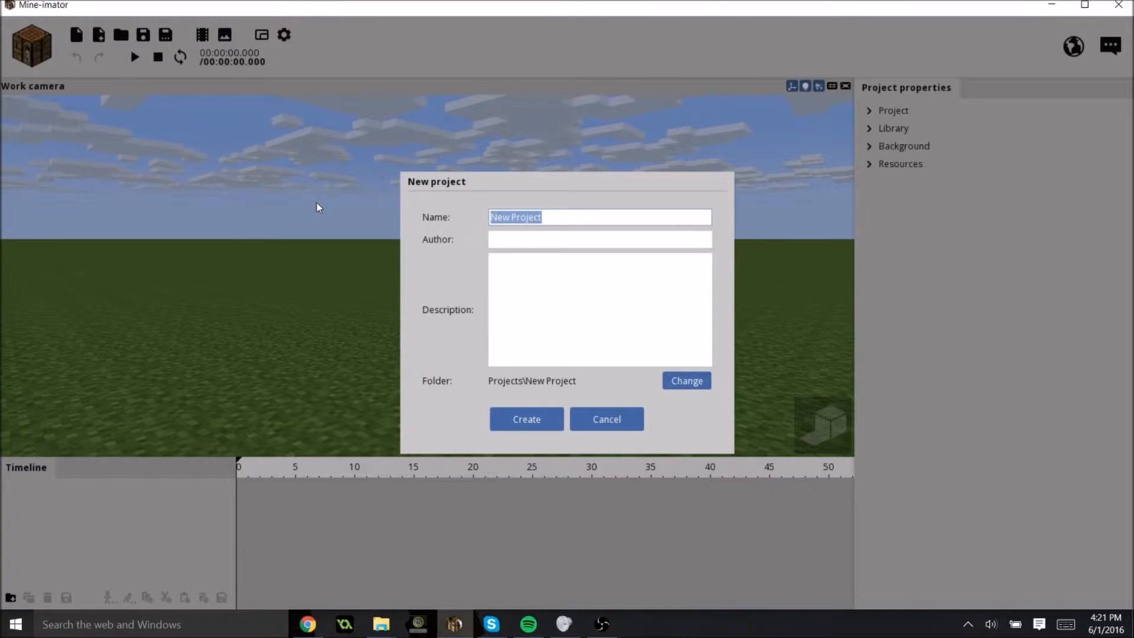
{"action": "type", "text": "Char"}
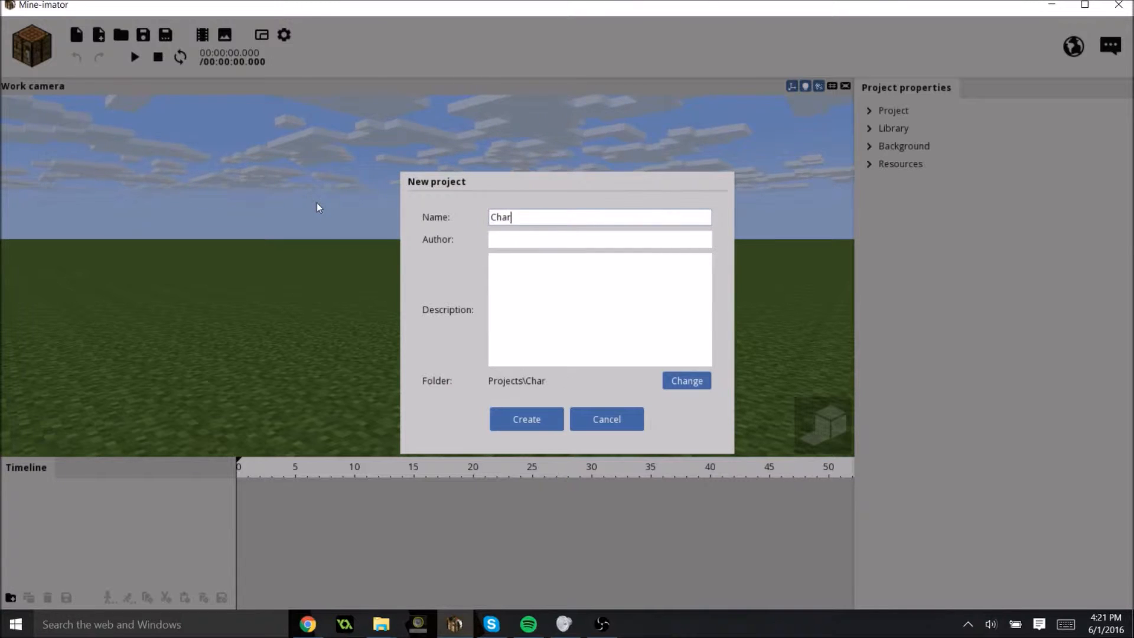
{"action": "type", "text": "_Swip_s"}
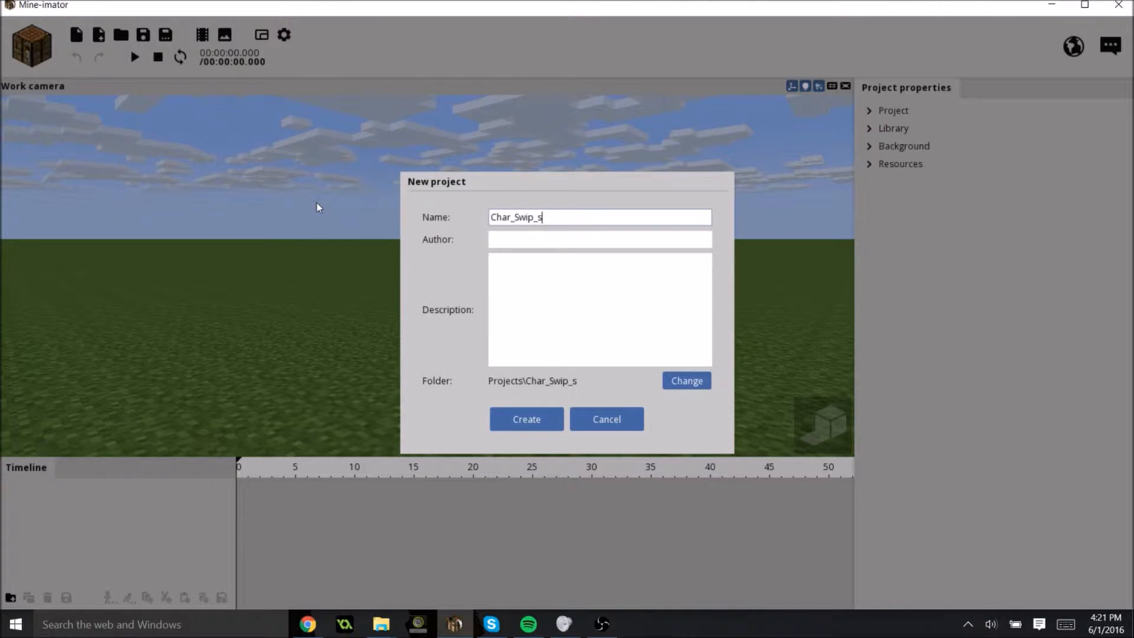
{"action": "type", "text": "word"}
{"action": "key", "text": "BackSpace"}
{"action": "key", "text": "BackSpace"}
{"action": "key", "text": "BackSpace"}
{"action": "key", "text": "BackSpace"}
{"action": "key", "text": "BackSpace"}
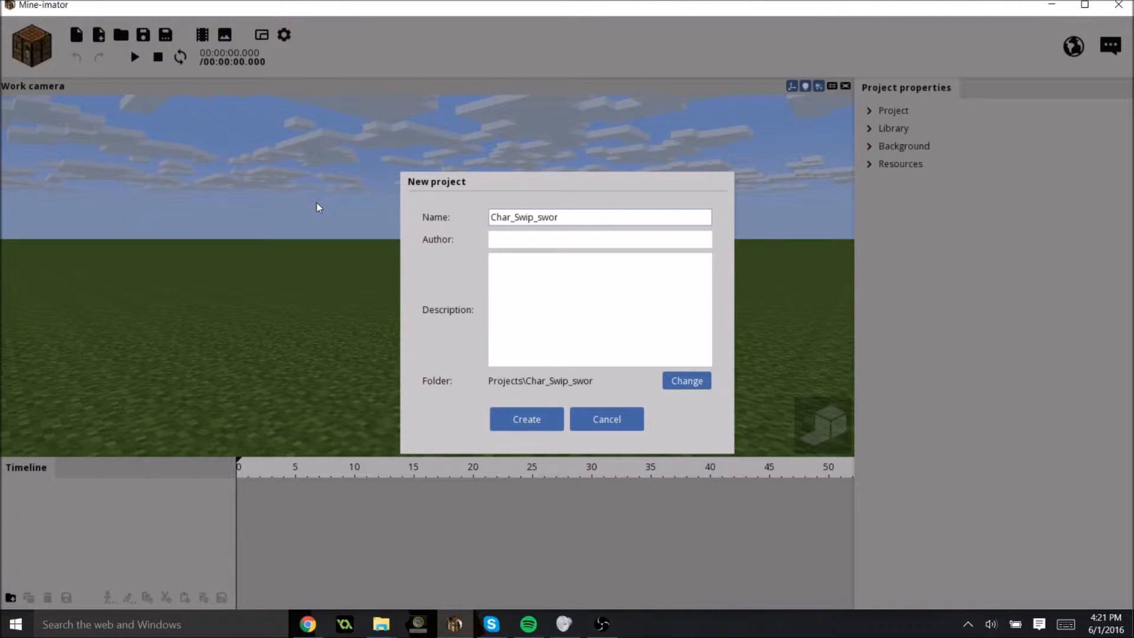
{"action": "type", "text": "Sword"}
Step: Enter the author's username and write "Swipe" as the project description
{"action": "left_click", "coordinate": [559, 237]}
{"action": "type", "text": "Re"}
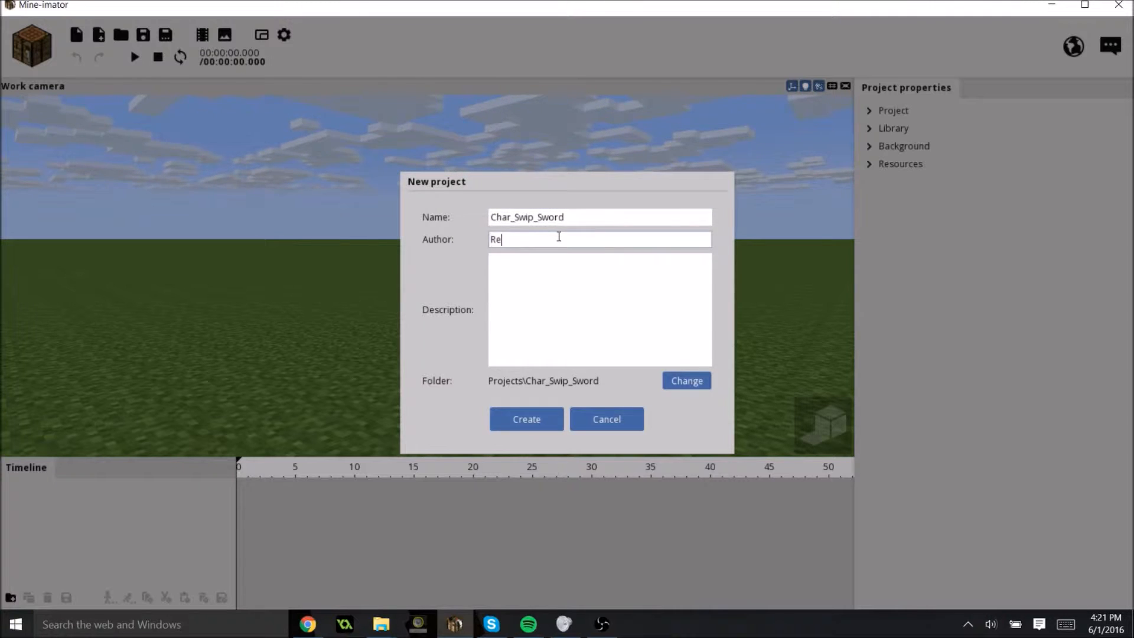
{"action": "type", "text": "achableSkink0"}
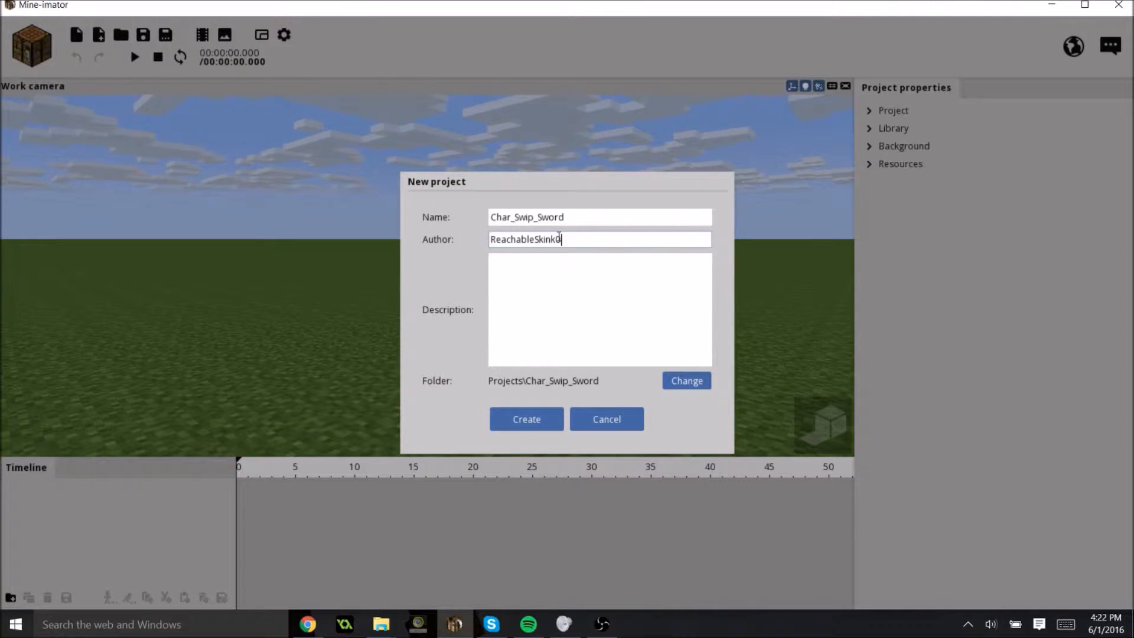
{"action": "left_click", "coordinate": [555, 290]}
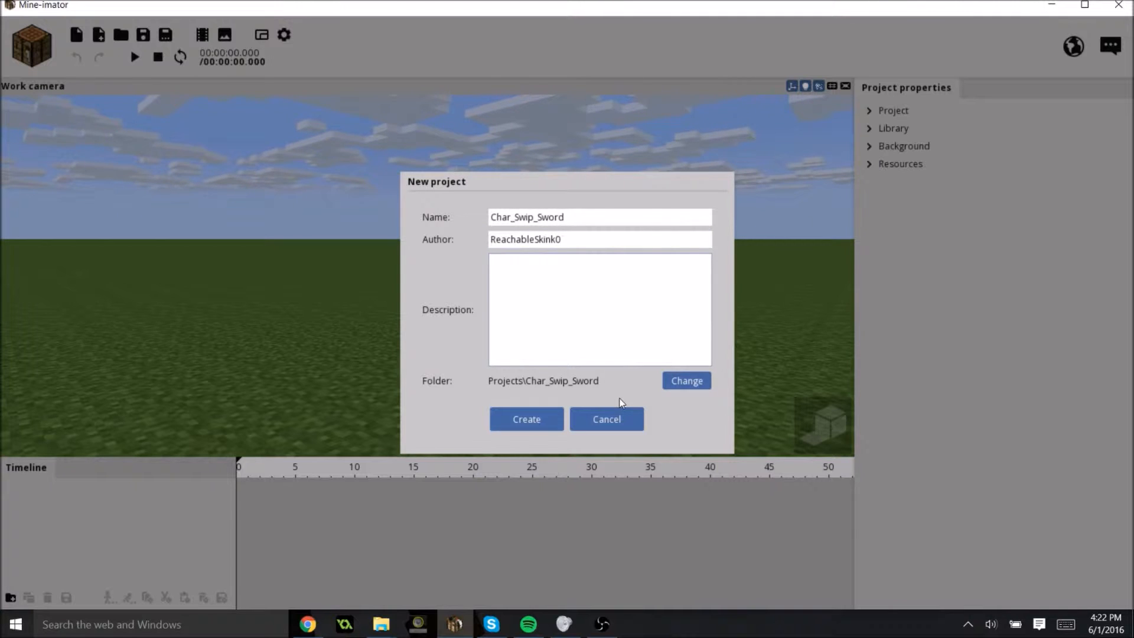
{"action": "type", "text": "Swip"}
{"action": "key", "text": "BackSpace"}
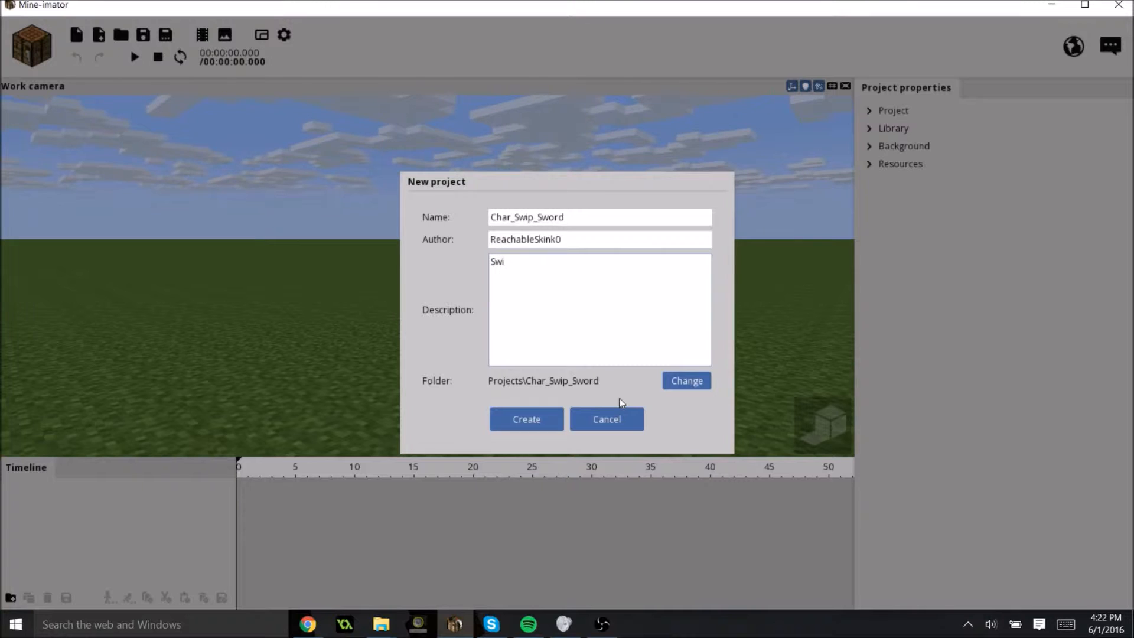
{"action": "type", "text": "pe"}
Step: Change the project name to Sword_swipe
{"action": "left_click", "coordinate": [536, 216]}
{"action": "type", "text": "e"}
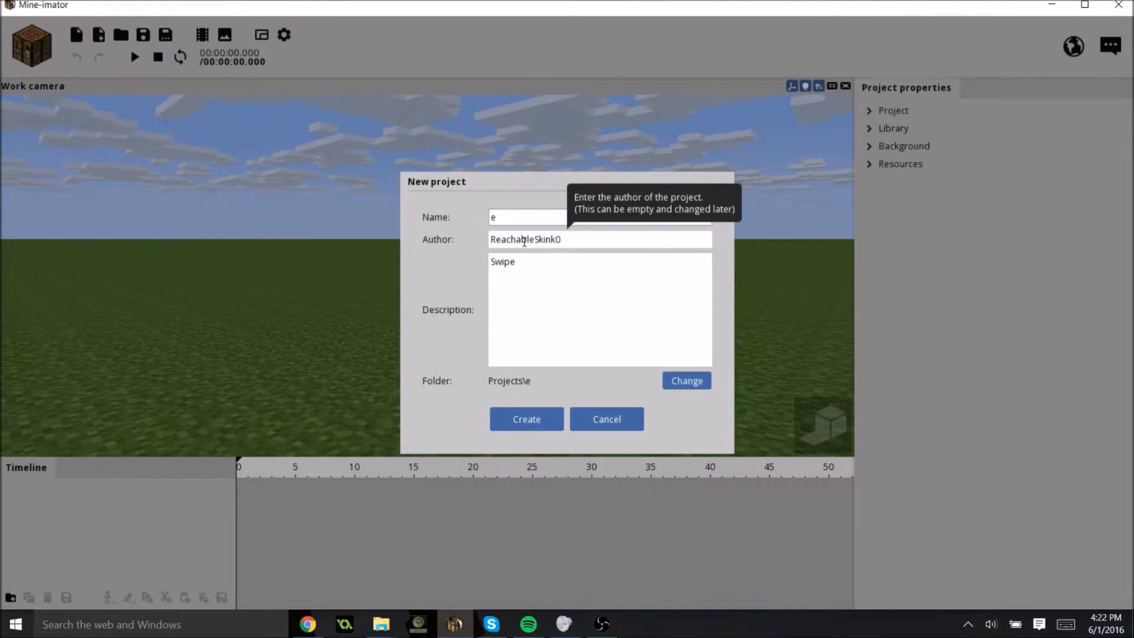
{"action": "left_click", "coordinate": [552, 224]}
{"action": "type", "text": "Swo"}
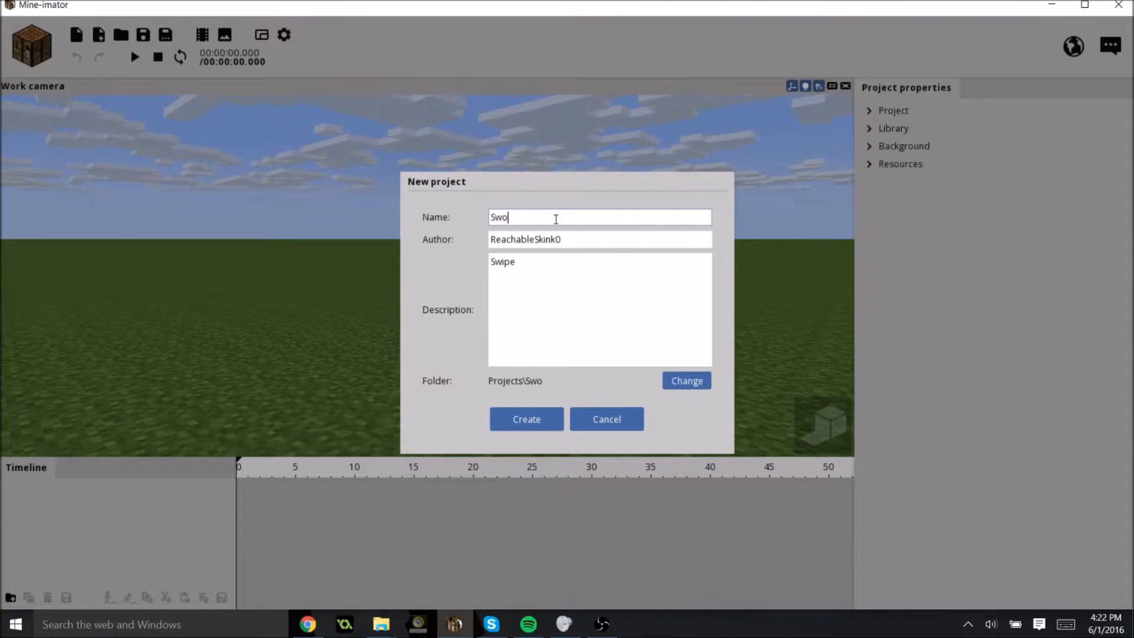
{"action": "type", "text": "rd_swipe"}
Step: Change the description to "Swipes a sword" and create the project
{"action": "left_click", "coordinate": [551, 271]}
{"action": "left_click", "coordinate": [551, 271]}
{"action": "type", "text": "s"}
{"action": "key", "text": "BackSpace"}
{"action": "key", "text": "BackSpace"}
{"action": "type", "text": "s a sword"}
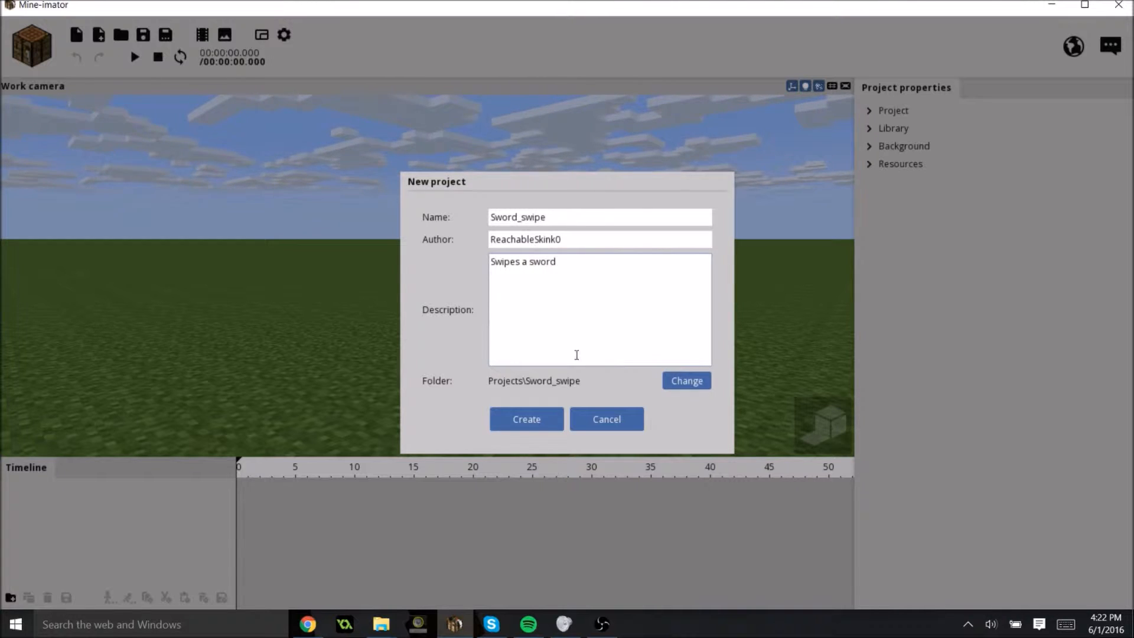
{"action": "left_click", "coordinate": [525, 422]}
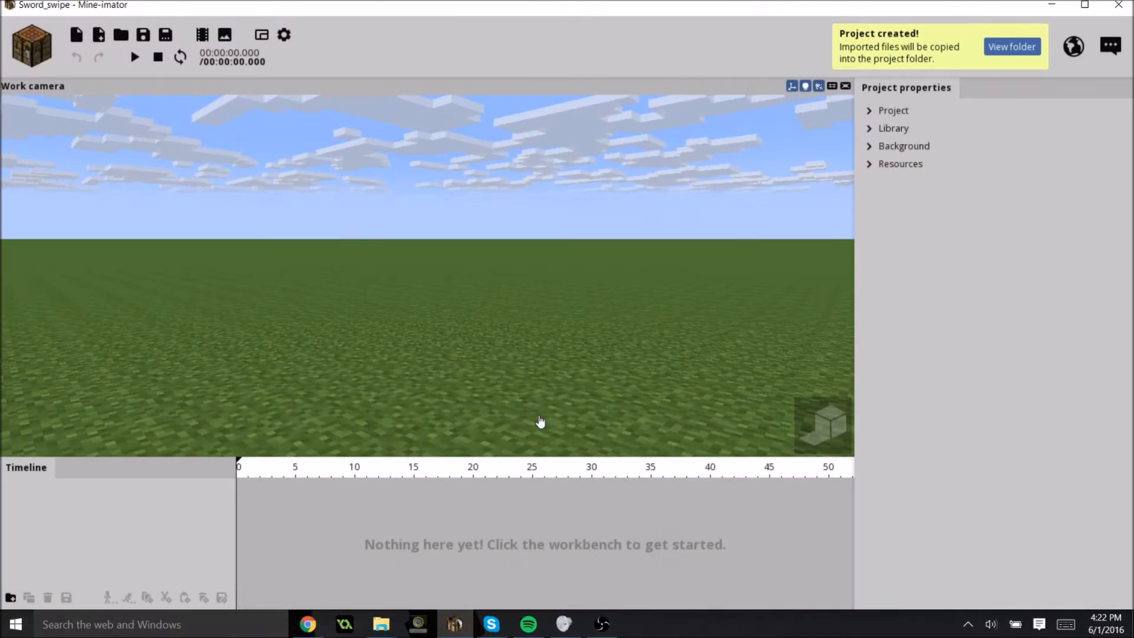
{"action": "right_click_drag", "start_coordinate": [440, 247], "coordinate": [424, 299]}
{"action": "right_click_drag", "start_coordinate": [516, 321], "coordinate": [492, 310]}
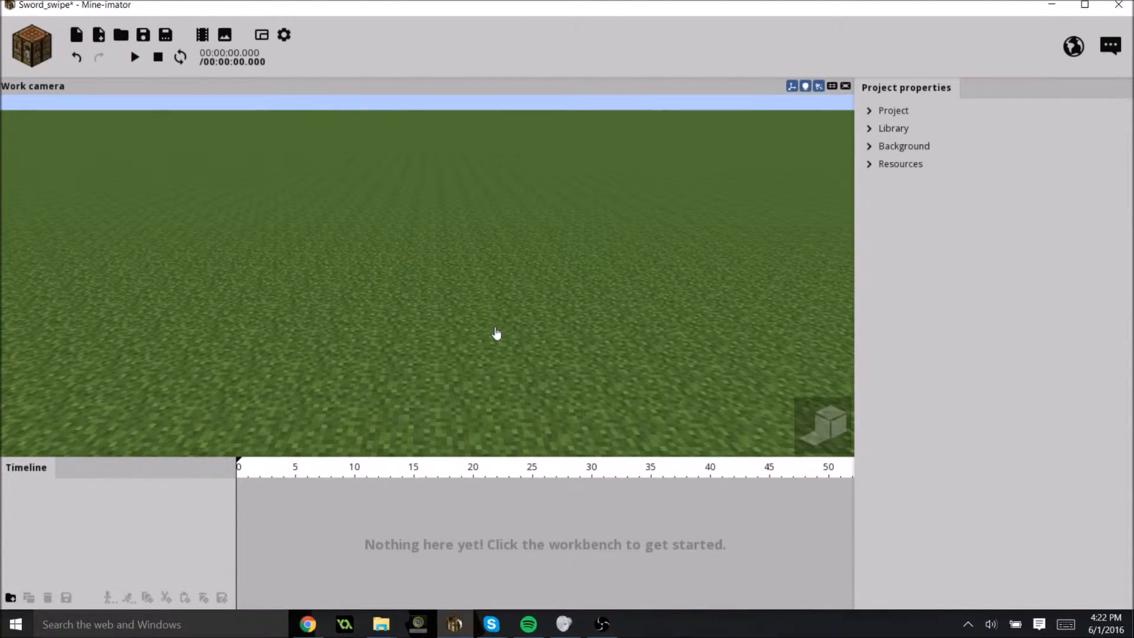
{"action": "right_click_drag", "start_coordinate": [371, 314], "coordinate": [386, 322]}
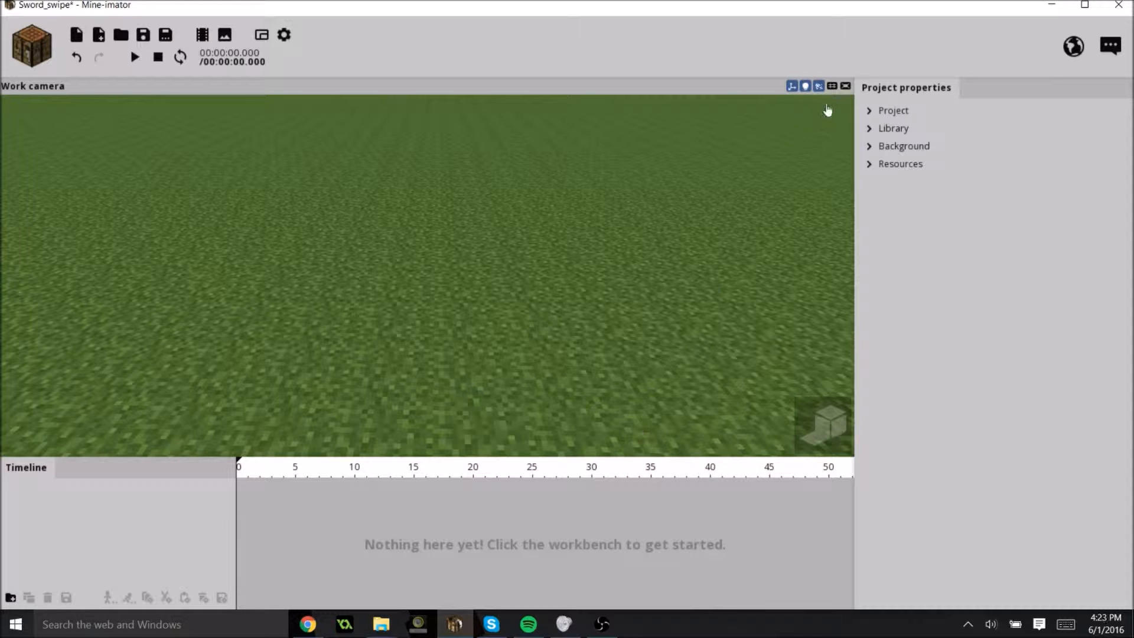
Step: Check the video size options in the project properties, keep HDV 720 (1280x720) and set the tempo to 30
{"action": "left_click", "coordinate": [869, 111]}
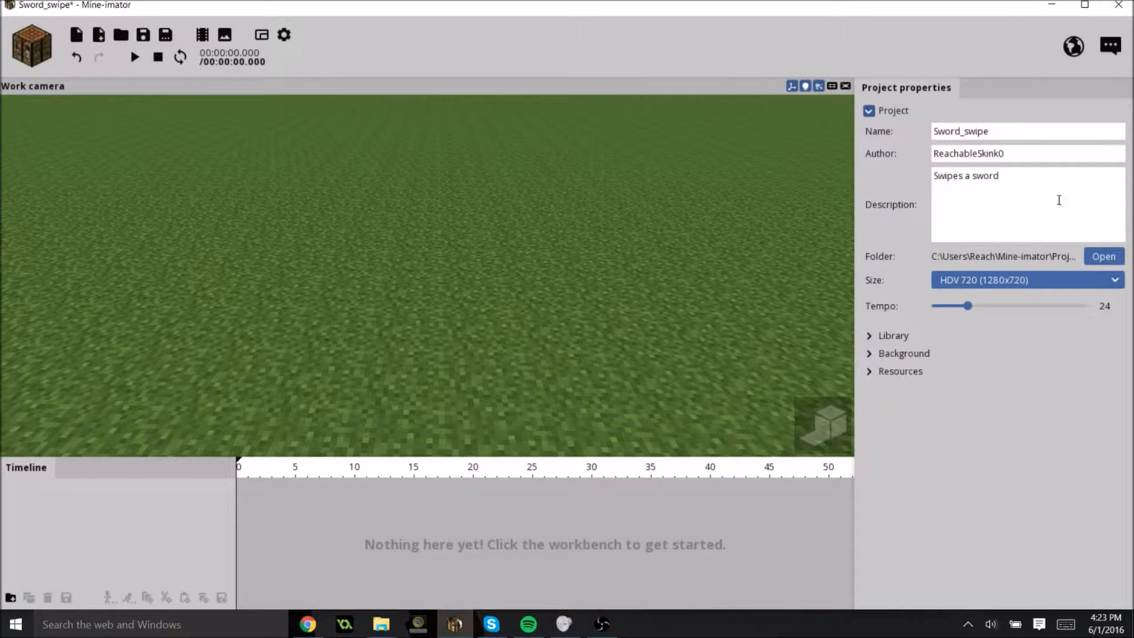
{"action": "left_click", "coordinate": [1026, 282]}
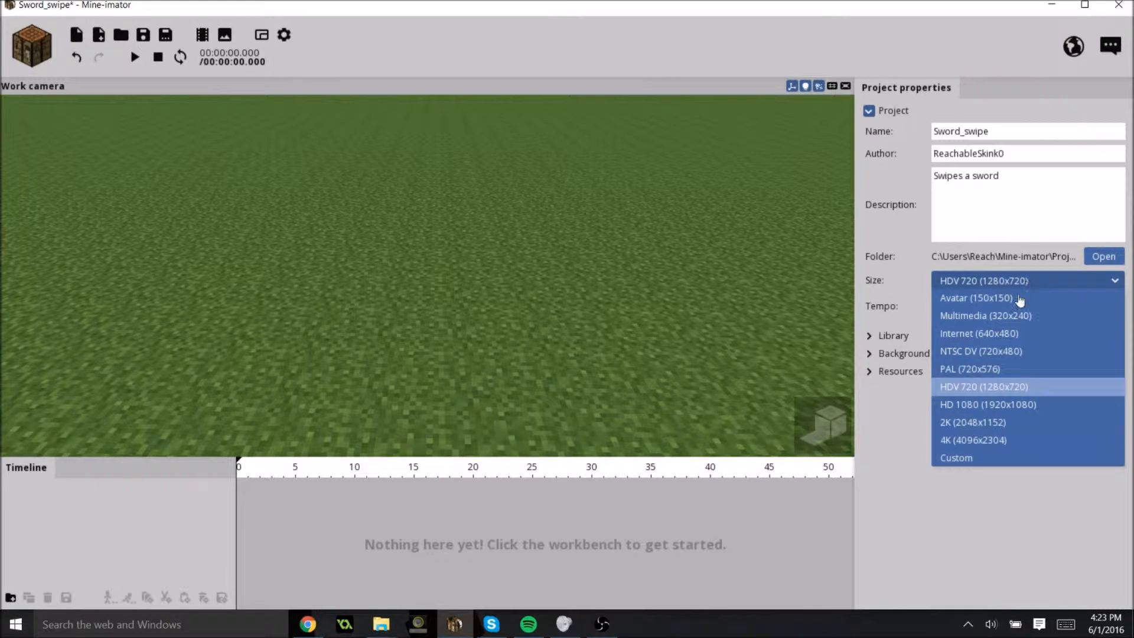
{"action": "left_click", "coordinate": [1026, 275]}
{"action": "left_click_drag", "start_coordinate": [962, 307], "coordinate": [980, 319]}
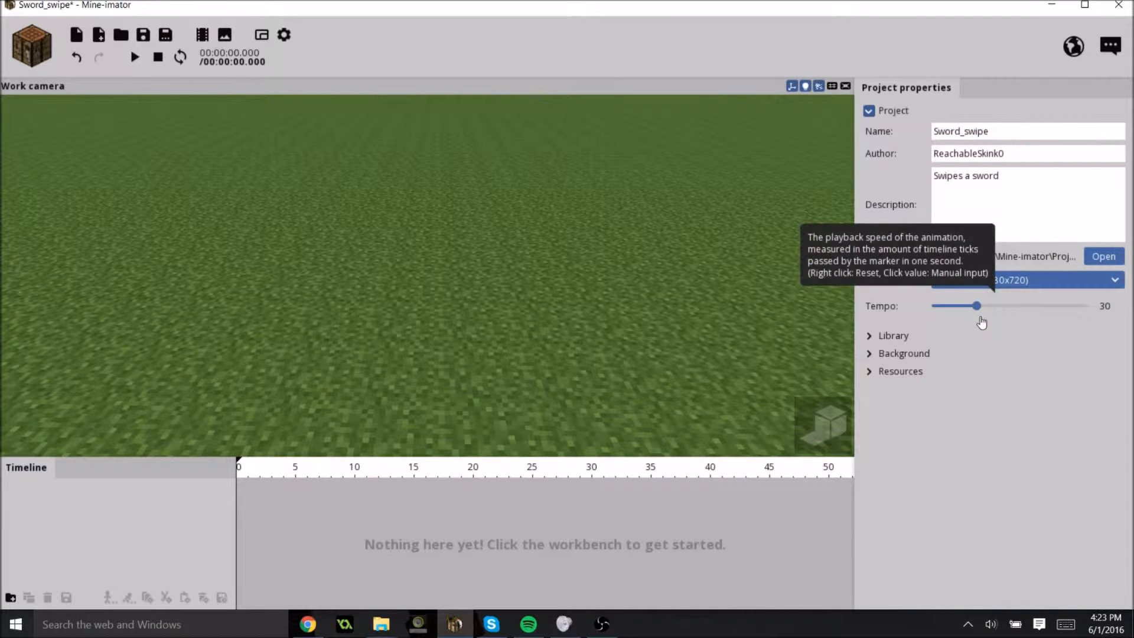
Step: Look at the project's library section and at the sky above the ground in the work camera
{"action": "left_click", "coordinate": [872, 336]}
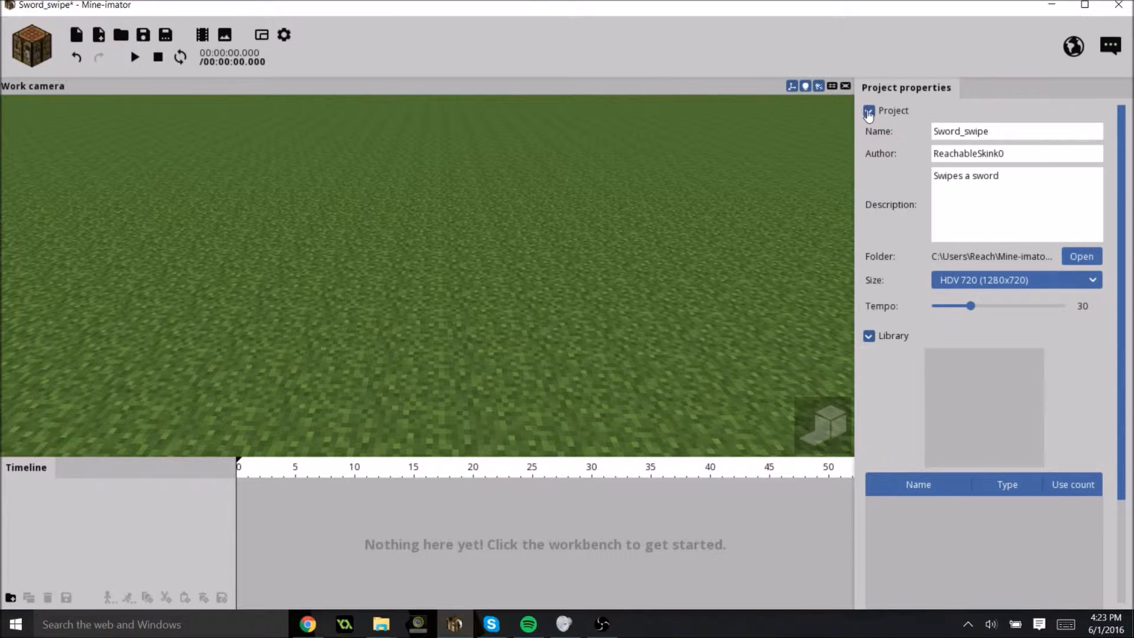
{"action": "left_click", "coordinate": [868, 111]}
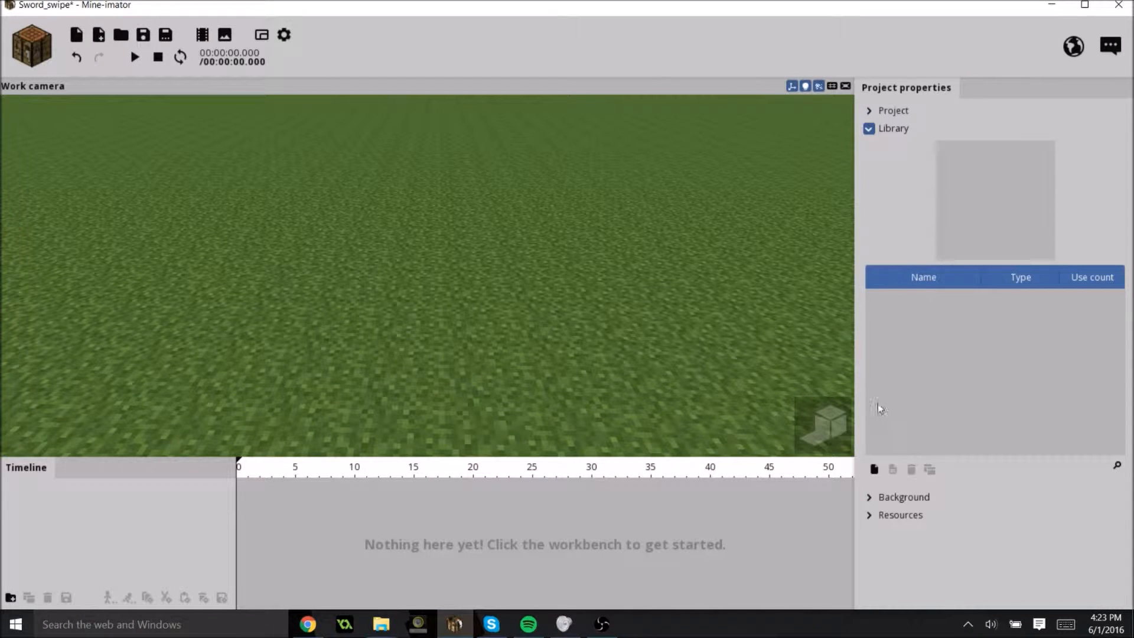
{"action": "left_click_drag", "start_coordinate": [527, 338], "coordinate": [810, 421]}
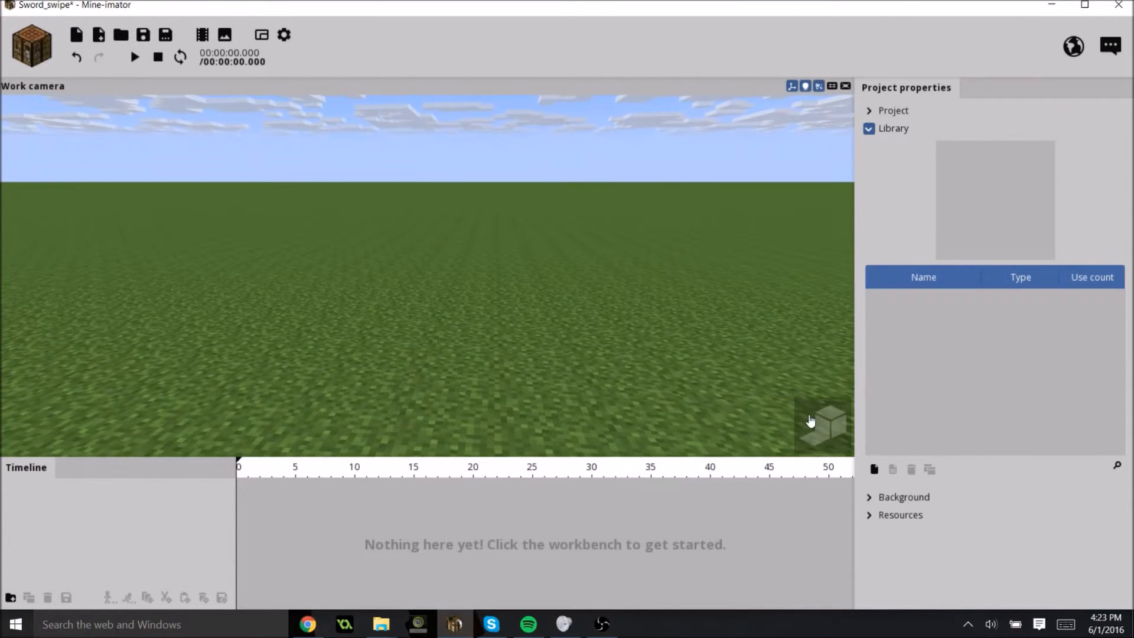
Step: Slightly adjust the time and rotation of the sun in the background settings
{"action": "left_click", "coordinate": [868, 128]}
{"action": "left_click", "coordinate": [869, 146]}
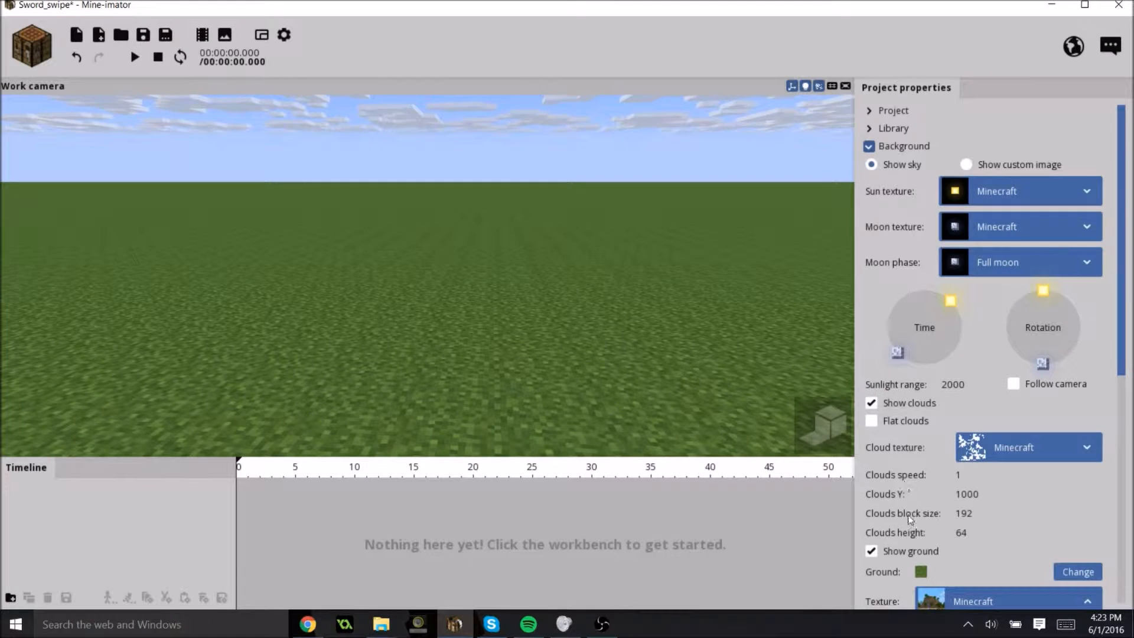
{"action": "left_click_drag", "start_coordinate": [909, 304], "coordinate": [951, 304]}
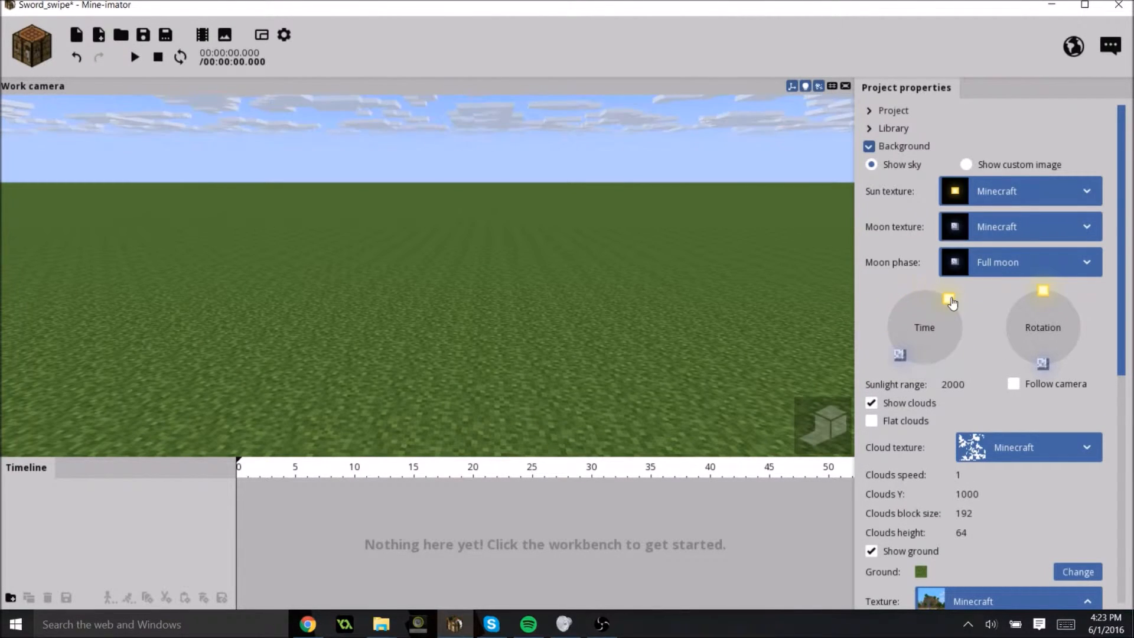
{"action": "mouse_move", "coordinate": [1036, 296]}
{"action": "left_mouse_down"}
{"action": "mouse_move", "coordinate": [1077, 303]}
{"action": "mouse_move", "coordinate": [1053, 364]}
{"action": "mouse_move", "coordinate": [1027, 298]}
{"action": "mouse_move", "coordinate": [1081, 327]}
{"action": "mouse_move", "coordinate": [1007, 344]}
{"action": "mouse_move", "coordinate": [1057, 298]}
{"action": "left_mouse_up"}
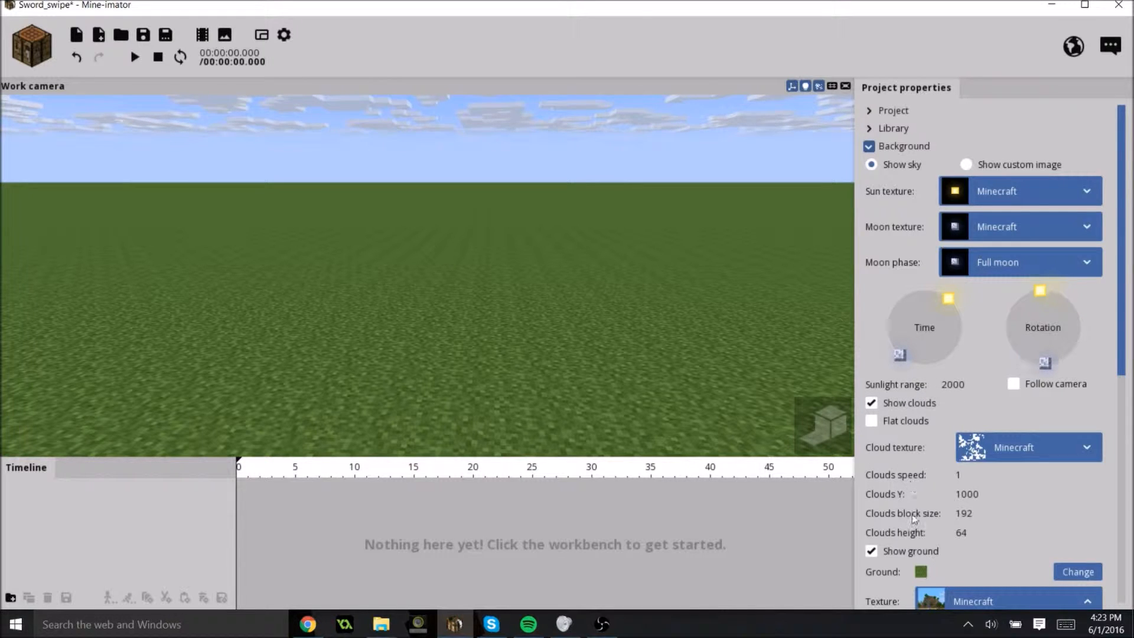
Step: Look through the background's cloud, ground, biome, color, fog and wind settings, then collapse the section
{"action": "left_click_drag", "start_coordinate": [1119, 367], "coordinate": [1106, 553]}
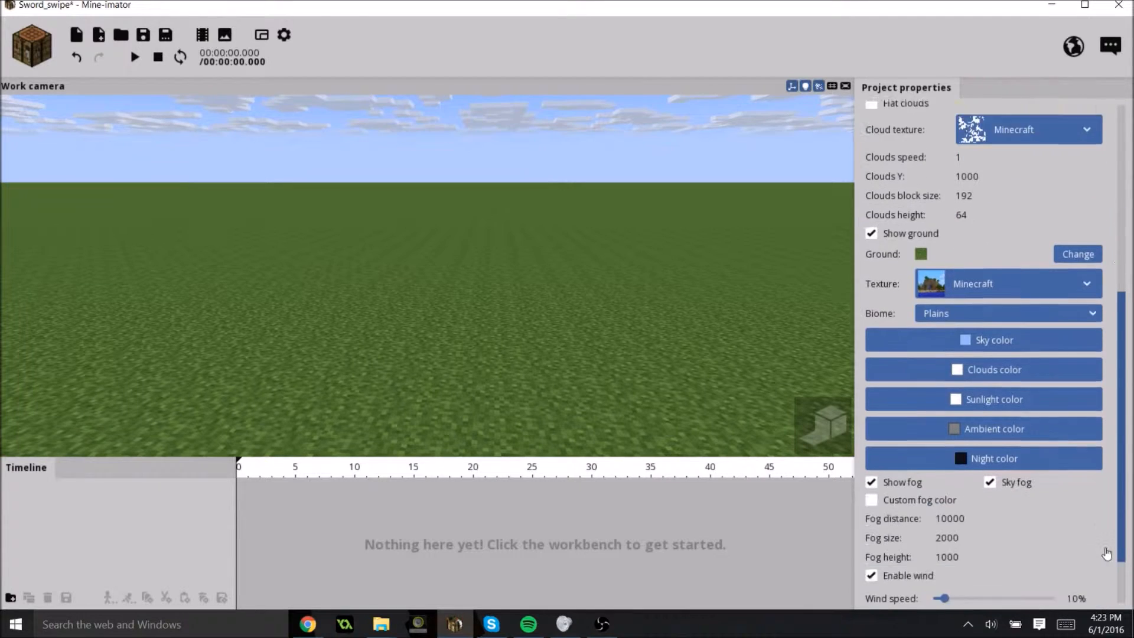
{"action": "scroll", "coordinate": [1013, 272], "scroll_direction": "down", "scroll_amount": 1}
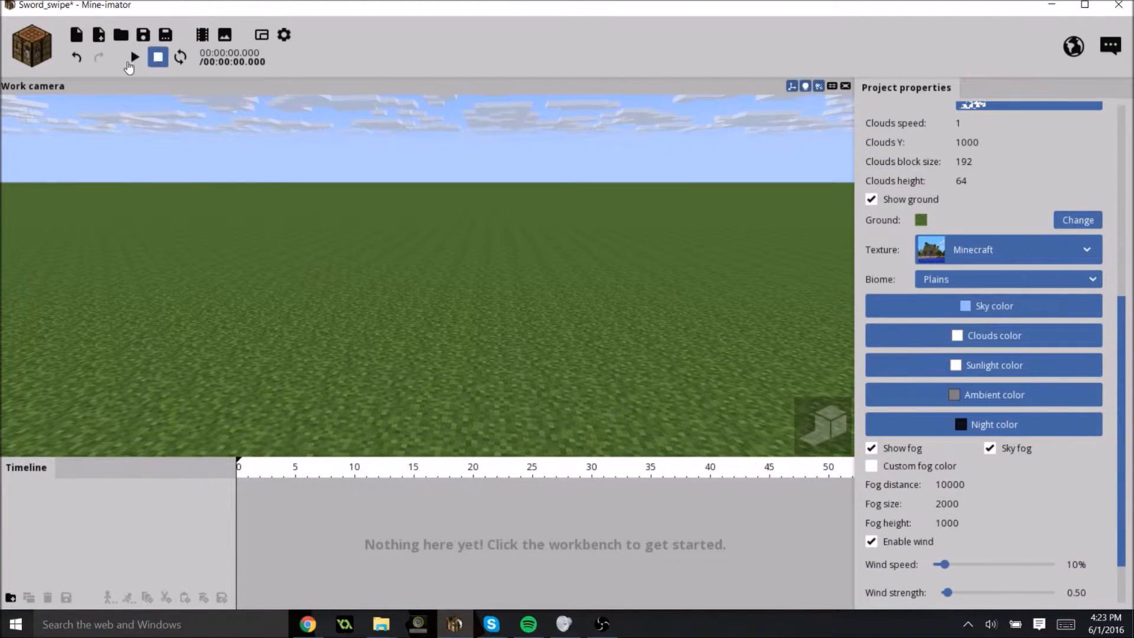
{"action": "scroll", "coordinate": [918, 347], "scroll_direction": "down", "scroll_amount": 1}
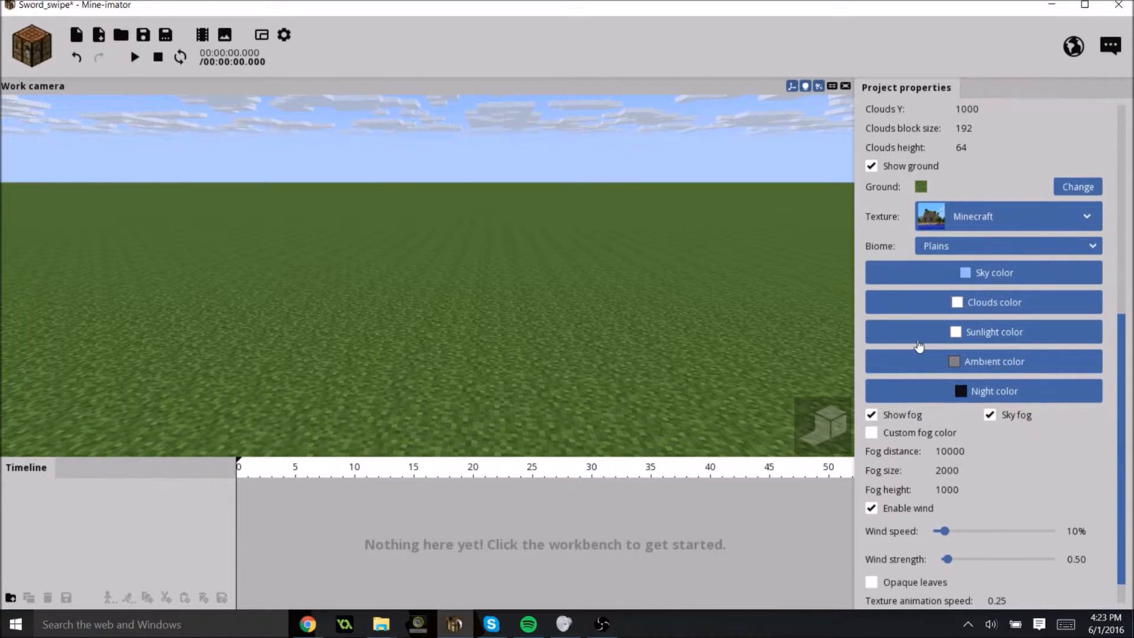
{"action": "scroll", "coordinate": [919, 353], "scroll_direction": "up", "scroll_amount": 7}
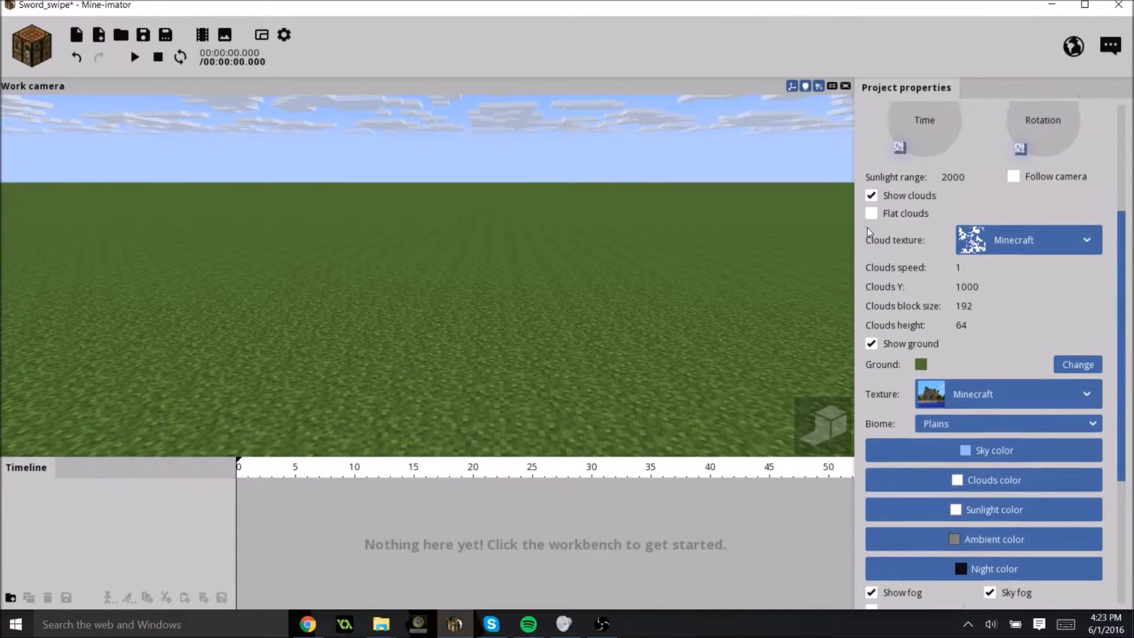
{"action": "scroll", "coordinate": [880, 153], "scroll_direction": "up", "scroll_amount": 4}
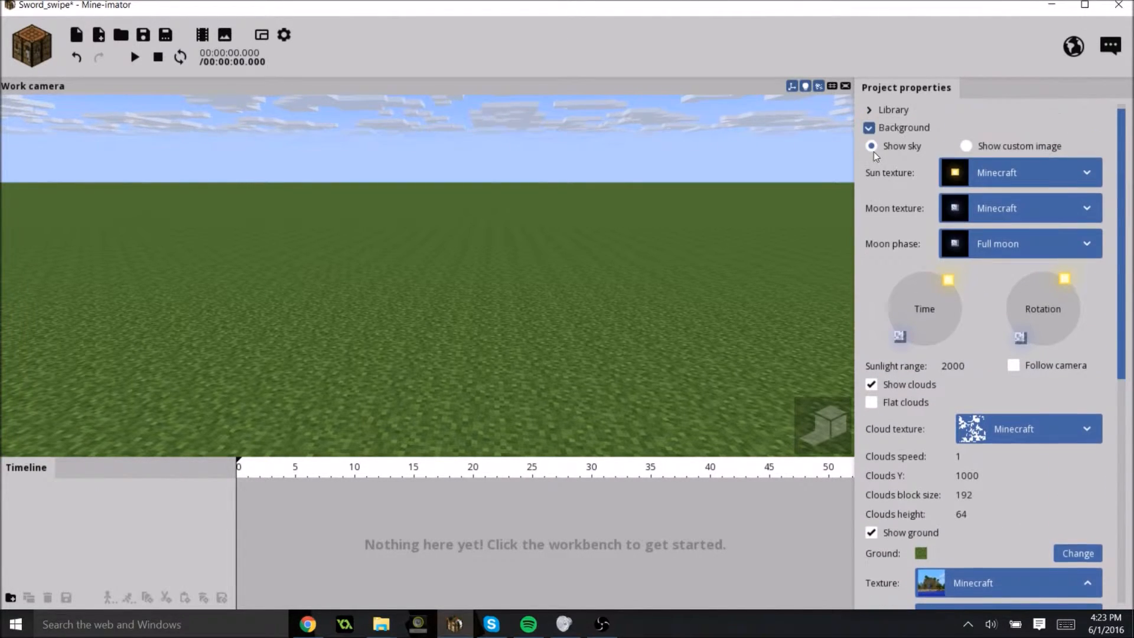
{"action": "left_click", "coordinate": [869, 148]}
Step: Examine the Minecraft resource pack in the project's resources and its image view choices, leaving Pack image selected
{"action": "left_click", "coordinate": [868, 164]}
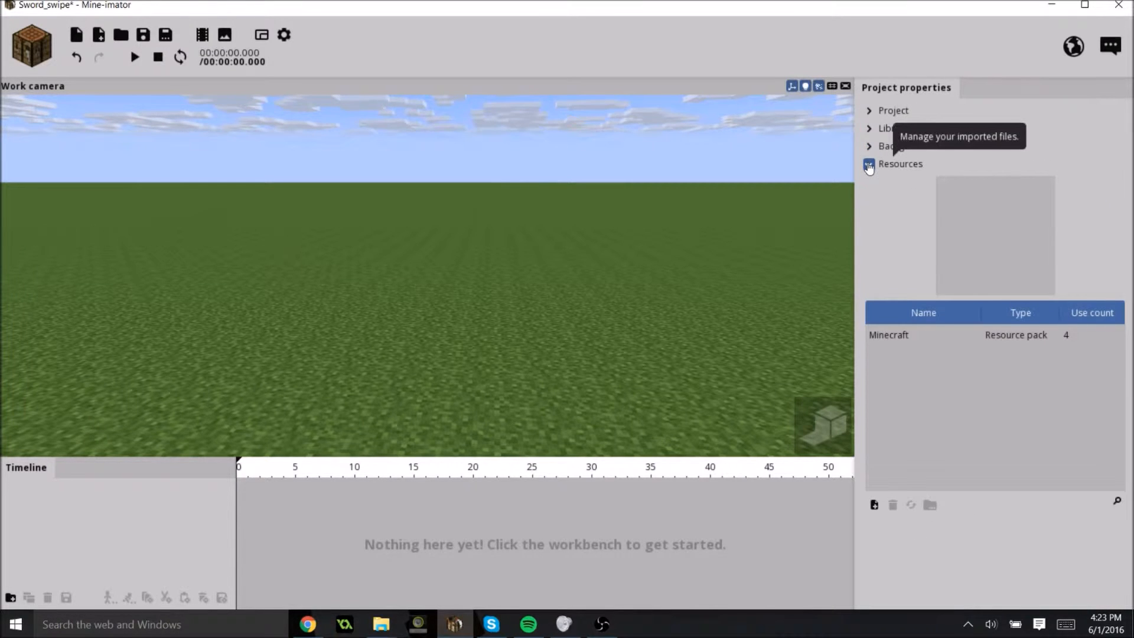
{"action": "left_click", "coordinate": [975, 336]}
{"action": "left_click", "coordinate": [982, 531]}
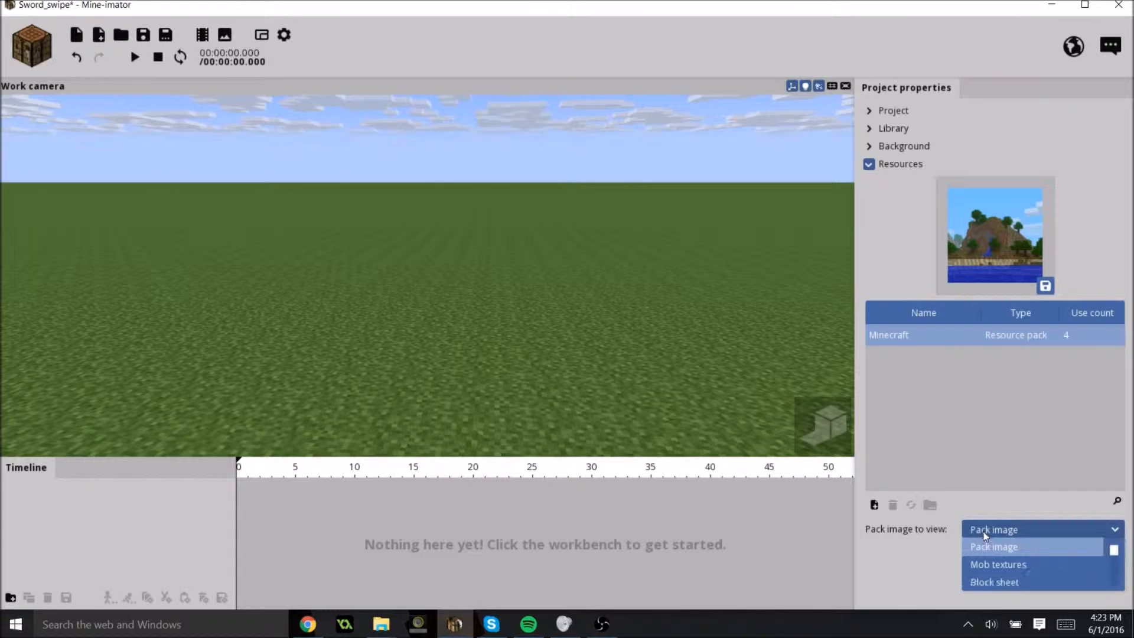
{"action": "left_click", "coordinate": [984, 535]}
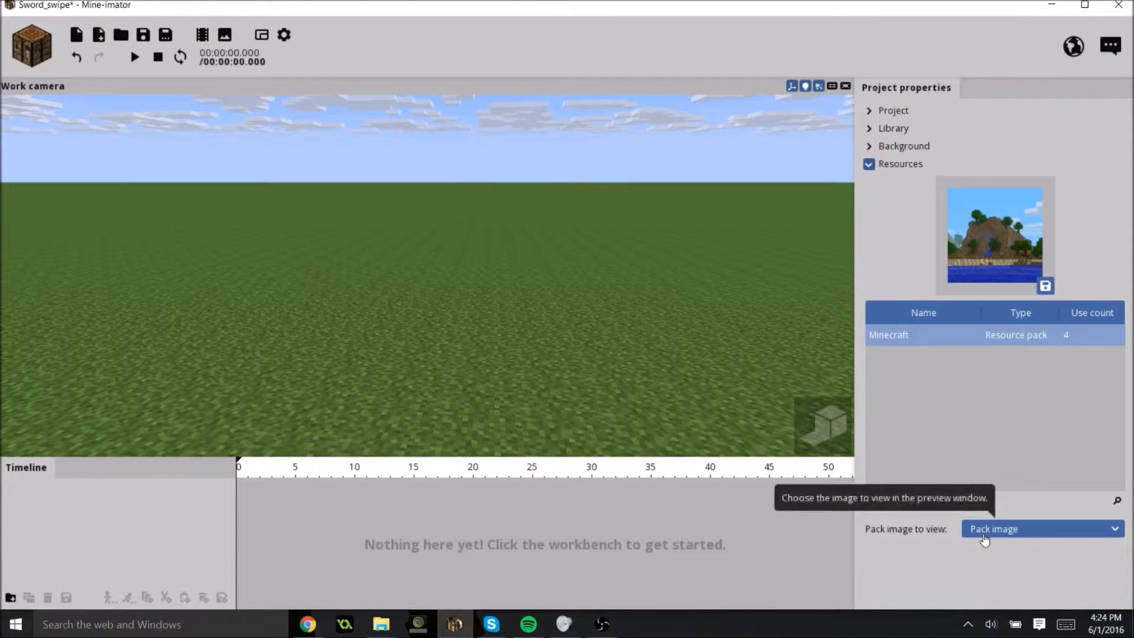
{"action": "left_click", "coordinate": [983, 534]}
{"action": "left_click", "coordinate": [984, 547]}
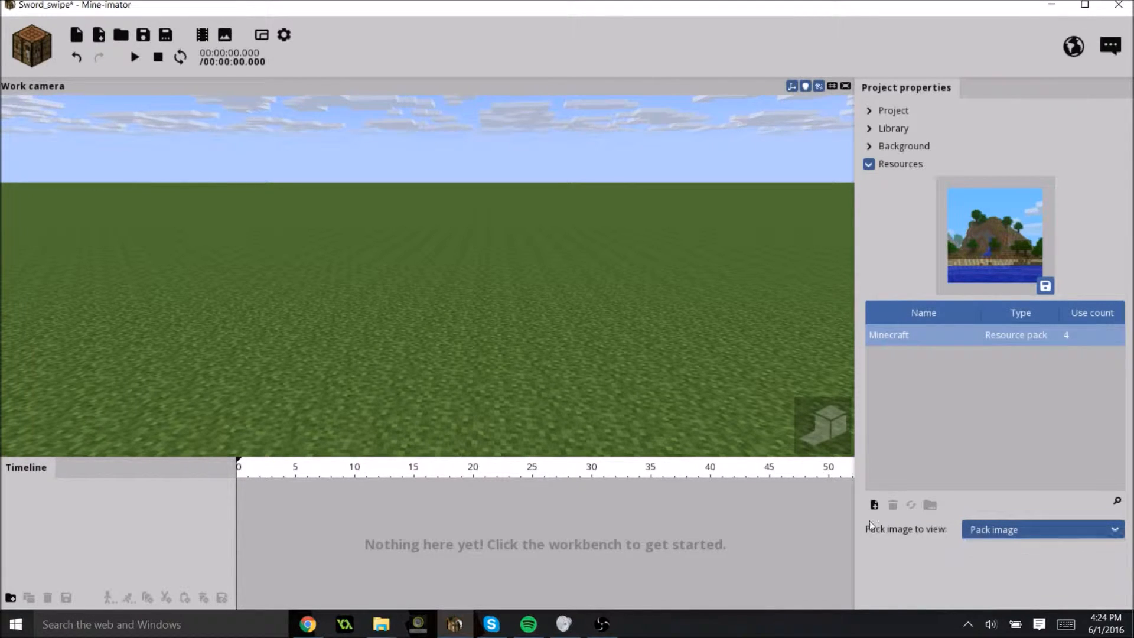
{"action": "left_click", "coordinate": [869, 165]}
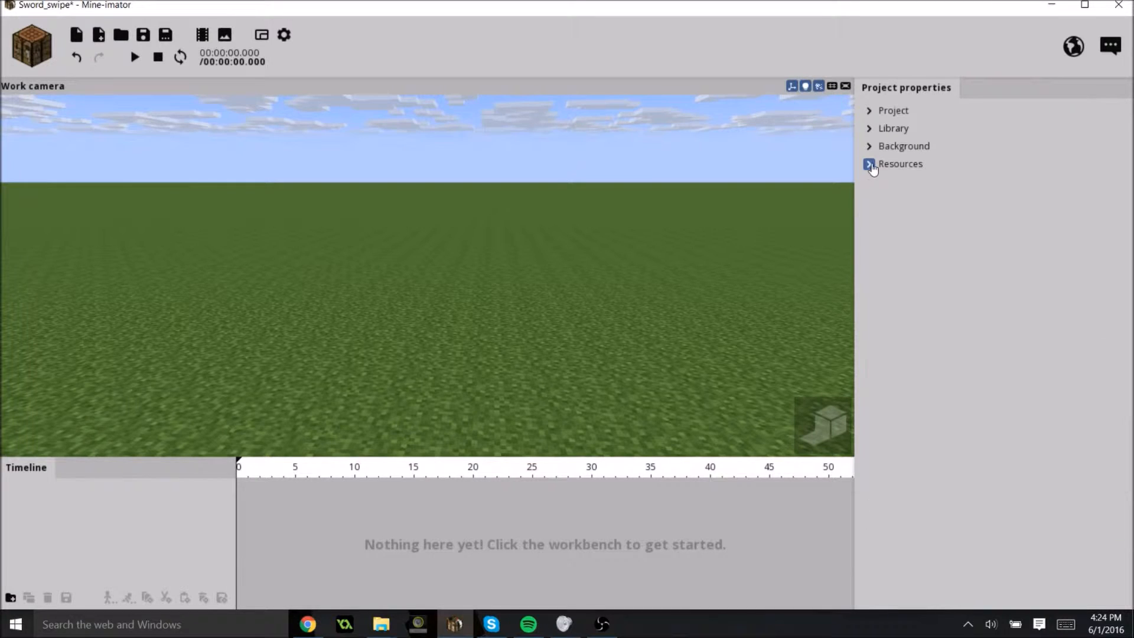
{"action": "left_click", "coordinate": [868, 111]}
{"action": "left_click", "coordinate": [868, 111]}
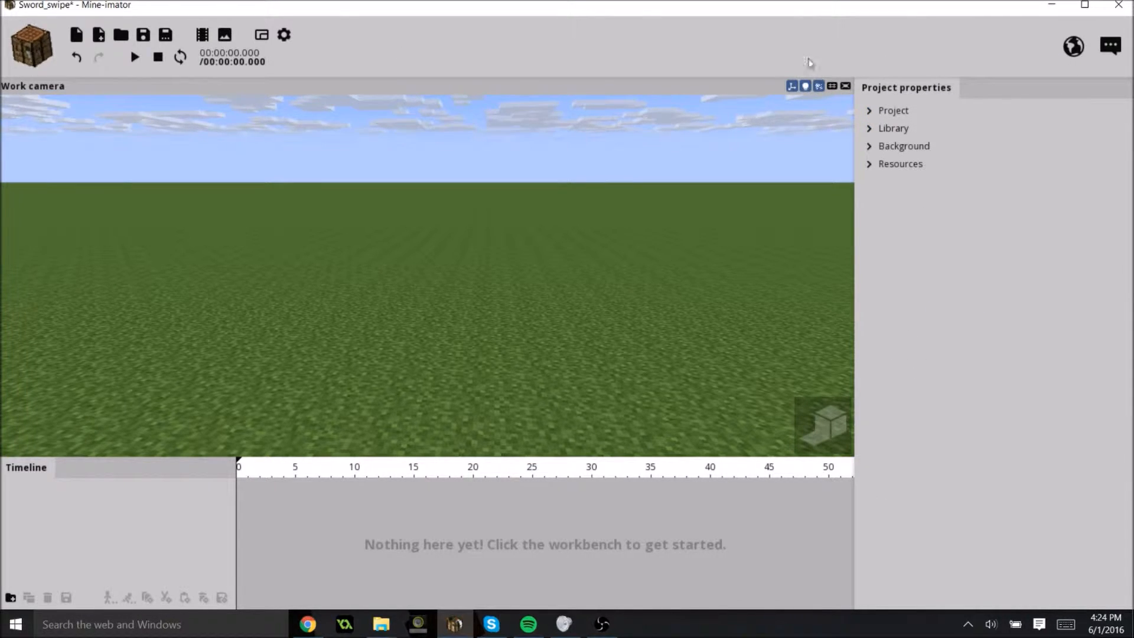
{"action": "left_click", "coordinate": [869, 128]}
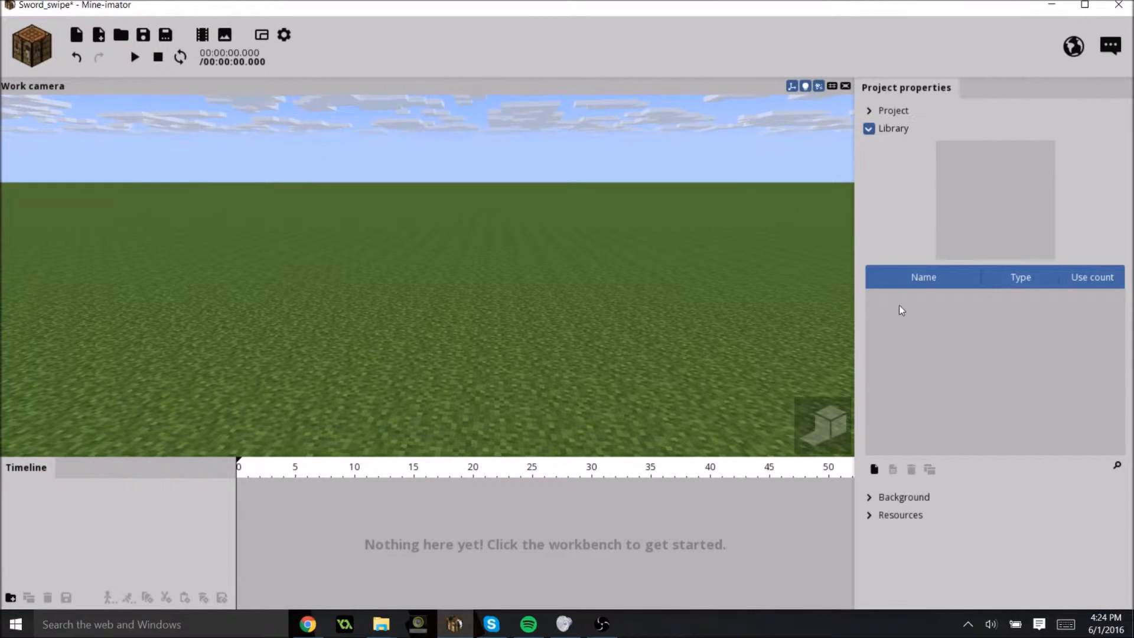
{"action": "left_click", "coordinate": [873, 469]}
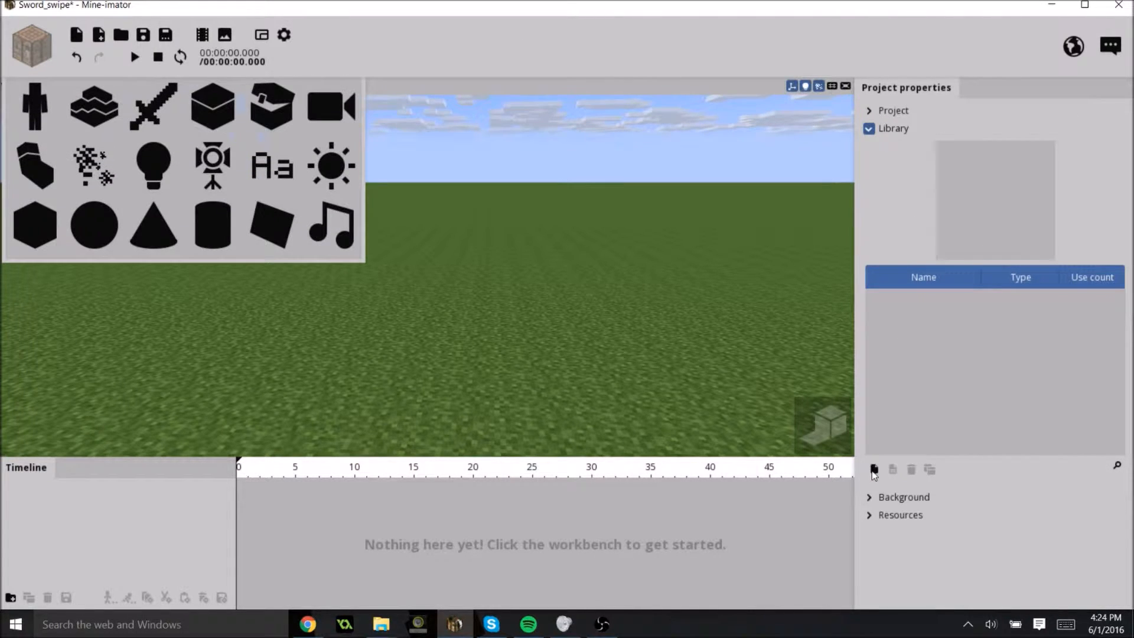
{"action": "left_click", "coordinate": [873, 134]}
{"action": "left_click", "coordinate": [869, 128]}
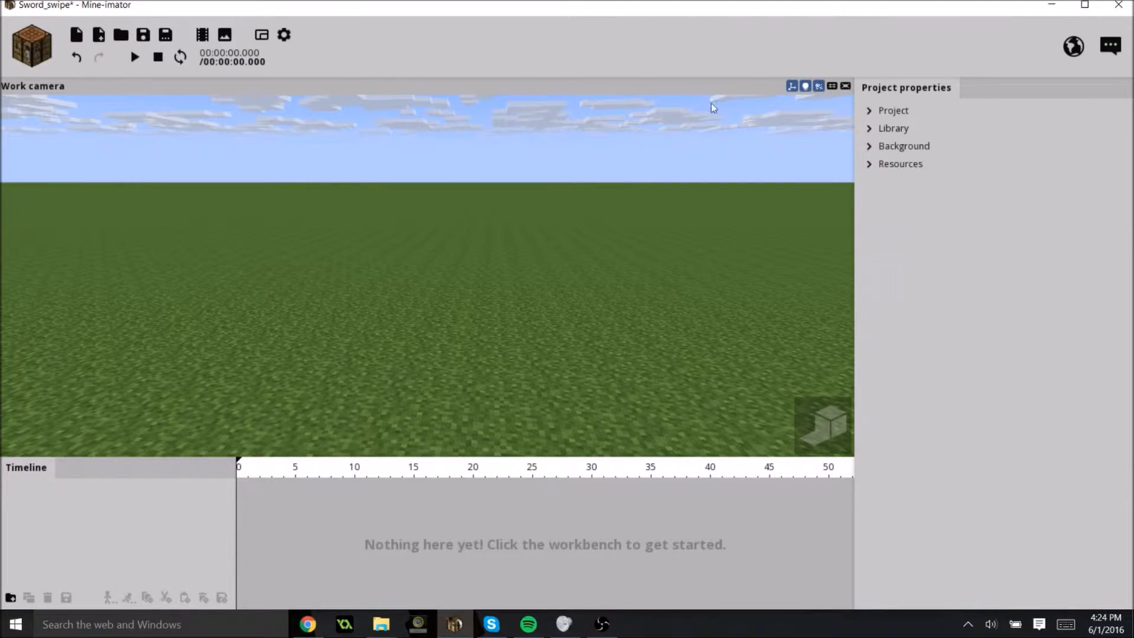
Step: Start a new Human character from the workbench and choose to download its skin from a Minecraft user
{"action": "left_click", "coordinate": [34, 53]}
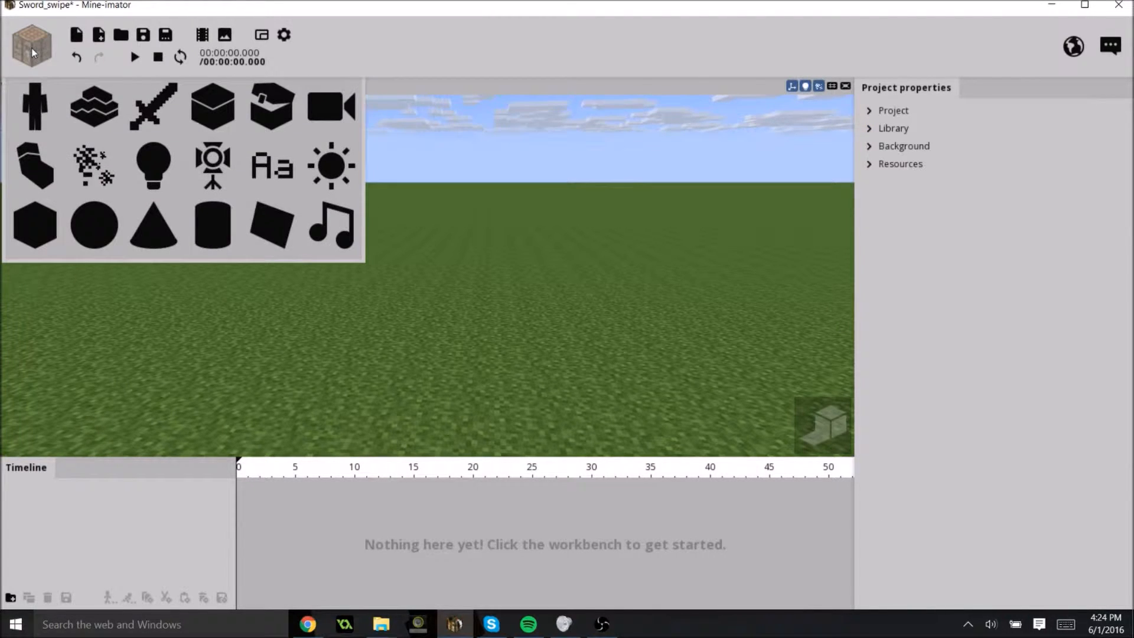
{"action": "left_click", "coordinate": [27, 98]}
{"action": "left_click", "coordinate": [466, 412]}
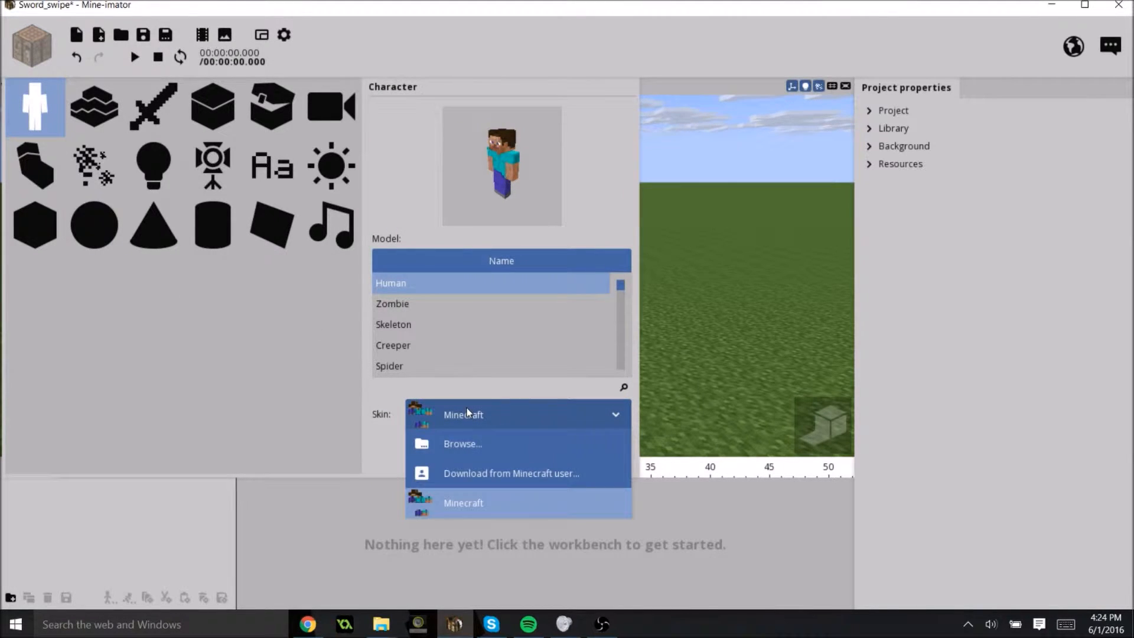
{"action": "left_click", "coordinate": [458, 472]}
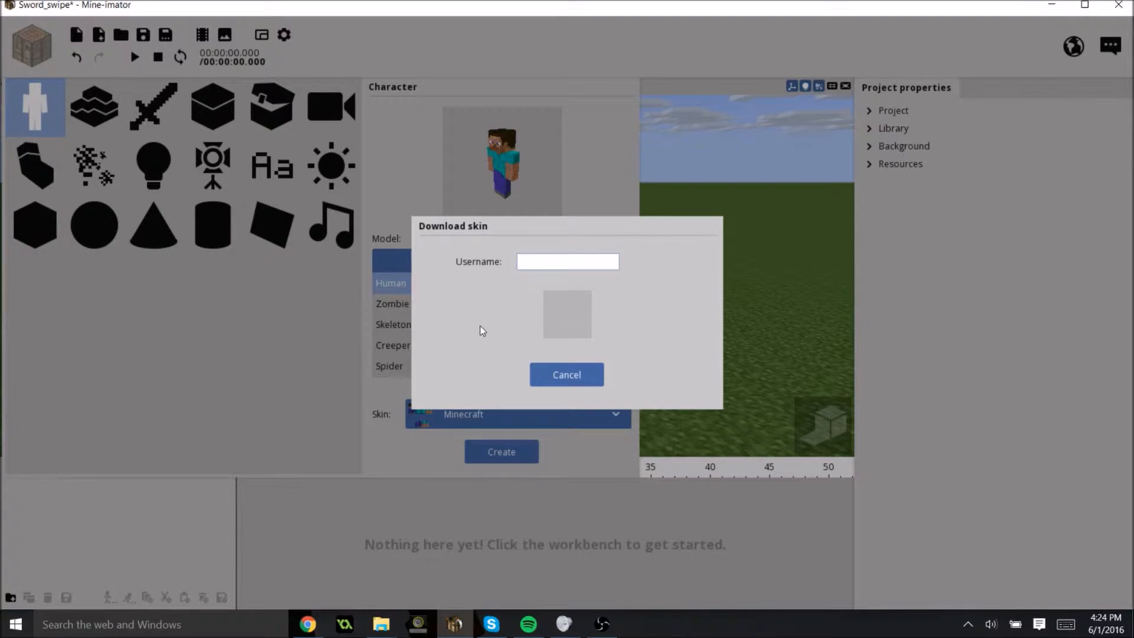
Step: Fetch the skin by the Minecraft player's username, correcting its spelling, and create the Human character with that skin
{"action": "type", "text": "My"}
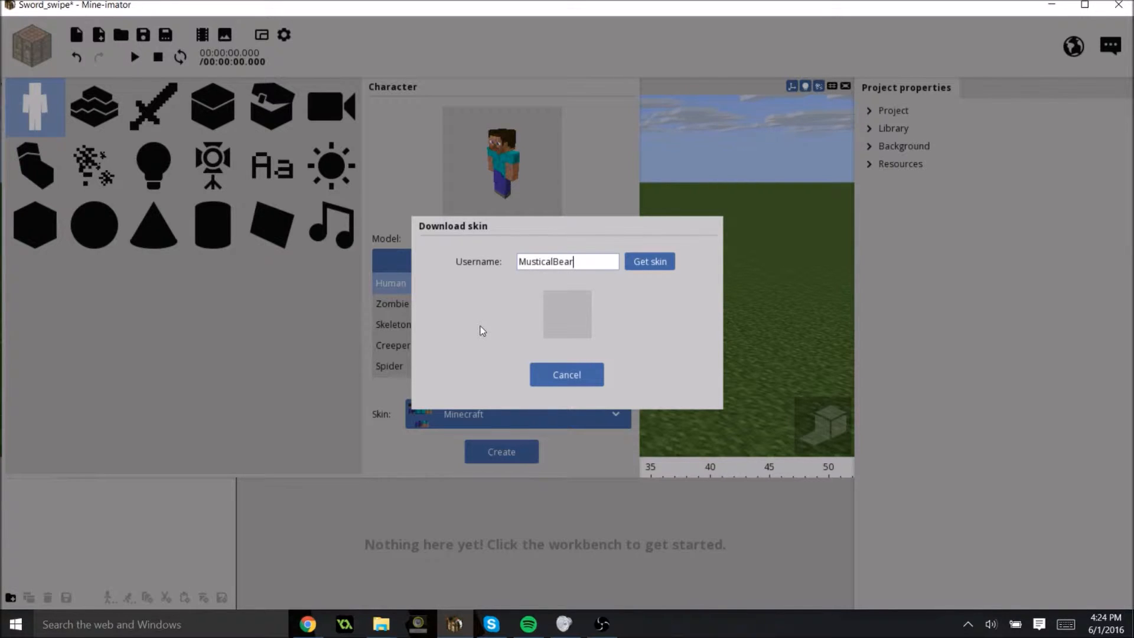
{"action": "left_click", "coordinate": [649, 265]}
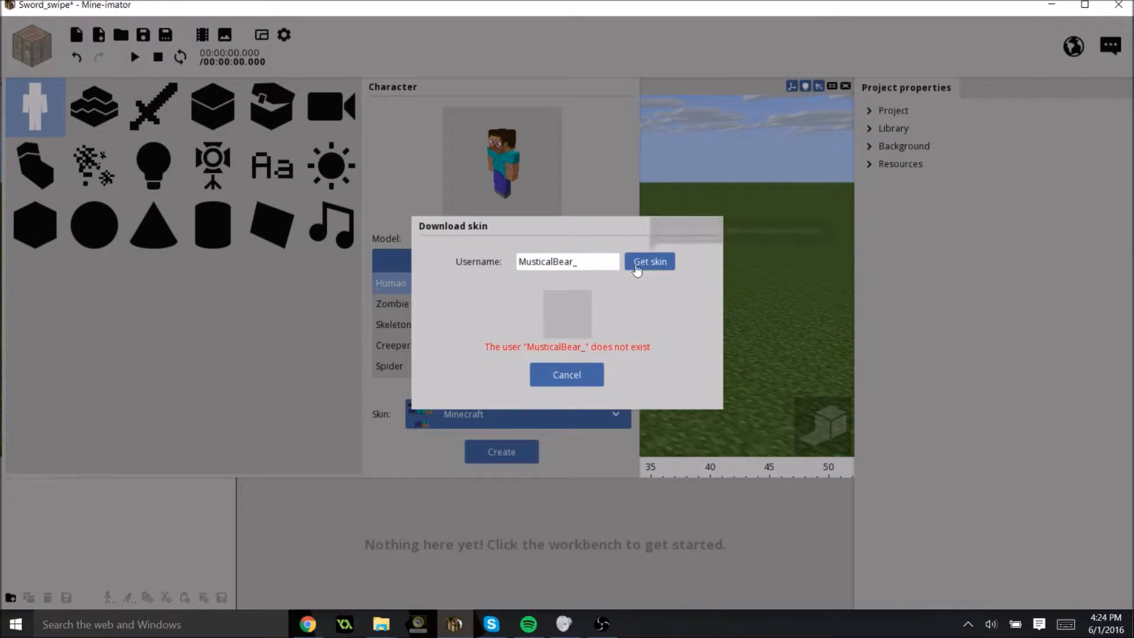
{"action": "double_click", "coordinate": [589, 264]}
{"action": "type", "text": "My"}
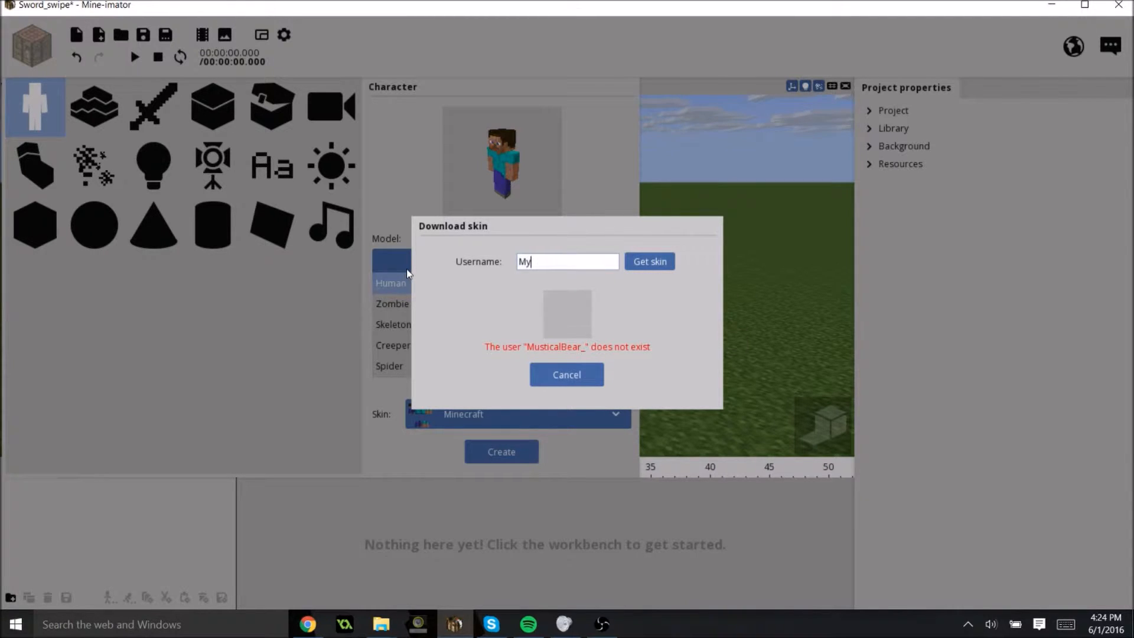
{"action": "type", "text": "sticalBear_"}
{"action": "left_click", "coordinate": [649, 261]}
{"action": "left_click", "coordinate": [531, 378]}
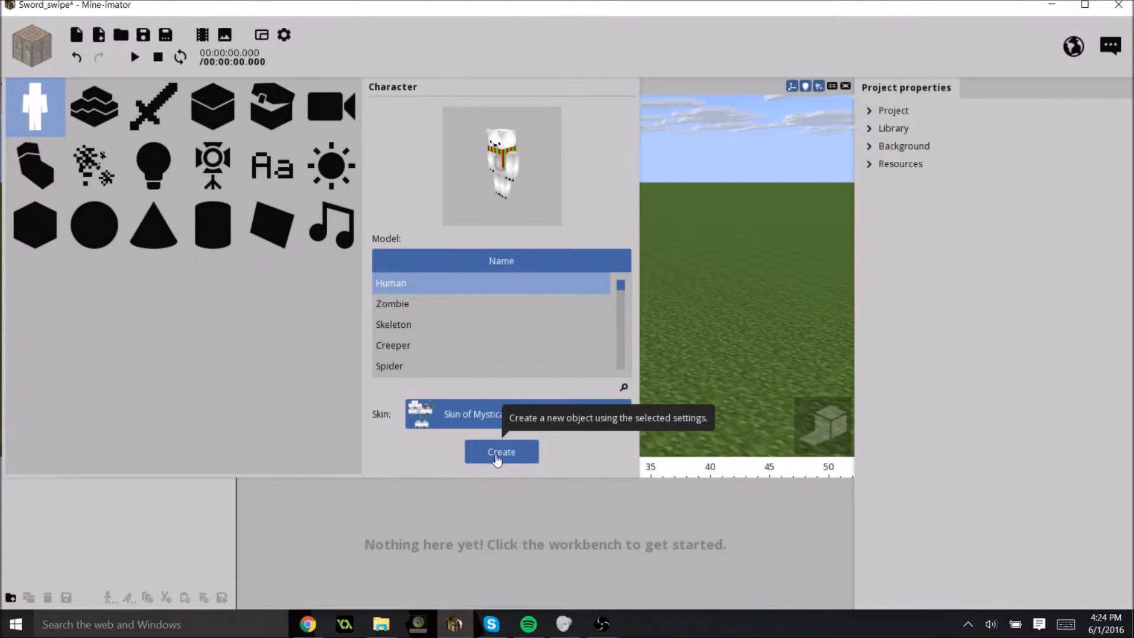
{"action": "left_click", "coordinate": [496, 455]}
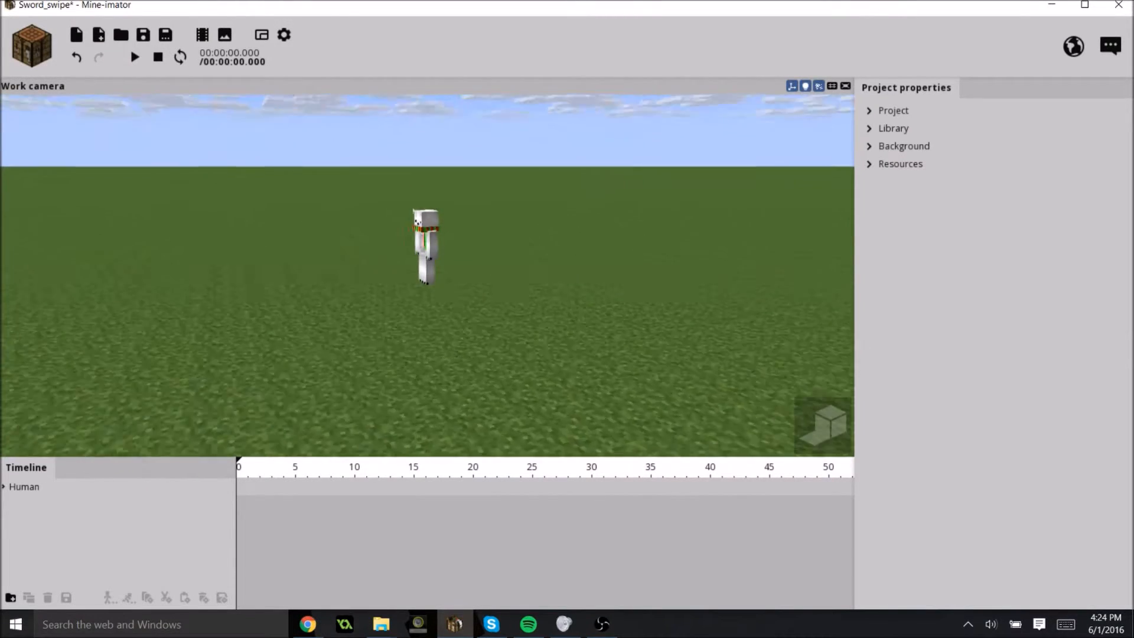
Step: Frame the new character close up from the front in the work camera and select it
{"action": "left_click_drag", "start_coordinate": [489, 260], "coordinate": [602, 269]}
{"action": "right_click_drag", "start_coordinate": [489, 259], "coordinate": [477, 260]}
{"action": "scroll", "coordinate": [489, 260], "scroll_direction": "up", "scroll_amount": 3}
{"action": "scroll", "coordinate": [489, 260], "scroll_direction": "up", "scroll_amount": 2}
{"action": "right_click_drag", "start_coordinate": [591, 263], "coordinate": [616, 239]}
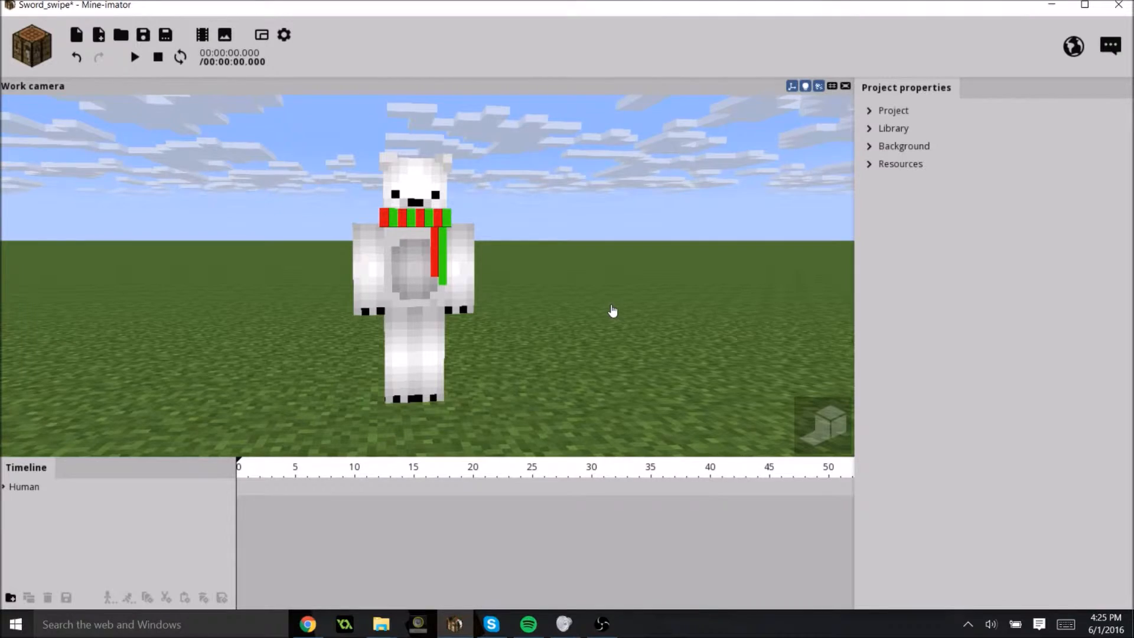
{"action": "mouse_move", "coordinate": [621, 336]}
{"action": "left_mouse_down"}
{"action": "mouse_move", "coordinate": [691, 378]}
{"action": "mouse_move", "coordinate": [827, 356]}
{"action": "mouse_move", "coordinate": [836, 342]}
{"action": "mouse_move", "coordinate": [758, 338]}
{"action": "mouse_move", "coordinate": [835, 284]}
{"action": "mouse_move", "coordinate": [851, 256]}
{"action": "mouse_move", "coordinate": [843, 251]}
{"action": "mouse_move", "coordinate": [732, 359]}
{"action": "mouse_move", "coordinate": [615, 348]}
{"action": "left_mouse_up"}
{"action": "scroll", "coordinate": [610, 335], "scroll_direction": "up", "scroll_amount": 2}
{"action": "left_click_drag", "start_coordinate": [434, 293], "coordinate": [505, 263]}
{"action": "left_click", "coordinate": [443, 280]}
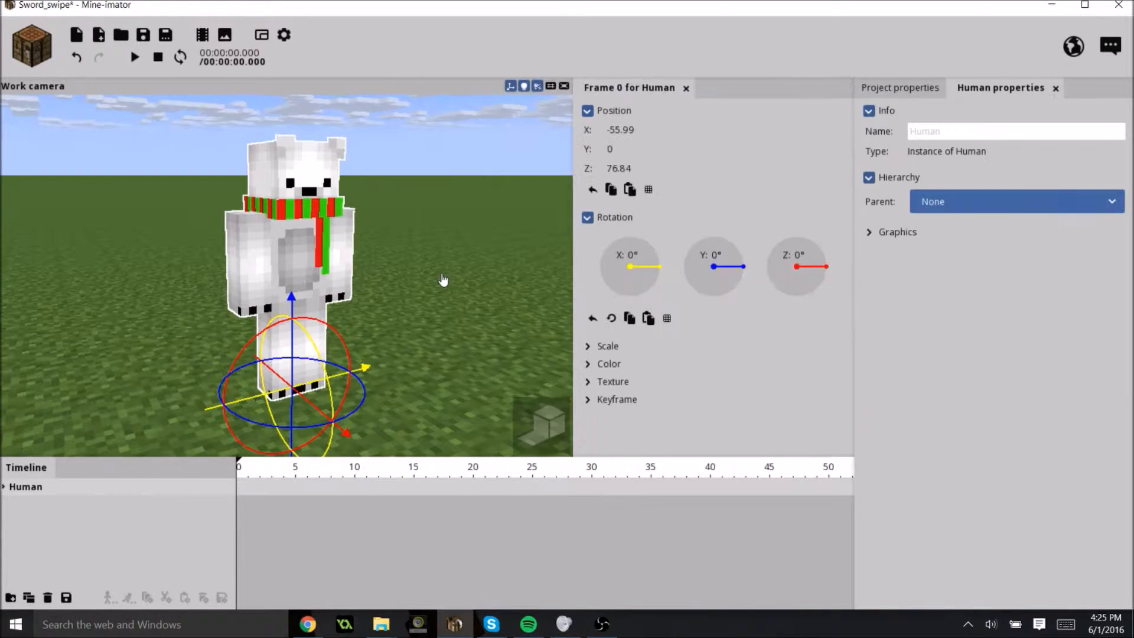
Step: Rotate the character slightly about its X axis at frame 0, and set its X rotation back to 0°
{"action": "mouse_move", "coordinate": [307, 337]}
{"action": "left_mouse_down"}
{"action": "mouse_move", "coordinate": [277, 260]}
{"action": "mouse_move", "coordinate": [251, 303]}
{"action": "mouse_move", "coordinate": [298, 380]}
{"action": "mouse_move", "coordinate": [304, 316]}
{"action": "mouse_move", "coordinate": [310, 330]}
{"action": "left_mouse_up"}
{"action": "left_click", "coordinate": [637, 278]}
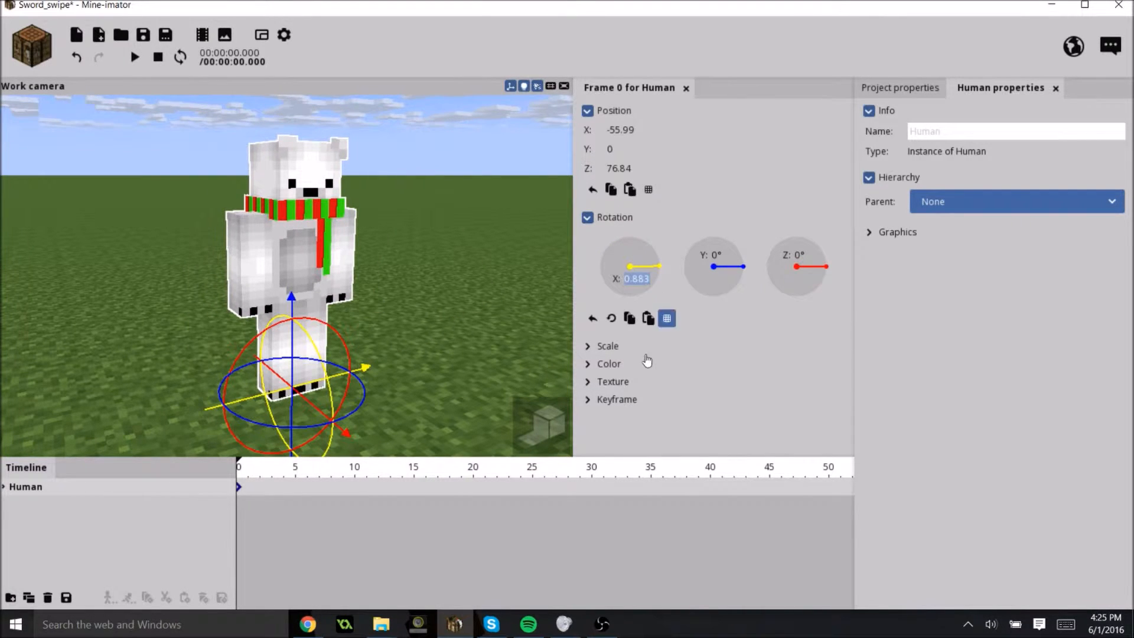
{"action": "type", "text": "0"}
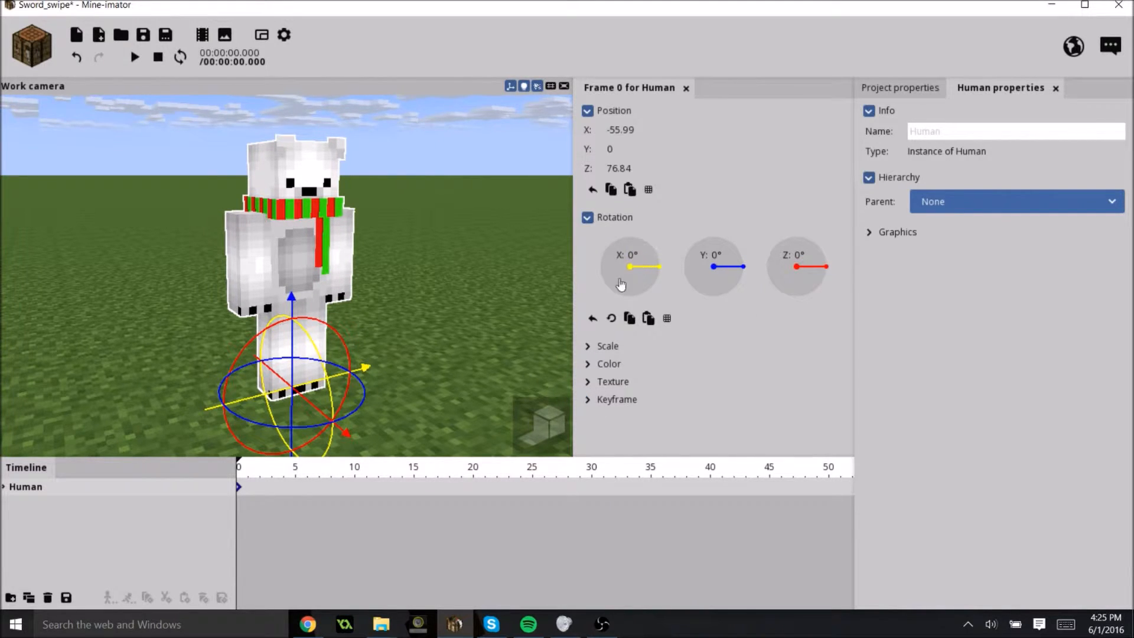
Step: Raise the character to Y 2.18 and try a tilt about its Z axis, restoring that rotation to 0°
{"action": "mouse_move", "coordinate": [300, 295]}
{"action": "left_mouse_down"}
{"action": "mouse_move", "coordinate": [300, 263]}
{"action": "mouse_move", "coordinate": [302, 299]}
{"action": "mouse_move", "coordinate": [301, 283]}
{"action": "left_mouse_up"}
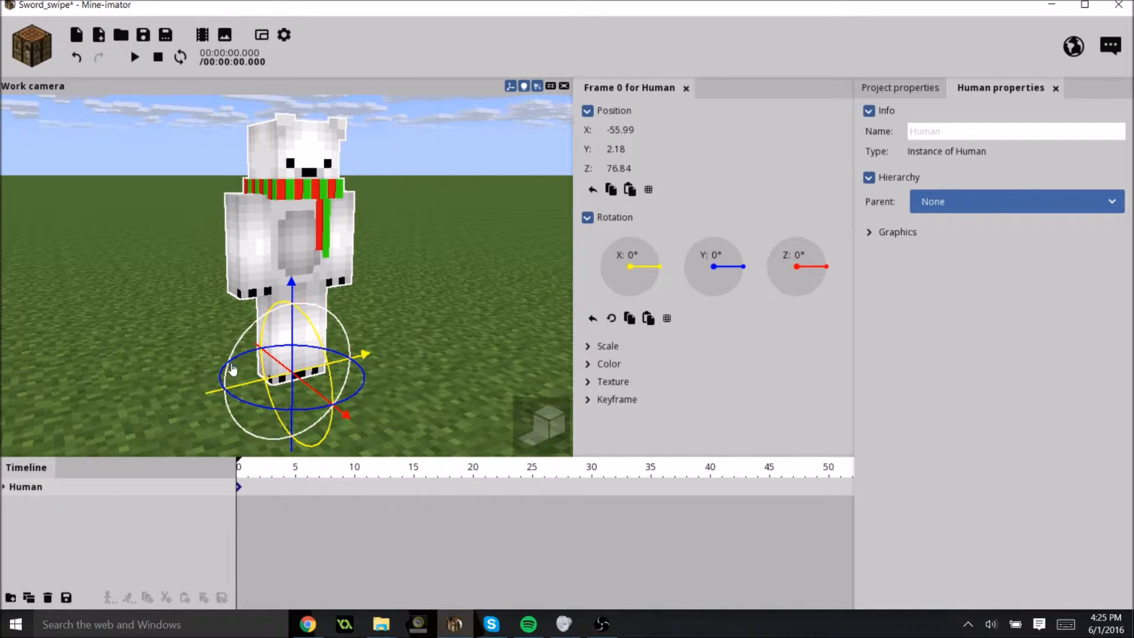
{"action": "left_click_drag", "start_coordinate": [276, 332], "coordinate": [294, 332]}
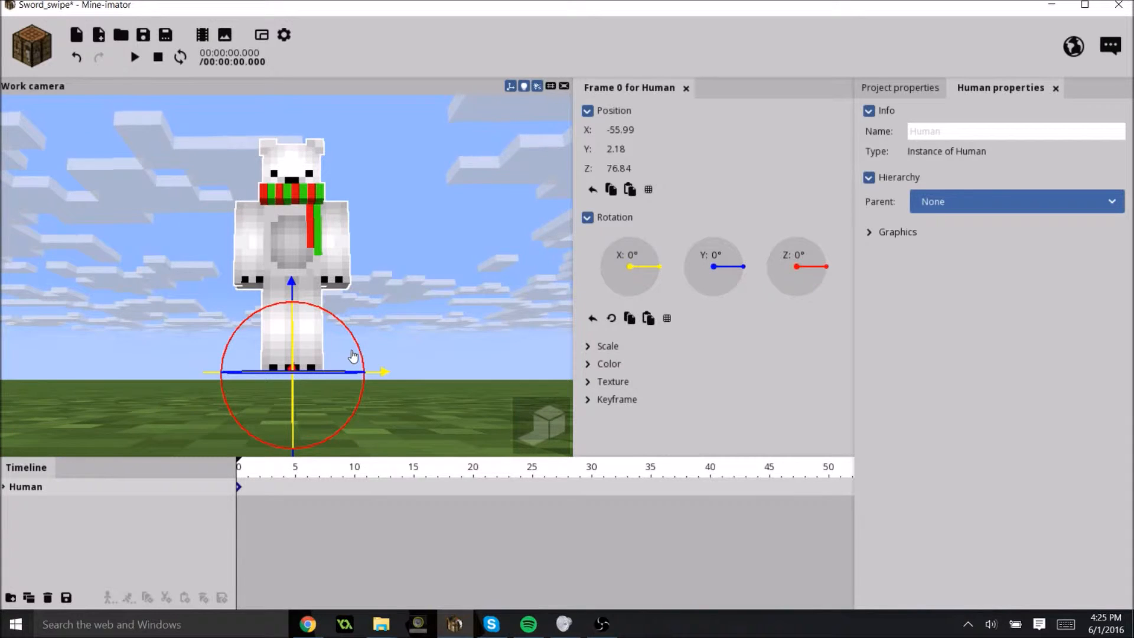
{"action": "right_click_drag", "start_coordinate": [409, 335], "coordinate": [174, 329]}
{"action": "left_click_drag", "start_coordinate": [244, 348], "coordinate": [331, 278]}
{"action": "left_click", "coordinate": [811, 278]}
{"action": "type", "text": "0"}
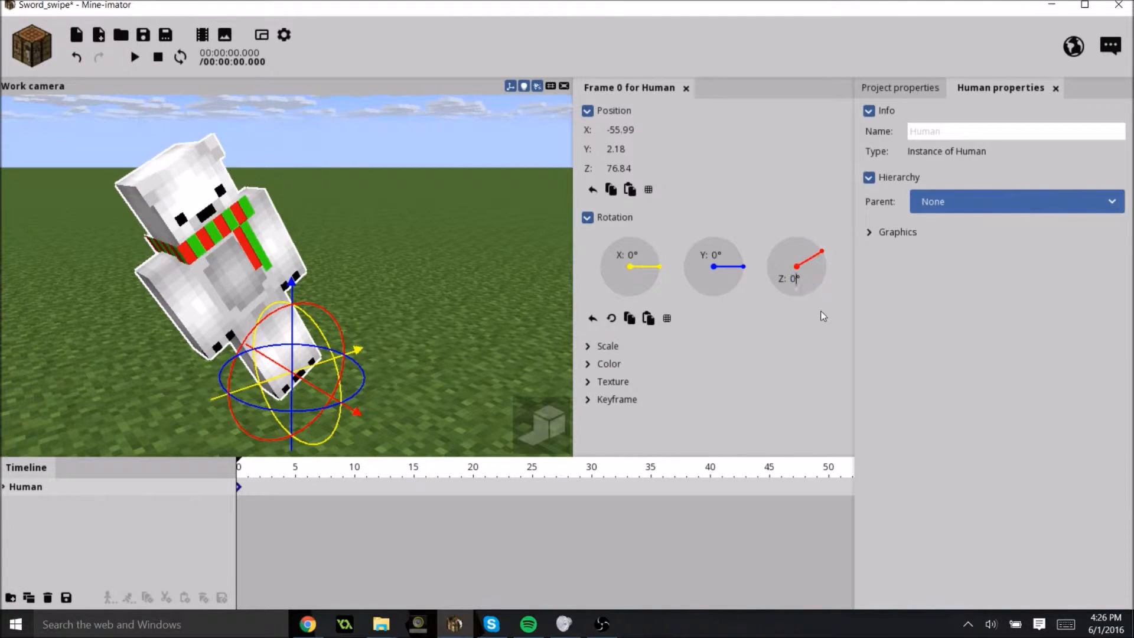
{"action": "key", "text": "Return"}
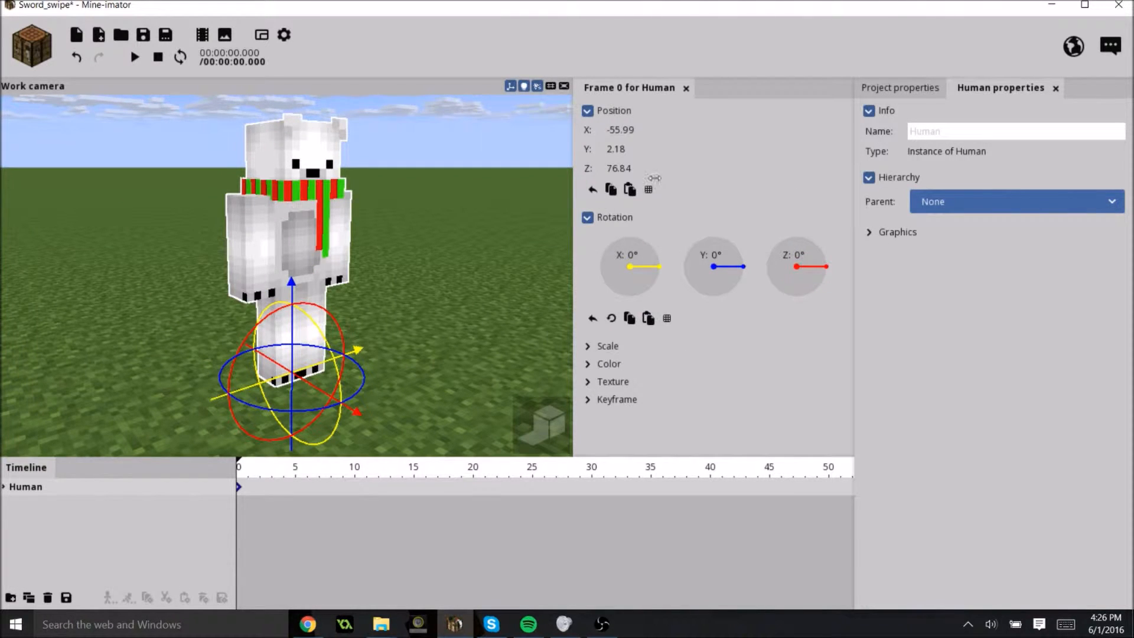
Step: Unlink the character's scale axes, try resizing it, and set the Z scale back to 1
{"action": "left_click", "coordinate": [588, 346]}
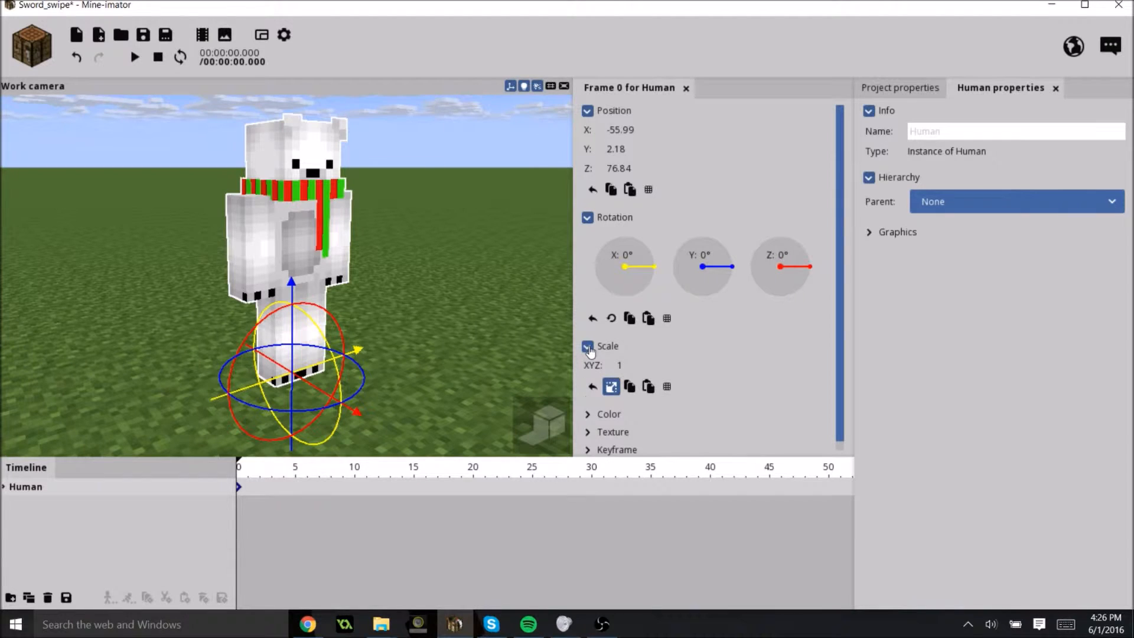
{"action": "left_click", "coordinate": [611, 386]}
{"action": "left_click_drag", "start_coordinate": [607, 362], "coordinate": [449, 402]}
{"action": "left_click_drag", "start_coordinate": [414, 236], "coordinate": [349, 271]}
{"action": "left_click_drag", "start_coordinate": [614, 365], "coordinate": [926, 400]}
{"action": "left_click", "coordinate": [617, 365]}
{"action": "type", "text": "1"}
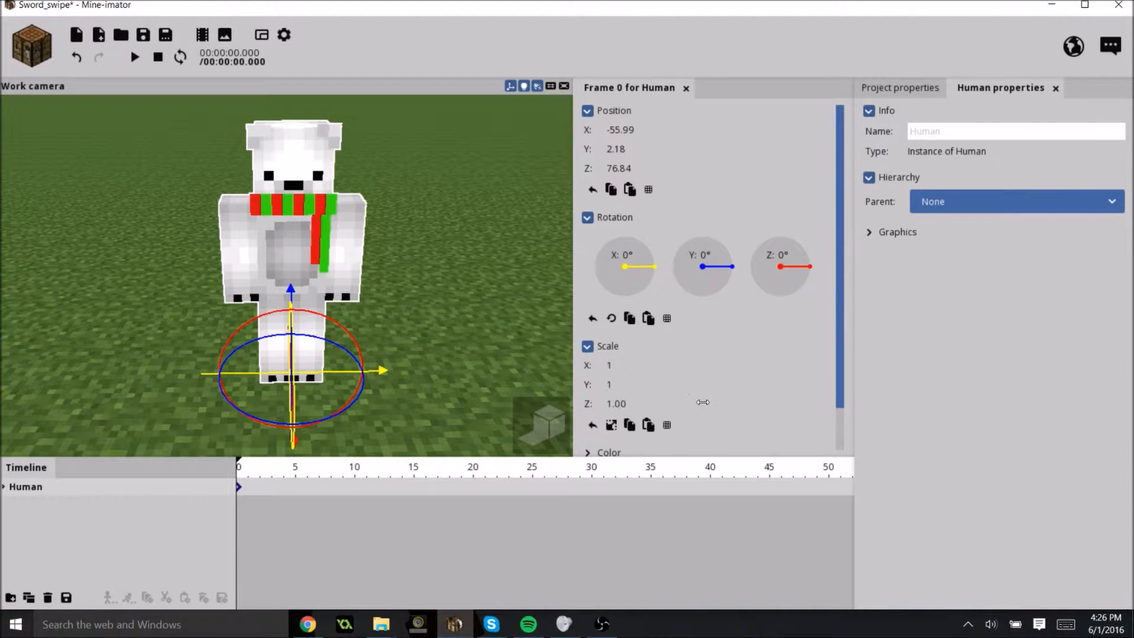
{"action": "left_click_drag", "start_coordinate": [488, 340], "coordinate": [489, 389]}
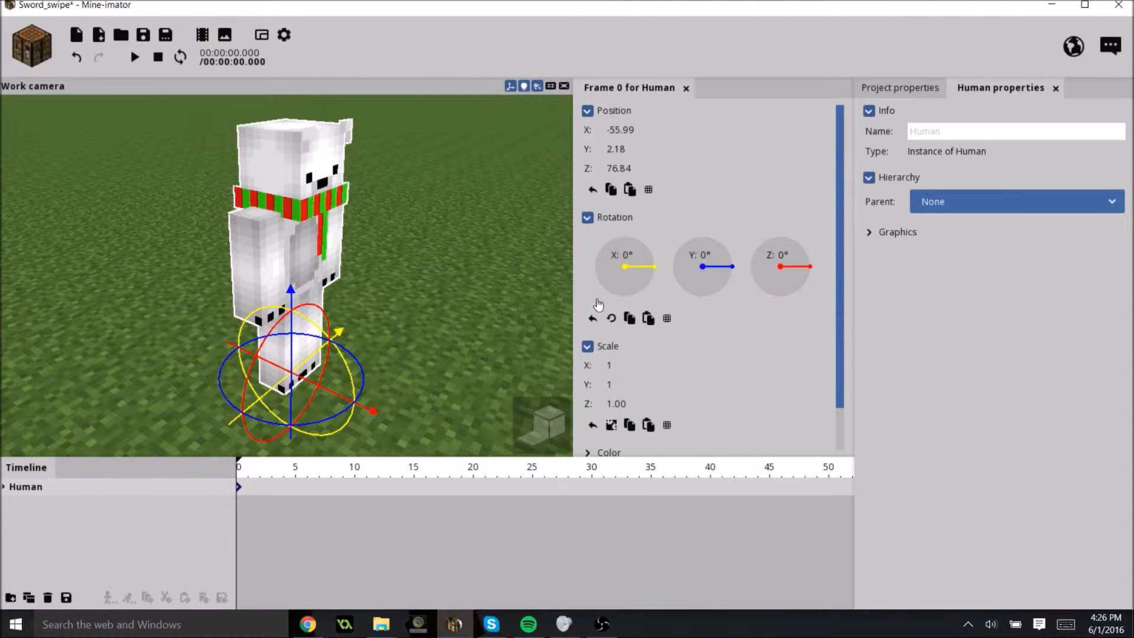
Step: Rotate the character's left arm to about -28.93° on its X axis and bend it to about -28.76° at frame 0
{"action": "scroll", "coordinate": [649, 318], "scroll_direction": "down", "scroll_amount": 2}
{"action": "scroll", "coordinate": [450, 291], "scroll_direction": "up", "scroll_amount": 5}
{"action": "scroll", "coordinate": [440, 285], "scroll_direction": "down", "scroll_amount": 3}
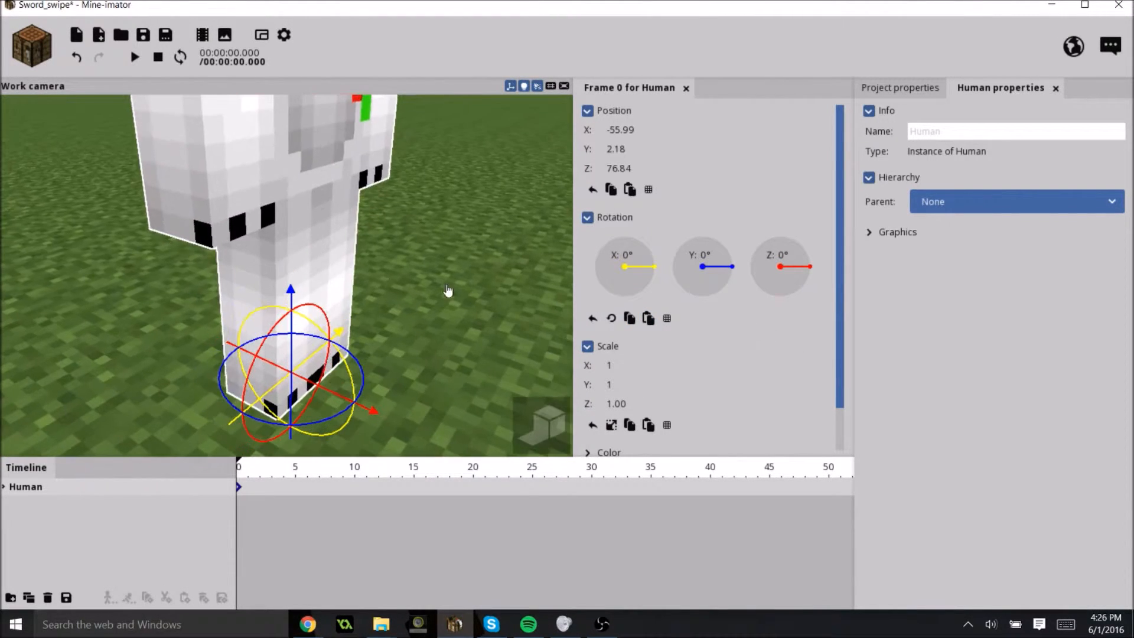
{"action": "scroll", "coordinate": [439, 285], "scroll_direction": "down", "scroll_amount": 2}
{"action": "left_click_drag", "start_coordinate": [439, 285], "coordinate": [311, 287]}
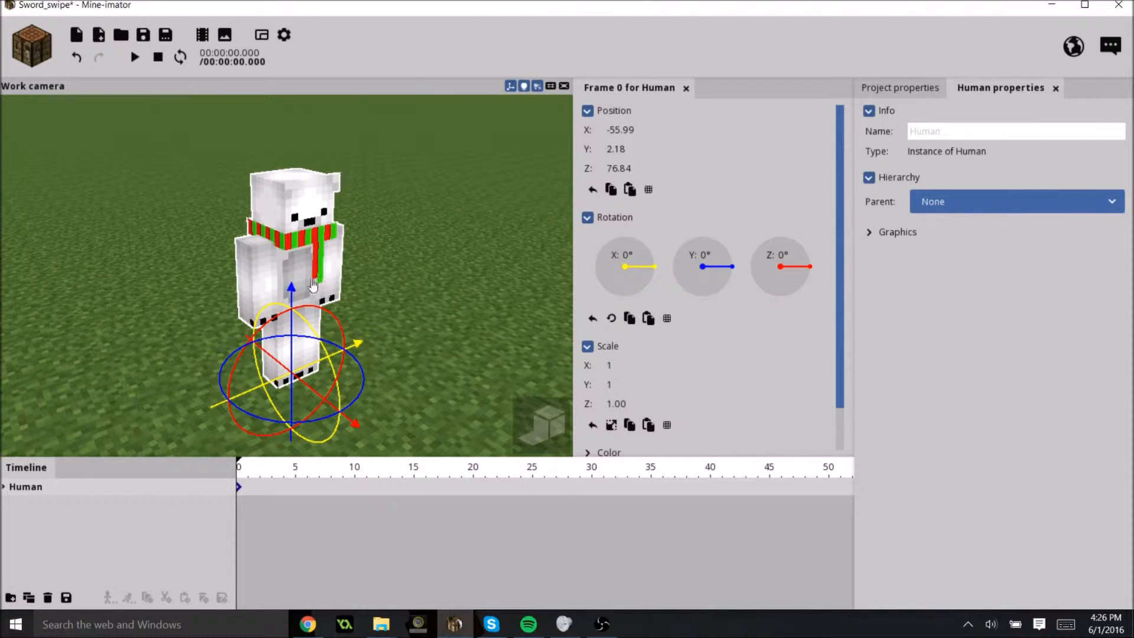
{"action": "left_click", "coordinate": [340, 275]}
{"action": "left_click_drag", "start_coordinate": [455, 340], "coordinate": [422, 317]}
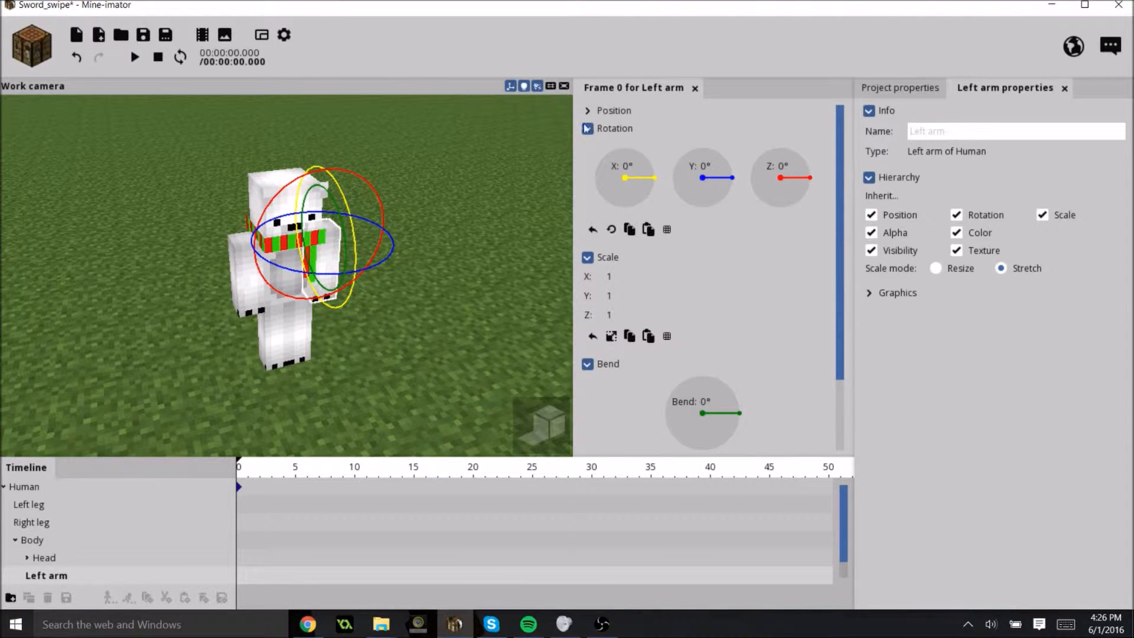
{"action": "left_click_drag", "start_coordinate": [412, 307], "coordinate": [440, 294]}
{"action": "scroll", "coordinate": [440, 294], "scroll_direction": "up", "scroll_amount": 2}
{"action": "scroll", "coordinate": [401, 278], "scroll_direction": "down", "scroll_amount": 3}
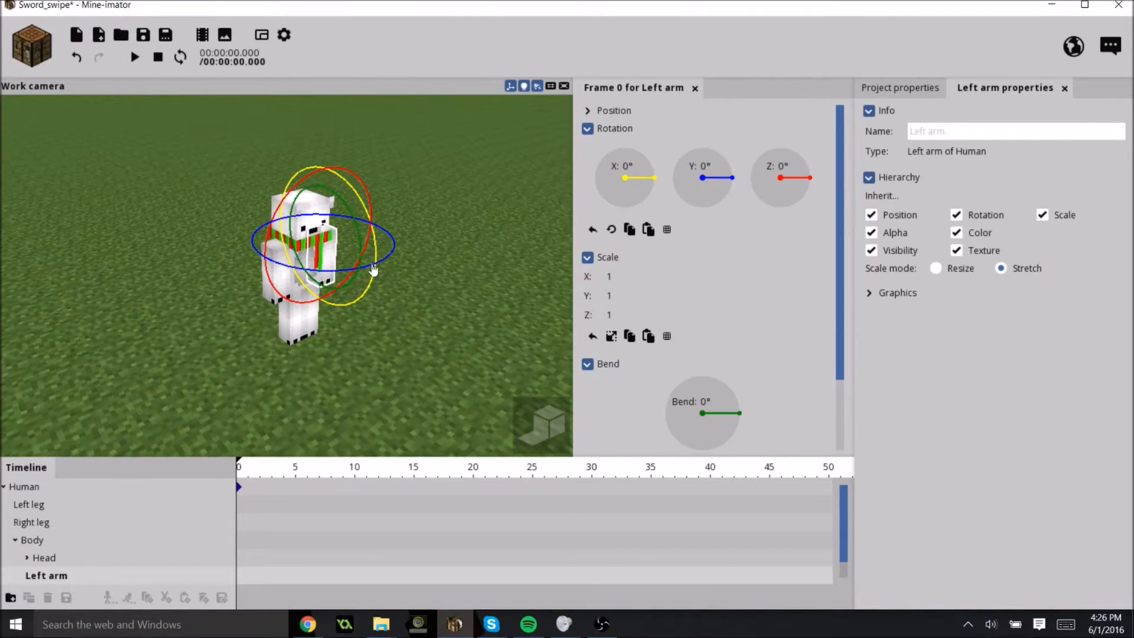
{"action": "scroll", "coordinate": [360, 266], "scroll_direction": "up", "scroll_amount": 2}
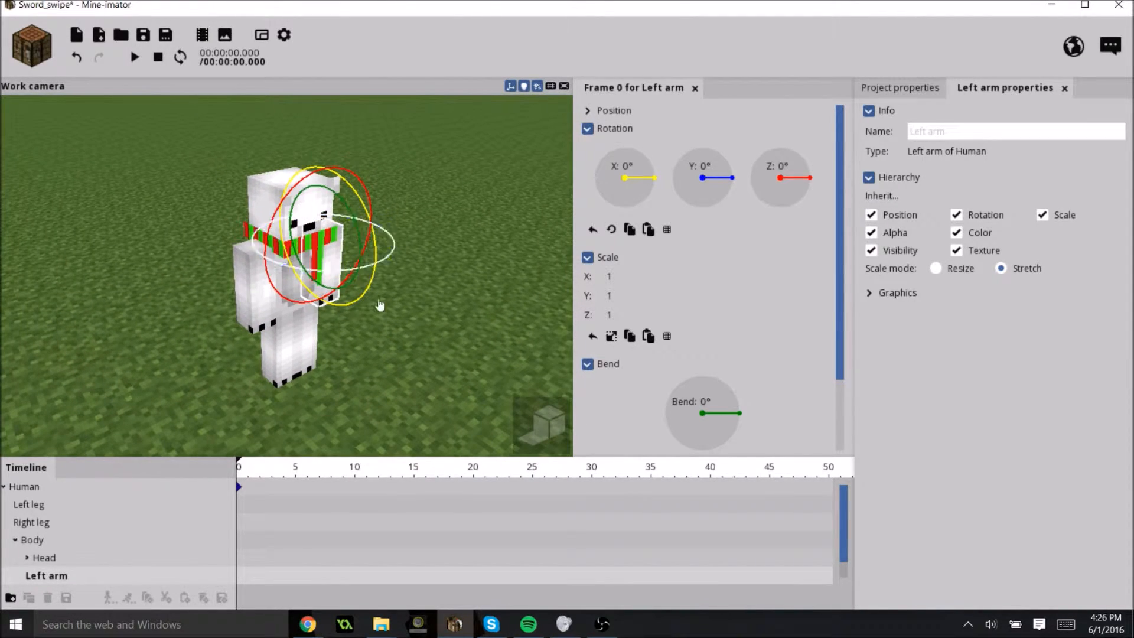
{"action": "left_click_drag", "start_coordinate": [359, 297], "coordinate": [395, 236]}
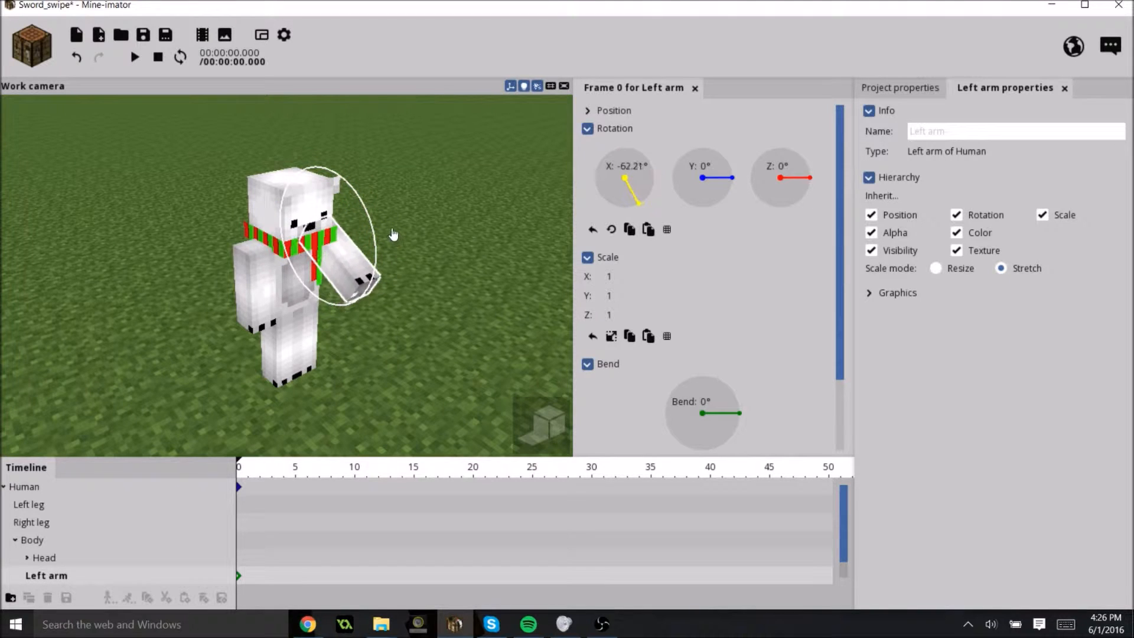
{"action": "left_click_drag", "start_coordinate": [374, 300], "coordinate": [415, 219]}
{"action": "left_click_drag", "start_coordinate": [319, 233], "coordinate": [397, 344]}
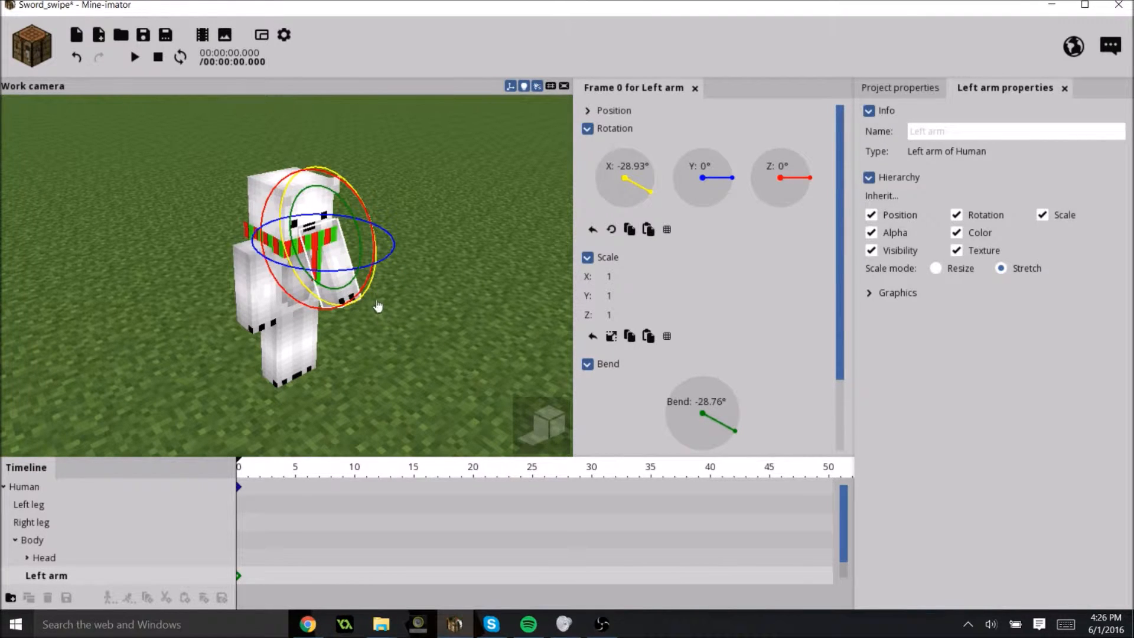
Step: Try swinging the left arm about its X and Z axes, and reset both rotations to 0°
{"action": "left_click_drag", "start_coordinate": [376, 303], "coordinate": [361, 319]}
{"action": "left_click", "coordinate": [608, 198]}
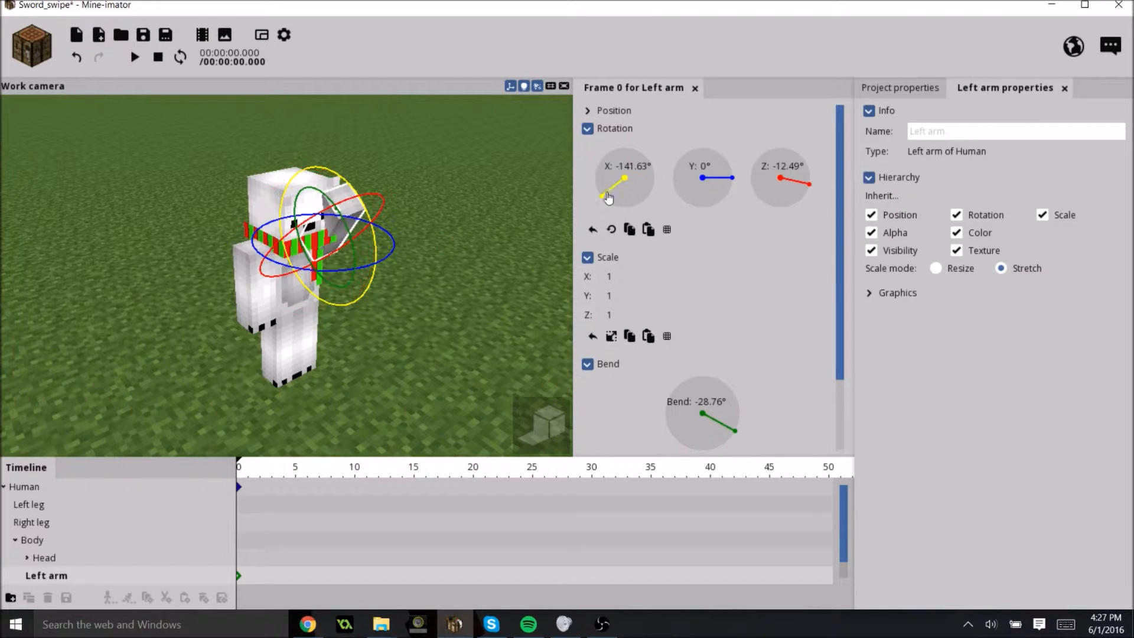
{"action": "right_click", "coordinate": [629, 174]}
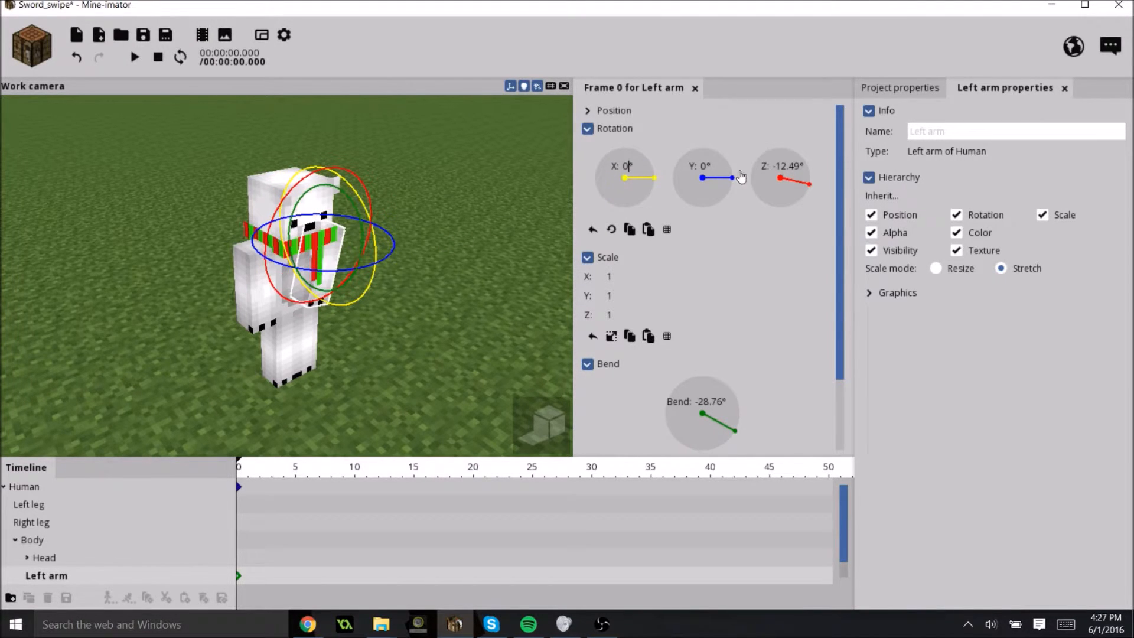
{"action": "left_click", "coordinate": [771, 167]}
{"action": "right_click", "coordinate": [786, 175]}
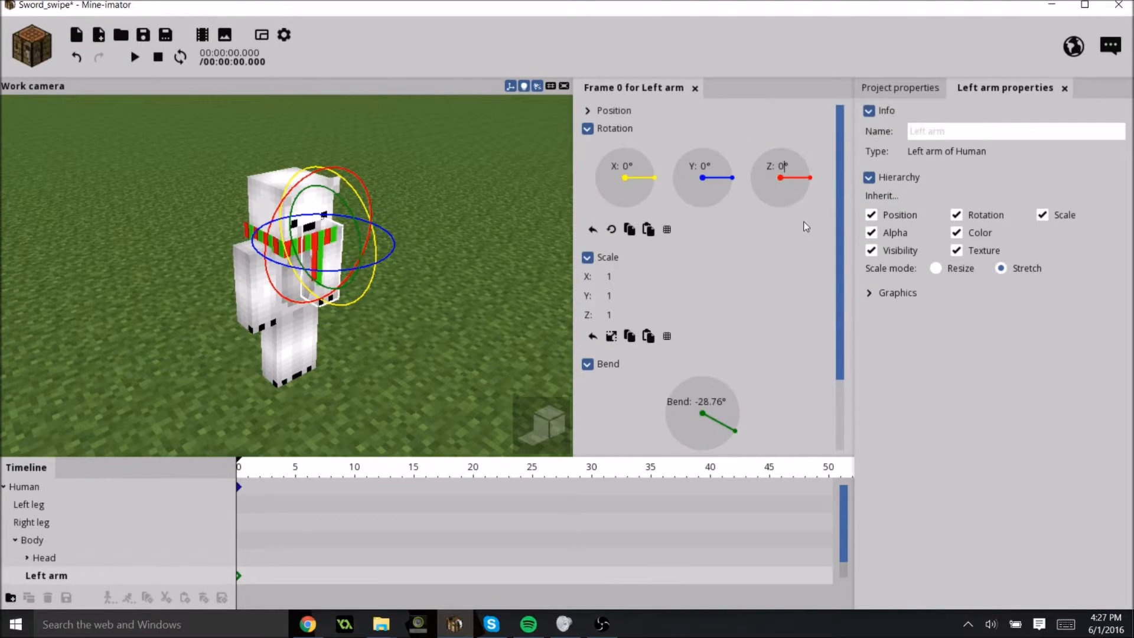
Step: Spread the legs sideways by rotating the left leg about 6.42° and the right leg about -3.71° on their Z axes
{"action": "left_click_drag", "start_coordinate": [481, 259], "coordinate": [448, 342]}
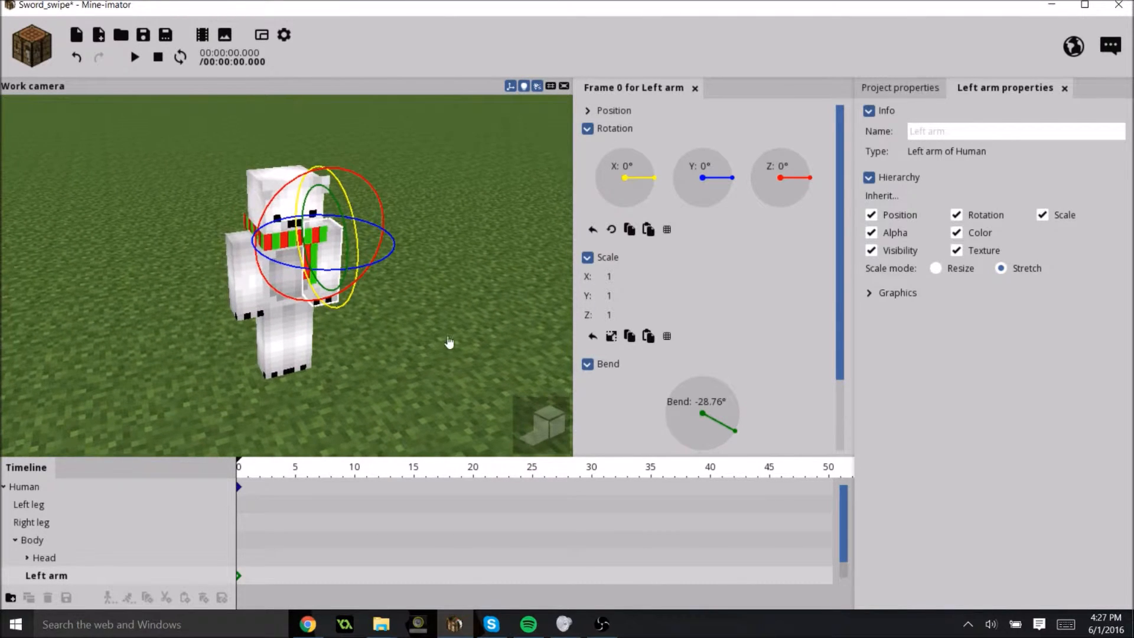
{"action": "left_click", "coordinate": [306, 347]}
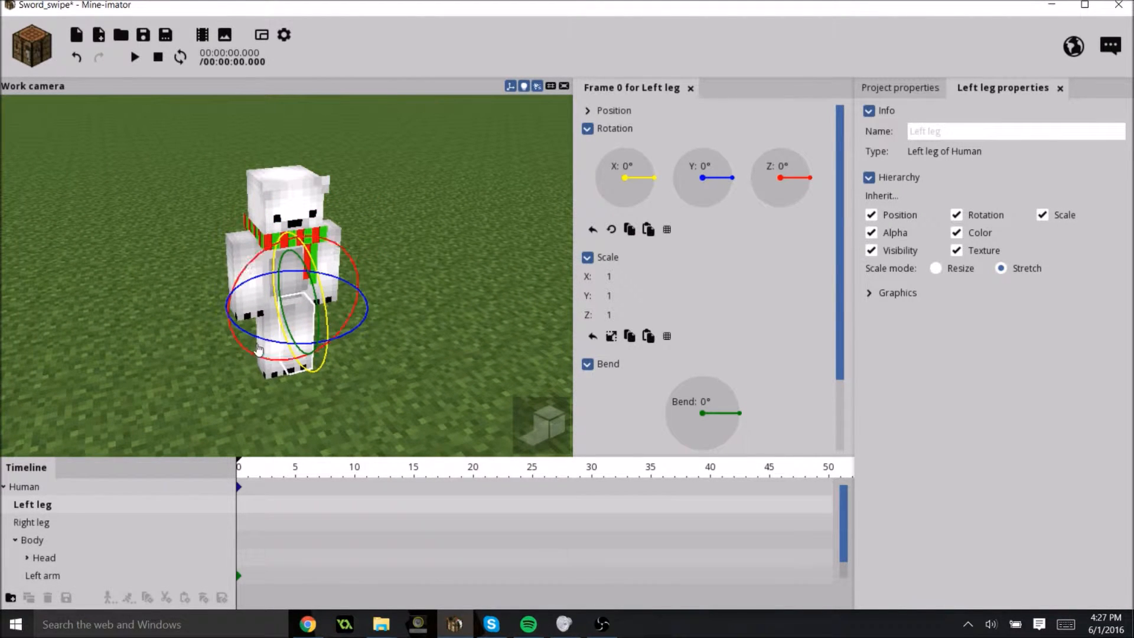
{"action": "left_click_drag", "start_coordinate": [251, 353], "coordinate": [248, 356]}
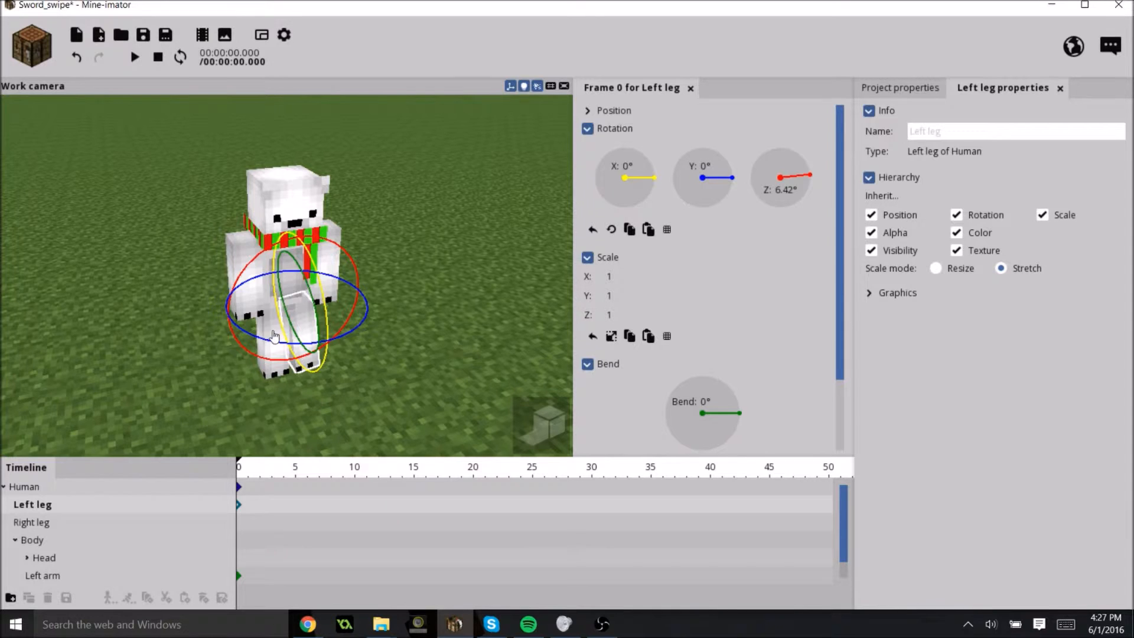
{"action": "left_click", "coordinate": [258, 339]}
{"action": "left_click_drag", "start_coordinate": [245, 357], "coordinate": [235, 362]}
{"action": "middle_click_drag", "start_coordinate": [235, 362], "coordinate": [324, 388]}
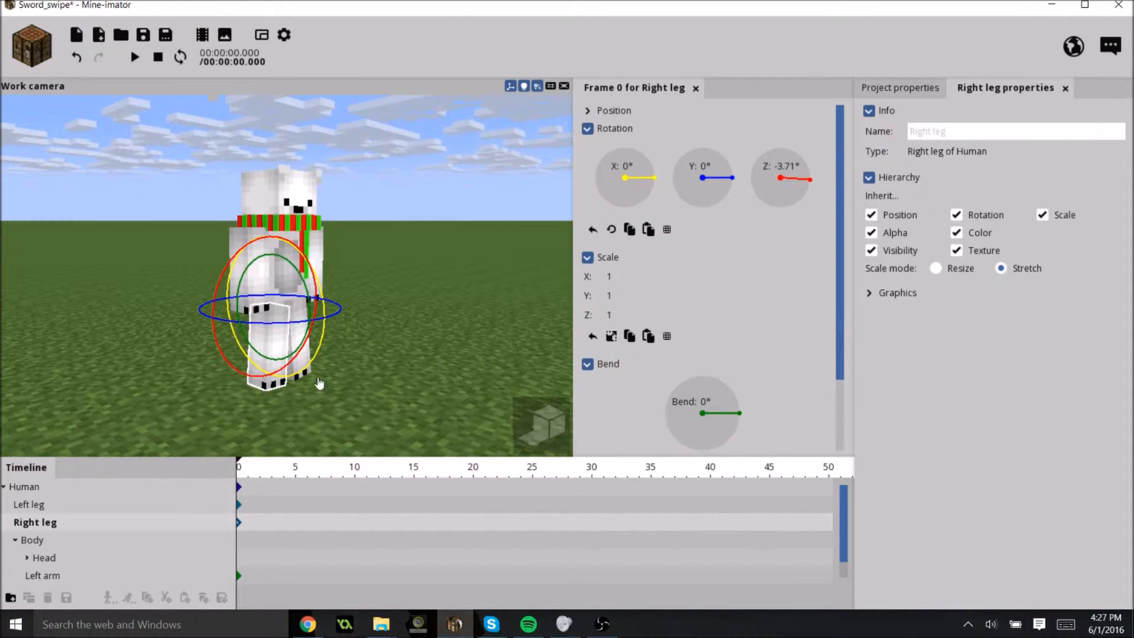
Step: Select the whole Human and lower it to about Y 0.17 so its feet meet the ground
{"action": "left_click_drag", "start_coordinate": [388, 352], "coordinate": [407, 277]}
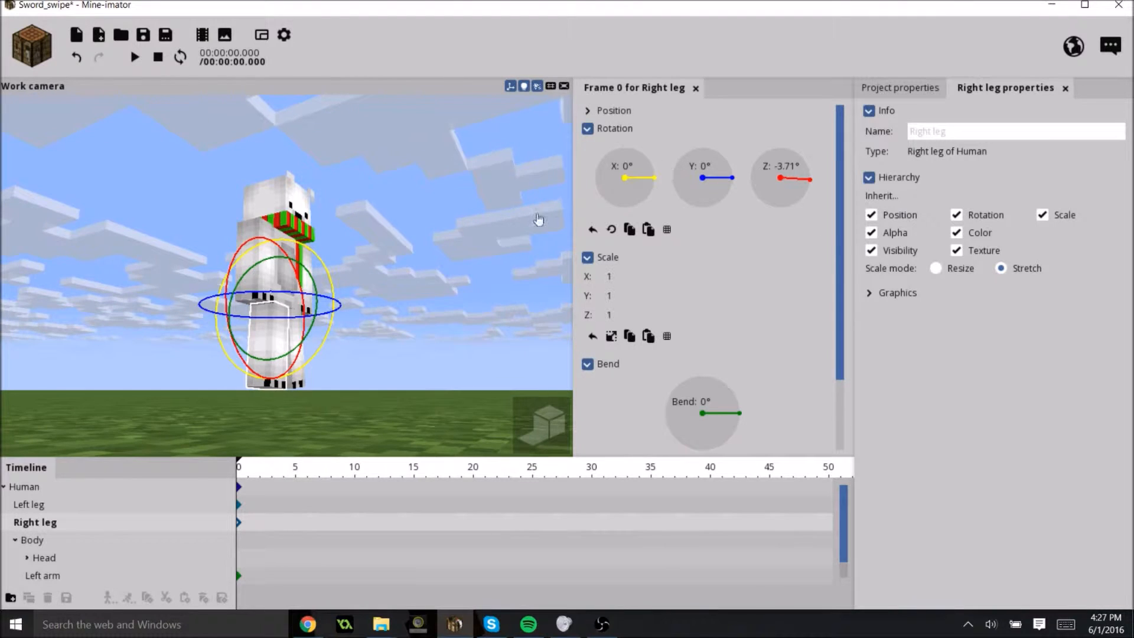
{"action": "left_click", "coordinate": [439, 215]}
{"action": "left_click", "coordinate": [417, 266]}
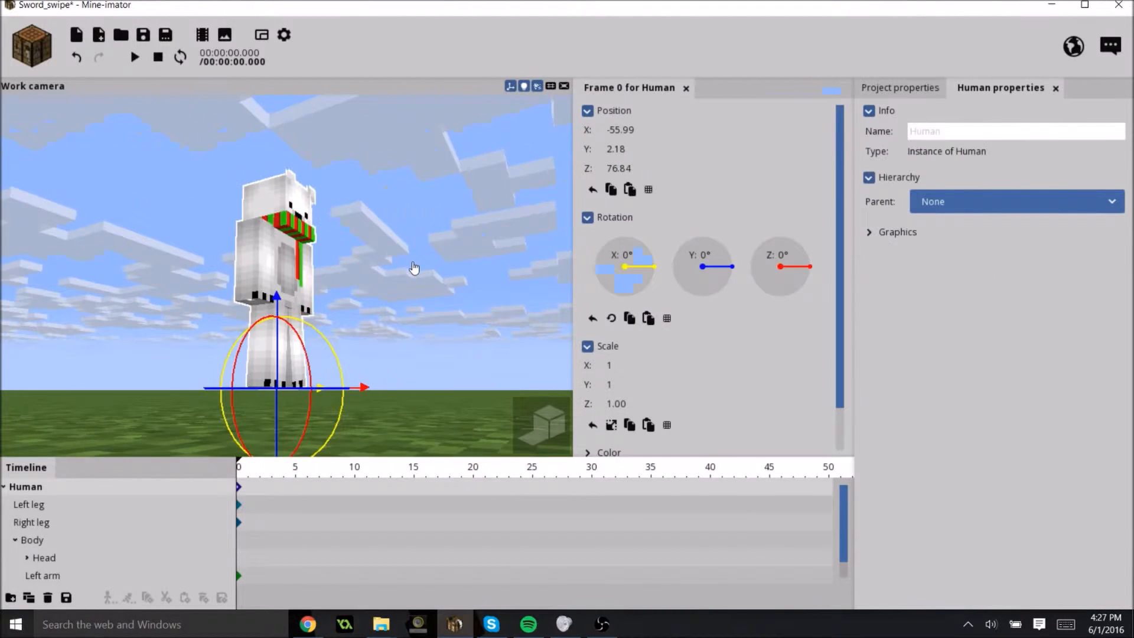
{"action": "left_click_drag", "start_coordinate": [277, 298], "coordinate": [277, 323]}
{"action": "left_click_drag", "start_coordinate": [431, 313], "coordinate": [426, 341]}
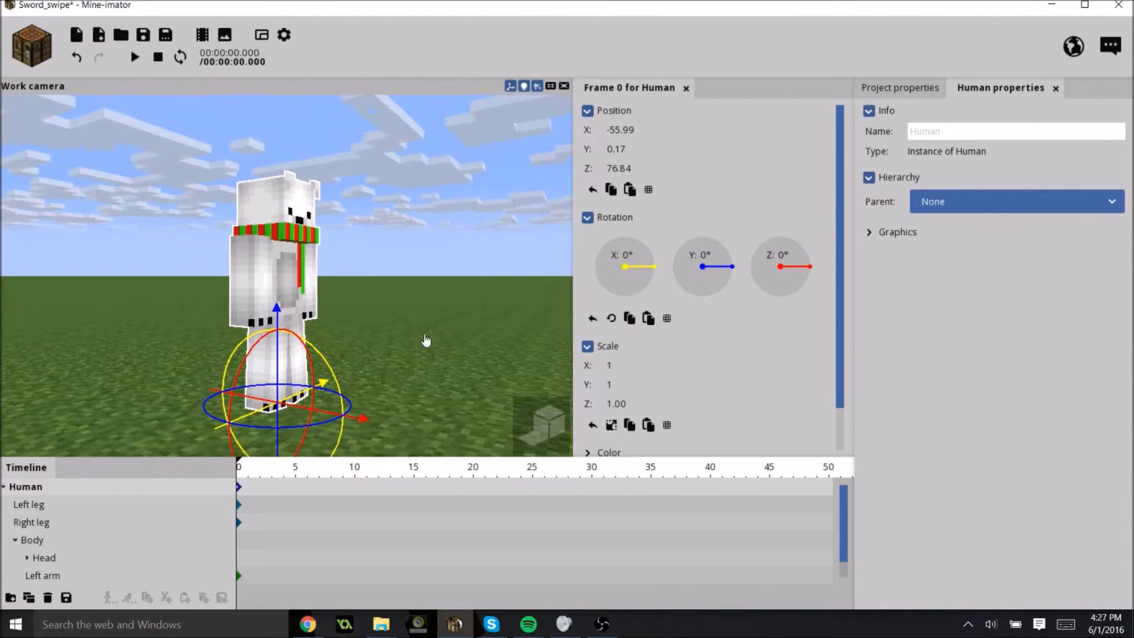
Step: Swing the right leg backward and the left leg forward to about -9.58° on the X axis for a striding stance
{"action": "left_click", "coordinate": [271, 363]}
{"action": "mouse_move", "coordinate": [334, 352]}
{"action": "left_mouse_down"}
{"action": "mouse_move", "coordinate": [329, 369]}
{"action": "mouse_move", "coordinate": [308, 373]}
{"action": "mouse_move", "coordinate": [319, 354]}
{"action": "mouse_move", "coordinate": [315, 367]}
{"action": "mouse_move", "coordinate": [347, 355]}
{"action": "left_mouse_up"}
{"action": "left_click", "coordinate": [302, 399]}
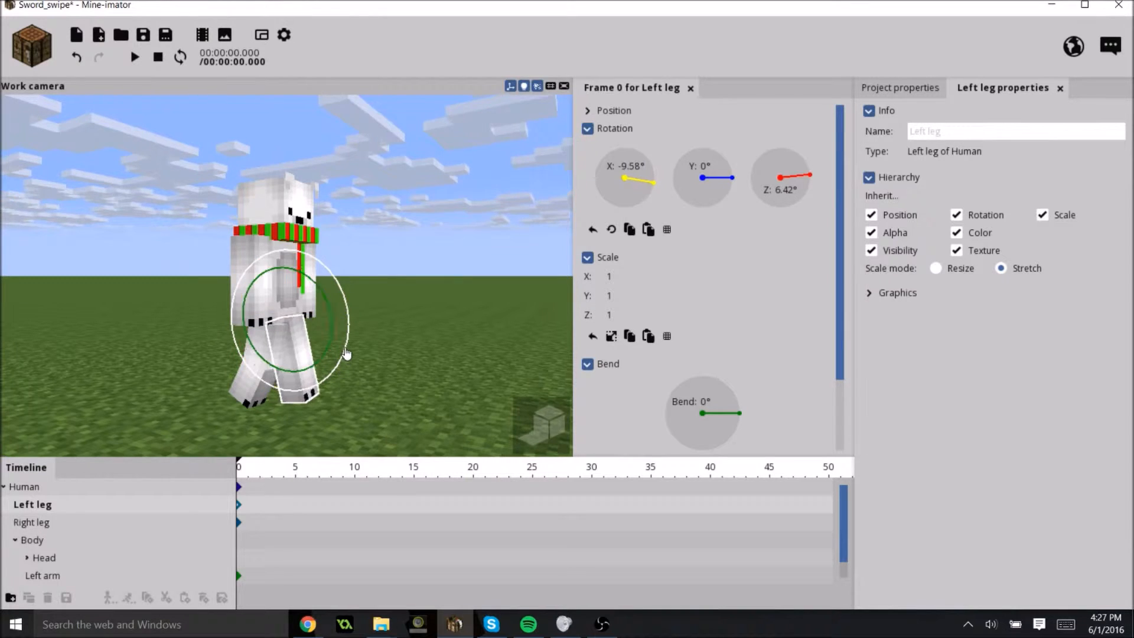
{"action": "left_click", "coordinate": [450, 372]}
{"action": "left_click_drag", "start_coordinate": [602, 367], "coordinate": [626, 360]}
{"action": "left_click", "coordinate": [428, 301]}
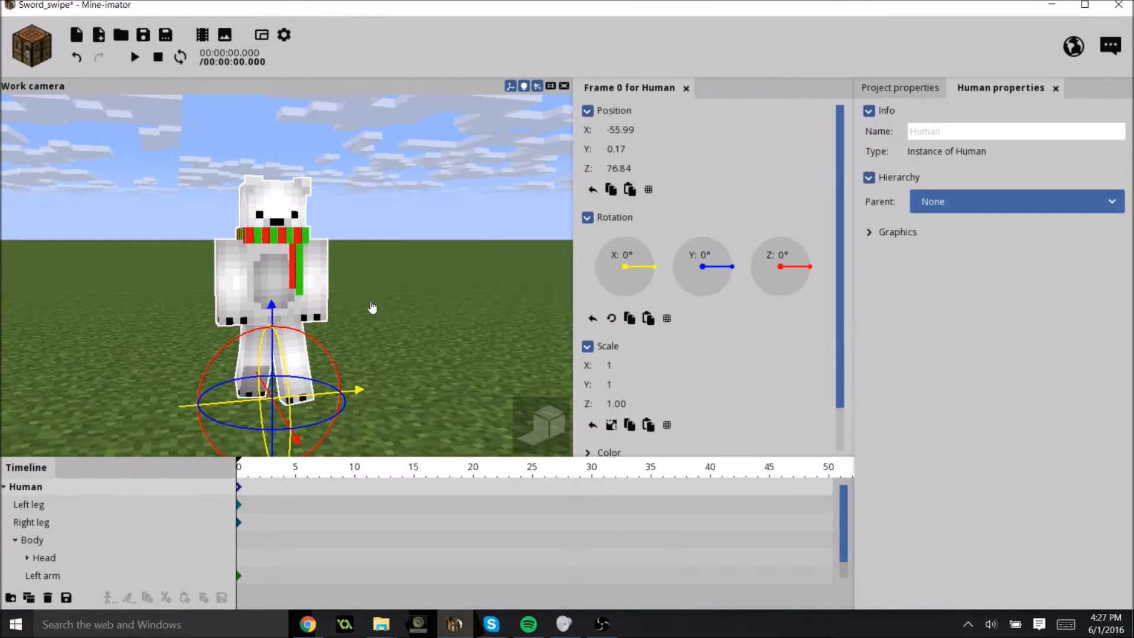
Step: Rotate the character's body slightly at frame 0, and reselect the whole Human
{"action": "left_click", "coordinate": [268, 293]}
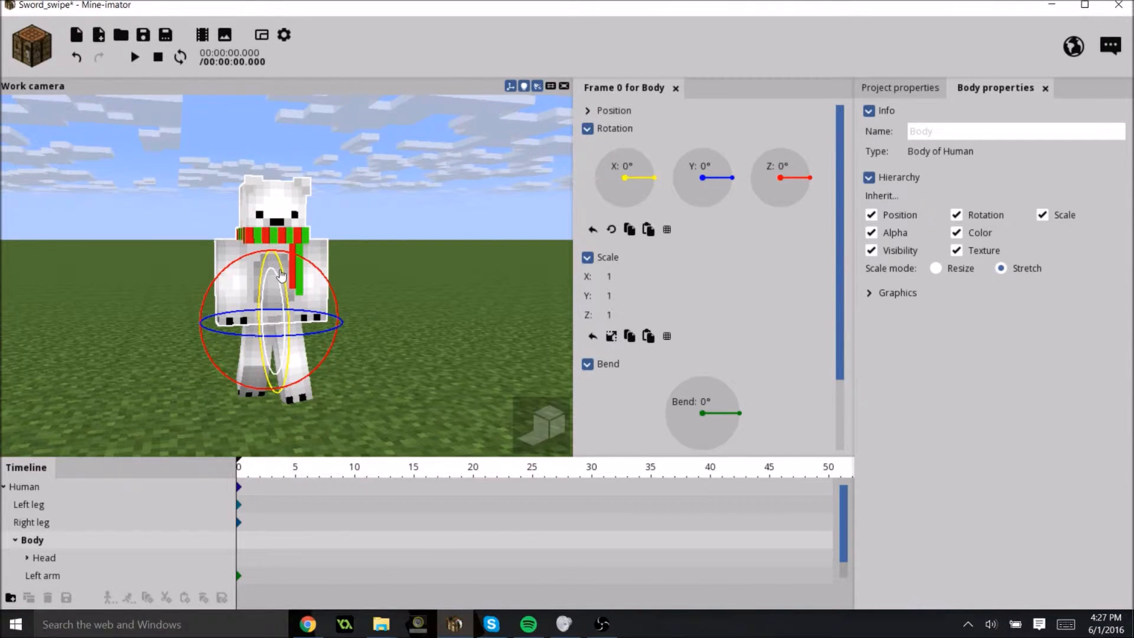
{"action": "mouse_move", "coordinate": [326, 341]}
{"action": "left_mouse_down"}
{"action": "mouse_move", "coordinate": [204, 310]}
{"action": "mouse_move", "coordinate": [335, 334]}
{"action": "mouse_move", "coordinate": [324, 351]}
{"action": "left_mouse_up"}
{"action": "left_click_drag", "start_coordinate": [384, 320], "coordinate": [460, 402]}
{"action": "left_click", "coordinate": [385, 320]}
{"action": "left_click", "coordinate": [421, 304]}
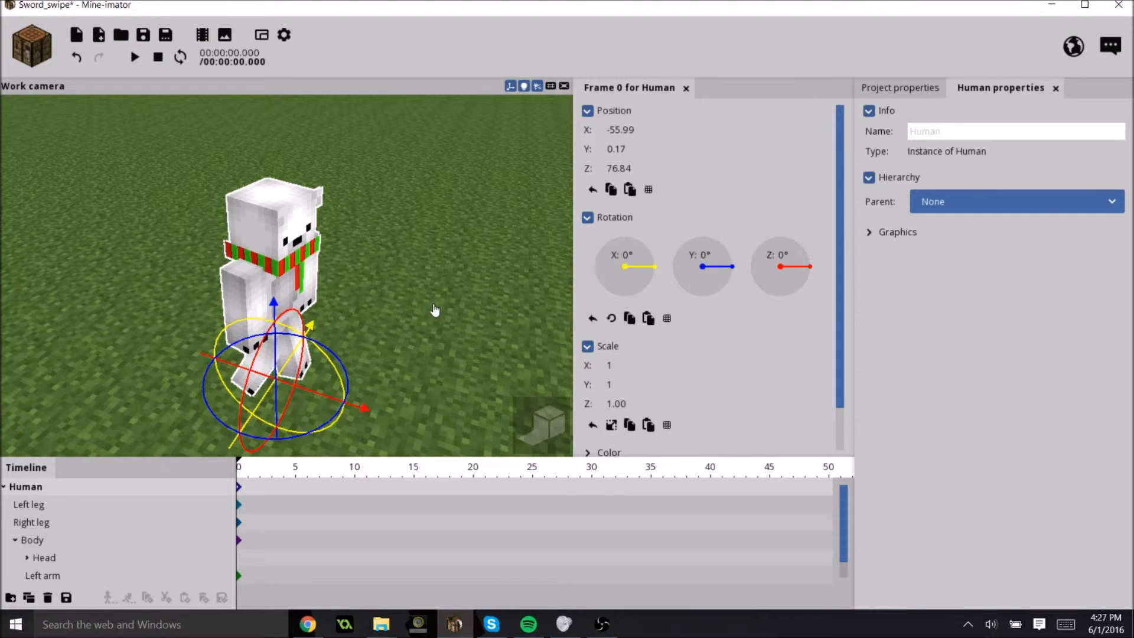
Step: Rotate the left arm to about -20.02° on its X axis and swing it outward from the body
{"action": "left_click", "coordinate": [324, 369]}
{"action": "left_click_drag", "start_coordinate": [309, 370], "coordinate": [371, 309]}
{"action": "left_click_drag", "start_coordinate": [394, 271], "coordinate": [410, 287]}
{"action": "left_click", "coordinate": [294, 289]}
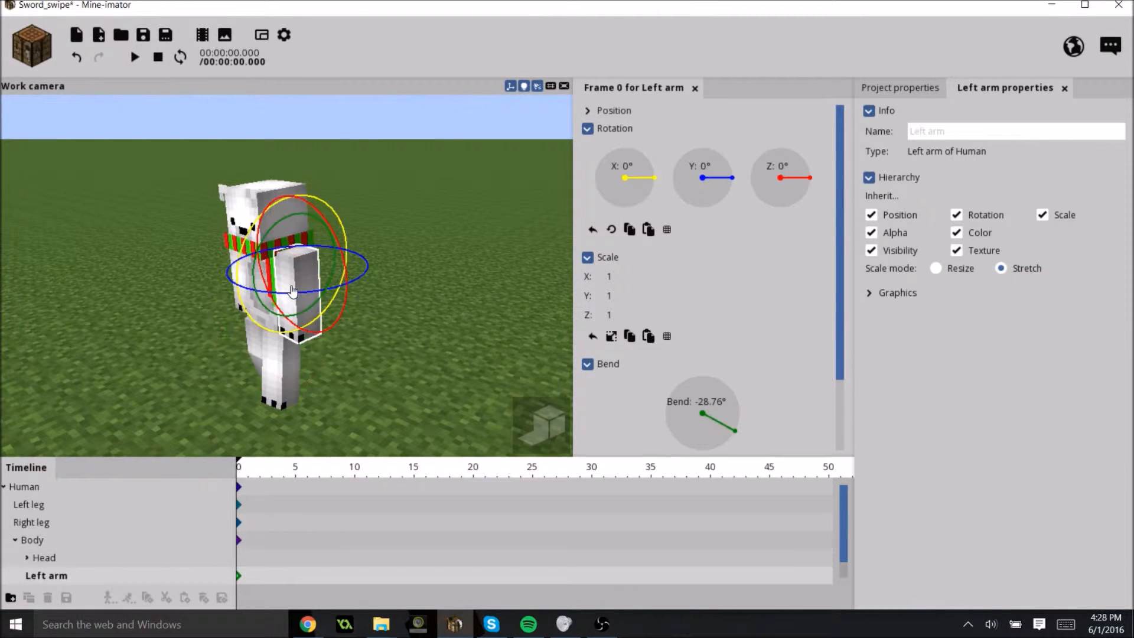
{"action": "left_click_drag", "start_coordinate": [300, 330], "coordinate": [274, 333]}
{"action": "left_click_drag", "start_coordinate": [284, 357], "coordinate": [359, 350]}
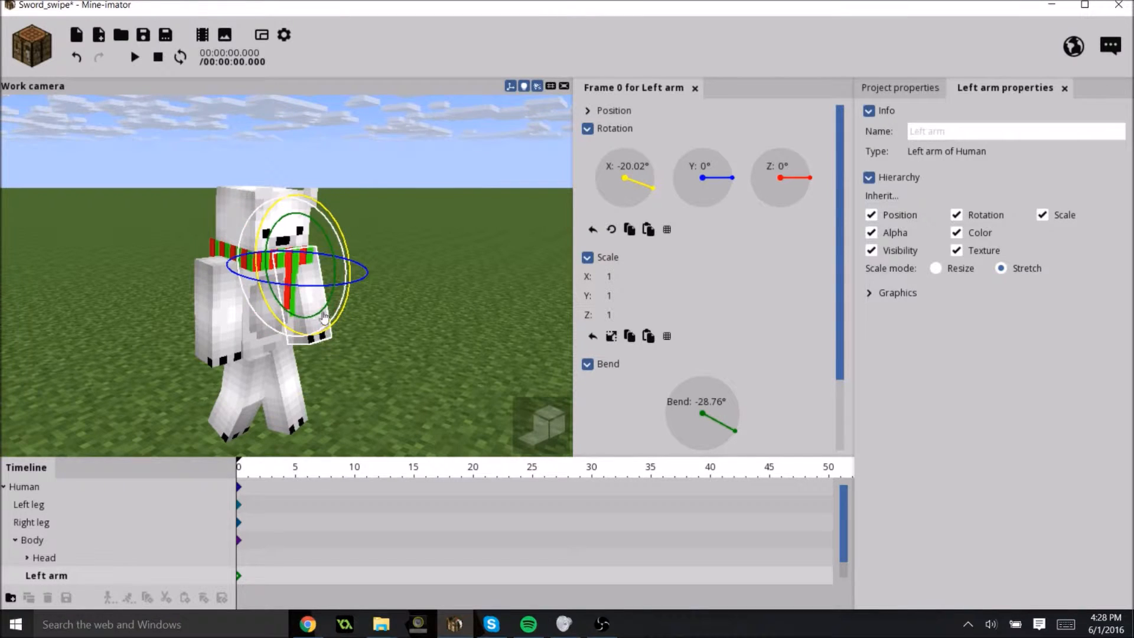
{"action": "mouse_move", "coordinate": [345, 318]}
{"action": "left_mouse_down"}
{"action": "mouse_move", "coordinate": [331, 354]}
{"action": "mouse_move", "coordinate": [375, 327]}
{"action": "mouse_move", "coordinate": [331, 292]}
{"action": "mouse_move", "coordinate": [333, 303]}
{"action": "mouse_move", "coordinate": [320, 300]}
{"action": "mouse_move", "coordinate": [355, 307]}
{"action": "left_mouse_up"}
{"action": "left_click", "coordinate": [447, 346]}
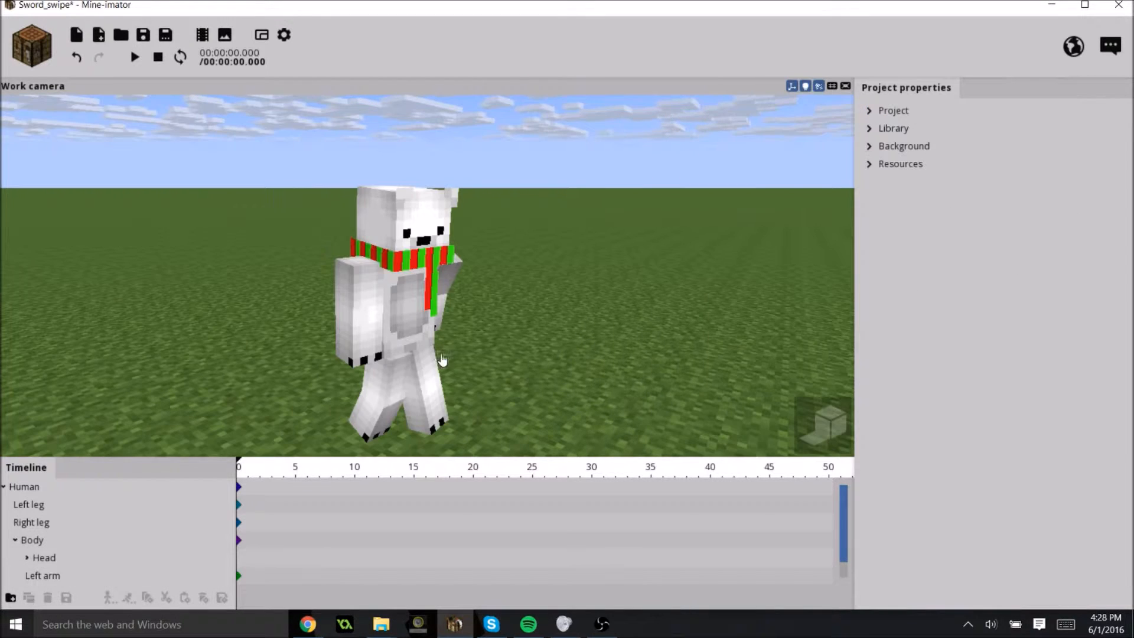
Step: Rotate the right arm to about -34.69° on its X axis and about -33.66° on its Z axis
{"action": "left_click", "coordinate": [367, 331]}
{"action": "left_click", "coordinate": [235, 321]}
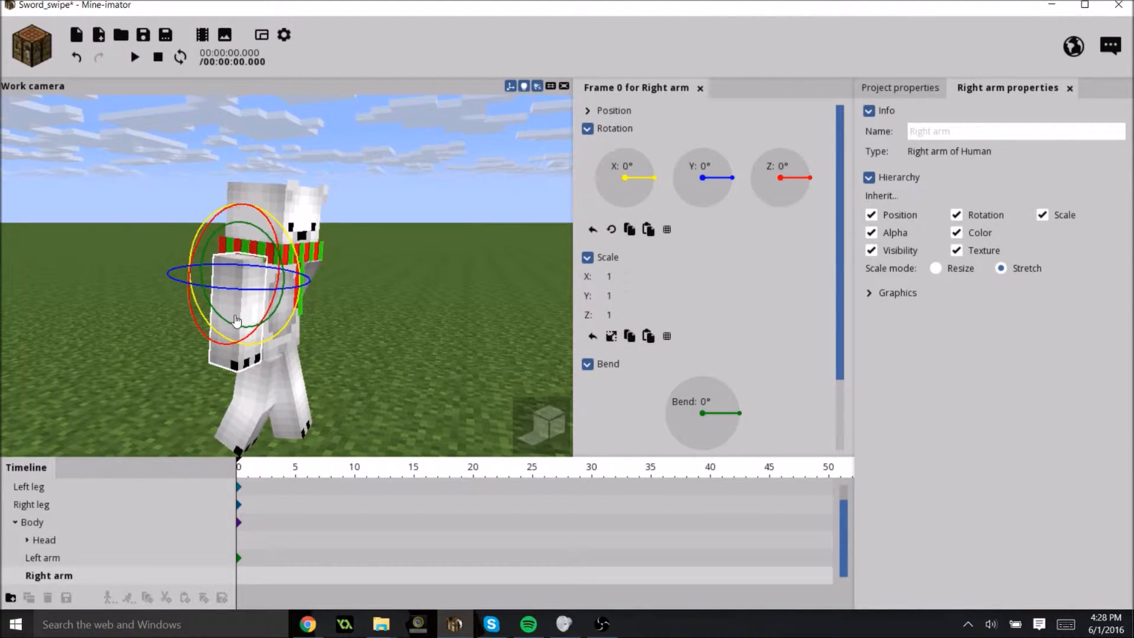
{"action": "left_click_drag", "start_coordinate": [254, 343], "coordinate": [231, 301]}
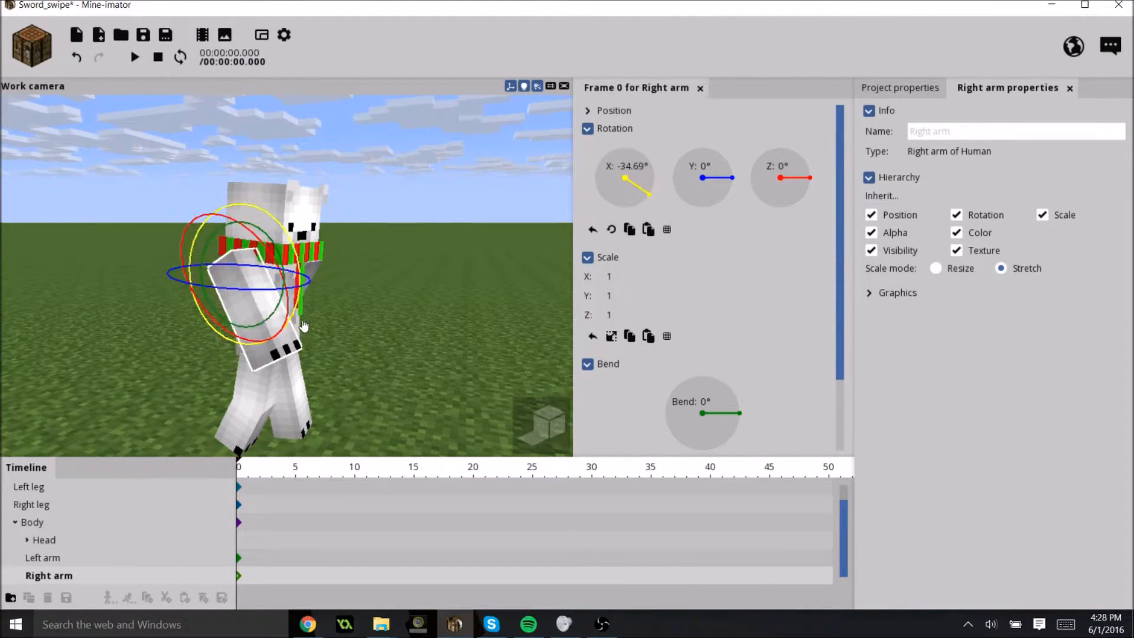
{"action": "left_click_drag", "start_coordinate": [381, 316], "coordinate": [355, 319]}
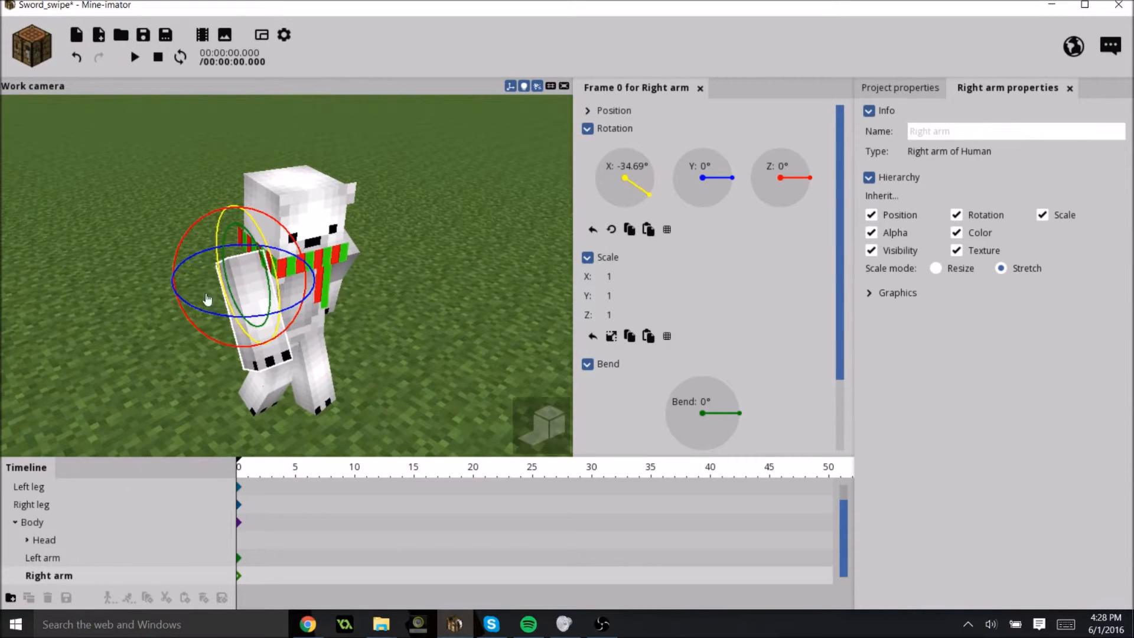
{"action": "left_click_drag", "start_coordinate": [194, 328], "coordinate": [220, 312]}
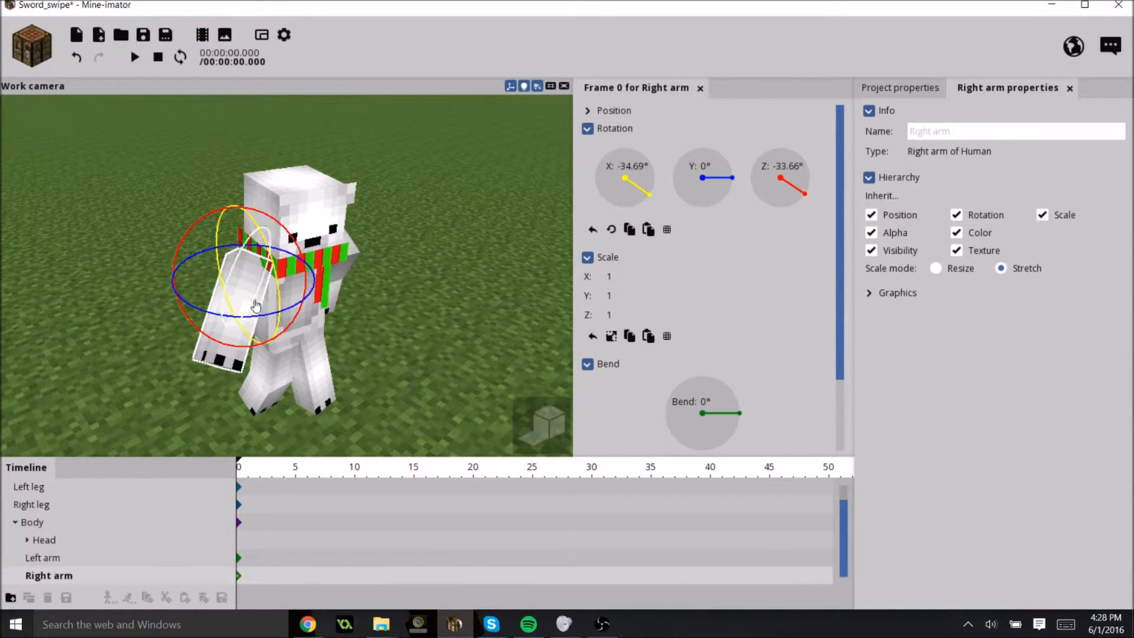
Step: Rotate the right arm to about -8.05° on its X axis and about -57.27° on its Z axis
{"action": "left_click_drag", "start_coordinate": [280, 283], "coordinate": [292, 313]}
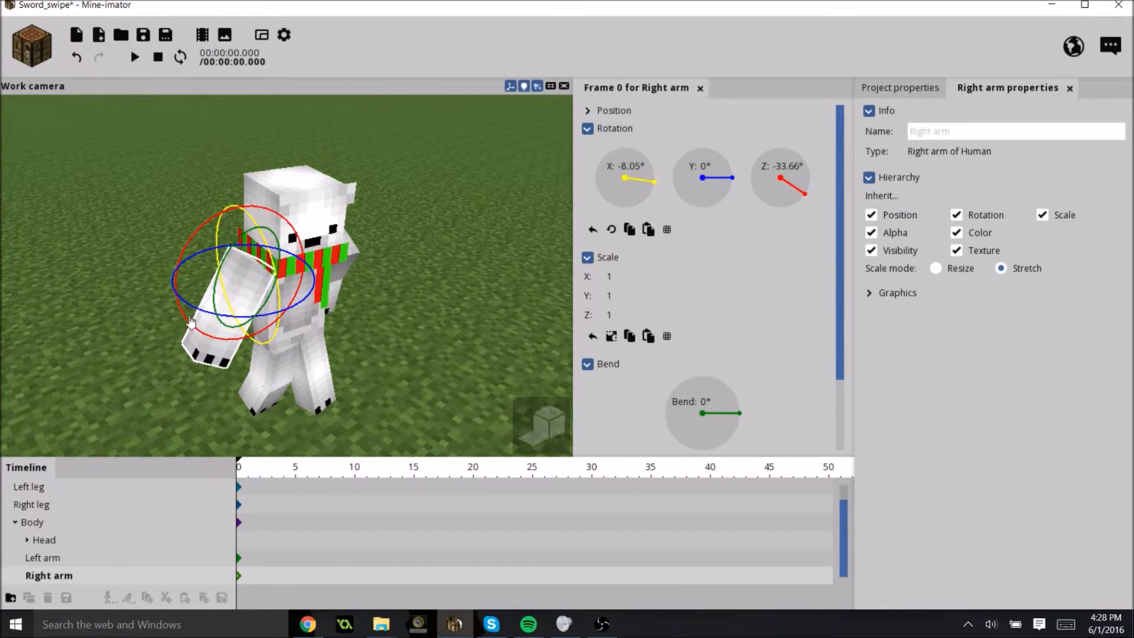
{"action": "left_click_drag", "start_coordinate": [194, 320], "coordinate": [169, 299]}
{"action": "left_click_drag", "start_coordinate": [393, 353], "coordinate": [329, 317]}
{"action": "left_click", "coordinate": [458, 344]}
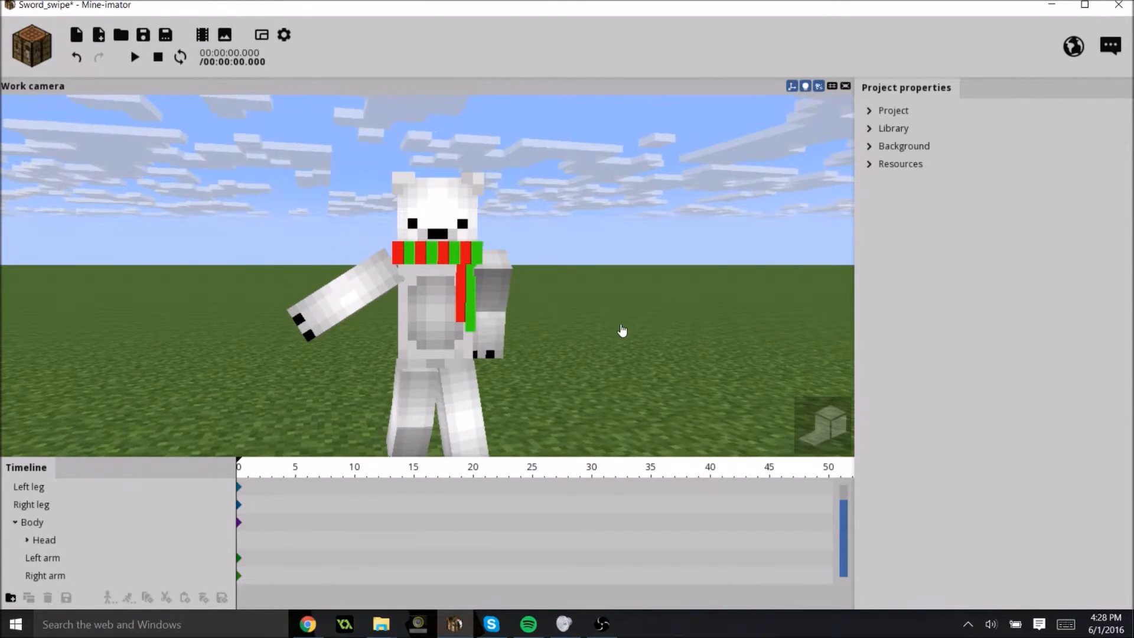
{"action": "scroll", "coordinate": [620, 332], "scroll_direction": "down", "scroll_amount": 4}
{"action": "mouse_move", "coordinate": [618, 334]}
{"action": "left_mouse_down"}
{"action": "mouse_move", "coordinate": [729, 372]}
{"action": "mouse_move", "coordinate": [625, 342]}
{"action": "left_mouse_up"}
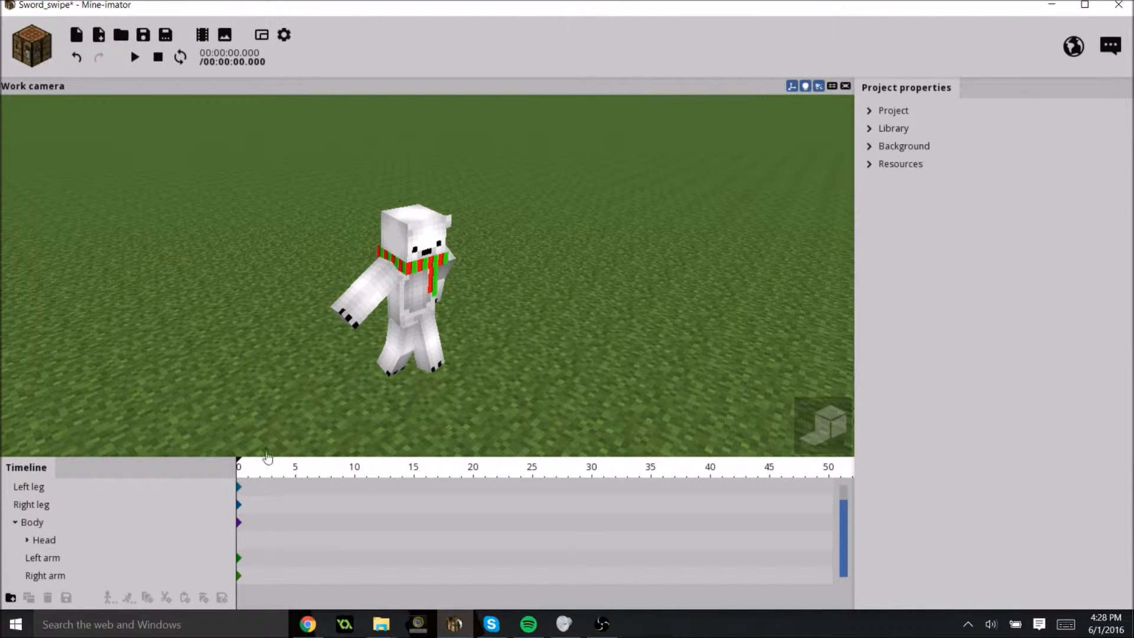
Step: Bring the right arm back toward the body by rotating it to about -7.20° on its Z axis
{"action": "left_click", "coordinate": [350, 305]}
{"action": "left_click_drag", "start_coordinate": [289, 431], "coordinate": [231, 381]}
{"action": "left_click", "coordinate": [214, 320]}
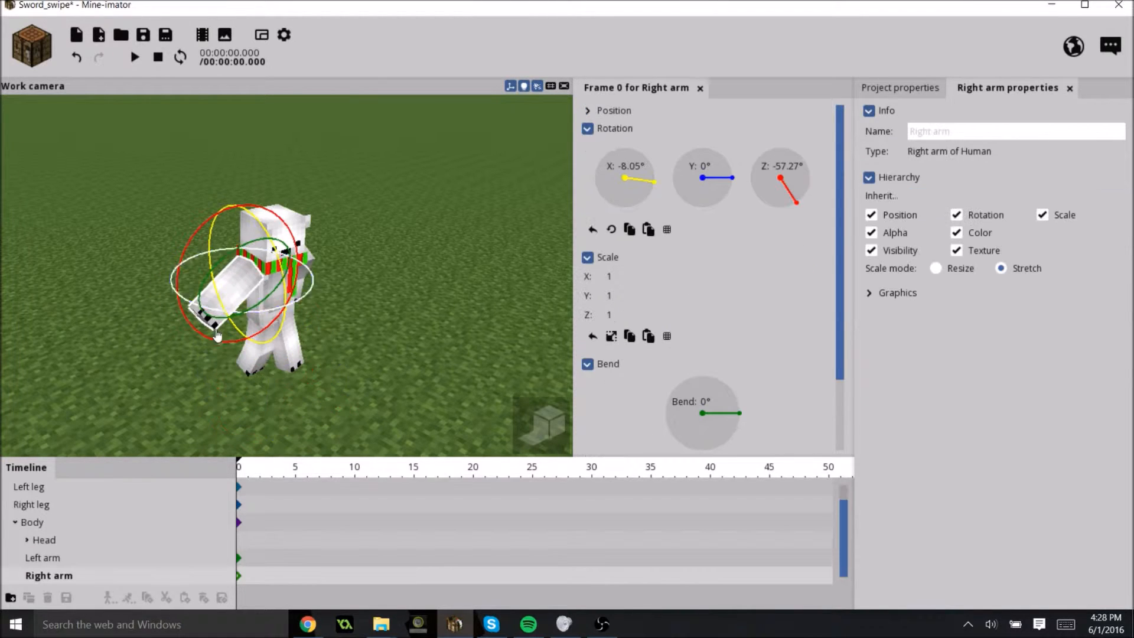
{"action": "left_click_drag", "start_coordinate": [201, 330], "coordinate": [178, 278]}
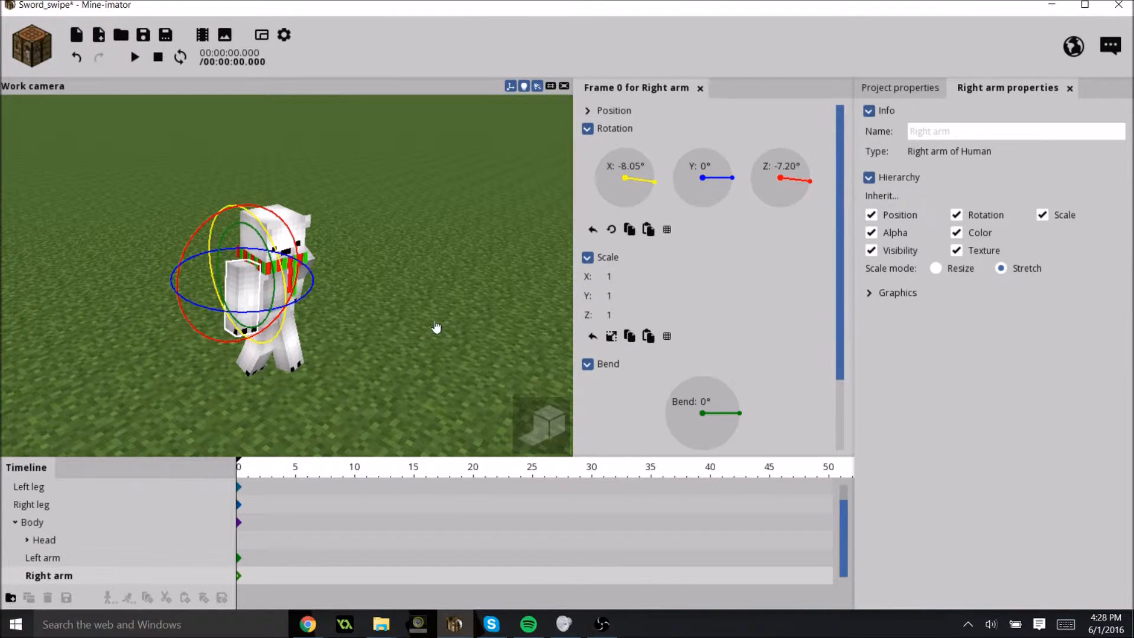
{"action": "left_click", "coordinate": [437, 328]}
{"action": "left_click_drag", "start_coordinate": [553, 337], "coordinate": [487, 275]}
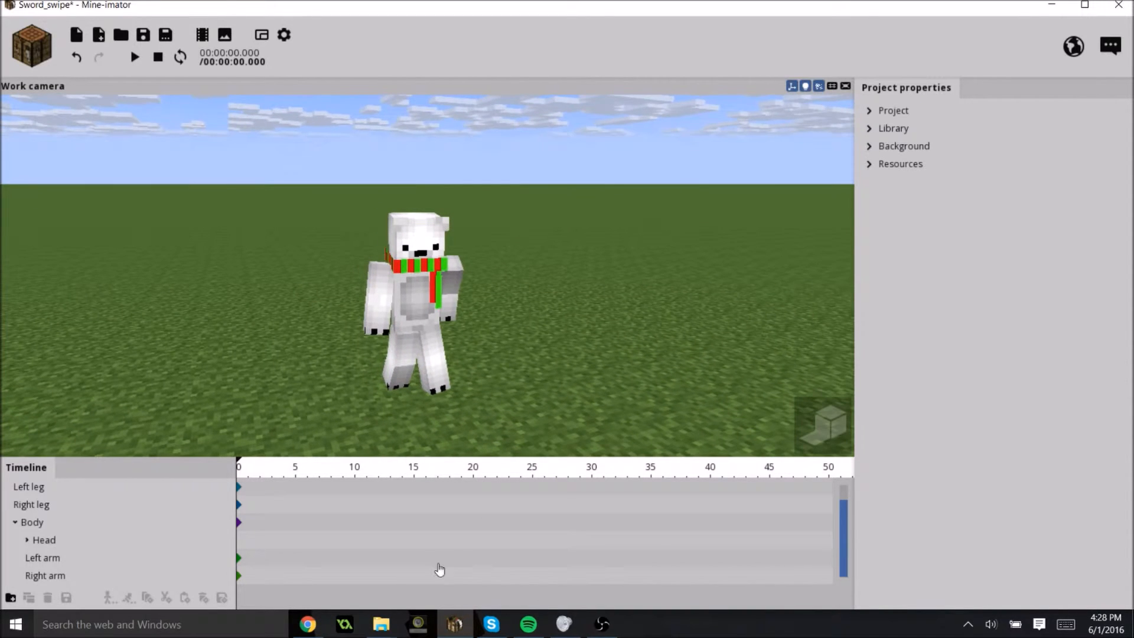
Step: Create a 3D iron sword item from the Minecraft item image
{"action": "left_click", "coordinate": [24, 62]}
{"action": "left_click", "coordinate": [162, 93]}
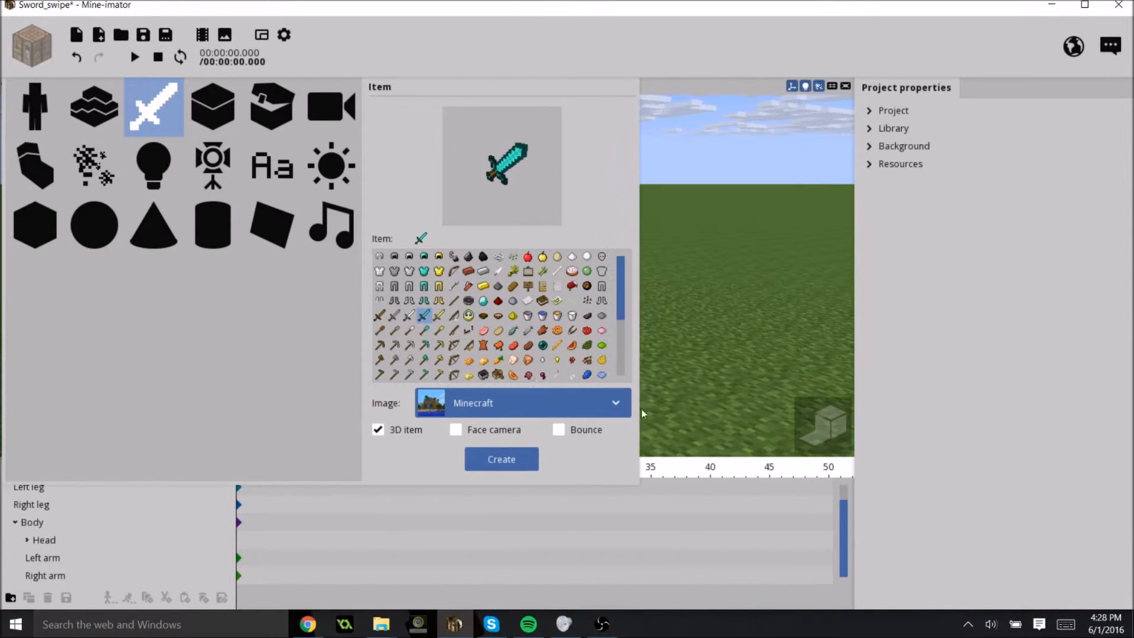
{"action": "left_click", "coordinate": [410, 317]}
{"action": "left_click", "coordinate": [501, 460]}
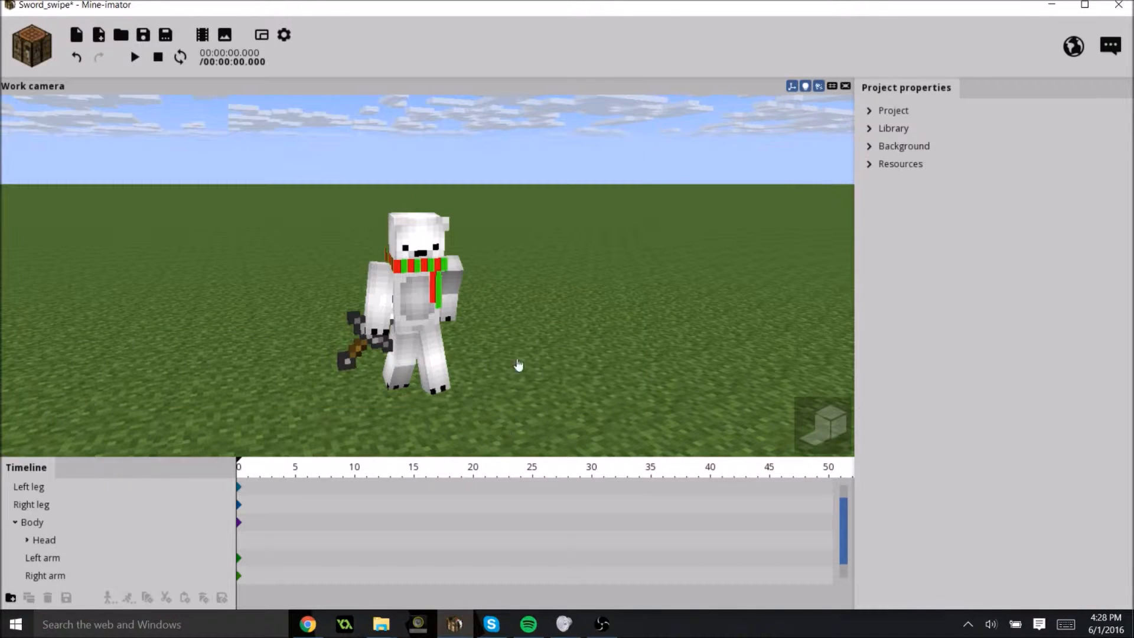
Step: Rotate the sword to about -89.32° on Y and -48.89° on Z, and move it to about X -62.73, Y 6.73
{"action": "left_click", "coordinate": [356, 357]}
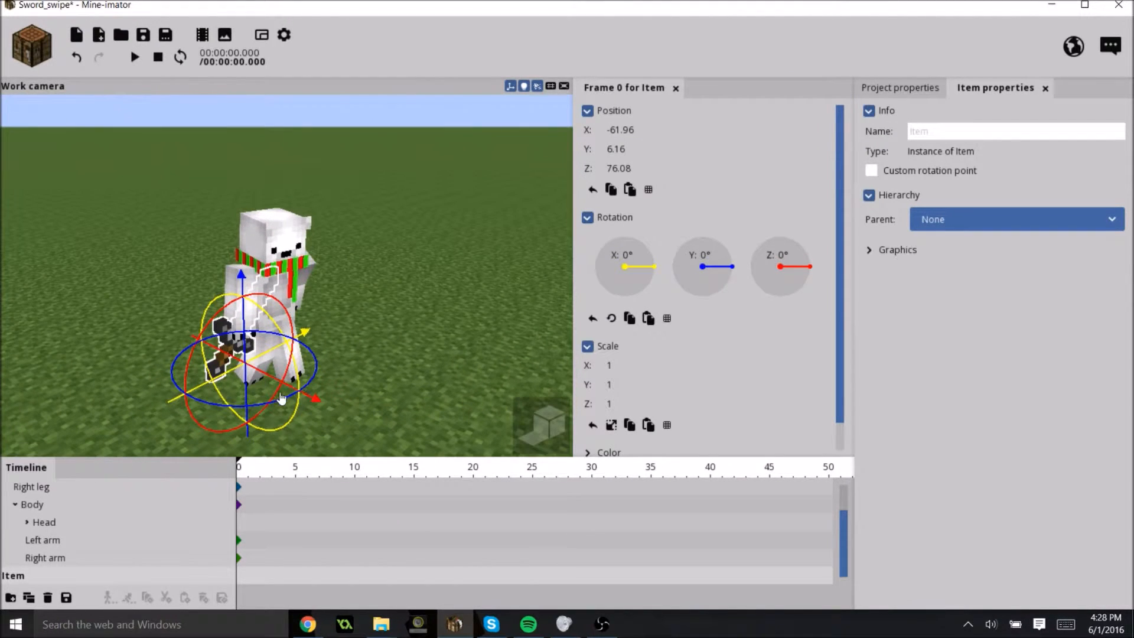
{"action": "left_click_drag", "start_coordinate": [264, 401], "coordinate": [213, 400]}
{"action": "left_click_drag", "start_coordinate": [269, 329], "coordinate": [289, 362]}
{"action": "mouse_move", "coordinate": [217, 376]}
{"action": "left_mouse_down"}
{"action": "mouse_move", "coordinate": [203, 380]}
{"action": "mouse_move", "coordinate": [222, 385]}
{"action": "left_mouse_up"}
{"action": "left_click_drag", "start_coordinate": [239, 325], "coordinate": [242, 320]}
{"action": "left_click_drag", "start_coordinate": [372, 348], "coordinate": [443, 320]}
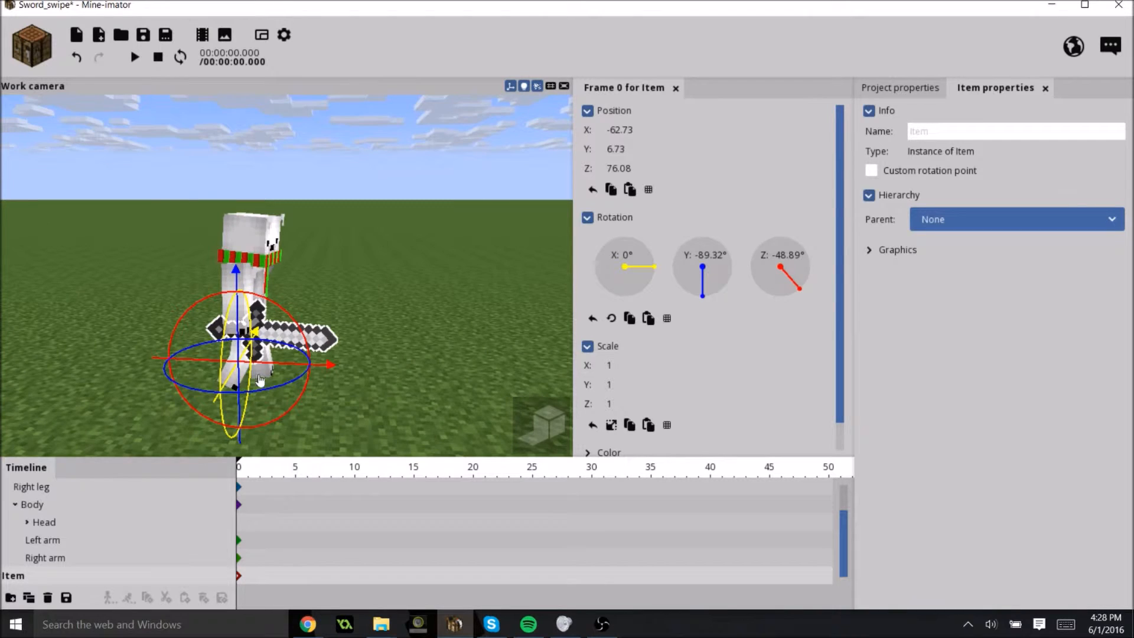
{"action": "left_click", "coordinate": [425, 354]}
{"action": "left_click_drag", "start_coordinate": [558, 393], "coordinate": [532, 358]}
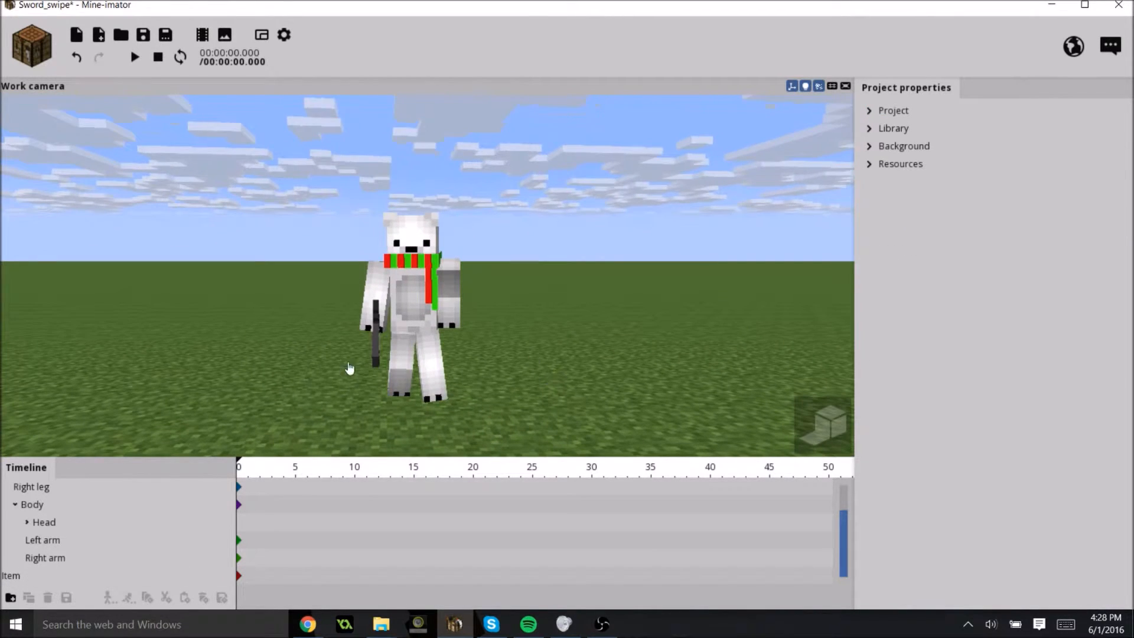
Step: Tilt the sword to about -8.77° on X and -94.70° on Y, and shift its X position to about -64.55 at the right hand
{"action": "left_click", "coordinate": [372, 357]}
{"action": "left_click_drag", "start_coordinate": [300, 326], "coordinate": [310, 329]}
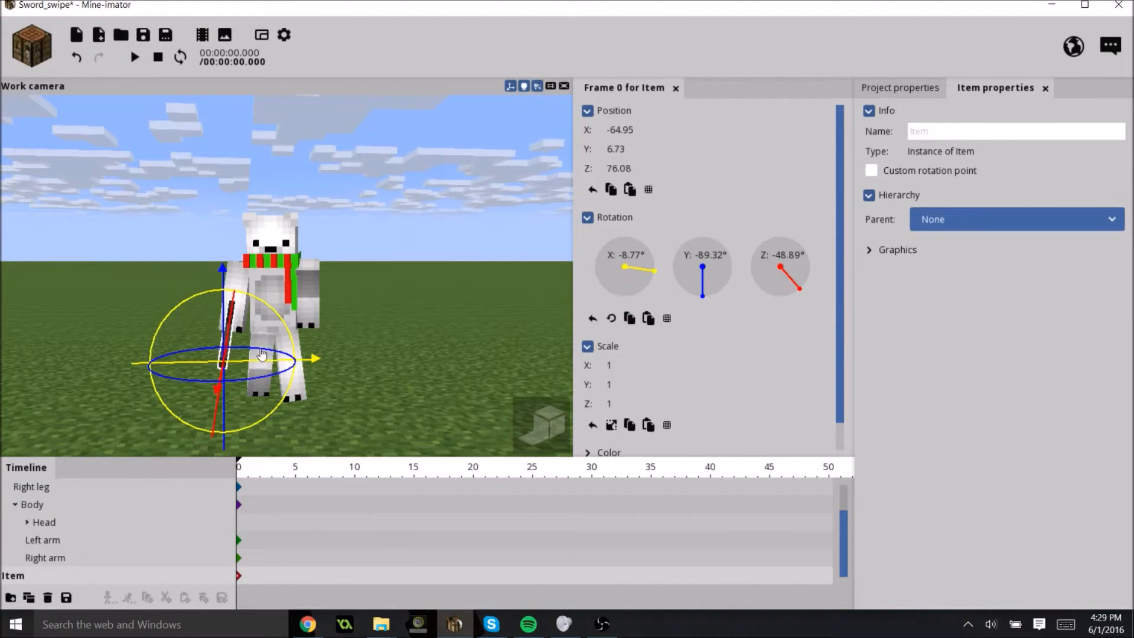
{"action": "left_click_drag", "start_coordinate": [272, 379], "coordinate": [253, 400]}
{"action": "left_click", "coordinate": [404, 375]}
{"action": "left_click_drag", "start_coordinate": [404, 375], "coordinate": [502, 372]}
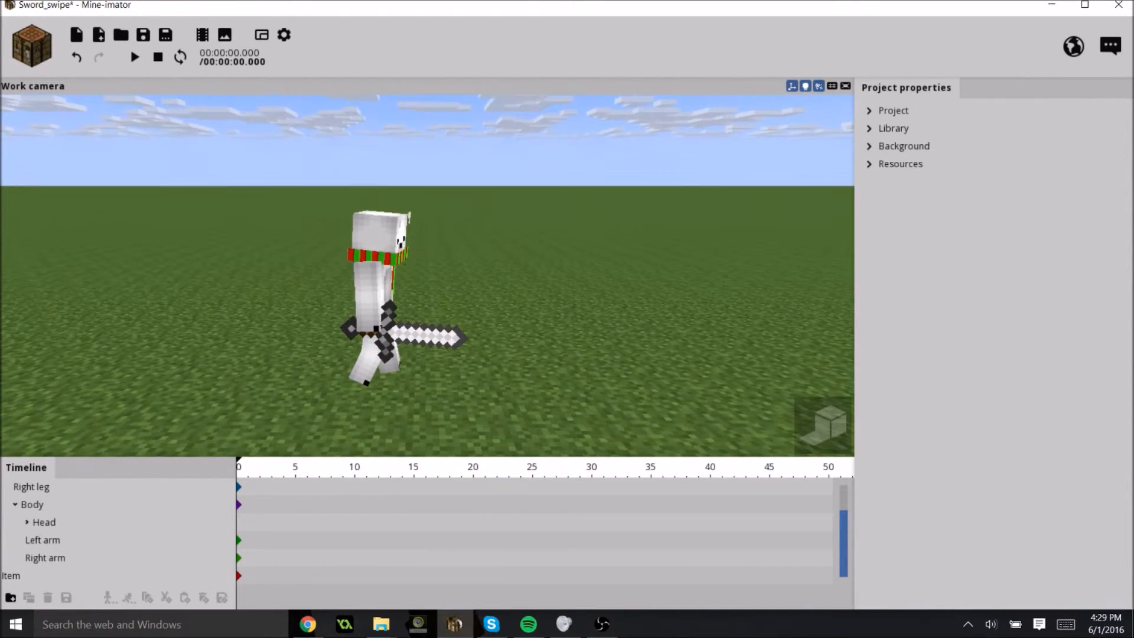
{"action": "left_click_drag", "start_coordinate": [531, 295], "coordinate": [449, 325]}
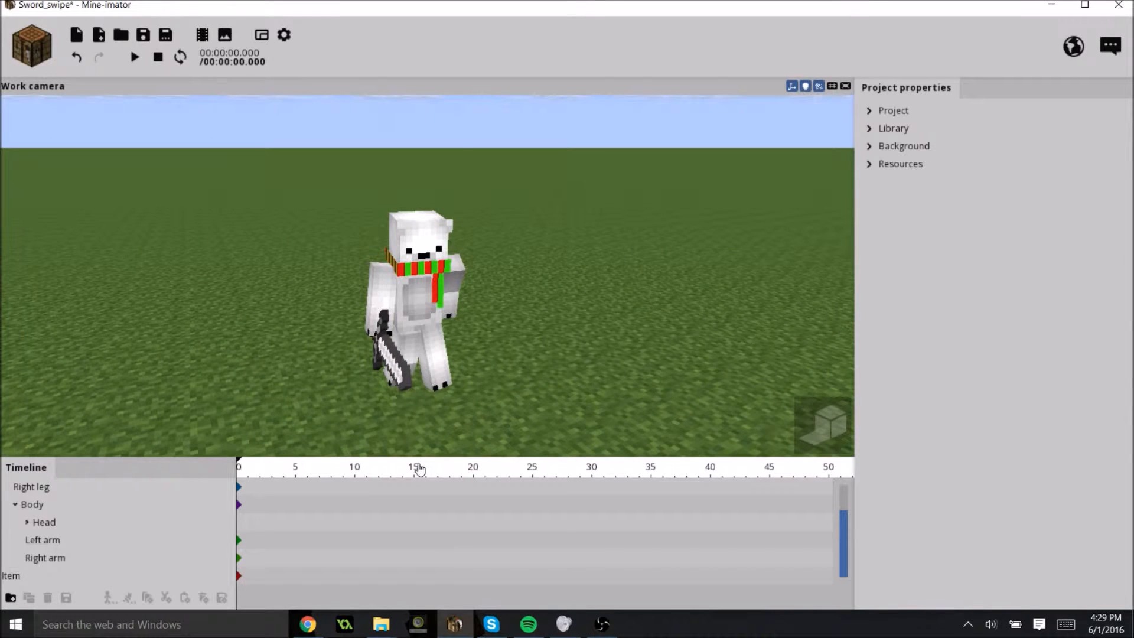
{"action": "scroll", "coordinate": [258, 527], "scroll_direction": "up", "scroll_amount": 2}
{"action": "scroll", "coordinate": [258, 527], "scroll_direction": "down", "scroll_amount": 3}
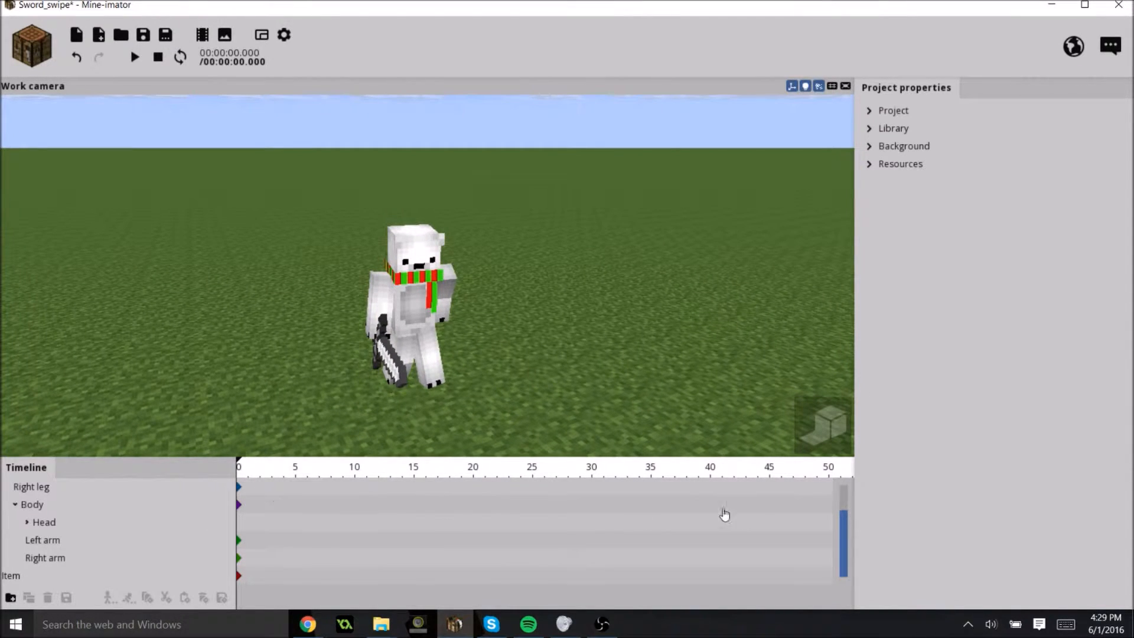
{"action": "scroll", "coordinate": [458, 514], "scroll_direction": "up", "scroll_amount": 3}
{"action": "scroll", "coordinate": [456, 514], "scroll_direction": "down", "scroll_amount": 3}
{"action": "scroll", "coordinate": [423, 475], "scroll_direction": "up", "scroll_amount": 2}
{"action": "scroll", "coordinate": [422, 474], "scroll_direction": "down", "scroll_amount": 2}
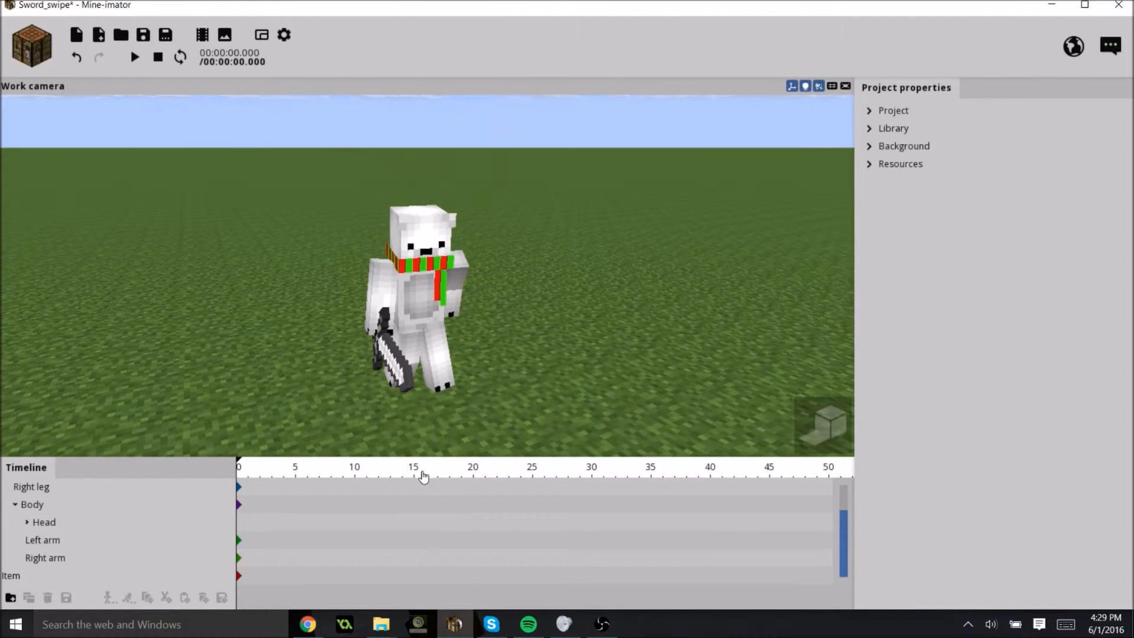
{"action": "scroll", "coordinate": [375, 472], "scroll_direction": "up", "scroll_amount": 2}
{"action": "scroll", "coordinate": [373, 471], "scroll_direction": "down", "scroll_amount": 1}
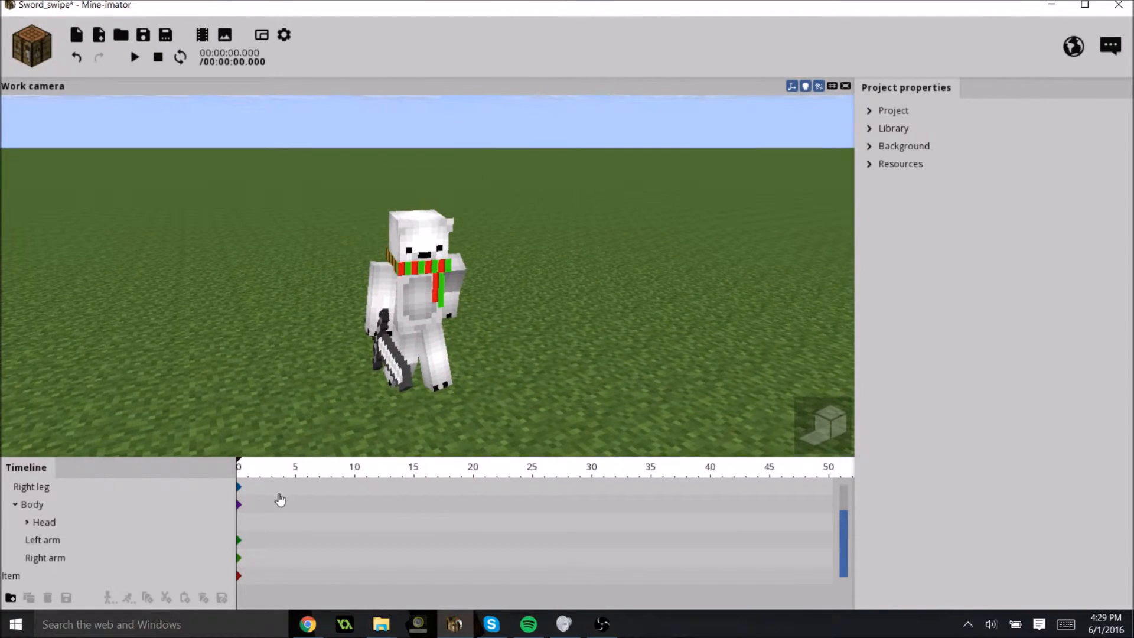
{"action": "scroll", "coordinate": [322, 586], "scroll_direction": "up", "scroll_amount": 2}
{"action": "scroll", "coordinate": [307, 576], "scroll_direction": "down", "scroll_amount": 2}
Step: Examine the pose values of the right arm, left arm, whole Human, left leg and right leg at frame 4
{"action": "left_click", "coordinate": [286, 559]}
{"action": "scroll", "coordinate": [291, 500], "scroll_direction": "up", "scroll_amount": 2, "text": "ctrl"}
{"action": "scroll", "coordinate": [309, 529], "scroll_direction": "down", "scroll_amount": 5, "text": "ctrl"}
{"action": "scroll", "coordinate": [299, 536], "scroll_direction": "up", "scroll_amount": 3, "text": "ctrl"}
{"action": "scroll", "coordinate": [299, 537], "scroll_direction": "down", "scroll_amount": 1, "text": "ctrl"}
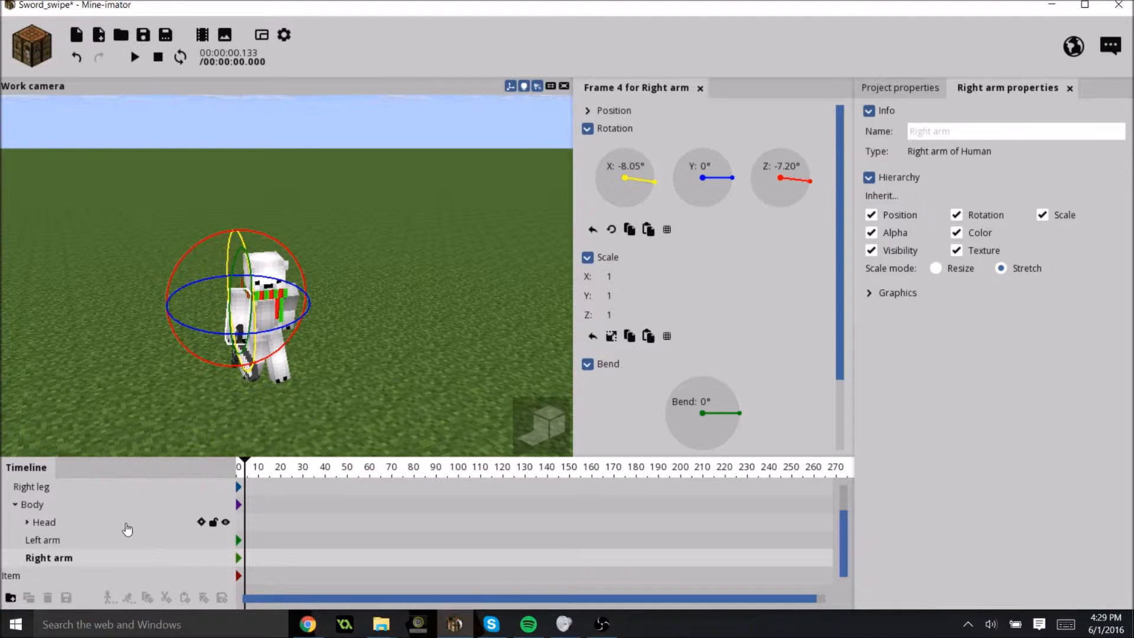
{"action": "left_click", "coordinate": [103, 539]}
{"action": "scroll", "coordinate": [105, 538], "scroll_direction": "up", "scroll_amount": 1}
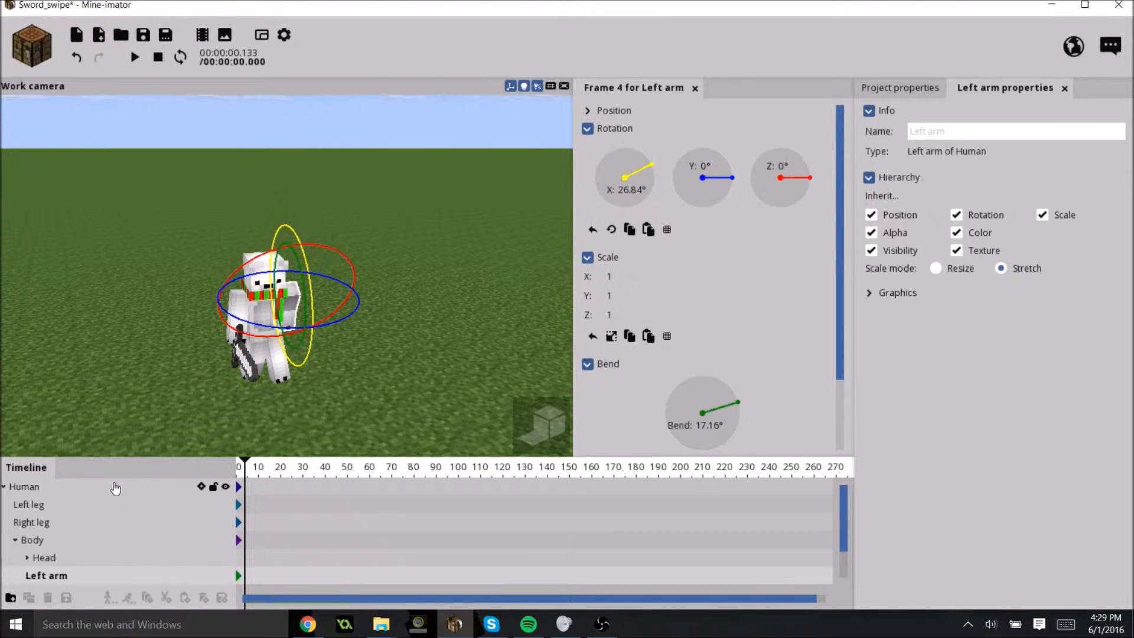
{"action": "left_click", "coordinate": [139, 486]}
{"action": "left_click", "coordinate": [101, 504]}
{"action": "left_click", "coordinate": [101, 523]}
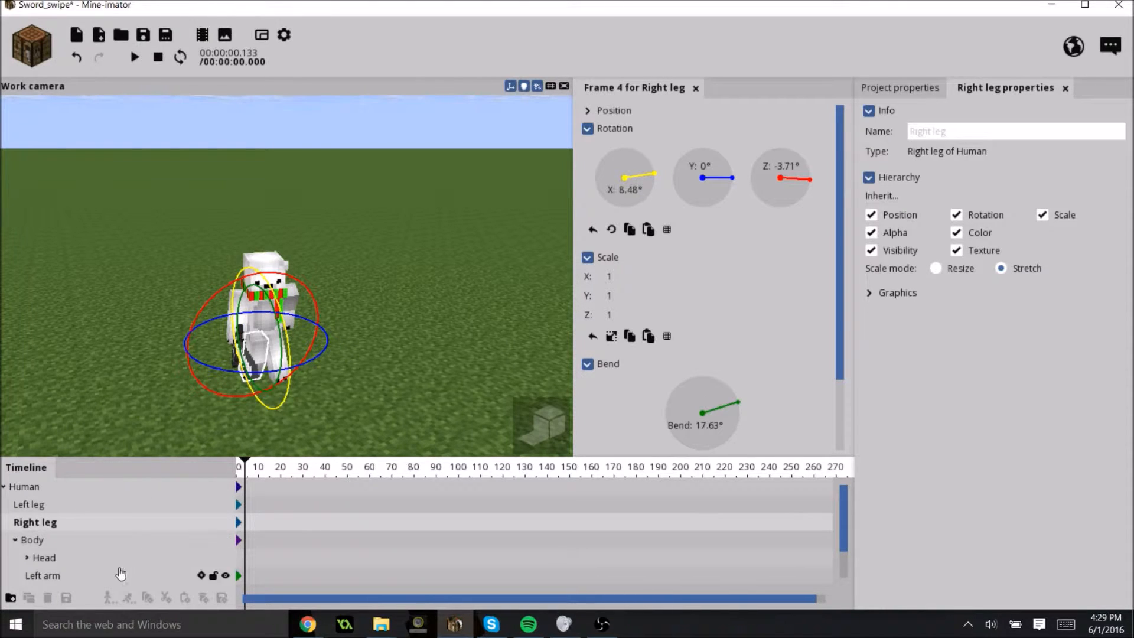
Step: Zoom the timeline so its ruler is marked every 5 frames, starting from frame 0
{"action": "left_click", "coordinate": [267, 476]}
{"action": "scroll", "coordinate": [267, 476], "scroll_direction": "up", "scroll_amount": 1, "text": "ctrl"}
{"action": "left_click_drag", "start_coordinate": [314, 600], "coordinate": [258, 606]}
{"action": "left_click", "coordinate": [294, 477]}
{"action": "scroll", "coordinate": [296, 477], "scroll_direction": "up", "scroll_amount": 1, "text": "ctrl"}
{"action": "scroll", "coordinate": [362, 586], "scroll_direction": "down", "scroll_amount": 2, "text": "ctrl"}
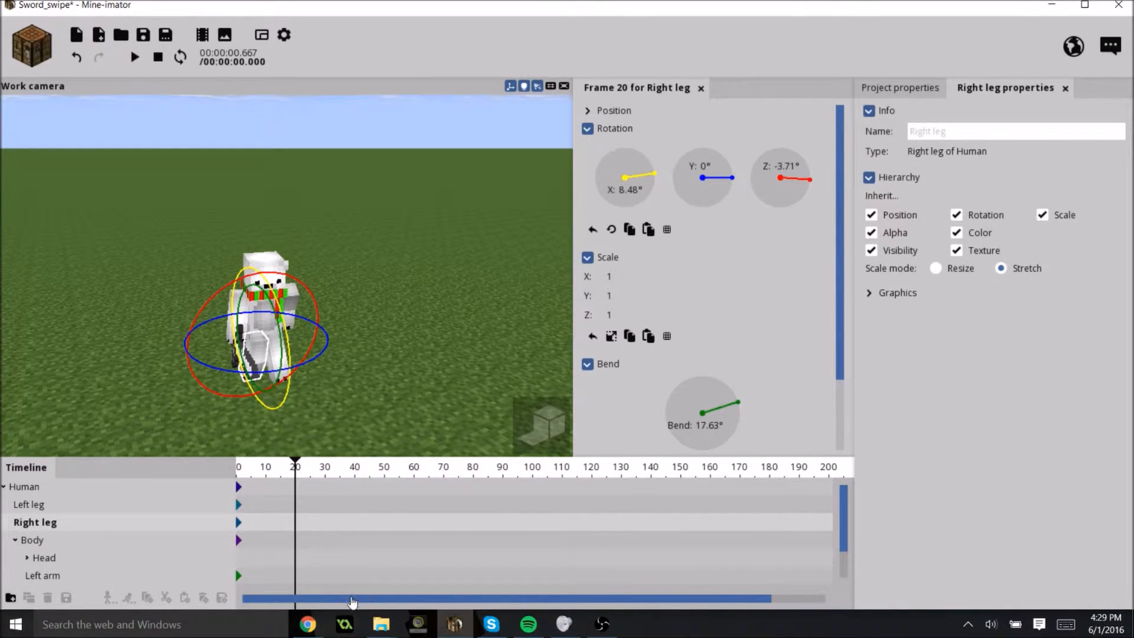
{"action": "left_click", "coordinate": [317, 476]}
{"action": "scroll", "coordinate": [318, 476], "scroll_direction": "up", "scroll_amount": 1, "text": "ctrl"}
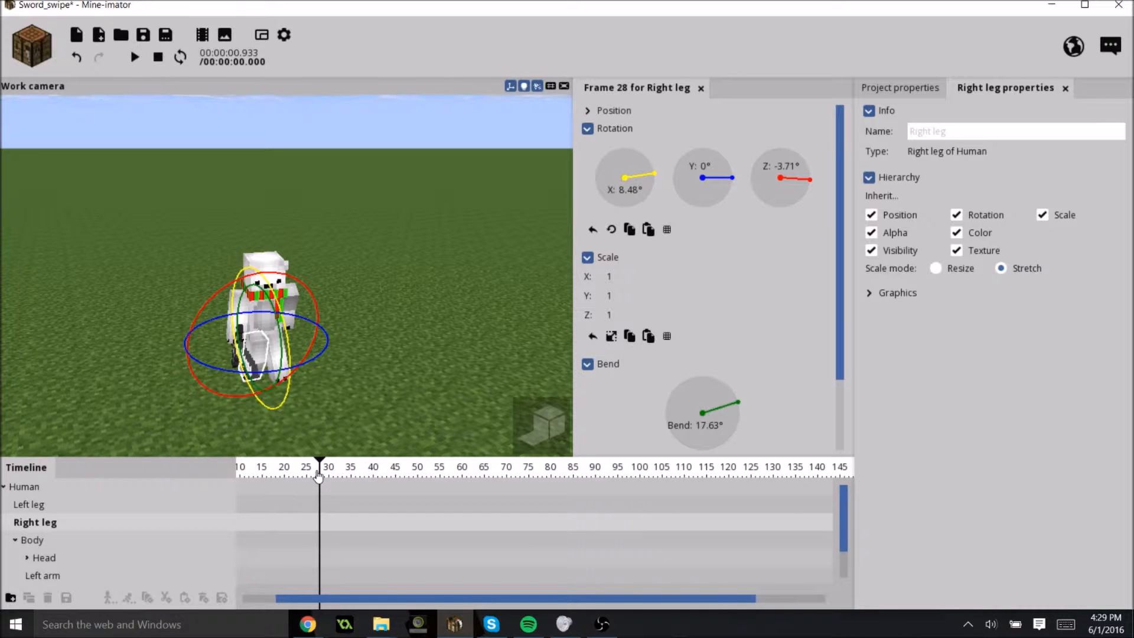
{"action": "left_click_drag", "start_coordinate": [329, 597], "coordinate": [295, 598]}
Step: Try adding keyframes at frame 5 for the Human, left leg and right leg
{"action": "left_click", "coordinate": [259, 490]}
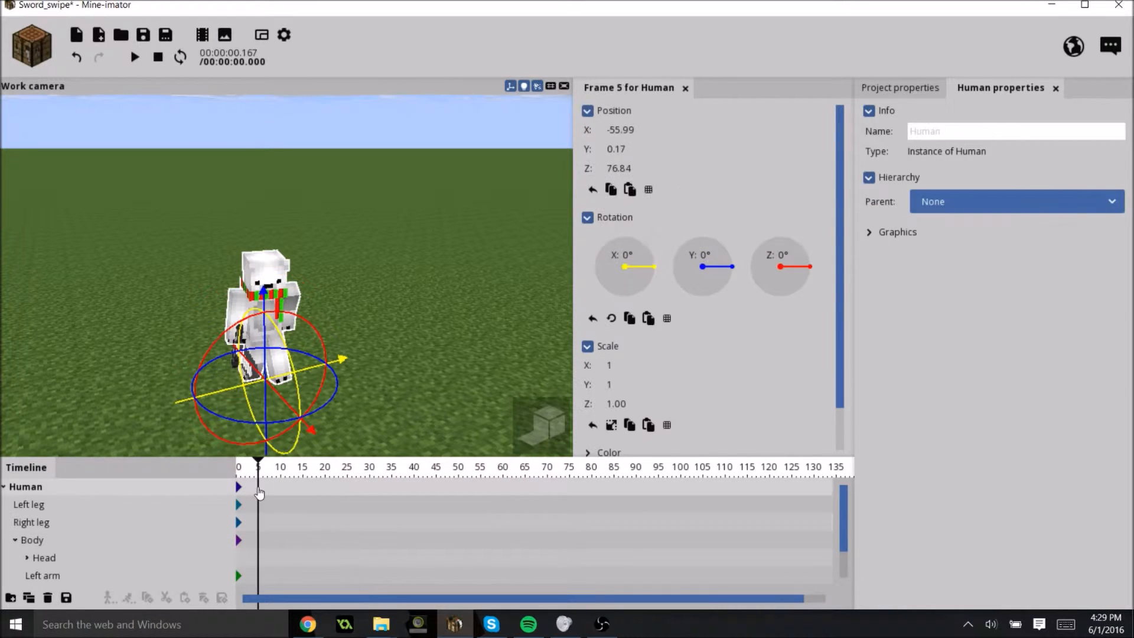
{"action": "left_click", "coordinate": [260, 508]}
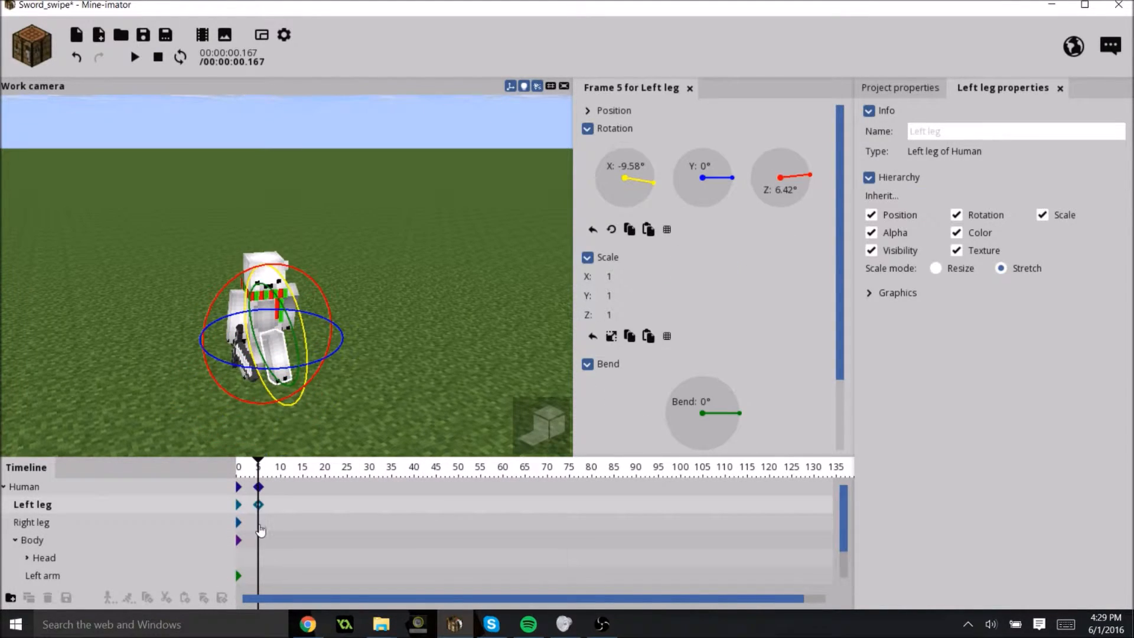
{"action": "left_click", "coordinate": [260, 525]}
{"action": "left_click", "coordinate": [259, 523]}
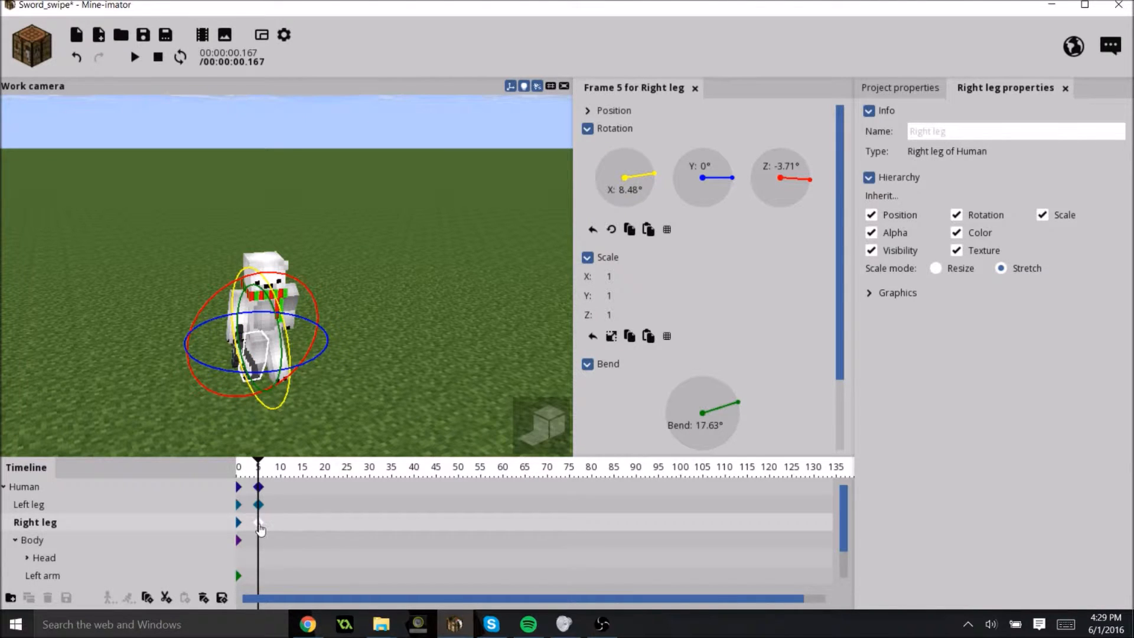
Step: Delete the frame 5 keyframes of the right leg, left leg and Human
{"action": "key", "text": "Delete"}
{"action": "left_click", "coordinate": [261, 507]}
{"action": "key", "text": "Delete"}
{"action": "left_click", "coordinate": [259, 488]}
{"action": "key", "text": "Delete"}
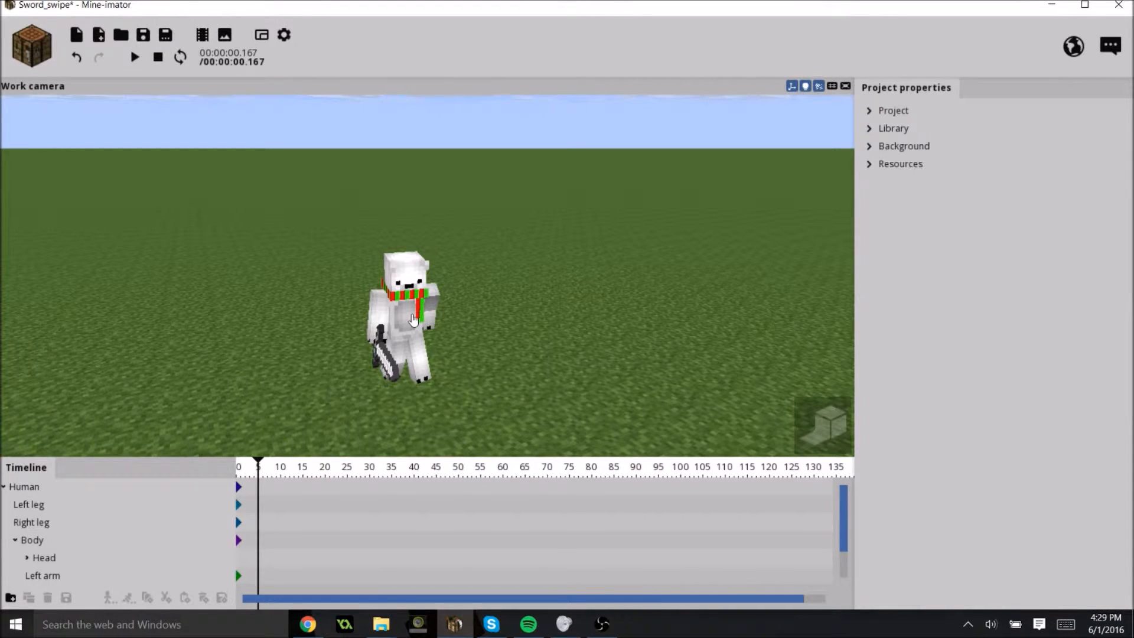
Step: Add a keyframe for the right arm at frame 5 and swing the arm outward from the body
{"action": "left_click", "coordinate": [380, 312]}
{"action": "left_click", "coordinate": [236, 310]}
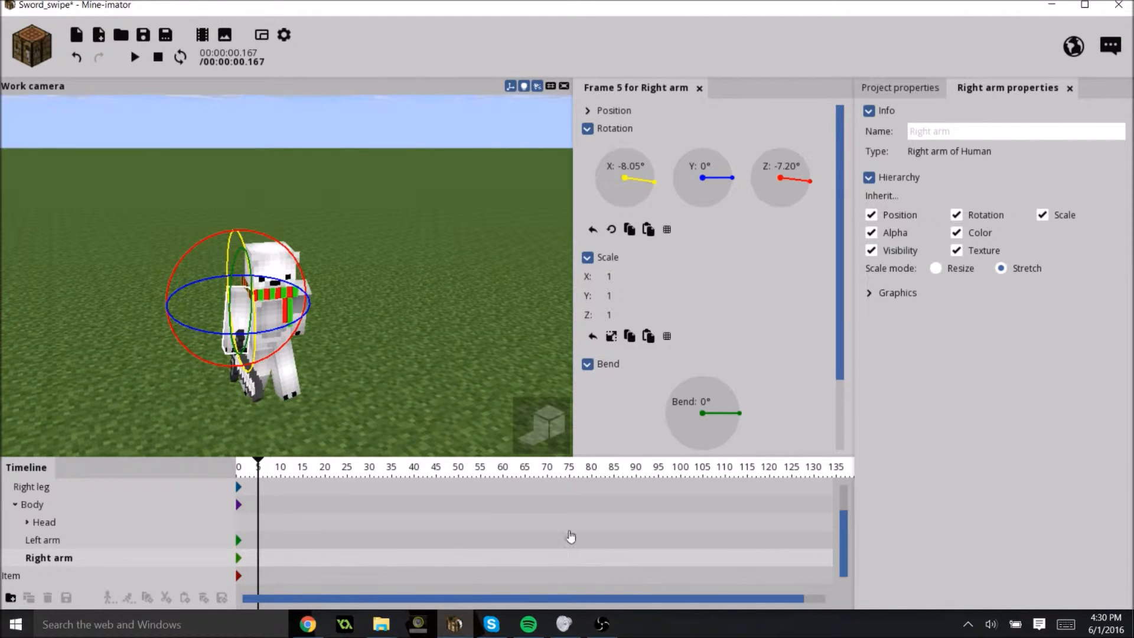
{"action": "left_click", "coordinate": [258, 558]}
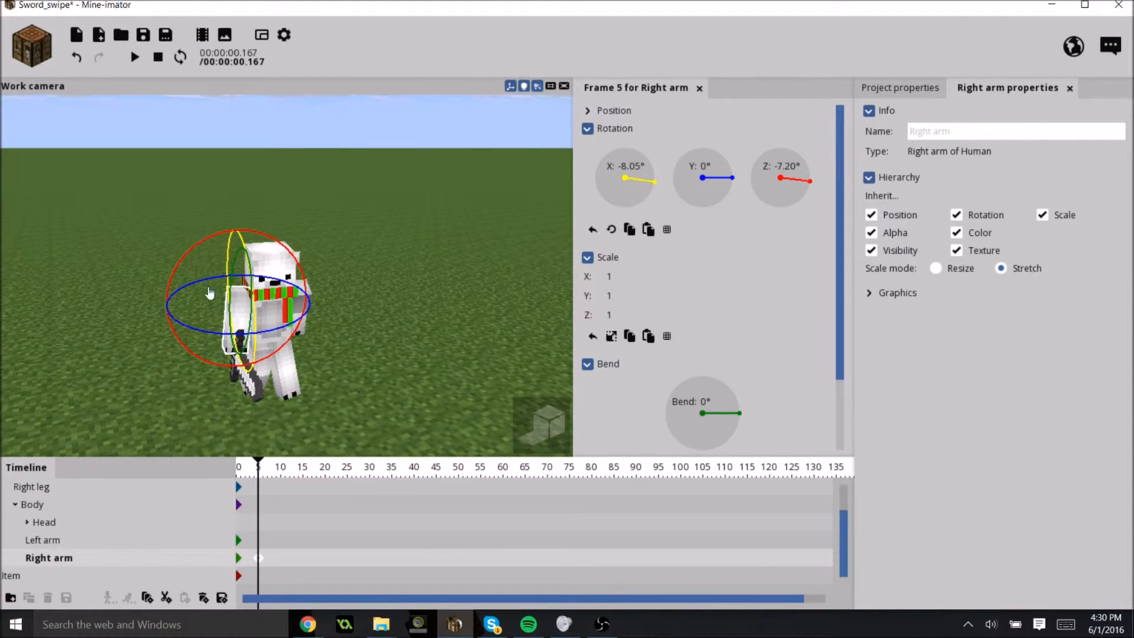
{"action": "left_click_drag", "start_coordinate": [178, 350], "coordinate": [166, 334]}
{"action": "left_click_drag", "start_coordinate": [245, 378], "coordinate": [246, 381]}
Step: Add a frame 5 keyframe for the sword, tilting it to about -25.63° on X and moving it to about X -68.12, Y 7.44
{"action": "left_click", "coordinate": [245, 384]}
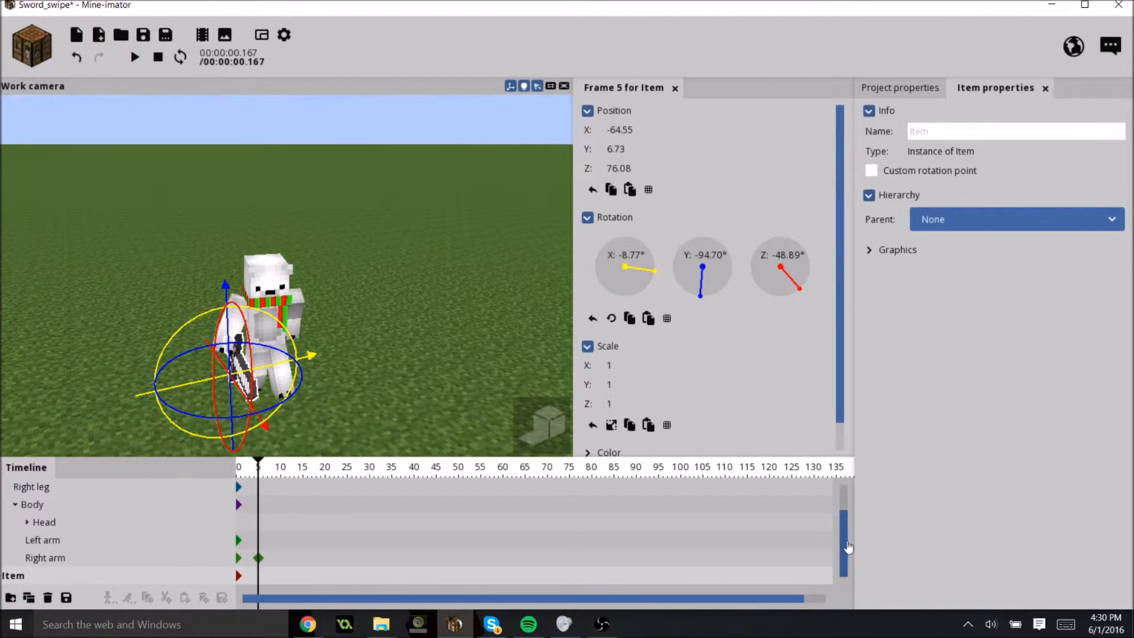
{"action": "left_click", "coordinate": [259, 576]}
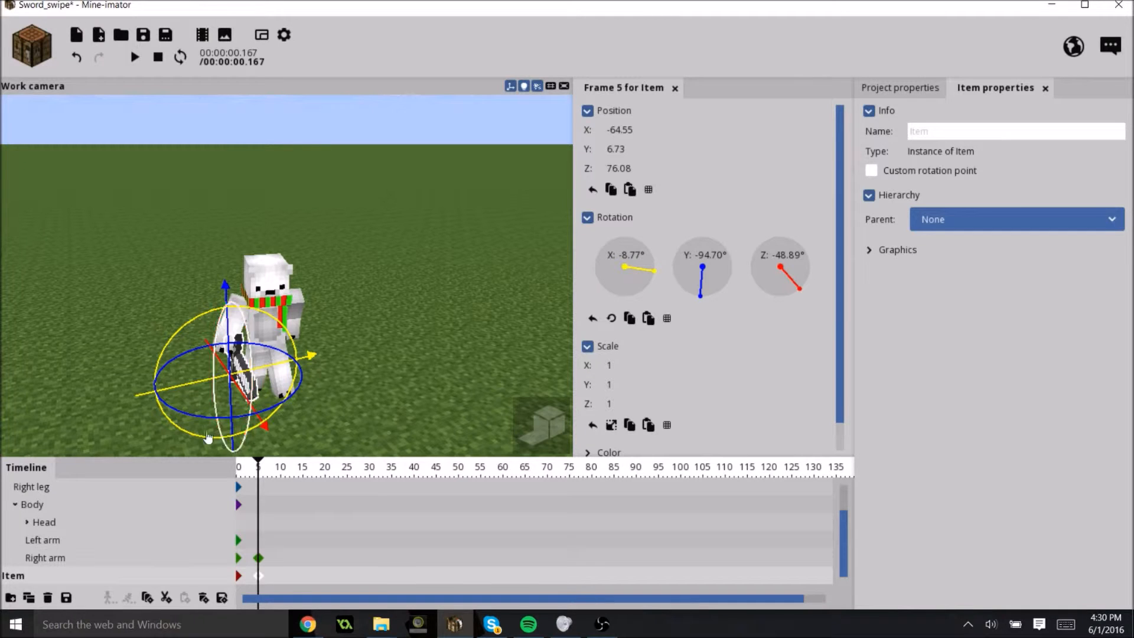
{"action": "left_click_drag", "start_coordinate": [198, 392], "coordinate": [191, 397]}
{"action": "left_click_drag", "start_coordinate": [219, 353], "coordinate": [297, 355]}
{"action": "left_click_drag", "start_coordinate": [208, 381], "coordinate": [204, 387]}
{"action": "left_click_drag", "start_coordinate": [219, 408], "coordinate": [360, 391]}
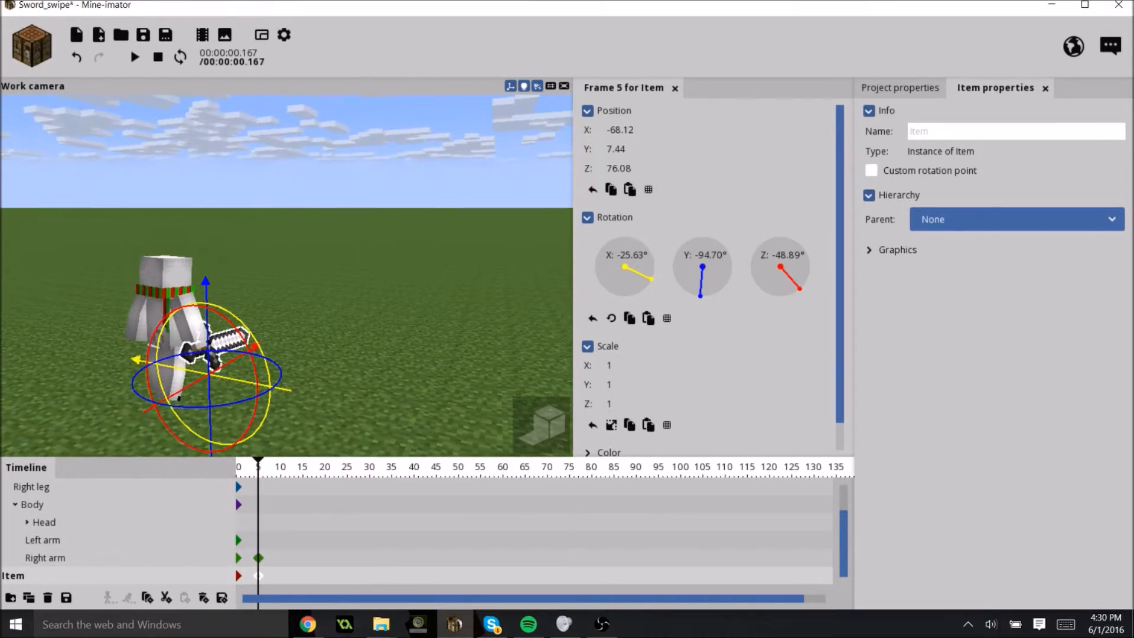
{"action": "left_click", "coordinate": [423, 377]}
{"action": "left_click_drag", "start_coordinate": [452, 374], "coordinate": [342, 369]}
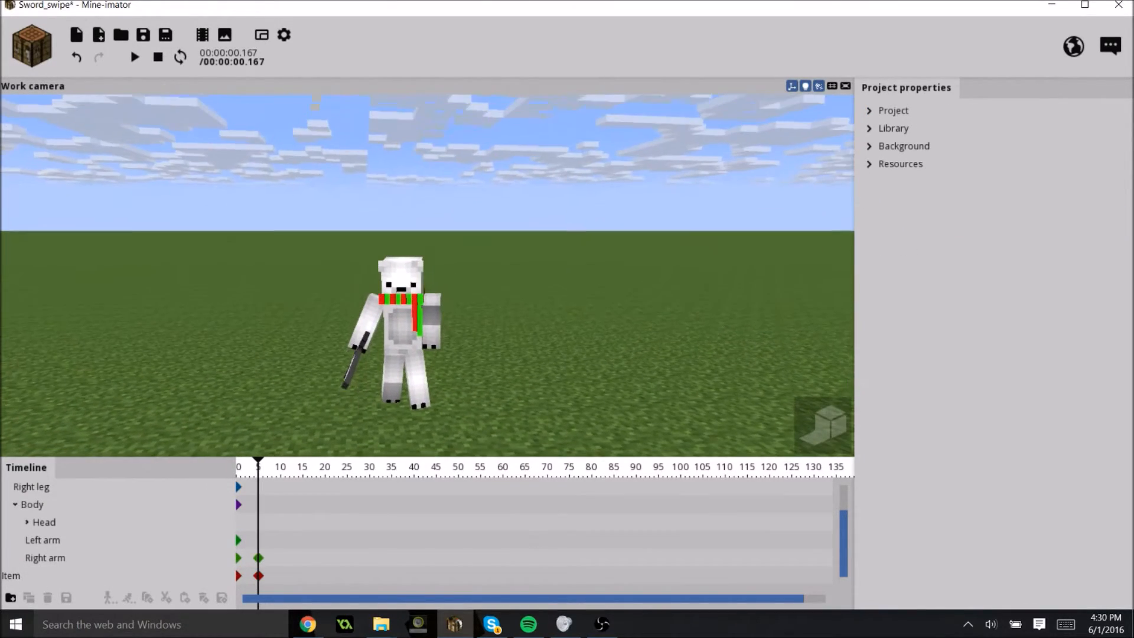
Step: Play the animation to preview the arm and sword movement, and turn on looped playback
{"action": "left_click_drag", "start_coordinate": [411, 393], "coordinate": [398, 453]}
{"action": "key", "text": "space"}
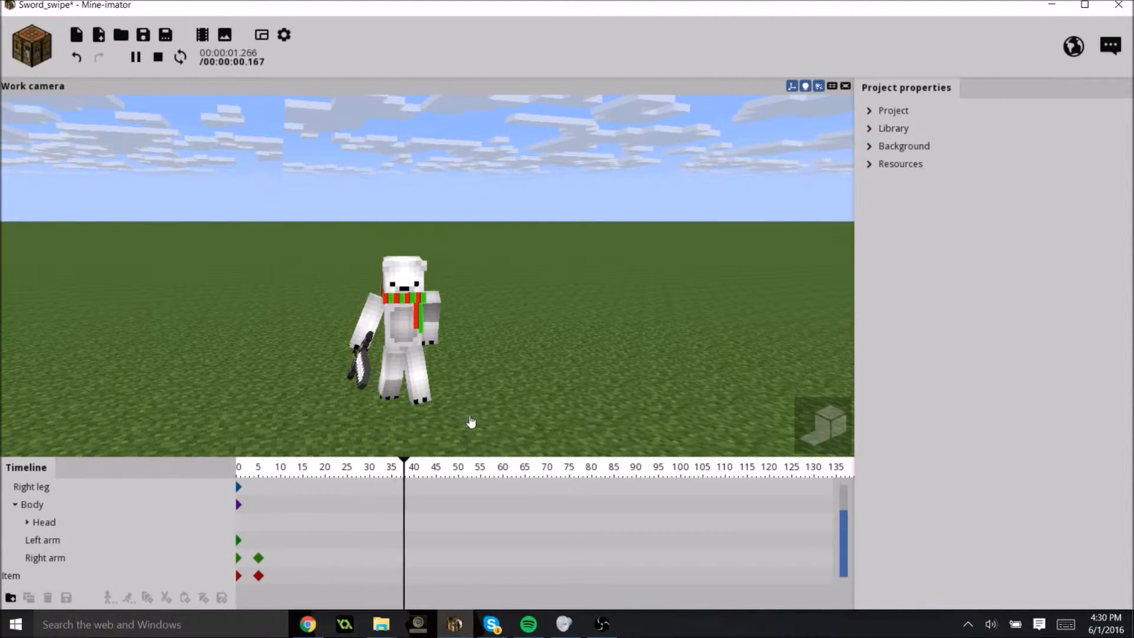
{"action": "left_click_drag", "start_coordinate": [508, 427], "coordinate": [531, 384]}
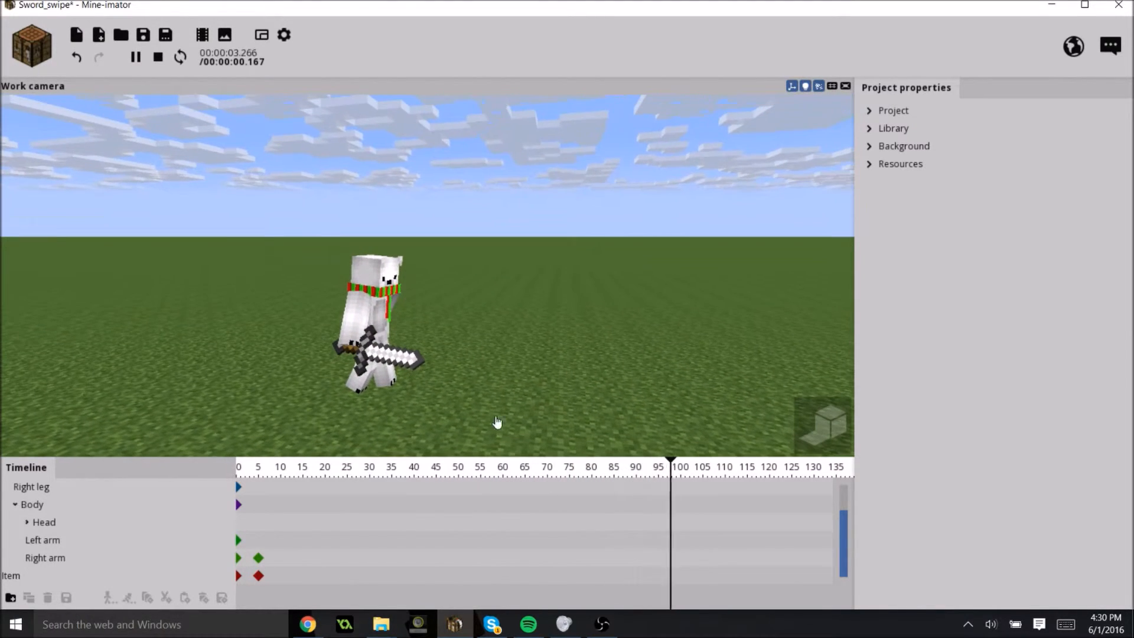
{"action": "left_click", "coordinate": [180, 57]}
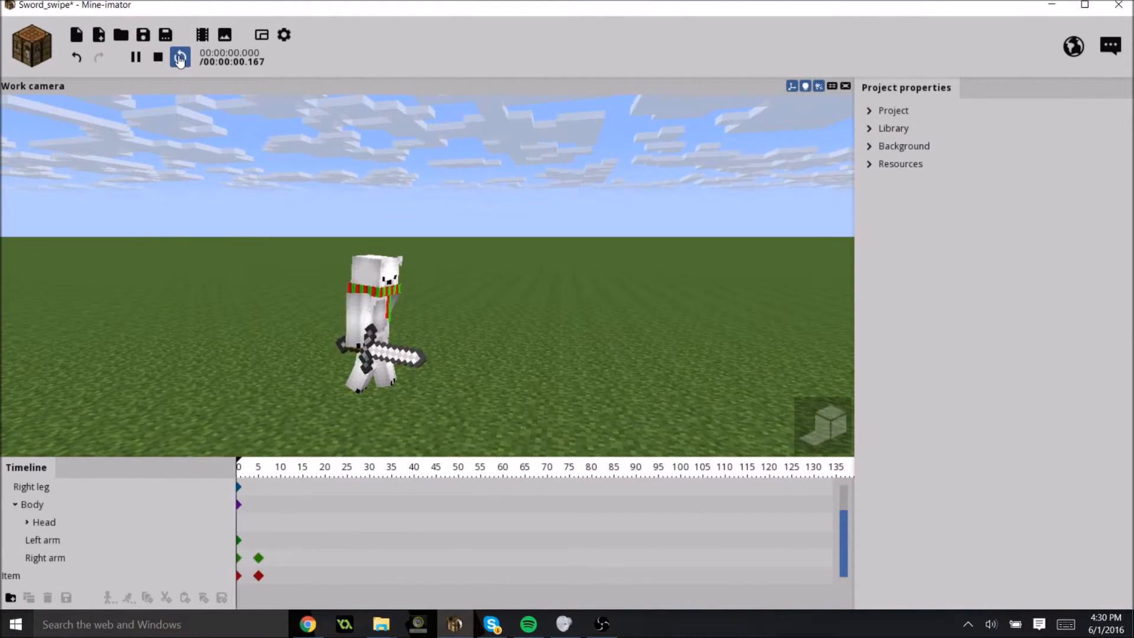
Step: Examine the looping arm and sword swing from the character's front, and stop playback
{"action": "left_click_drag", "start_coordinate": [395, 171], "coordinate": [348, 140]}
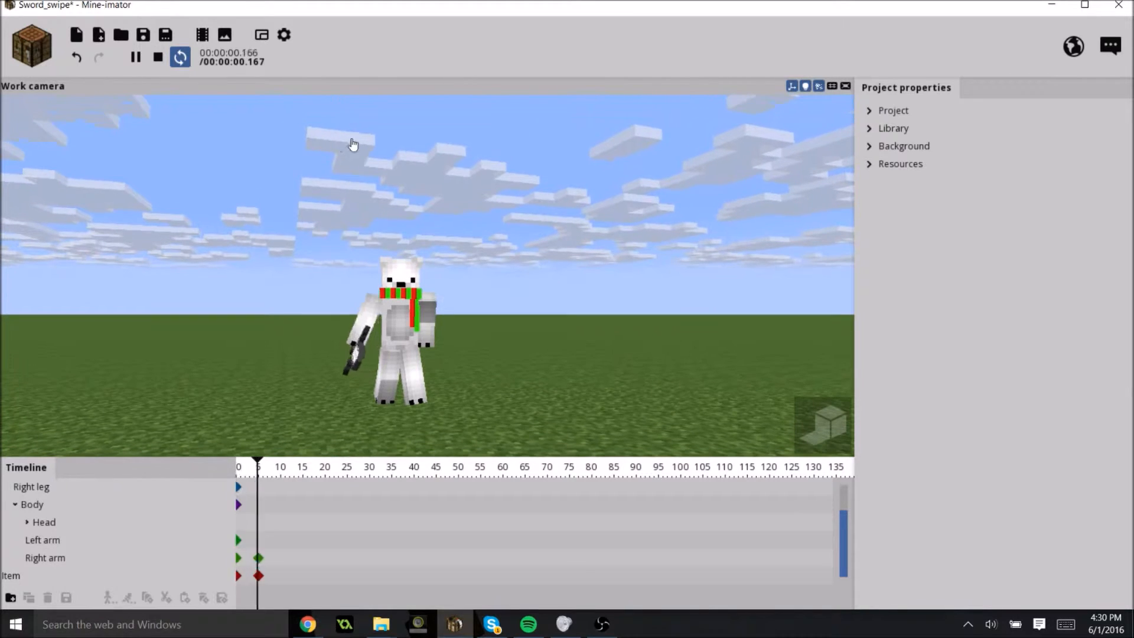
{"action": "left_click", "coordinate": [154, 60]}
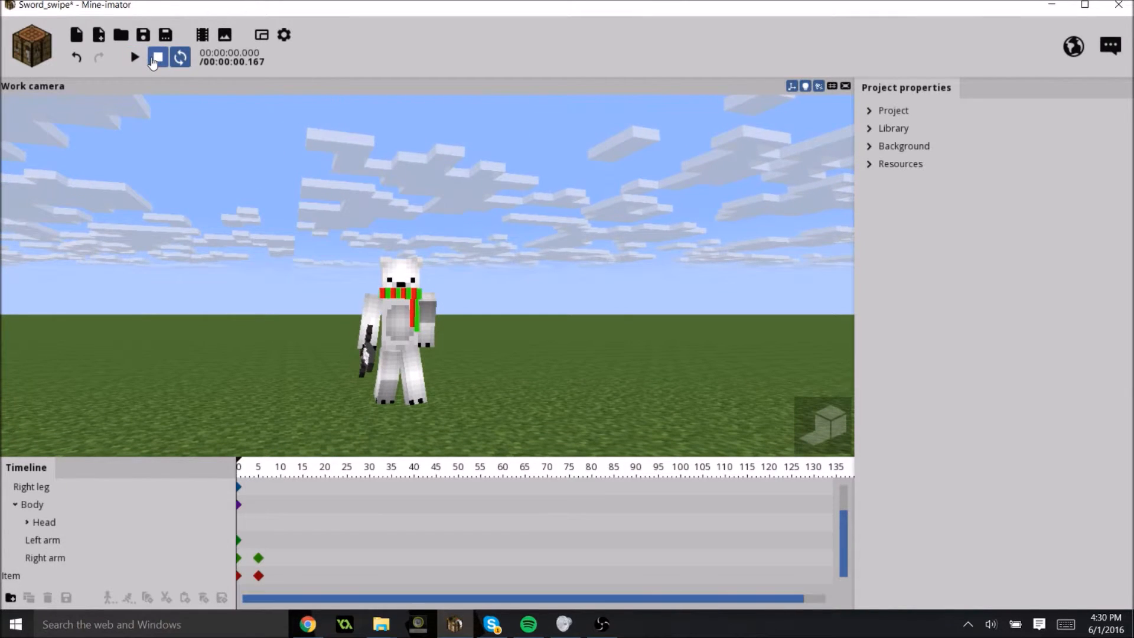
{"action": "left_click", "coordinate": [259, 576]}
{"action": "left_click_drag", "start_coordinate": [316, 552], "coordinate": [358, 550]}
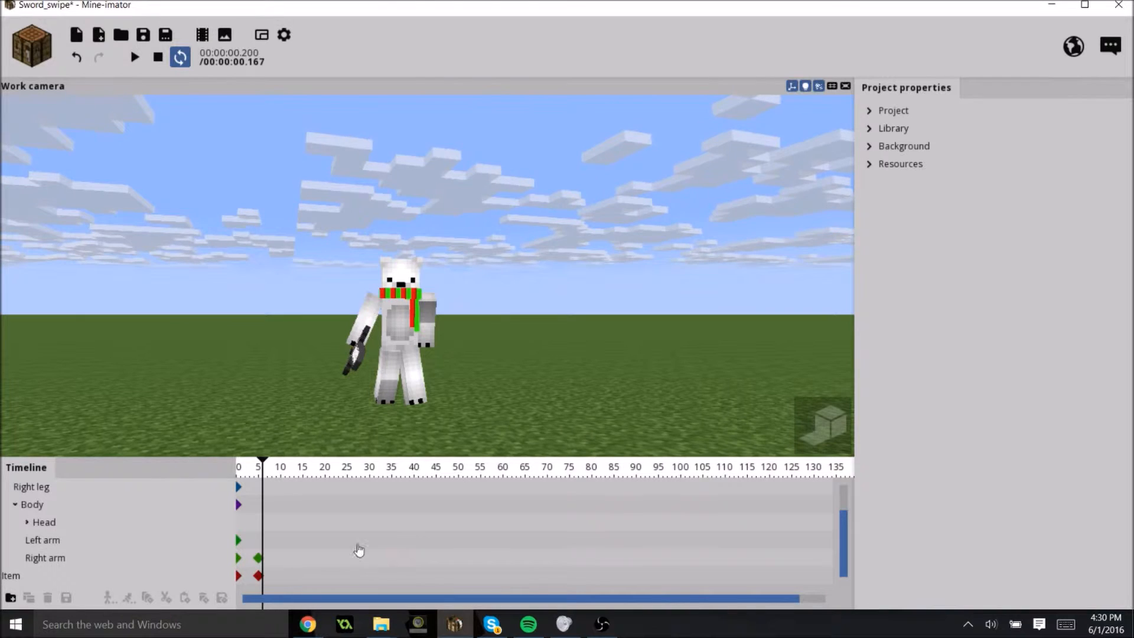
Step: Add a frame 10 keyframe for the right arm, swinging it further outward from the body
{"action": "left_click", "coordinate": [284, 563]}
{"action": "left_click", "coordinate": [299, 566]}
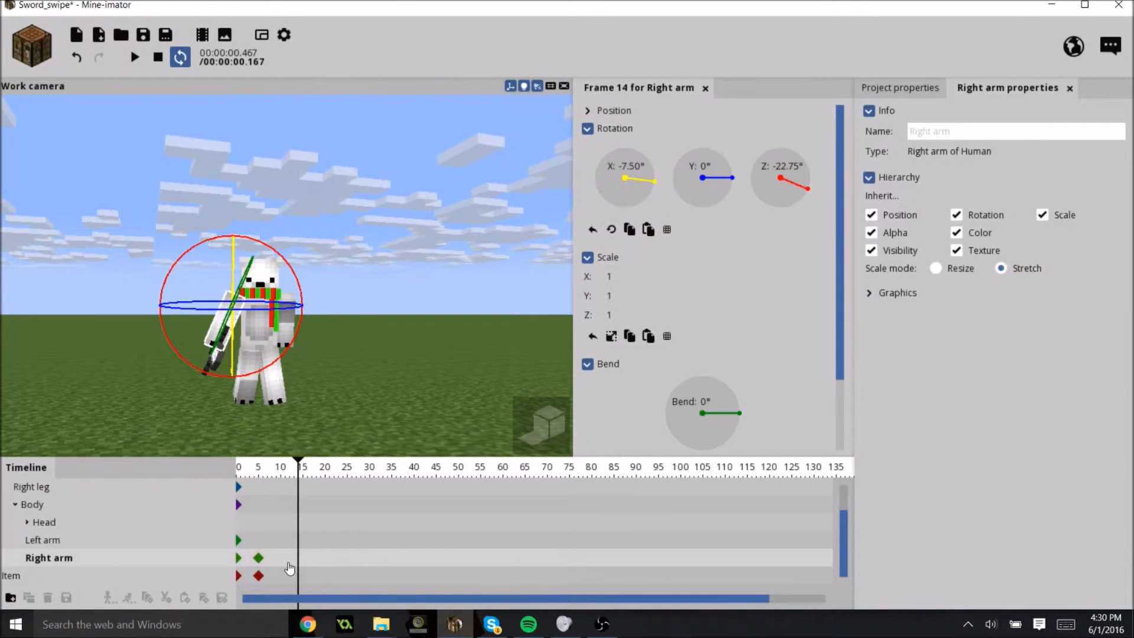
{"action": "right_click_drag", "start_coordinate": [407, 440], "coordinate": [375, 392]}
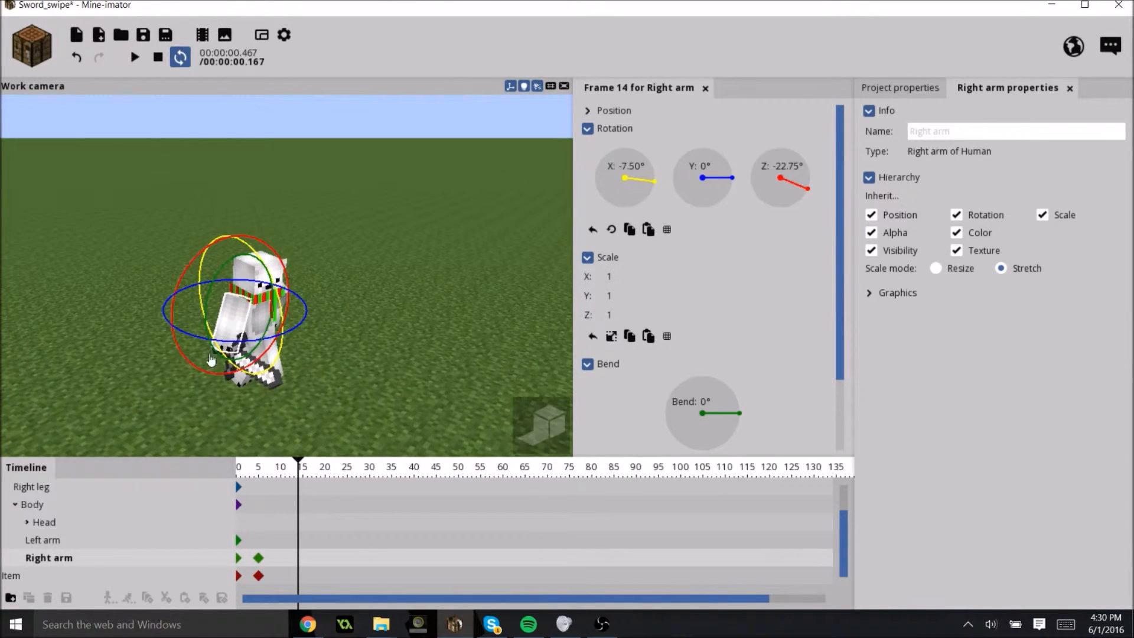
{"action": "left_click", "coordinate": [284, 563]}
{"action": "left_click", "coordinate": [276, 564]}
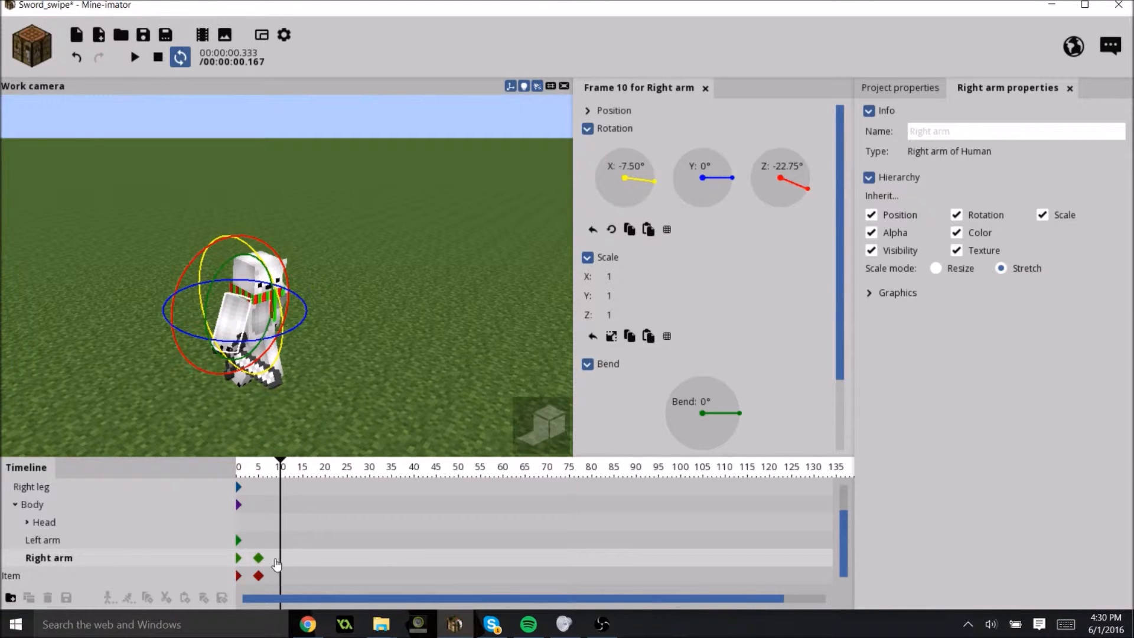
{"action": "mouse_move", "coordinate": [203, 354]}
{"action": "left_mouse_down"}
{"action": "mouse_move", "coordinate": [199, 372]}
{"action": "mouse_move", "coordinate": [190, 363]}
{"action": "mouse_move", "coordinate": [215, 349]}
{"action": "left_mouse_up"}
{"action": "left_click", "coordinate": [422, 390]}
{"action": "mouse_move", "coordinate": [509, 398]}
{"action": "left_mouse_down"}
{"action": "mouse_move", "coordinate": [439, 385]}
{"action": "mouse_move", "coordinate": [422, 361]}
{"action": "mouse_move", "coordinate": [408, 375]}
{"action": "mouse_move", "coordinate": [505, 385]}
{"action": "left_mouse_up"}
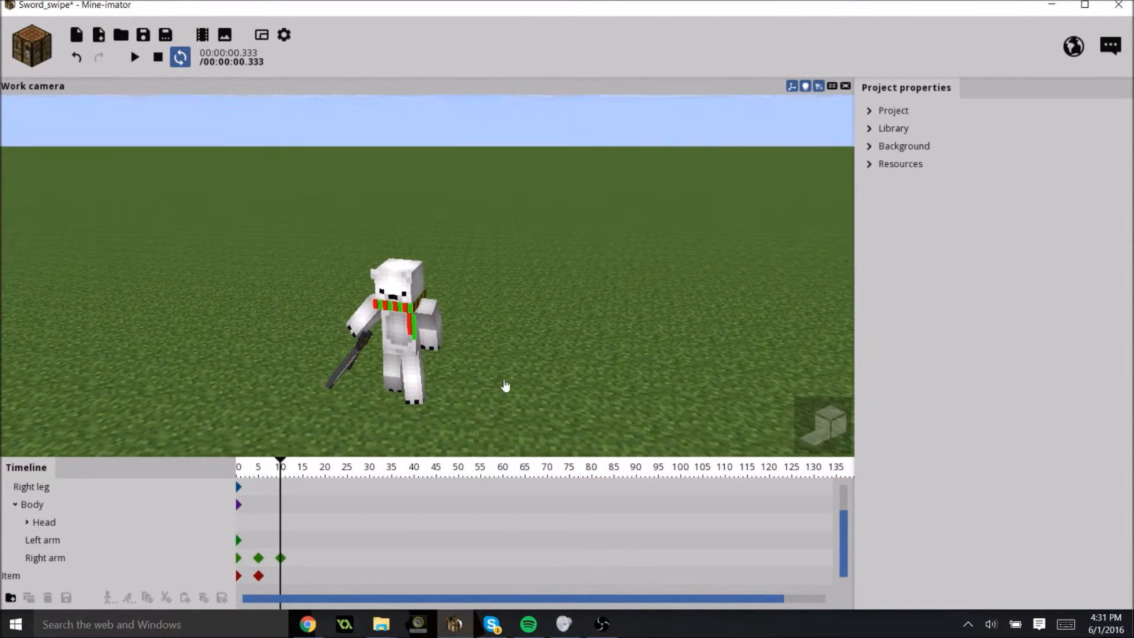
Step: Add a frame 10 keyframe for the body, turning it to about -18.72° on Y
{"action": "left_click", "coordinate": [412, 345]}
{"action": "left_click", "coordinate": [248, 344]}
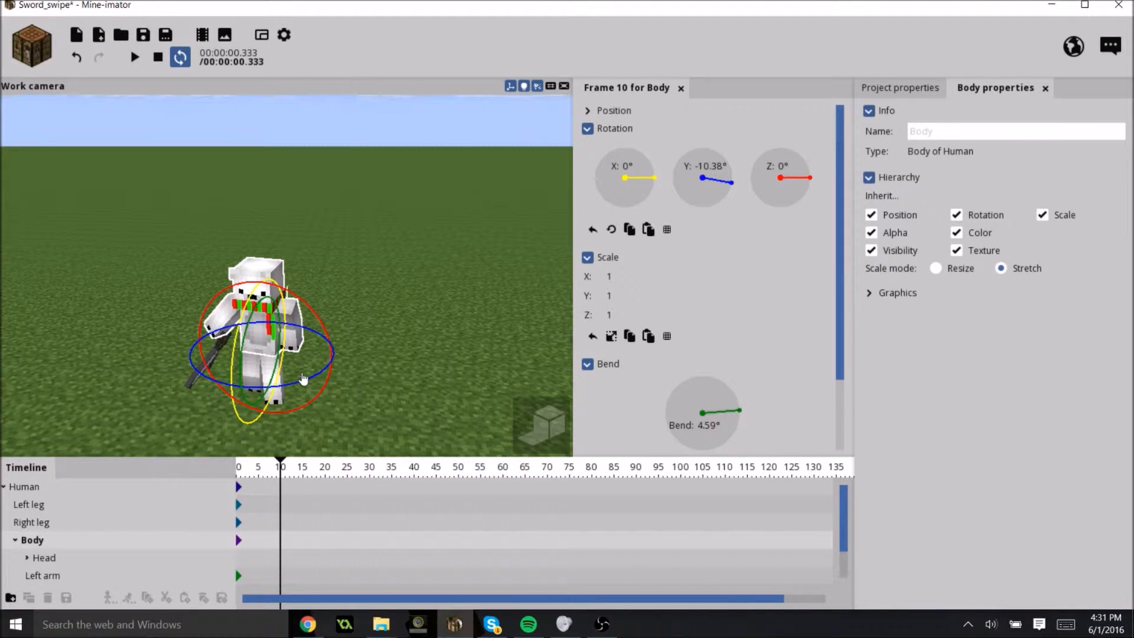
{"action": "left_click_drag", "start_coordinate": [297, 385], "coordinate": [340, 409]}
{"action": "left_click", "coordinate": [375, 410]}
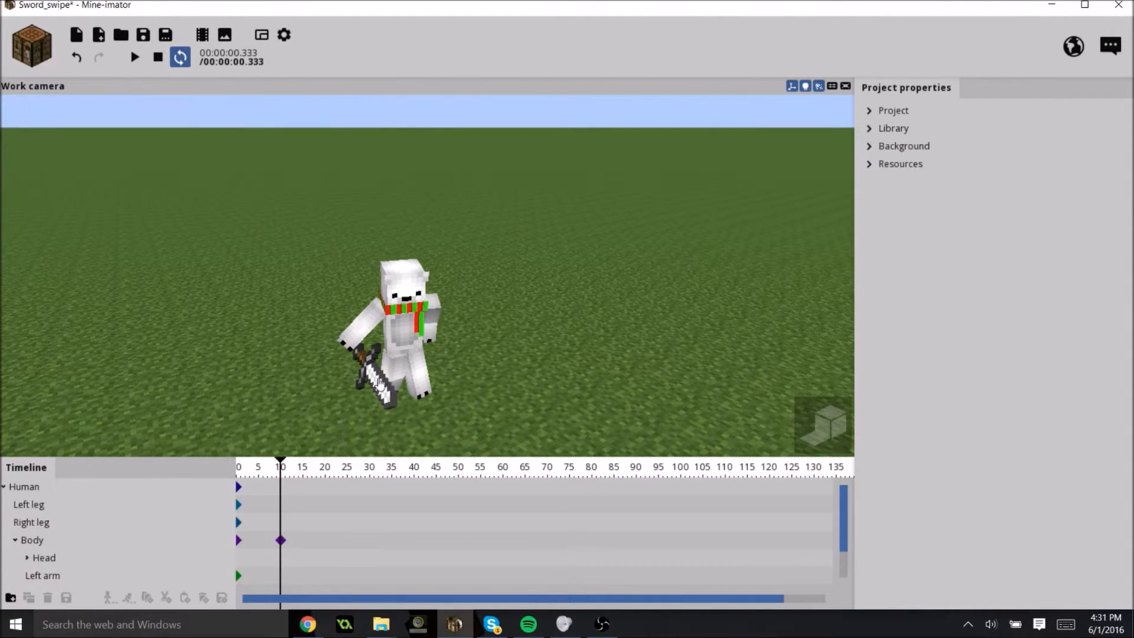
Step: Add a frame 10 keyframe for the sword, rotating it to about X -42.59°, Y -114.18°
{"action": "left_click", "coordinate": [379, 382]}
{"action": "left_click_drag", "start_coordinate": [188, 395], "coordinate": [194, 393]}
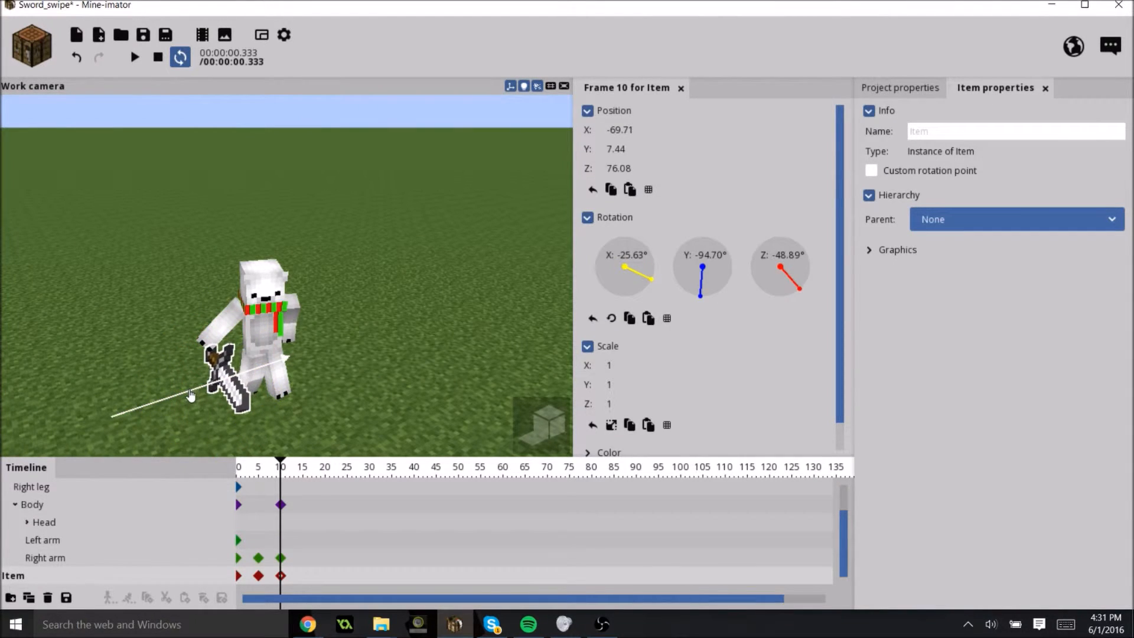
{"action": "left_click_drag", "start_coordinate": [258, 338], "coordinate": [281, 348]}
{"action": "left_click_drag", "start_coordinate": [357, 375], "coordinate": [351, 313]}
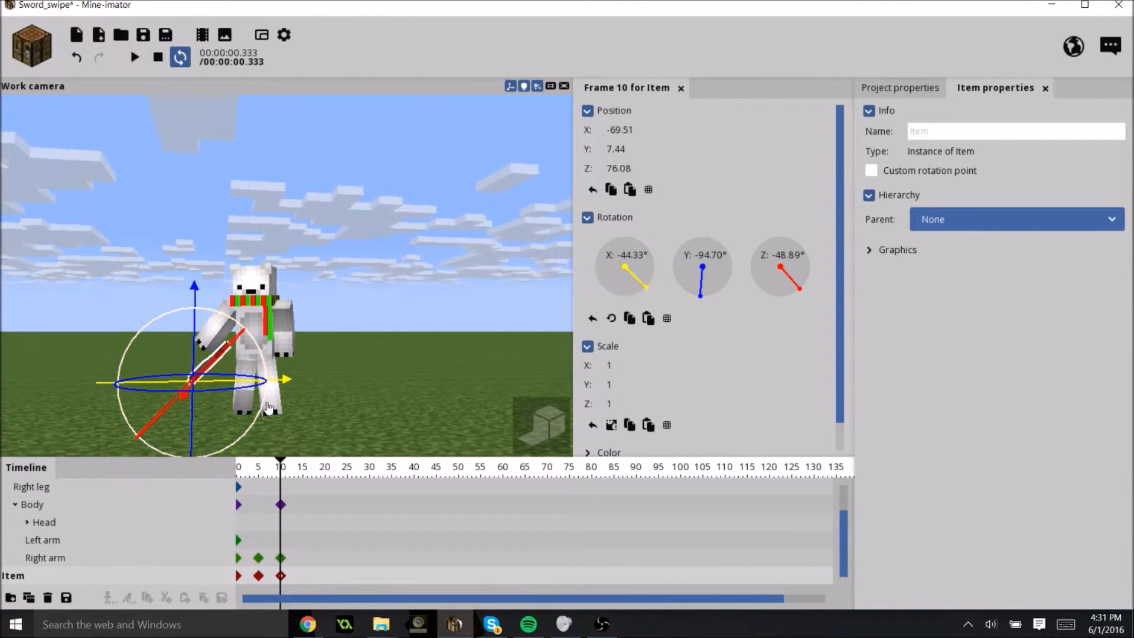
{"action": "mouse_move", "coordinate": [194, 414]}
{"action": "left_mouse_down"}
{"action": "mouse_move", "coordinate": [192, 435]}
{"action": "mouse_move", "coordinate": [206, 412]}
{"action": "left_mouse_up"}
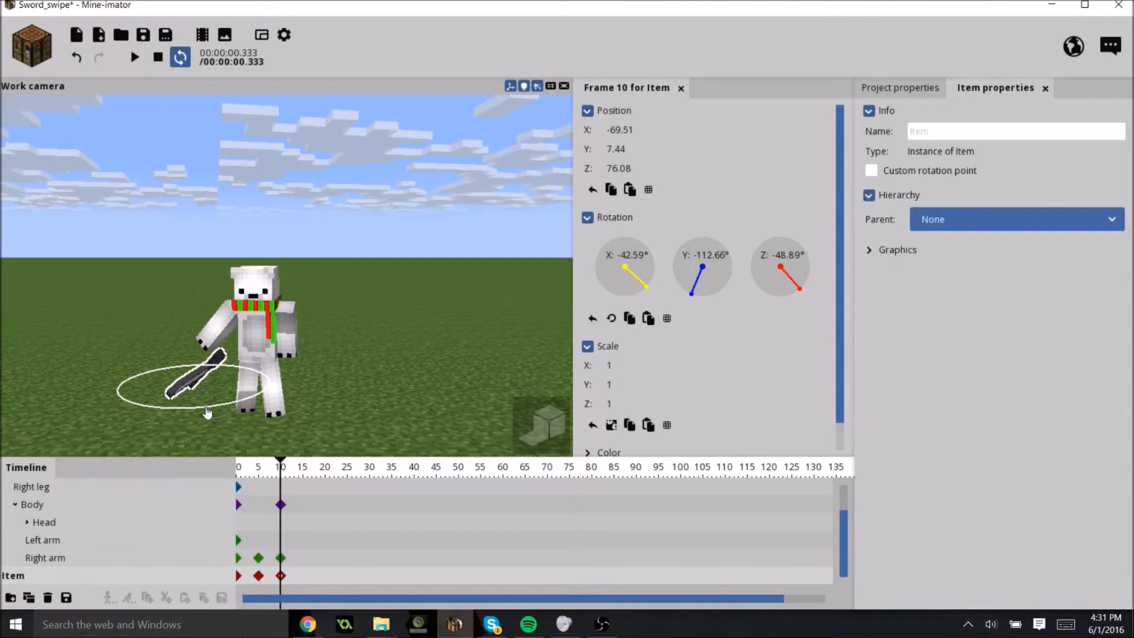
{"action": "left_click_drag", "start_coordinate": [207, 391], "coordinate": [205, 390]}
Step: Move the sword at frame 10 into the right hand, to about X -72.14, Y 10.02, Z 70.63
{"action": "left_click_drag", "start_coordinate": [121, 392], "coordinate": [235, 399]}
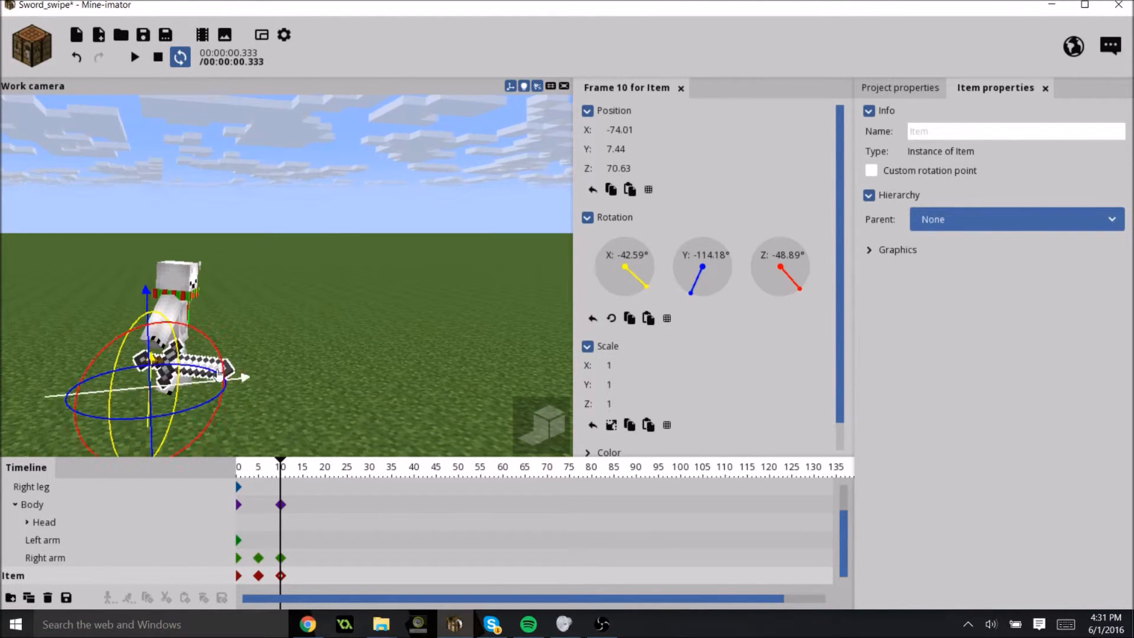
{"action": "left_click_drag", "start_coordinate": [148, 361], "coordinate": [149, 346]}
{"action": "left_click_drag", "start_coordinate": [240, 341], "coordinate": [292, 327]}
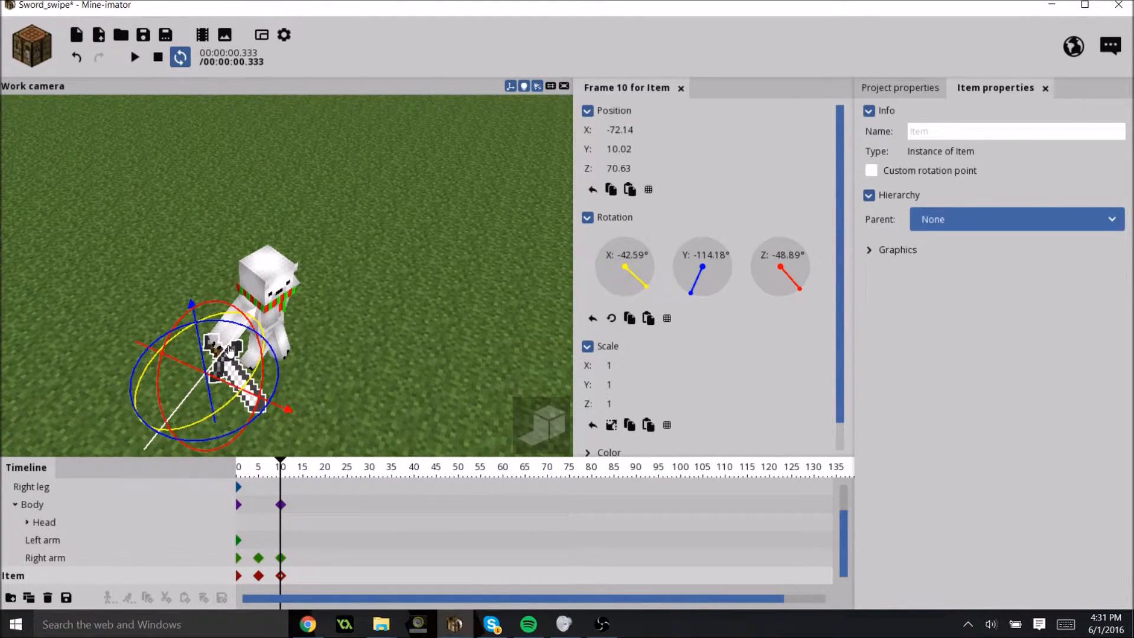
{"action": "left_click", "coordinate": [354, 346]}
Step: Rotate the sword at frame 10 to about -43.27° on Z
{"action": "left_click_drag", "start_coordinate": [354, 346], "coordinate": [408, 366]}
{"action": "scroll", "coordinate": [407, 366], "scroll_direction": "up", "scroll_amount": 5}
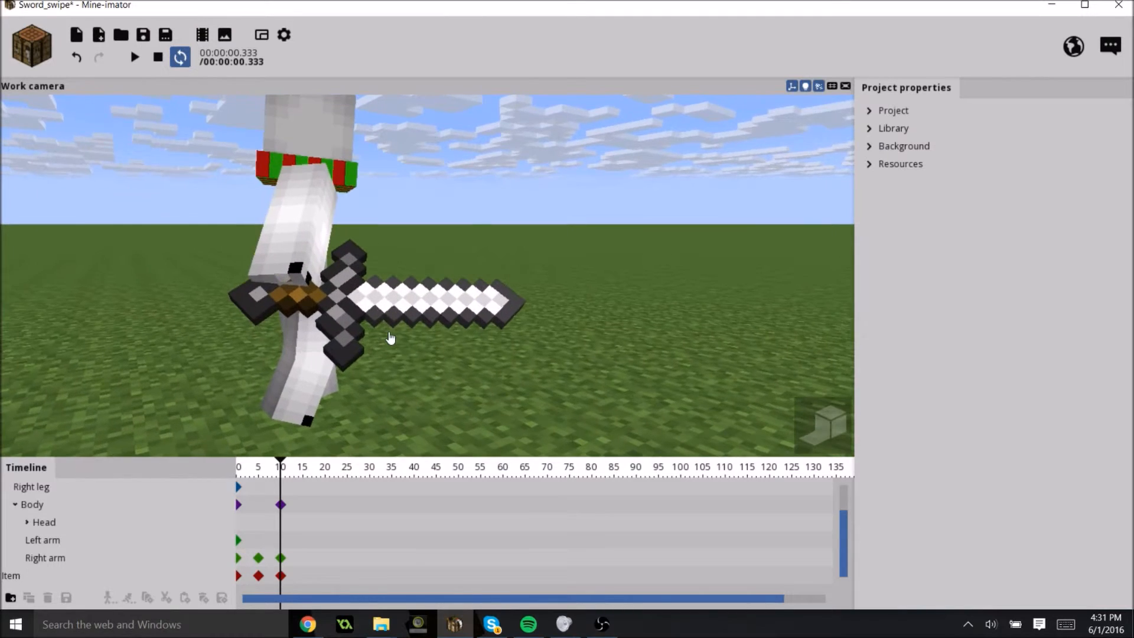
{"action": "left_click", "coordinate": [394, 323]}
{"action": "left_click_drag", "start_coordinate": [234, 391], "coordinate": [241, 390]}
{"action": "left_click", "coordinate": [299, 400]}
Step: Play the looping animation through frame 10, check the swing from several angles, and pause it
{"action": "left_click_drag", "start_coordinate": [419, 407], "coordinate": [393, 428]}
{"action": "left_click_drag", "start_coordinate": [519, 331], "coordinate": [509, 412]}
{"action": "scroll", "coordinate": [504, 360], "scroll_direction": "down", "scroll_amount": 4}
{"action": "key", "text": "space"}
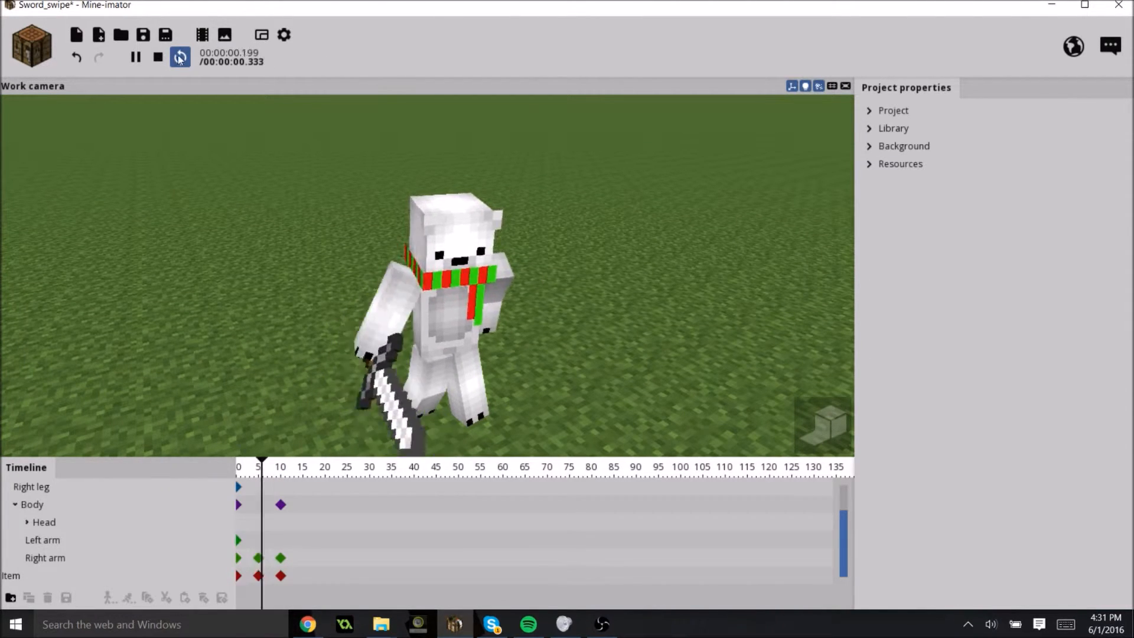
{"action": "left_click_drag", "start_coordinate": [441, 328], "coordinate": [602, 247]}
{"action": "scroll", "coordinate": [653, 346], "scroll_direction": "down", "scroll_amount": 2}
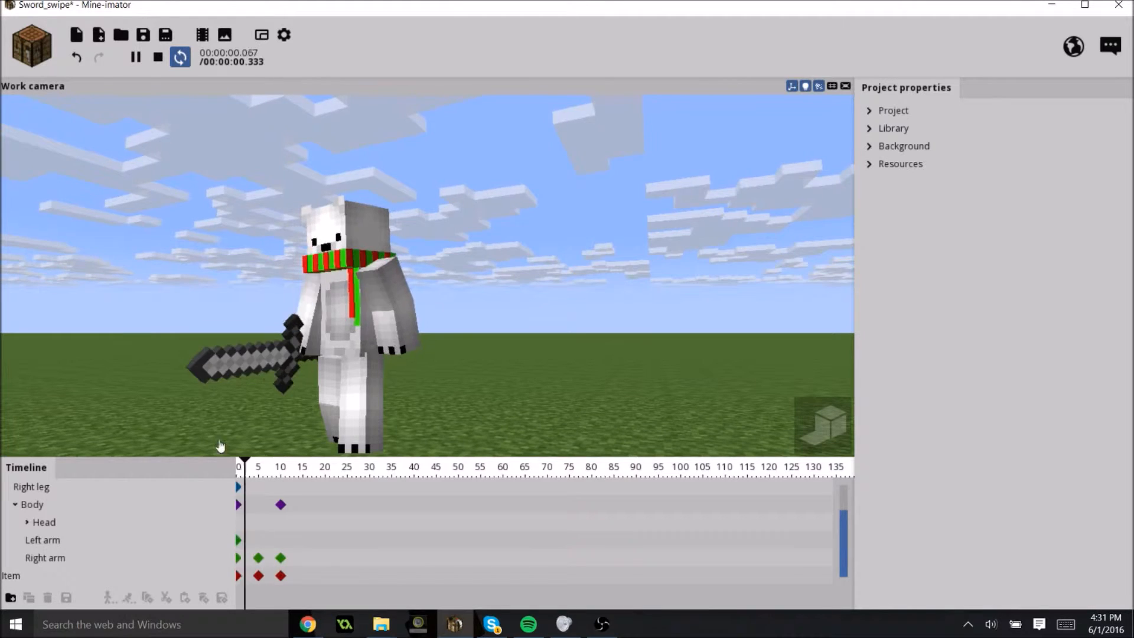
{"action": "key", "text": "space"}
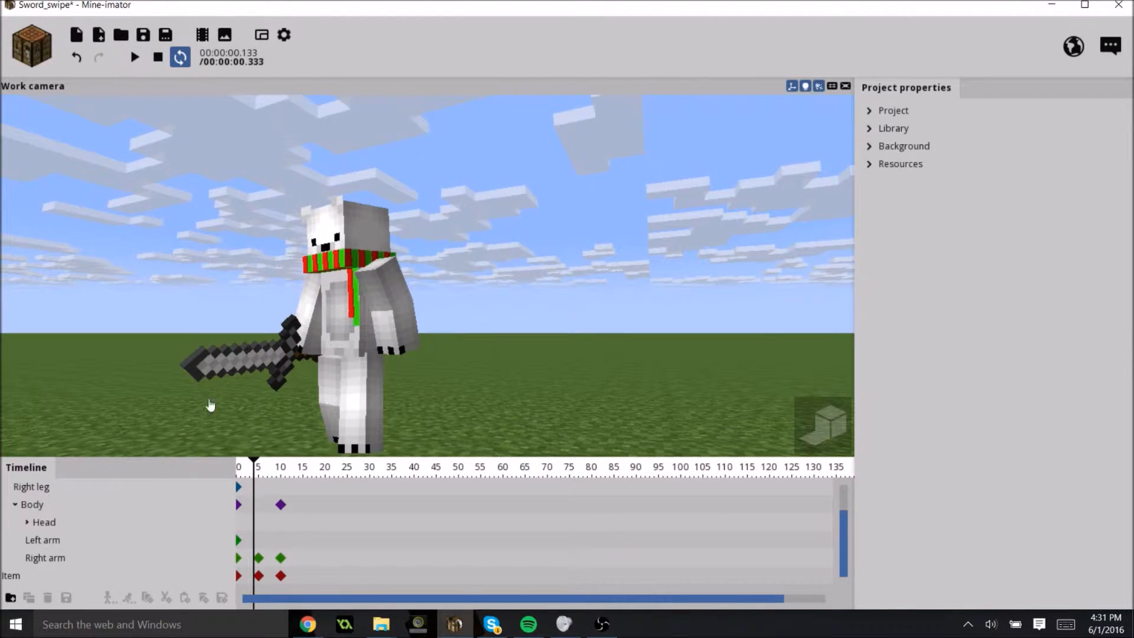
Step: Raise the sword's frame 5 keyframe to about Y 7.98 so it follows the hand
{"action": "left_click", "coordinate": [259, 576]}
{"action": "left_click", "coordinate": [238, 575]}
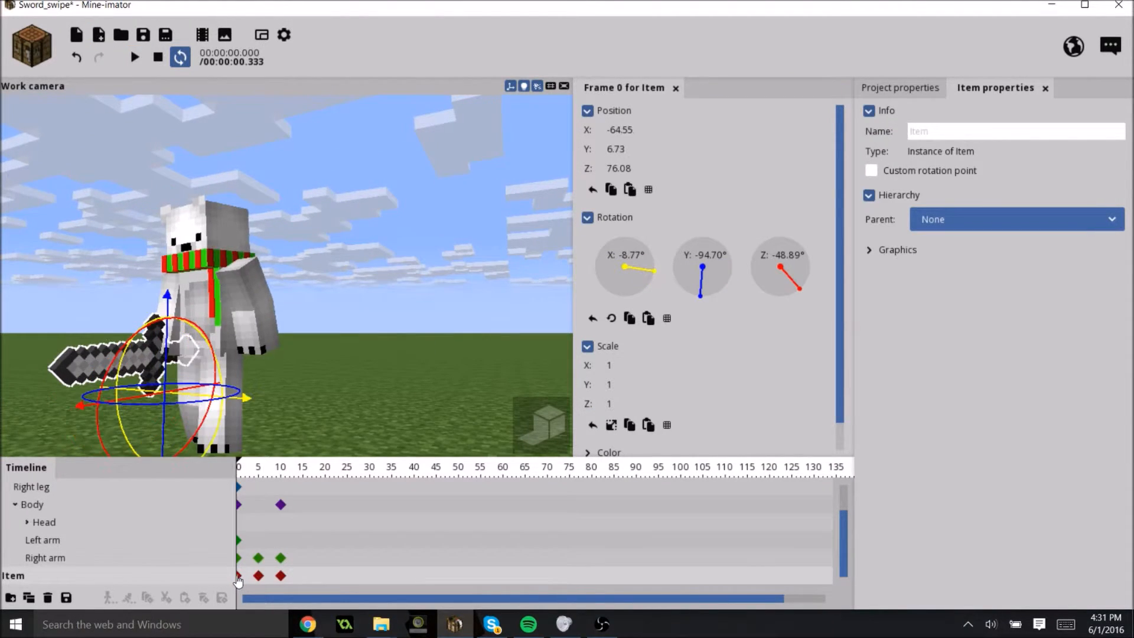
{"action": "left_click", "coordinate": [259, 576]}
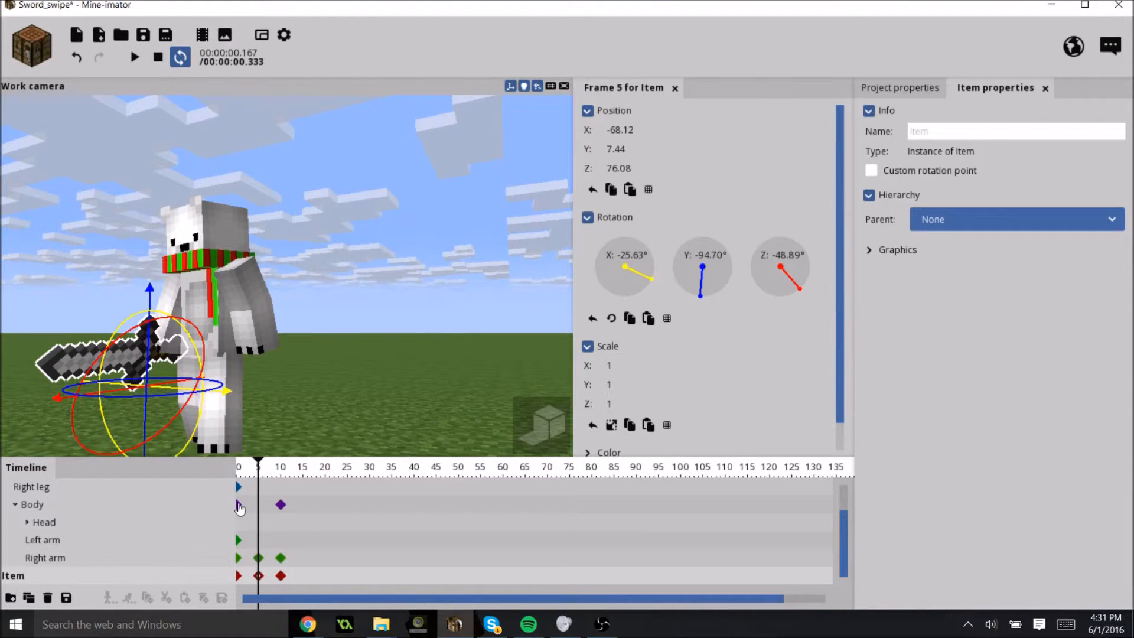
{"action": "left_click_drag", "start_coordinate": [147, 365], "coordinate": [151, 356]}
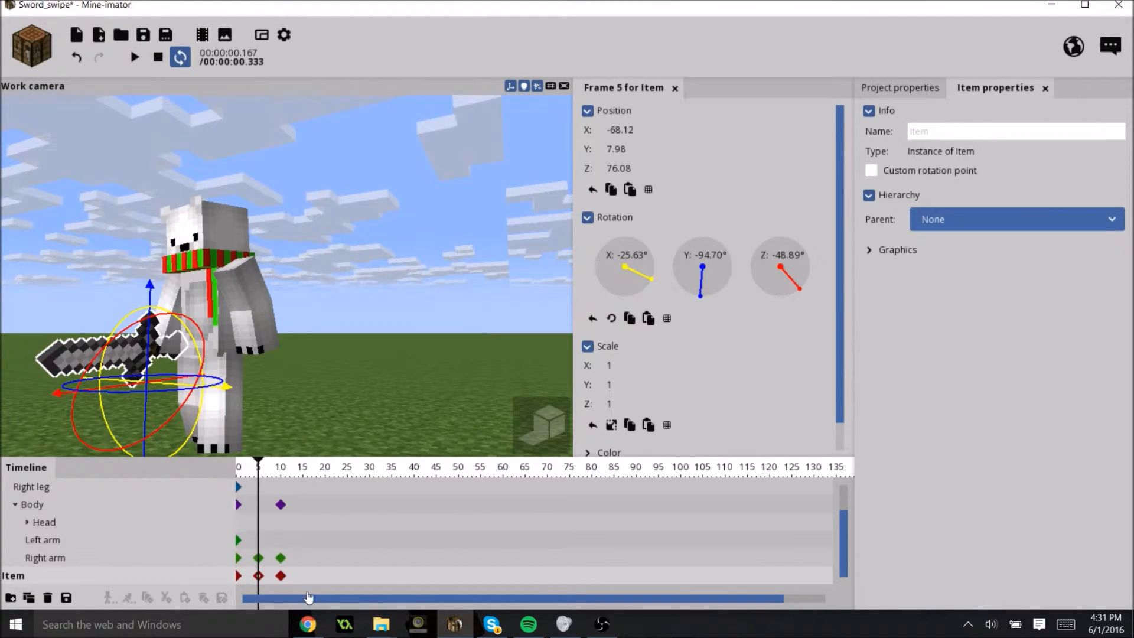
Step: Compare the sword's frame 10 pose, replay the animation to check the corrected sword path, and pause it
{"action": "left_click", "coordinate": [281, 576]}
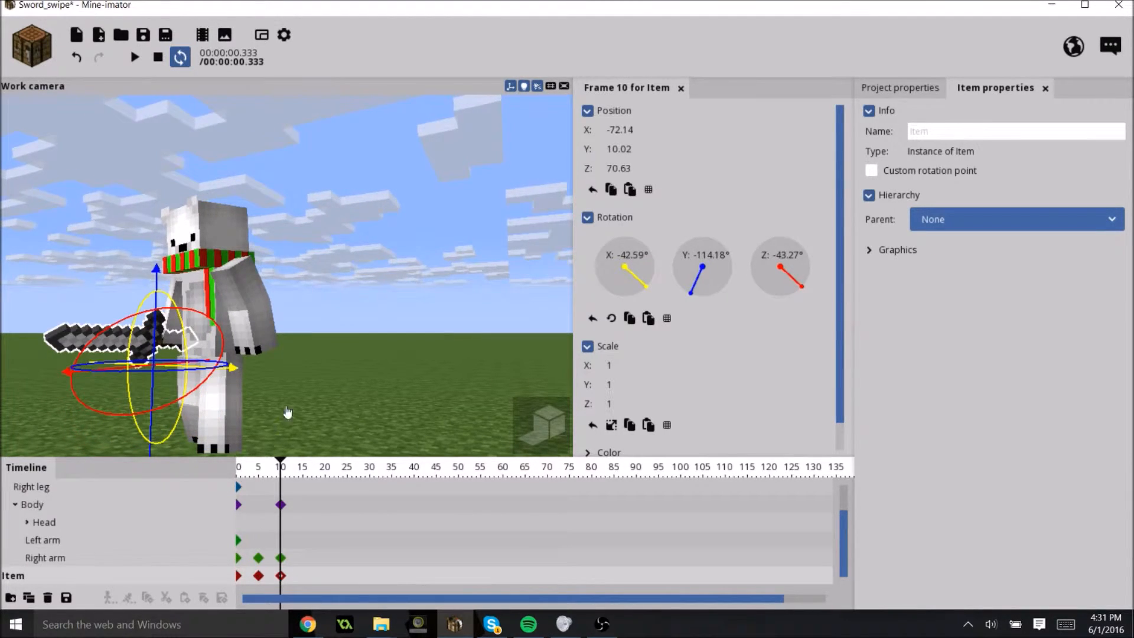
{"action": "key", "text": "space"}
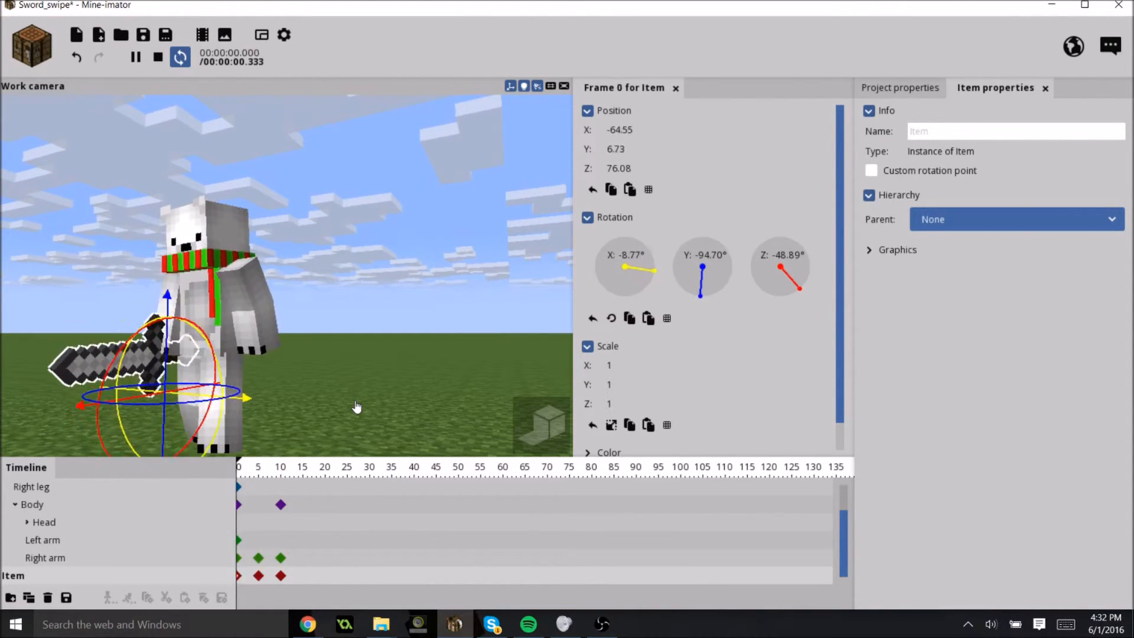
{"action": "left_click_drag", "start_coordinate": [425, 410], "coordinate": [478, 431]}
{"action": "key", "text": "space"}
{"action": "left_click_drag", "start_coordinate": [385, 321], "coordinate": [420, 346]}
{"action": "scroll", "coordinate": [384, 321], "scroll_direction": "down", "scroll_amount": 4}
Step: Add a frame 10 keyframe for the left leg, slightly adjusting its pose to match the turned body
{"action": "left_click", "coordinate": [279, 577]}
{"action": "left_click_drag", "start_coordinate": [233, 417], "coordinate": [348, 427]}
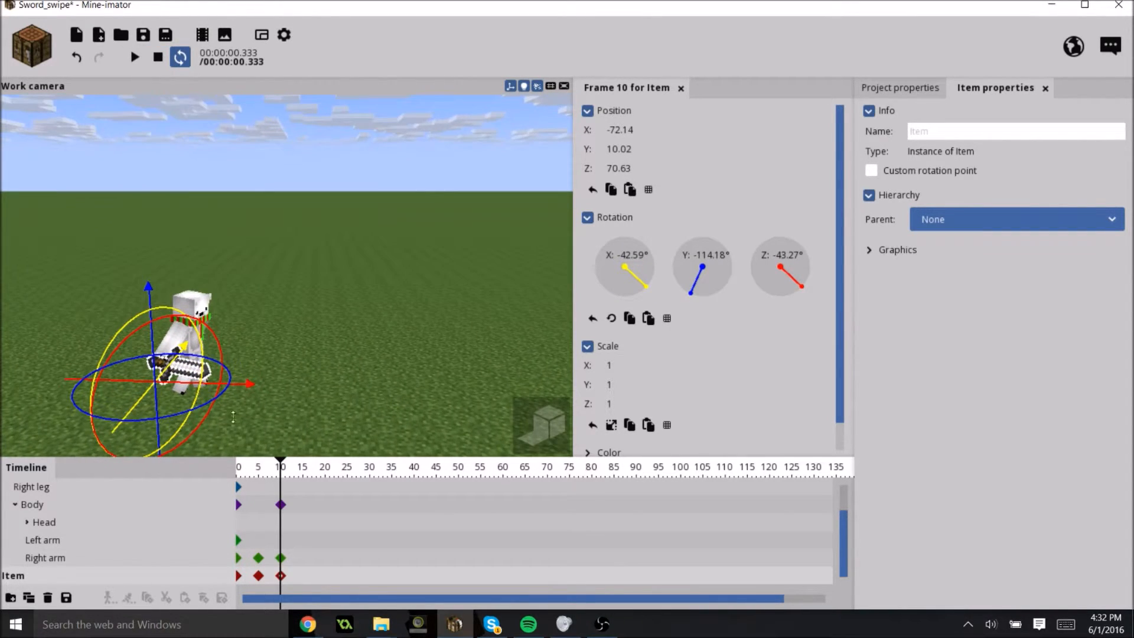
{"action": "scroll", "coordinate": [273, 372], "scroll_direction": "up", "scroll_amount": 3}
{"action": "left_click_drag", "start_coordinate": [316, 312], "coordinate": [275, 320]}
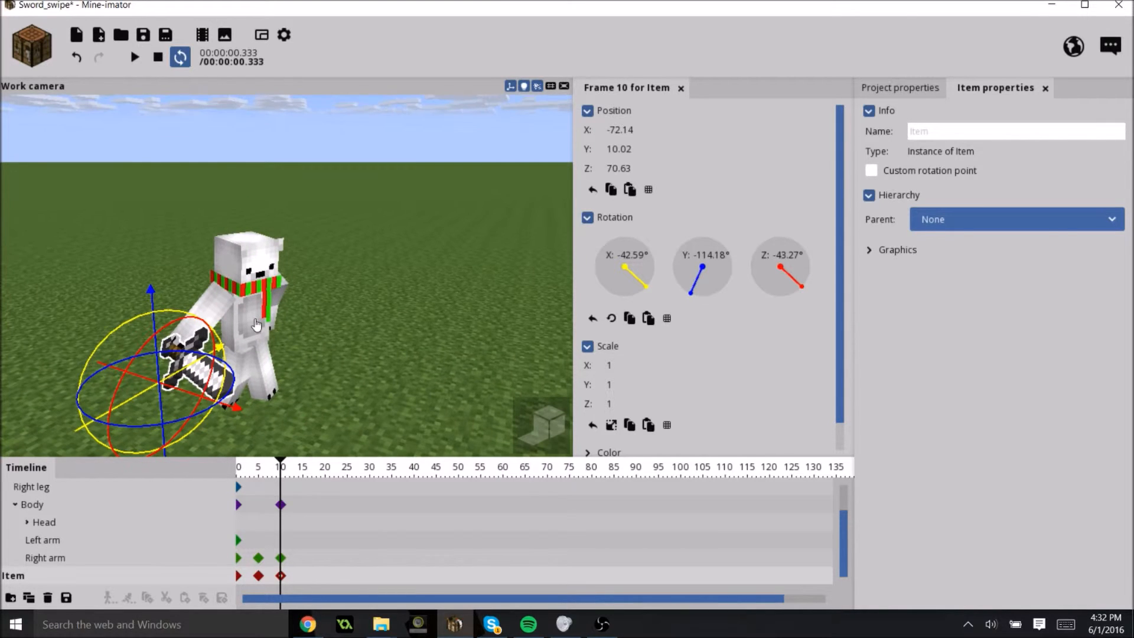
{"action": "left_click", "coordinate": [256, 323]}
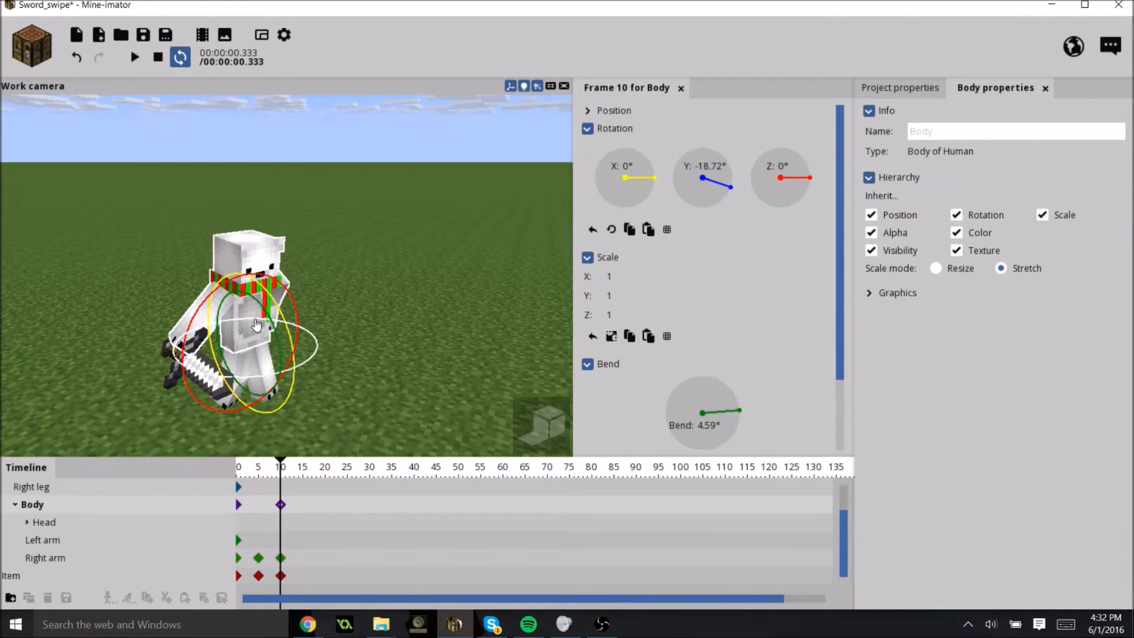
{"action": "left_click", "coordinate": [264, 365]}
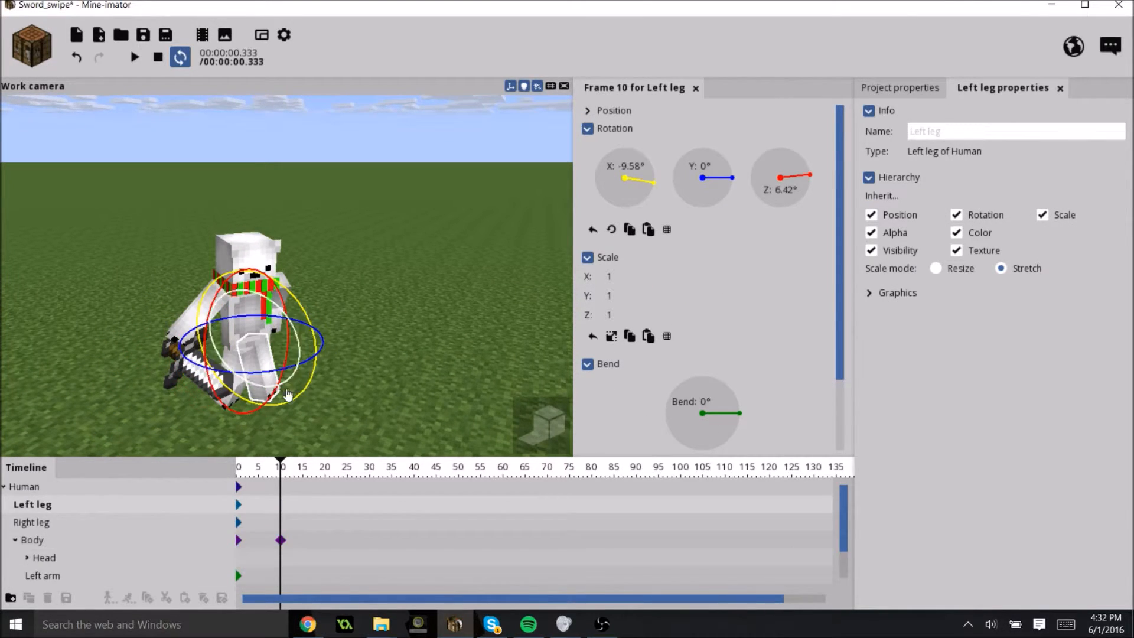
{"action": "left_click_drag", "start_coordinate": [298, 373], "coordinate": [294, 387]}
{"action": "left_click", "coordinate": [399, 377]}
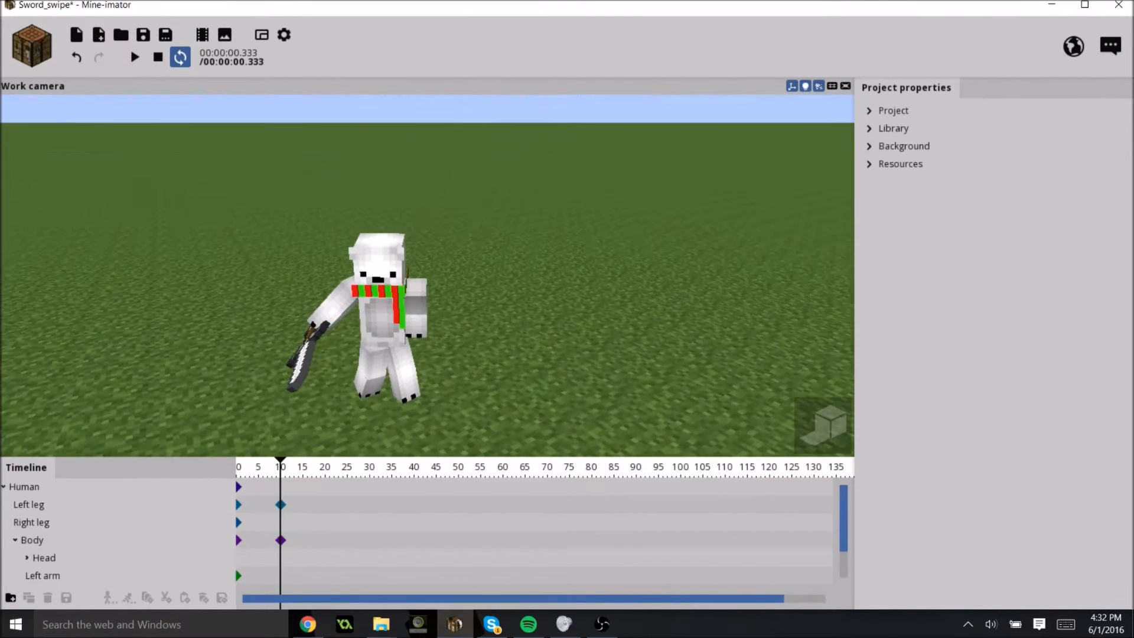
Step: Add a frame 10 keyframe for the left arm, rotating it to about Y 1.69°, Z 10.25°
{"action": "left_click", "coordinate": [429, 325]}
{"action": "left_click", "coordinate": [273, 306]}
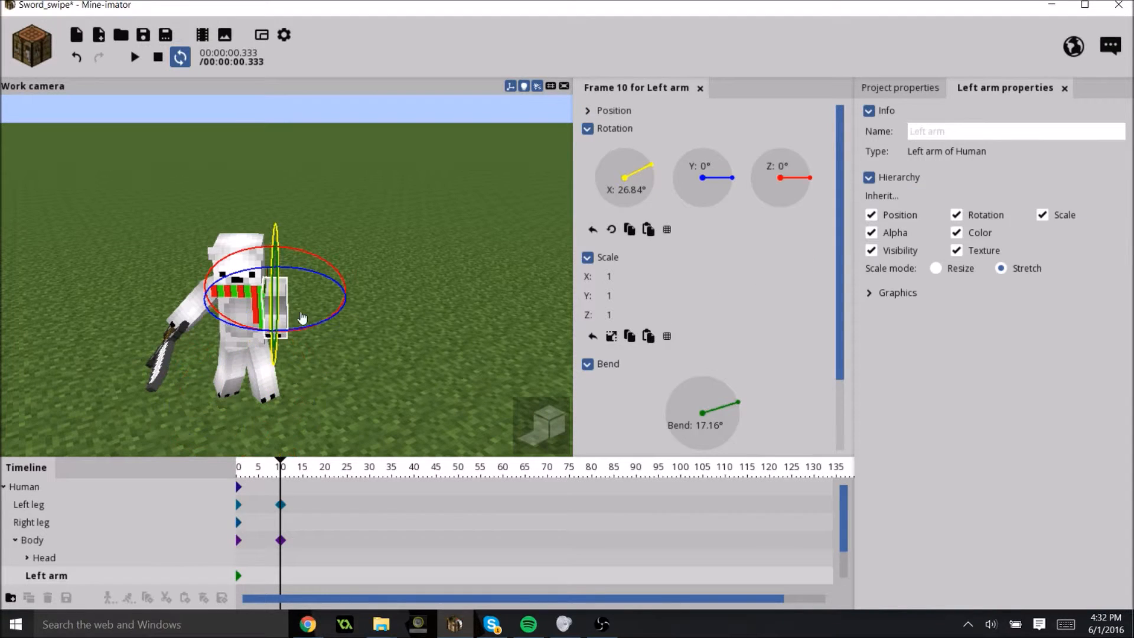
{"action": "left_click_drag", "start_coordinate": [340, 272], "coordinate": [329, 263]}
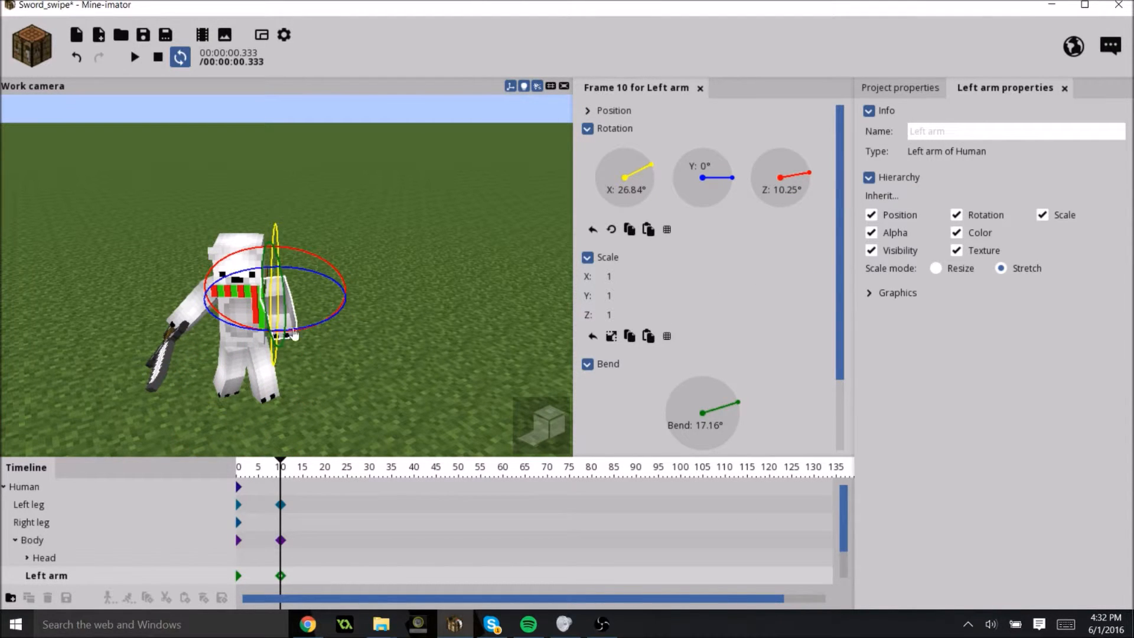
{"action": "left_click_drag", "start_coordinate": [383, 313], "coordinate": [402, 318]}
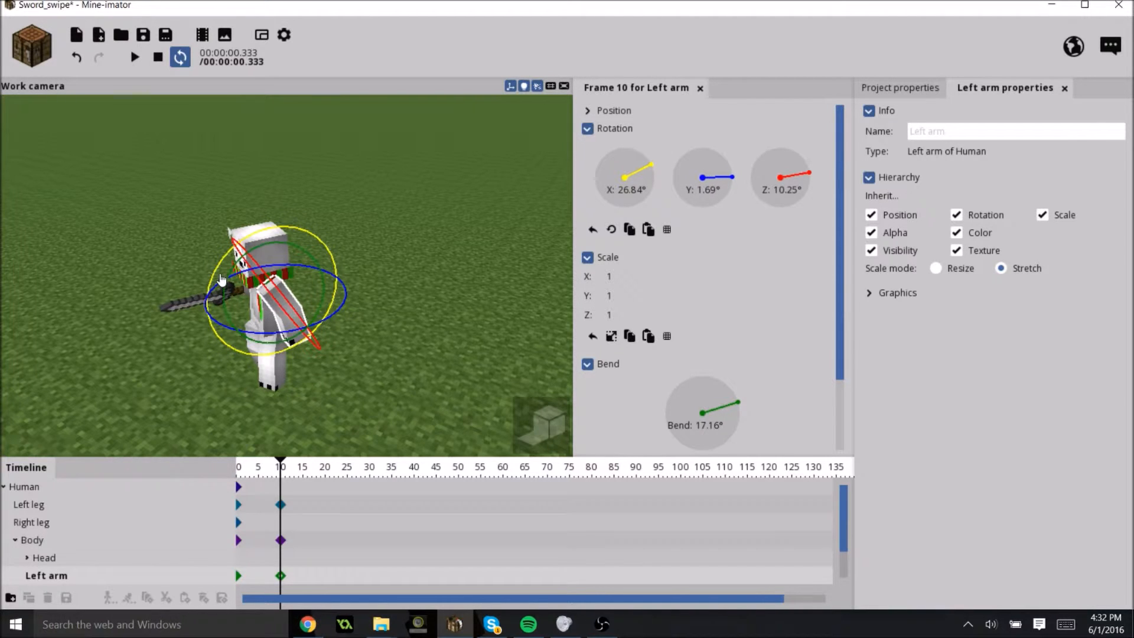
Step: Set the left arm at frame 10 to about 35.40° on X with a bend of about 26.38°
{"action": "key", "text": "ctrl+s"}
{"action": "left_click_drag", "start_coordinate": [225, 276], "coordinate": [241, 327]}
{"action": "left_click_drag", "start_coordinate": [293, 385], "coordinate": [341, 511]}
{"action": "scroll", "coordinate": [341, 513], "scroll_direction": "down", "scroll_amount": 4}
{"action": "scroll", "coordinate": [343, 536], "scroll_direction": "up", "scroll_amount": 5}
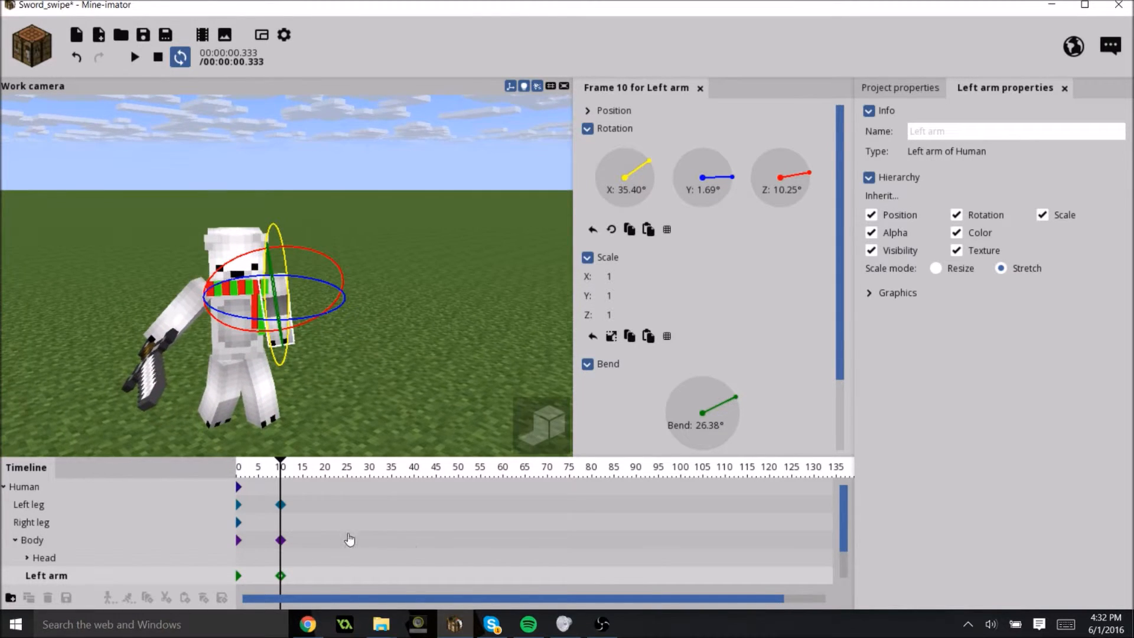
Step: Play the animation from near the start to preview the added leg and left arm movement, and pause it
{"action": "left_click", "coordinate": [240, 467]}
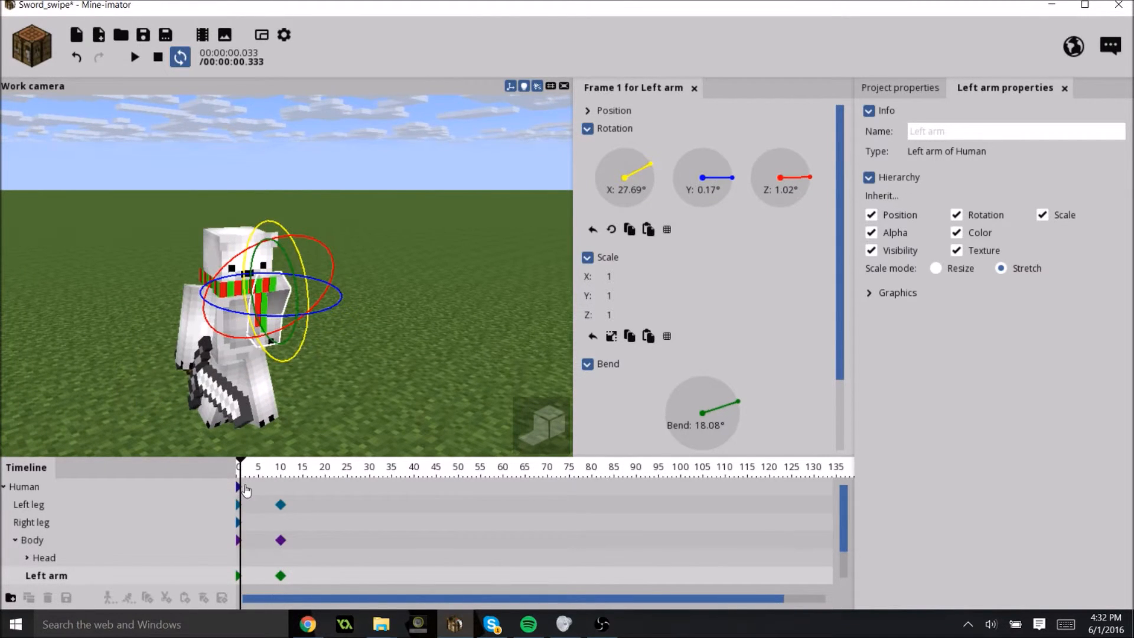
{"action": "key", "text": "space"}
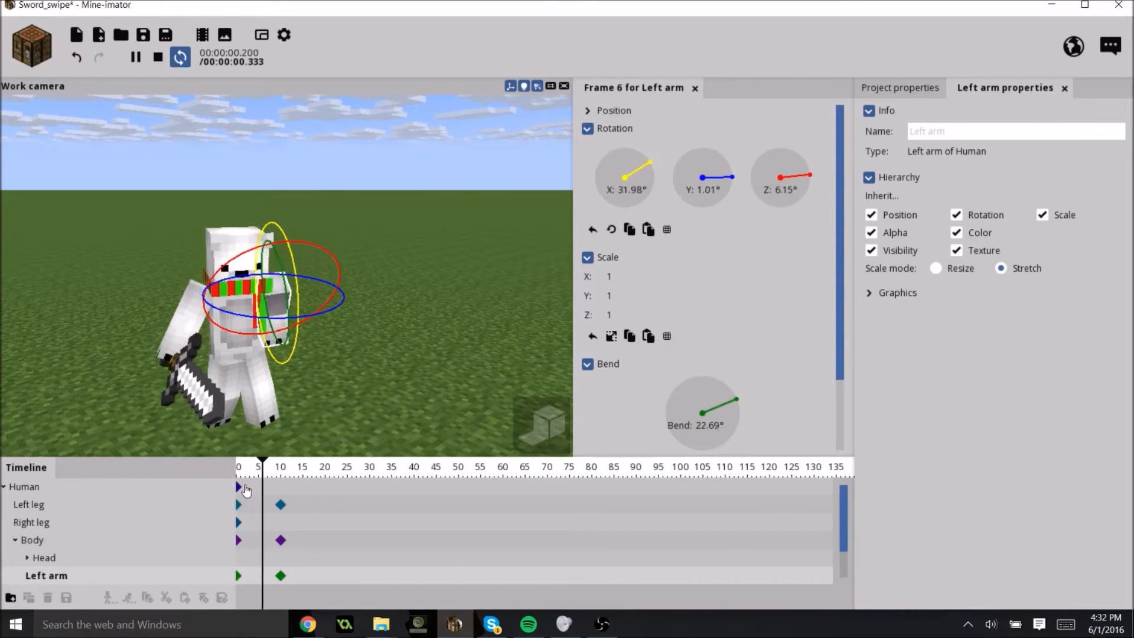
{"action": "left_click", "coordinate": [134, 57]}
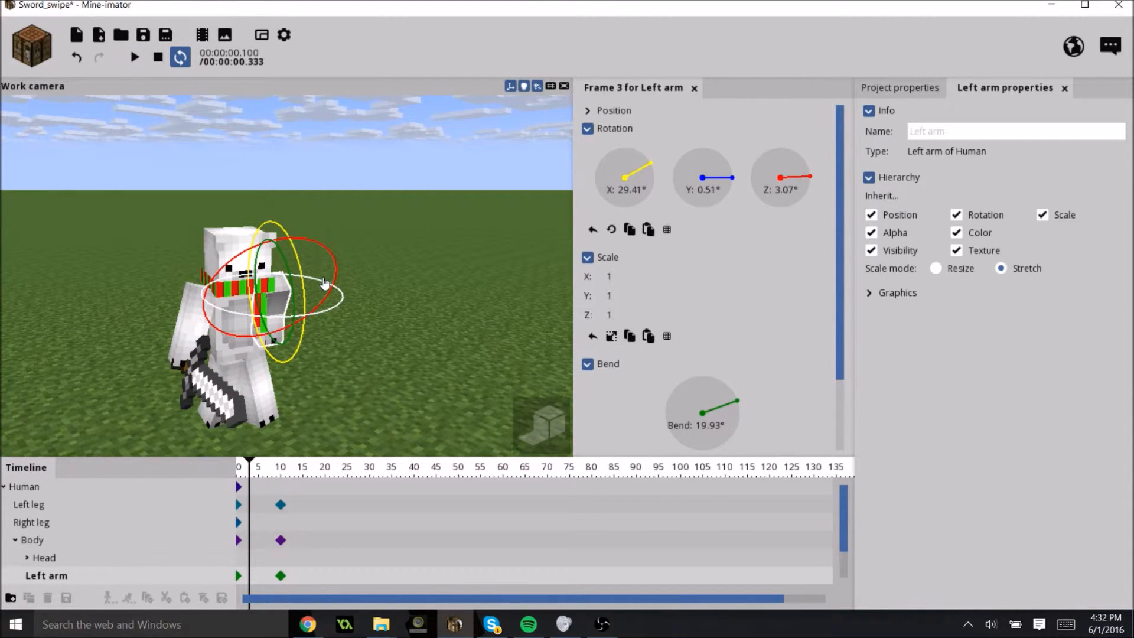
Step: Try adding a body keyframe at frame 42, turning the body to about -128.49° on Y
{"action": "left_click", "coordinate": [319, 538]}
{"action": "left_click", "coordinate": [440, 544]}
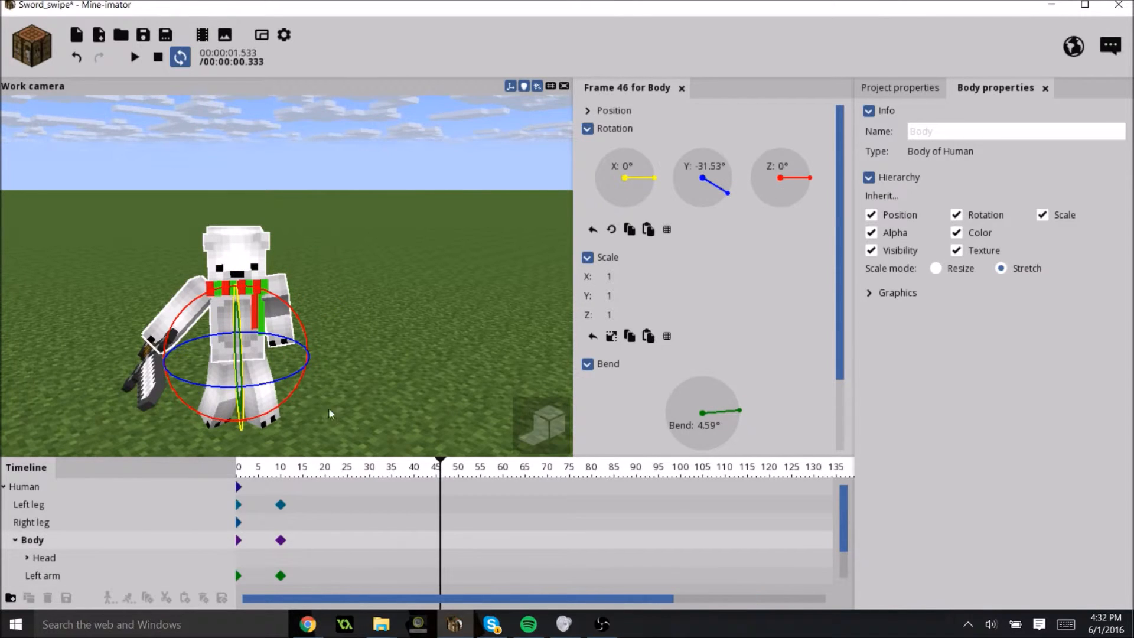
{"action": "left_click", "coordinate": [360, 556]}
{"action": "left_click", "coordinate": [422, 542]}
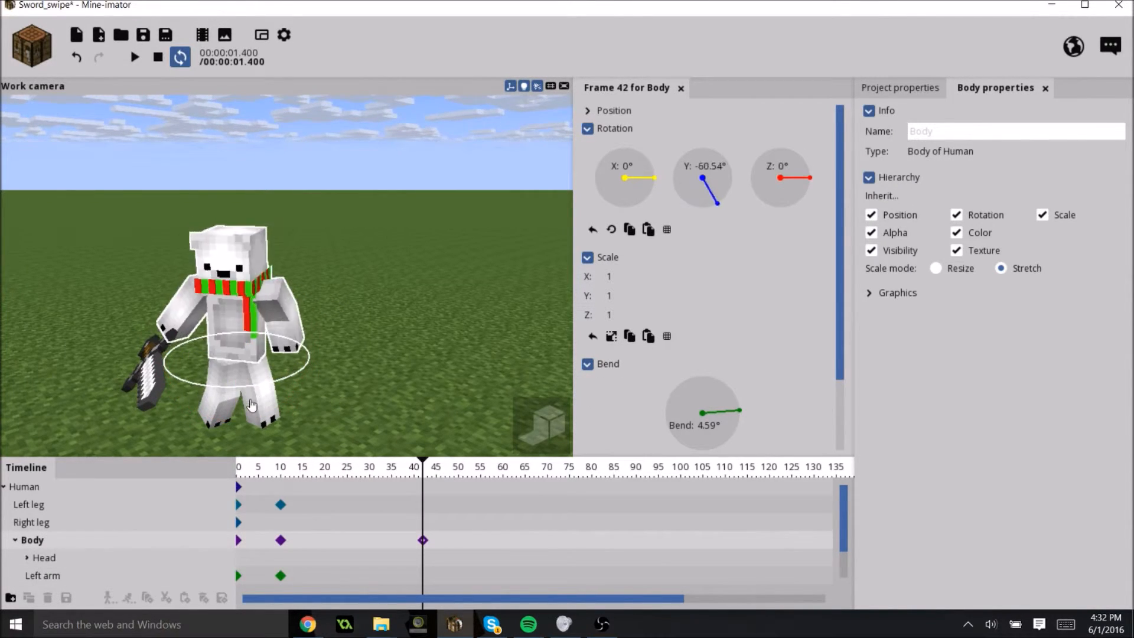
{"action": "left_click_drag", "start_coordinate": [197, 397], "coordinate": [206, 395]}
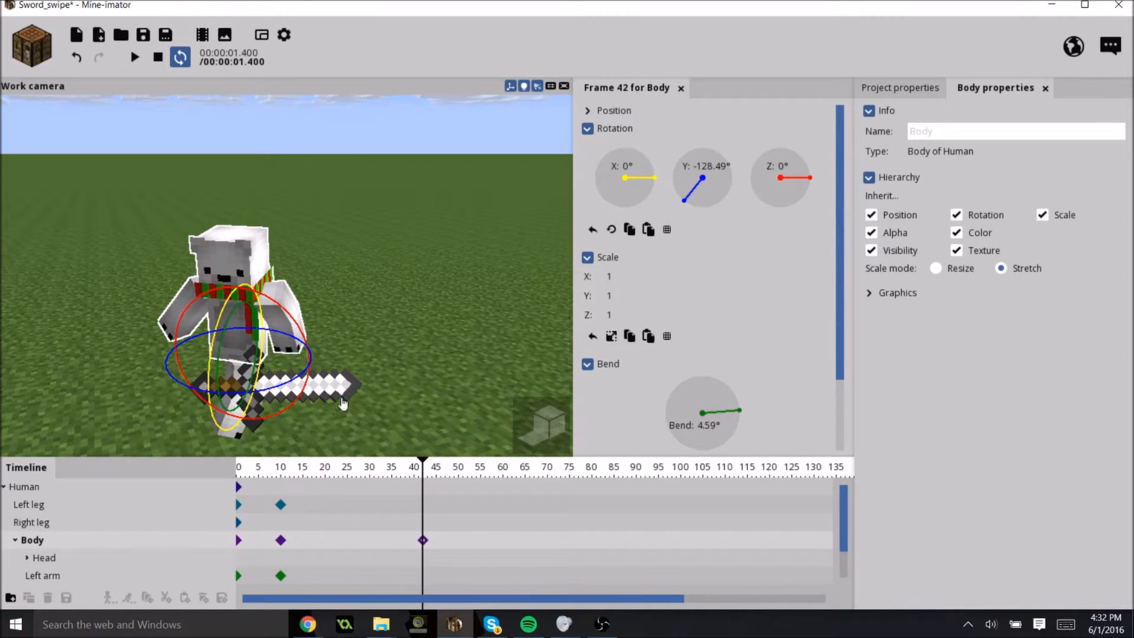
Step: Preview the slow body turn, pause playback, and delete the body's keyframe at frame 42
{"action": "key", "text": "space"}
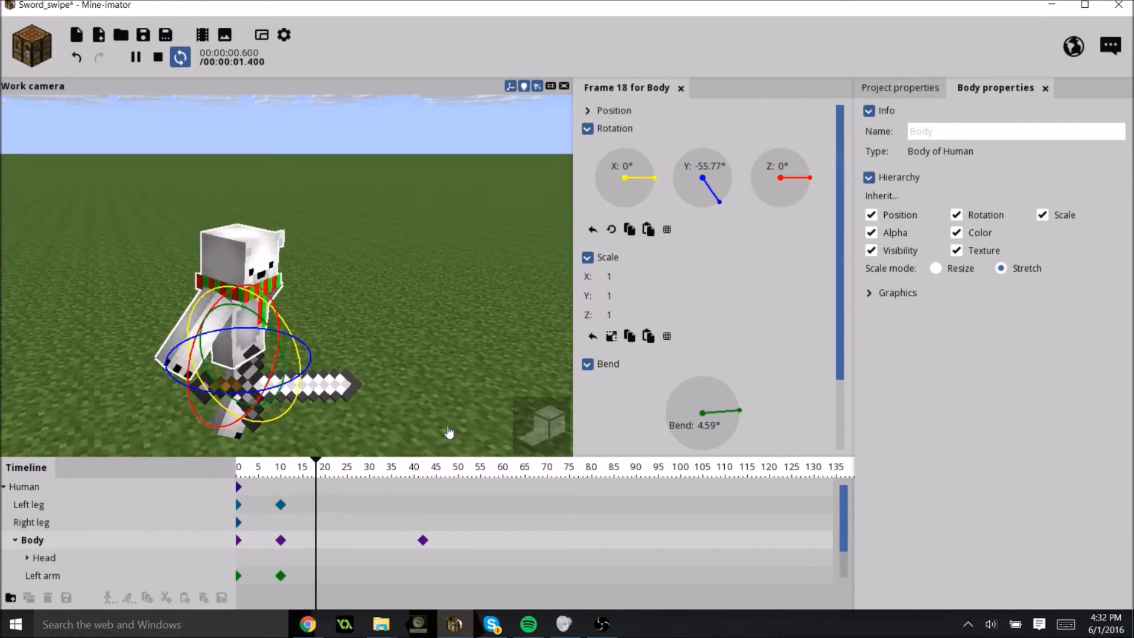
{"action": "mouse_move", "coordinate": [424, 414]}
{"action": "left_mouse_down"}
{"action": "mouse_move", "coordinate": [408, 394]}
{"action": "mouse_move", "coordinate": [414, 407]}
{"action": "left_mouse_up"}
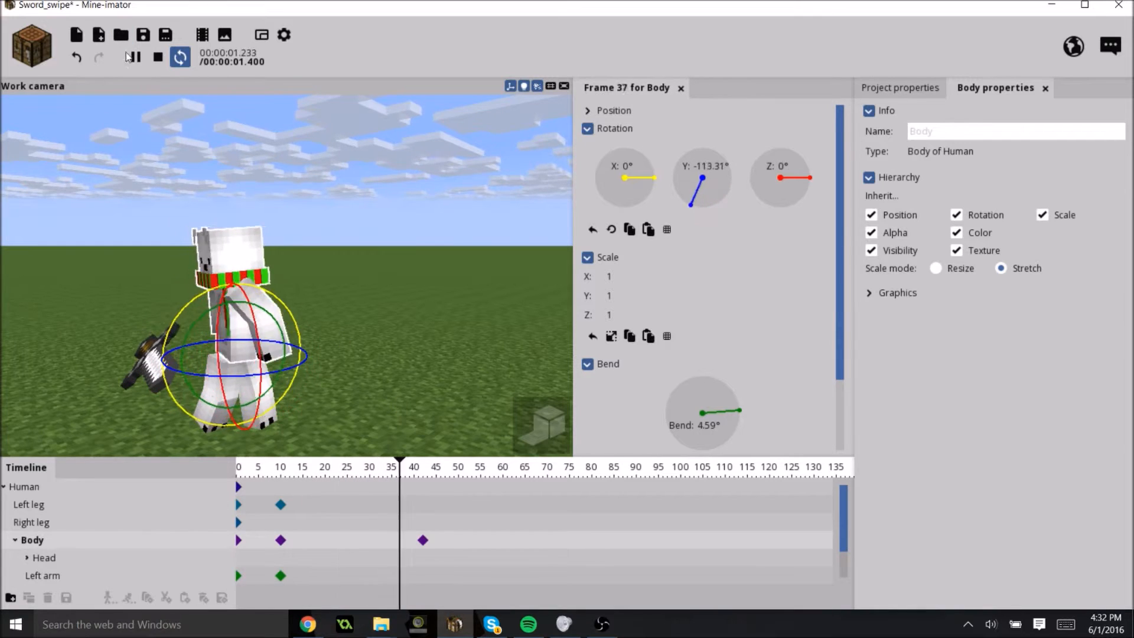
{"action": "key", "text": "space"}
{"action": "left_click", "coordinate": [424, 541]}
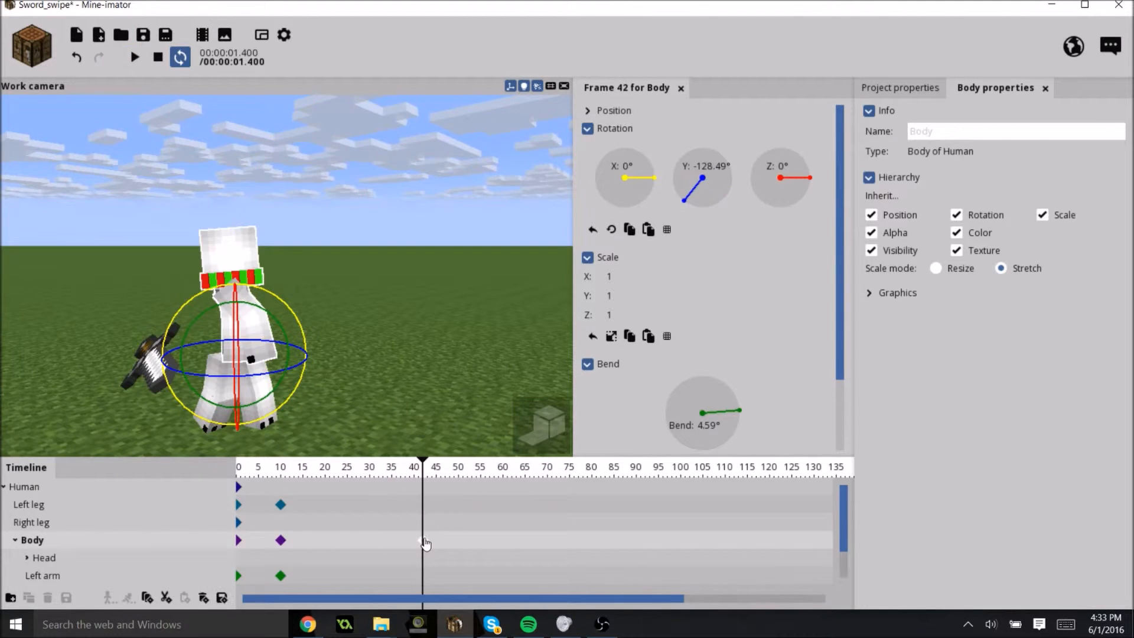
{"action": "key", "text": "Delete"}
Step: Add a frame 16 keyframe for the body, turning it further to about -96.13° on Y
{"action": "left_click", "coordinate": [318, 507]}
{"action": "left_click", "coordinate": [300, 509]}
{"action": "scroll", "coordinate": [308, 564], "scroll_direction": "down", "scroll_amount": 5}
{"action": "scroll", "coordinate": [522, 539], "scroll_direction": "up", "scroll_amount": 4}
{"action": "left_click_drag", "start_coordinate": [757, 597], "coordinate": [677, 597]}
{"action": "left_click_drag", "start_coordinate": [281, 476], "coordinate": [273, 481]}
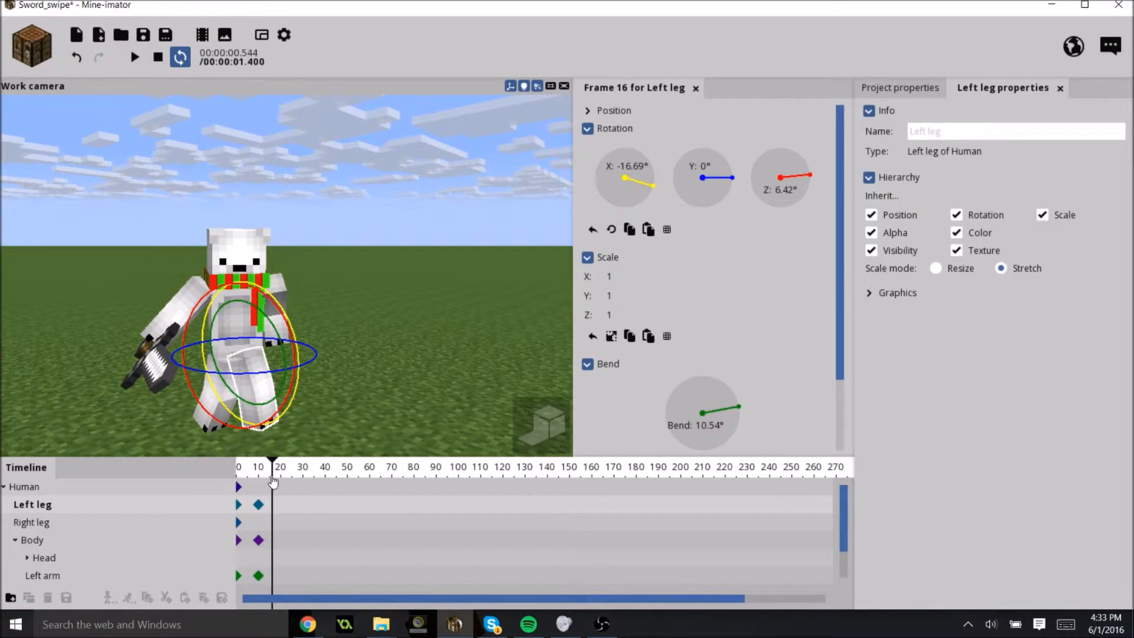
{"action": "left_click", "coordinate": [236, 322]}
{"action": "mouse_move", "coordinate": [250, 376]}
{"action": "left_mouse_down"}
{"action": "mouse_move", "coordinate": [221, 380]}
{"action": "mouse_move", "coordinate": [240, 382]}
{"action": "left_mouse_up"}
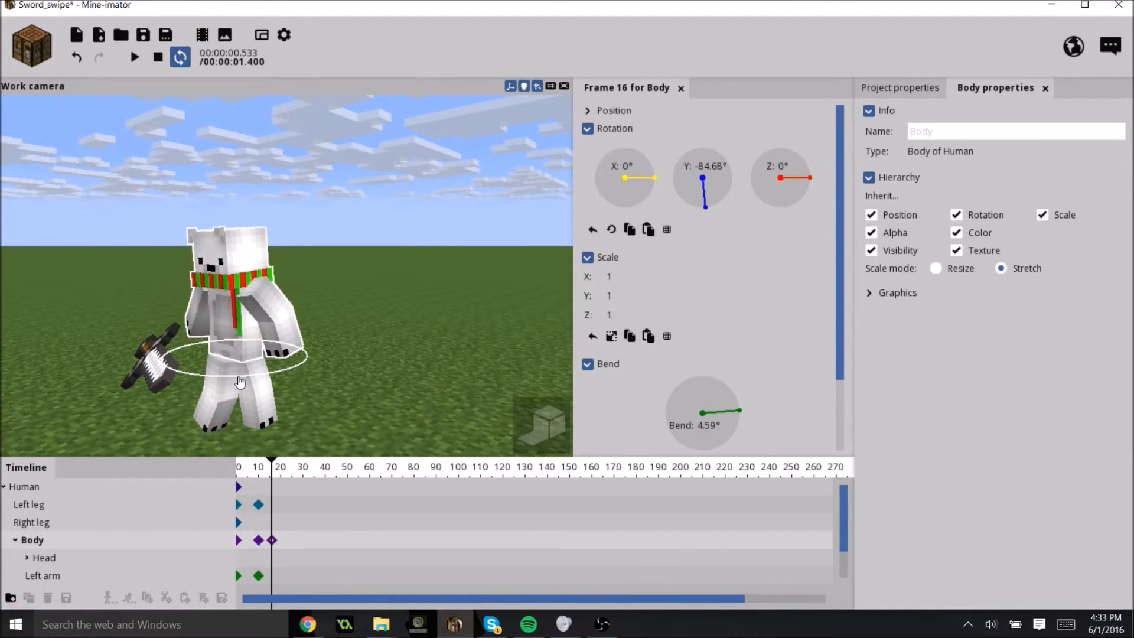
Step: Add a frame 16 keyframe for the left arm, swinging it outward to about 57.39° on Z
{"action": "left_click", "coordinate": [293, 329]}
{"action": "left_click_drag", "start_coordinate": [371, 352], "coordinate": [375, 356]}
{"action": "middle_click_drag", "start_coordinate": [313, 299], "coordinate": [414, 341]}
{"action": "left_click_drag", "start_coordinate": [300, 342], "coordinate": [292, 331]}
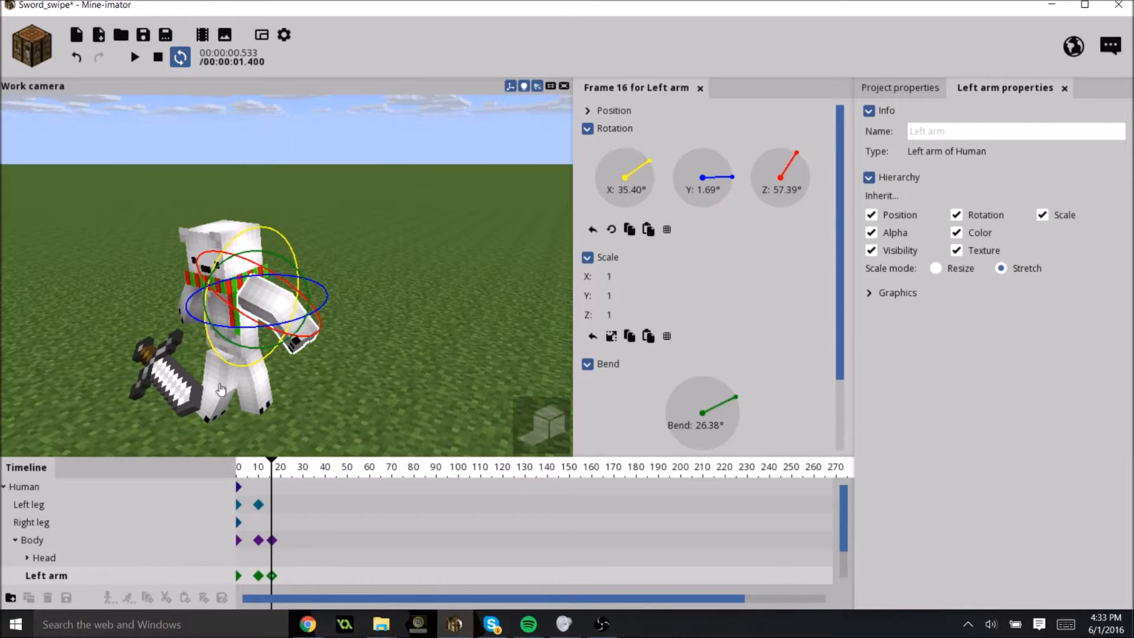
Step: Add a frame 16 keyframe for the right arm, rotating it to about -46.79° on Y
{"action": "middle_click_drag", "start_coordinate": [191, 335], "coordinate": [14, 376]}
{"action": "left_click", "coordinate": [186, 379]}
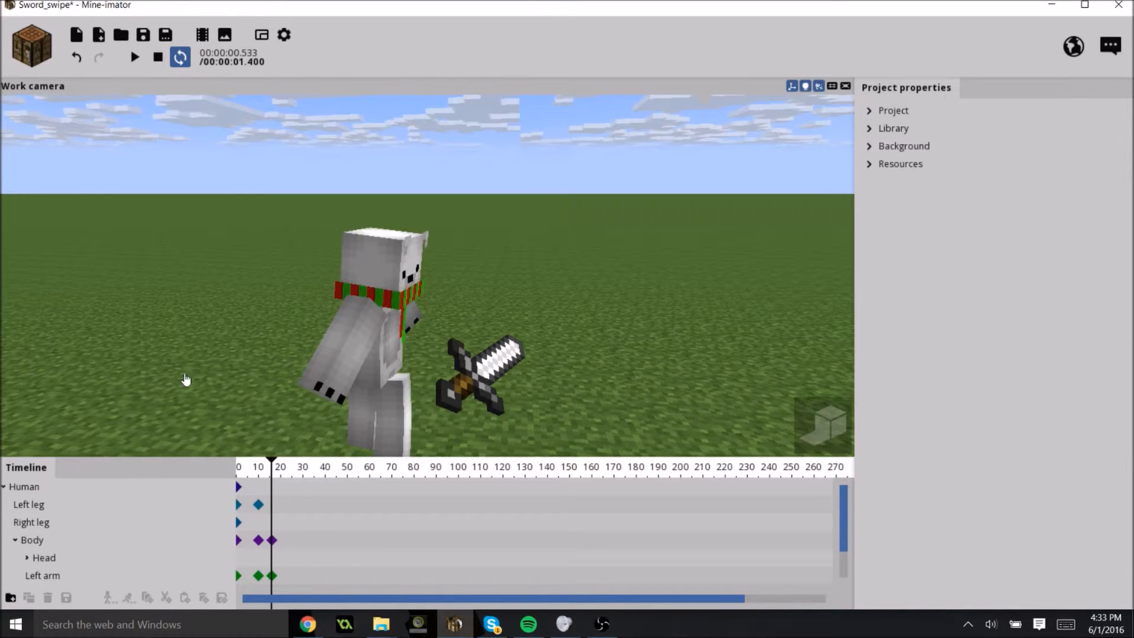
{"action": "left_click", "coordinate": [322, 376]}
{"action": "left_click", "coordinate": [212, 367]}
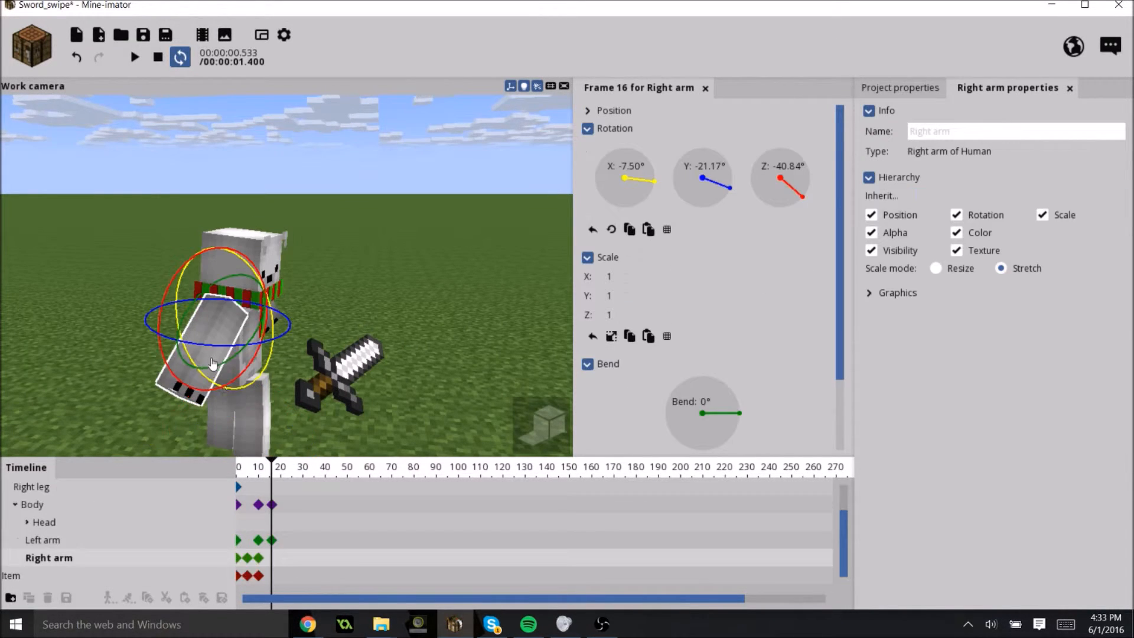
{"action": "left_click_drag", "start_coordinate": [226, 347], "coordinate": [194, 348]}
{"action": "left_click_drag", "start_coordinate": [459, 302], "coordinate": [444, 303]}
Step: Play the animation to check the body and arm movement up to frame 16, and pause it
{"action": "key", "text": "Return"}
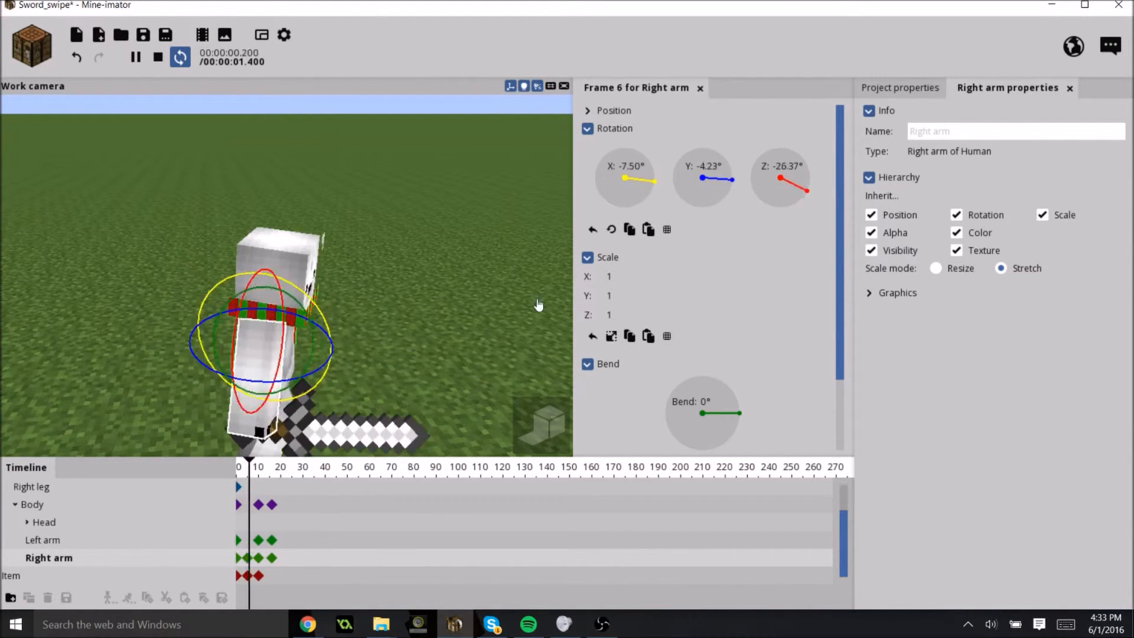
{"action": "left_click_drag", "start_coordinate": [537, 305], "coordinate": [506, 298]}
{"action": "scroll", "coordinate": [507, 300], "scroll_direction": "down", "scroll_amount": 3}
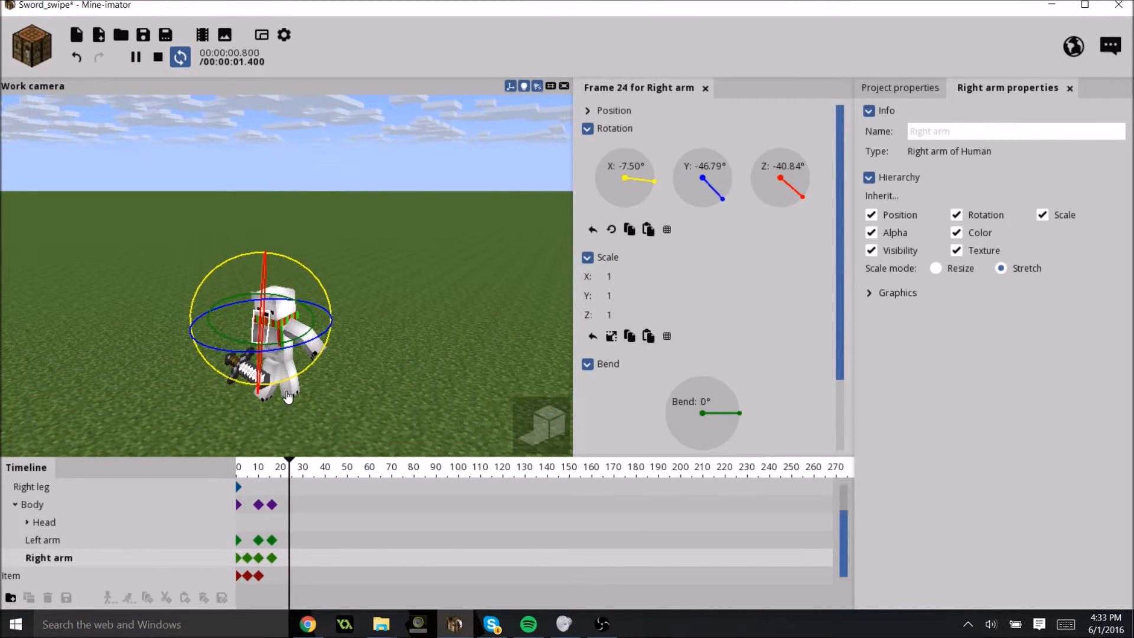
{"action": "left_click", "coordinate": [362, 406]}
{"action": "key", "text": "space"}
{"action": "scroll", "coordinate": [547, 432], "scroll_direction": "up", "scroll_amount": 4}
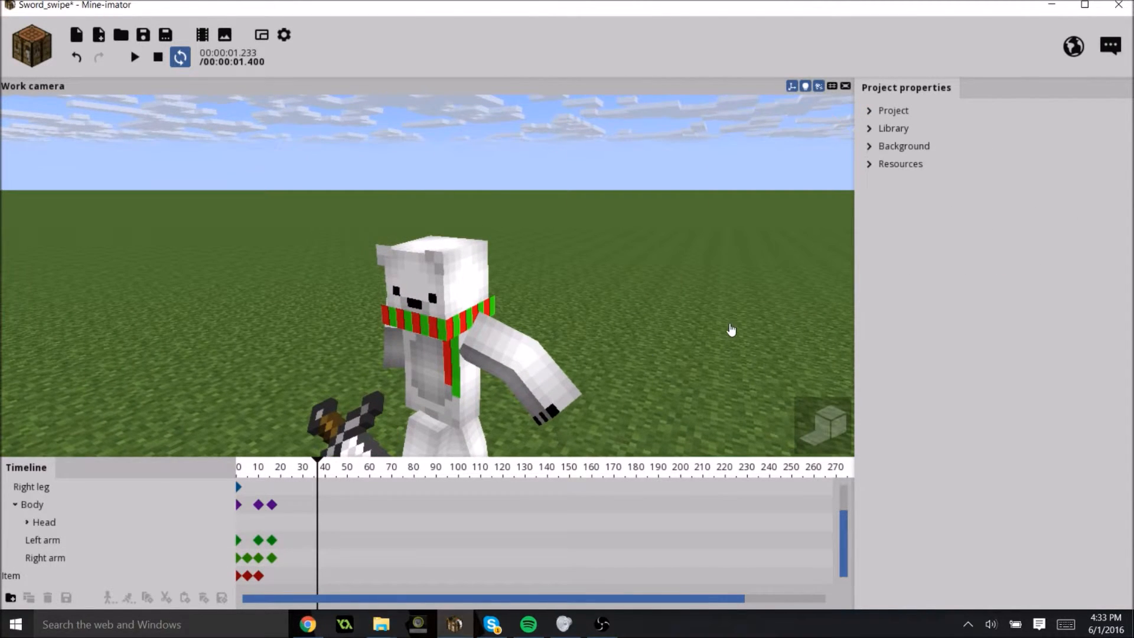
{"action": "scroll", "coordinate": [731, 330], "scroll_direction": "down", "scroll_amount": 4}
Step: Add a frame 16 keyframe for the right leg, rotating it to about -29.68° on Y
{"action": "left_click_drag", "start_coordinate": [731, 330], "coordinate": [438, 458]}
{"action": "left_click", "coordinate": [272, 505]}
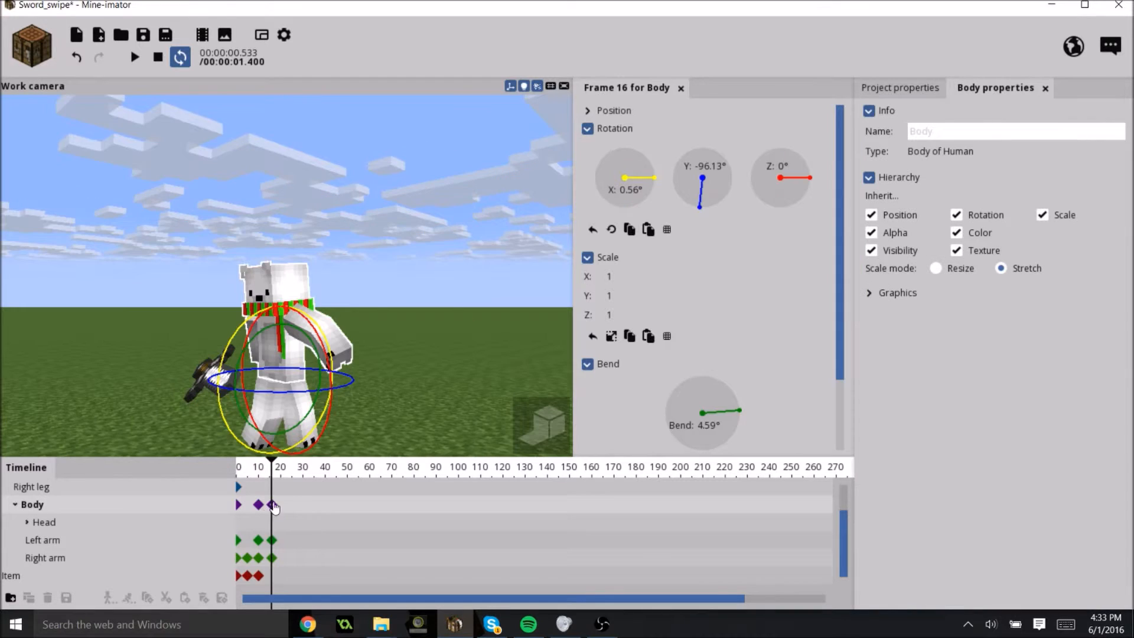
{"action": "left_click", "coordinate": [274, 407]}
{"action": "left_click_drag", "start_coordinate": [452, 439], "coordinate": [285, 449]}
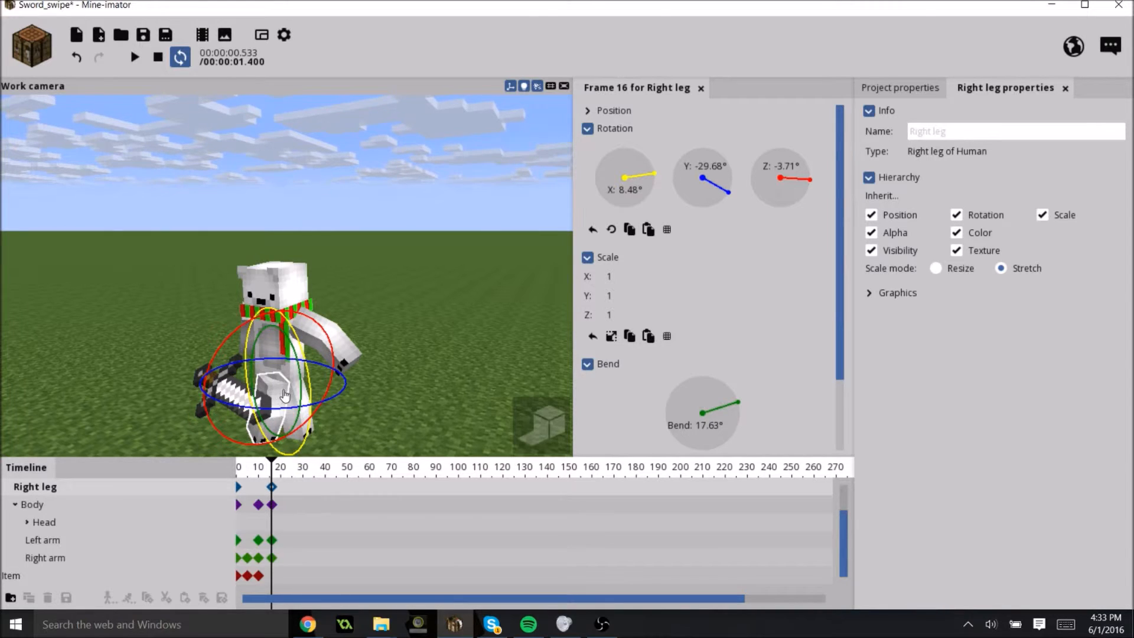
Step: Adjust the right leg at frame 16 to a Z position of about -1.20 and a Y rotation of about -65.79°
{"action": "left_click", "coordinate": [877, 95]}
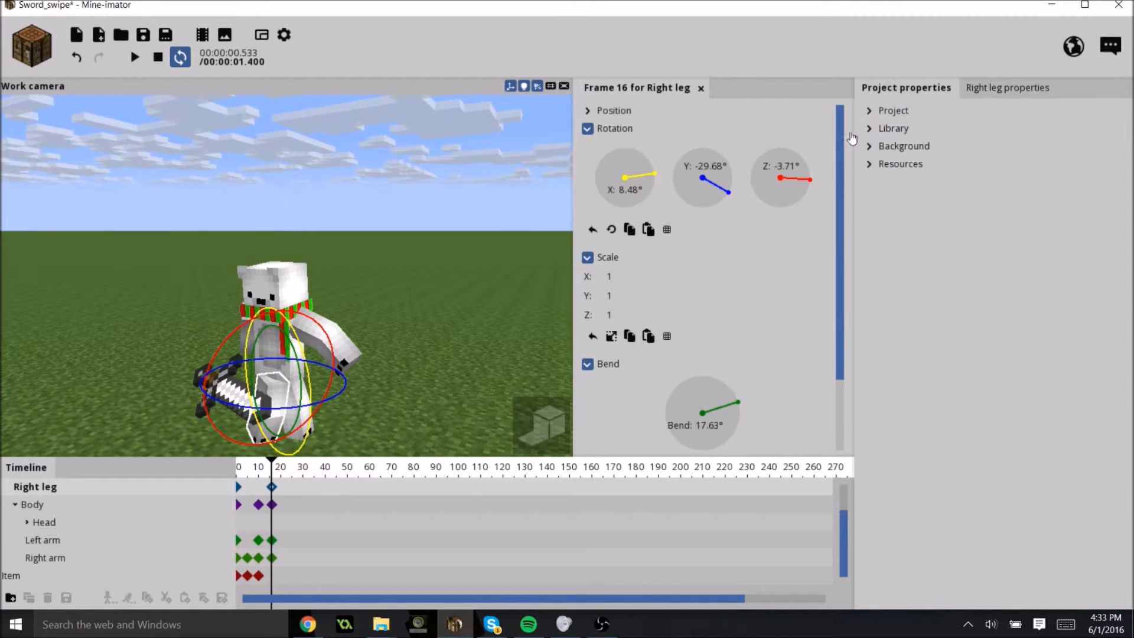
{"action": "left_click", "coordinate": [873, 112]}
{"action": "left_click", "coordinate": [871, 114]}
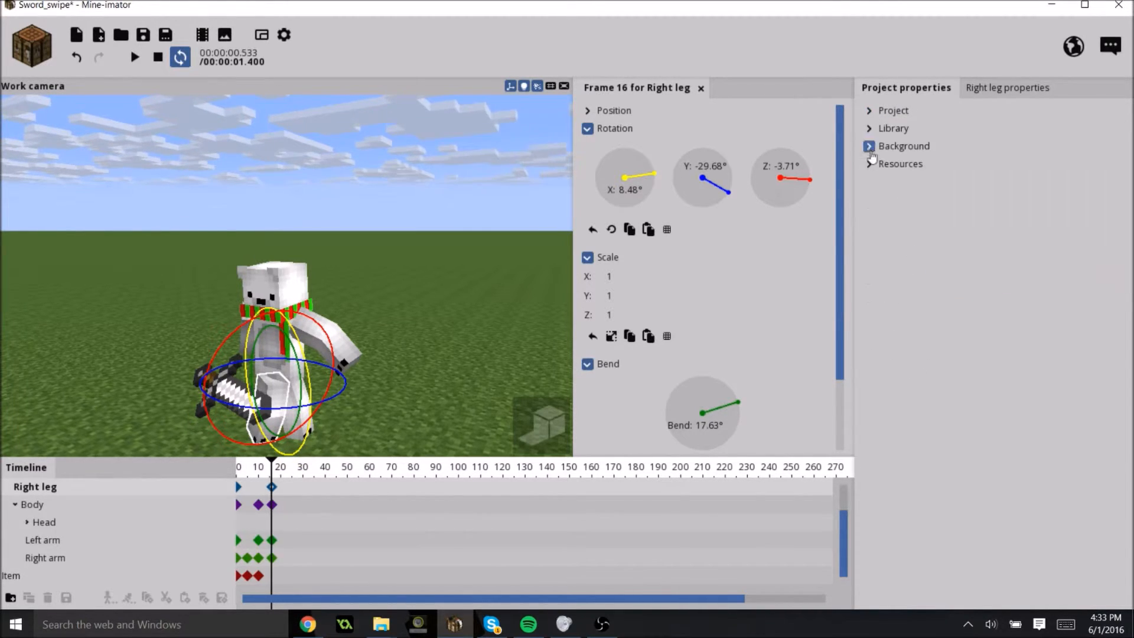
{"action": "left_click", "coordinate": [597, 117]}
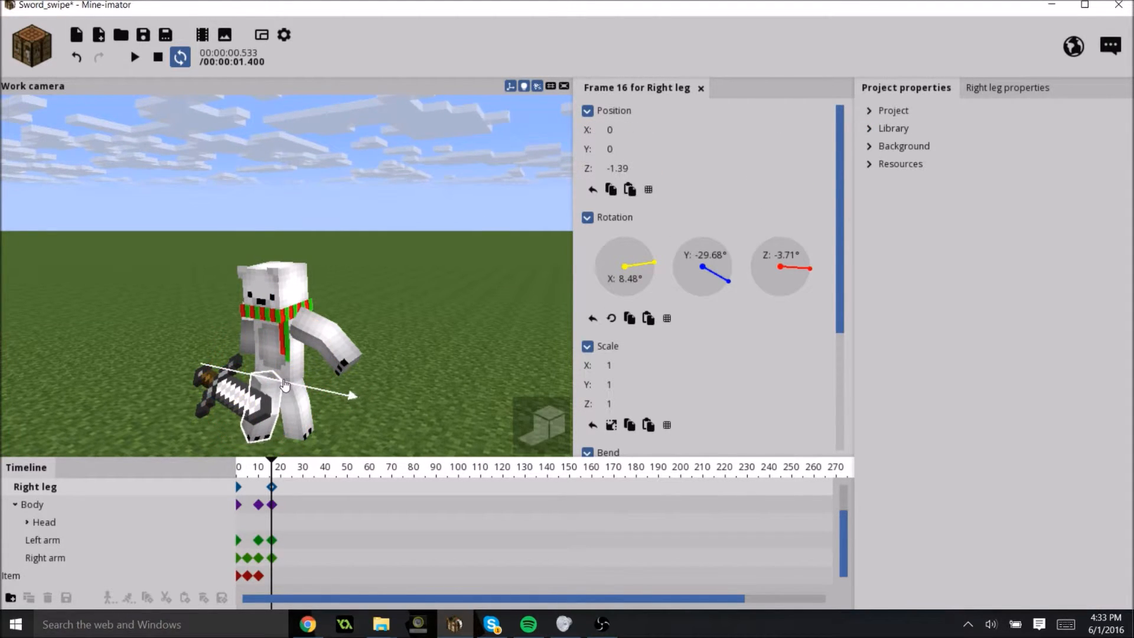
{"action": "left_click_drag", "start_coordinate": [281, 408], "coordinate": [270, 412]}
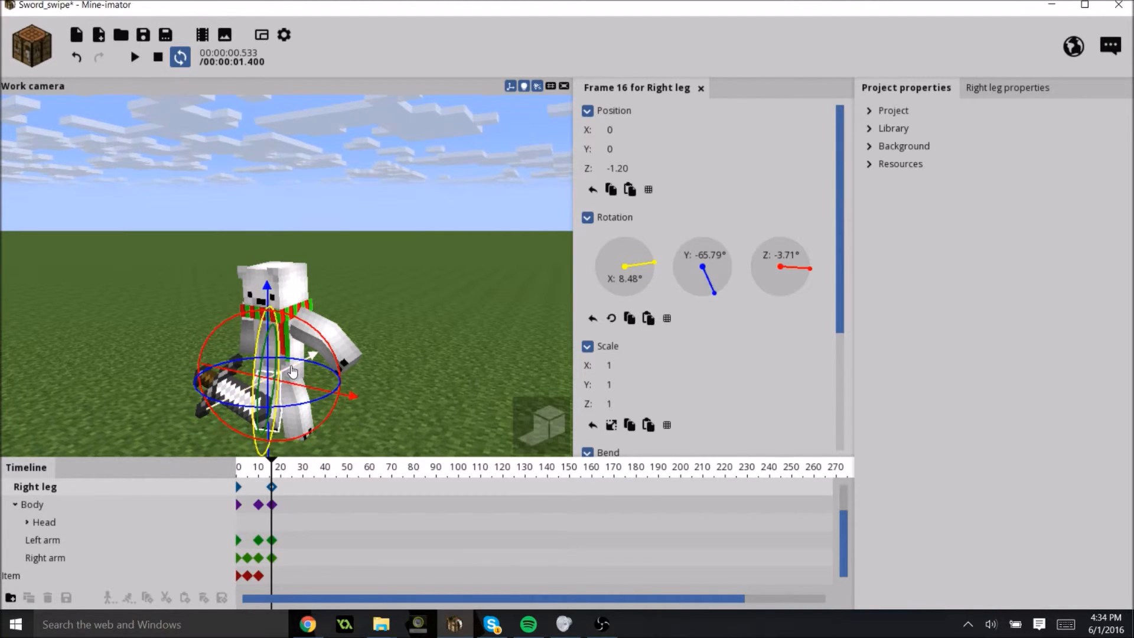
Step: Try shifting the whole Human to about -58.70 on X at frame 16, and undo the move
{"action": "left_click", "coordinate": [403, 382]}
{"action": "left_click_drag", "start_coordinate": [527, 401], "coordinate": [462, 434]}
{"action": "left_click", "coordinate": [403, 417]}
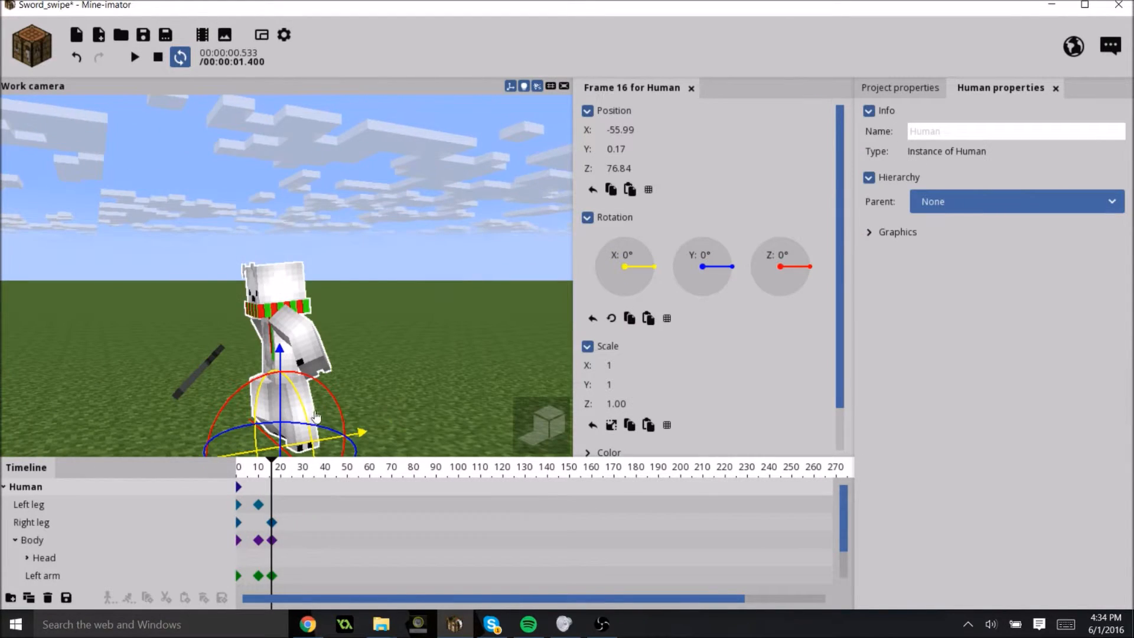
{"action": "left_click_drag", "start_coordinate": [334, 439], "coordinate": [317, 442]}
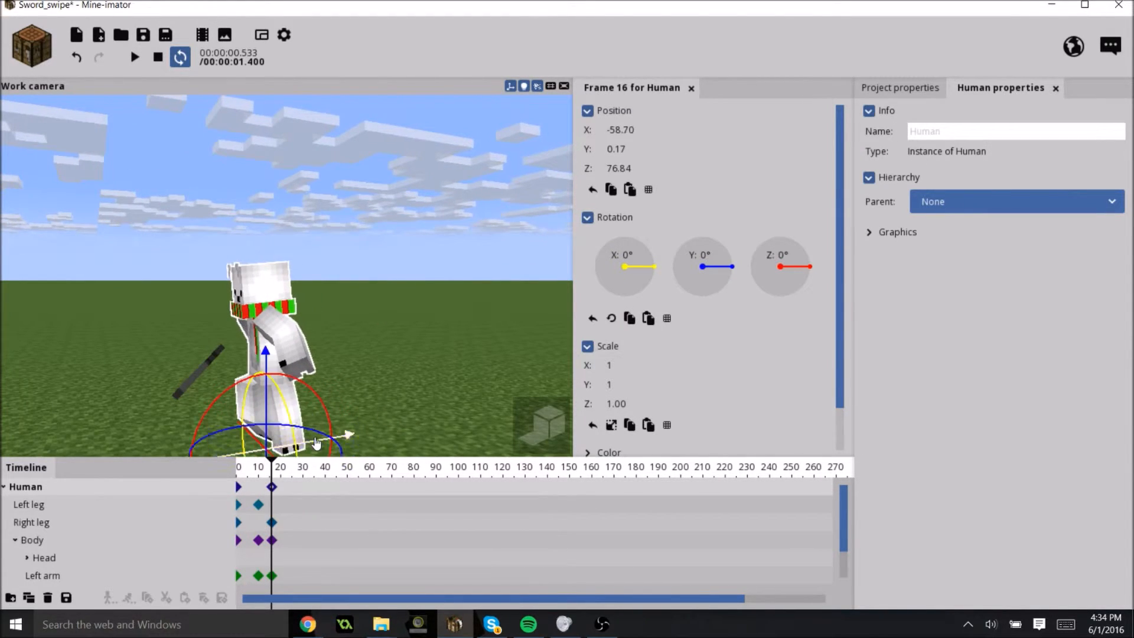
{"action": "key", "text": "ctrl+z"}
Step: Set the right leg at frame 16 to an X position of about 1.92 and a Y rotation of about -91.64°
{"action": "left_click", "coordinate": [271, 406]}
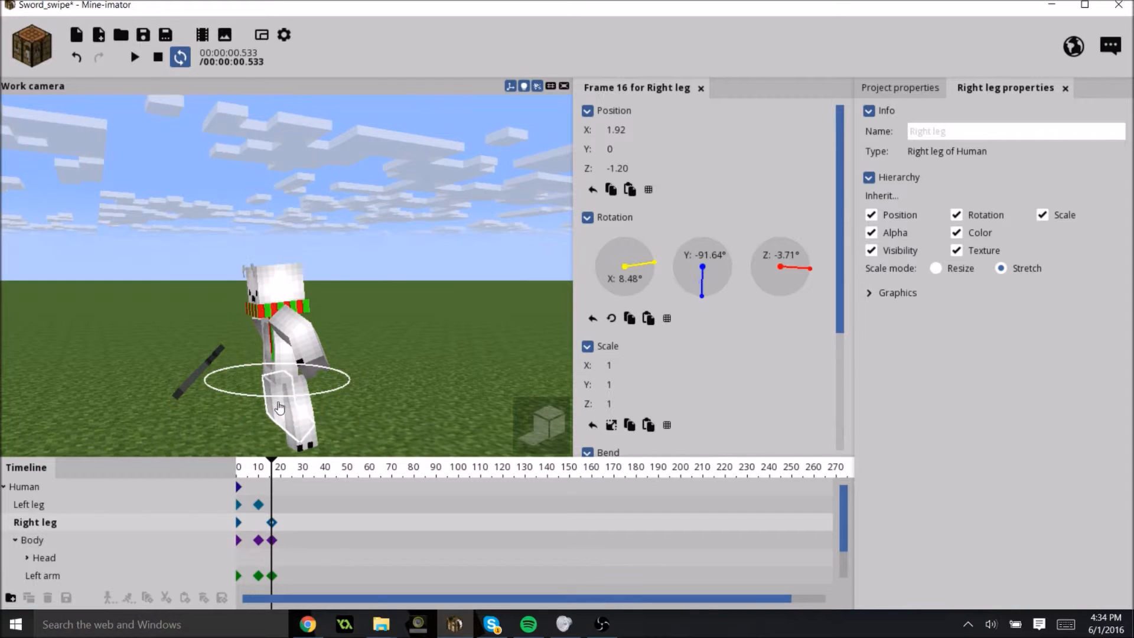
Step: Try moving the whole Human once more at frame 16, and undo that move
{"action": "left_click", "coordinate": [376, 434]}
{"action": "mouse_move", "coordinate": [465, 434]}
{"action": "left_mouse_down"}
{"action": "mouse_move", "coordinate": [509, 431]}
{"action": "mouse_move", "coordinate": [452, 424]}
{"action": "left_mouse_up"}
{"action": "left_click", "coordinate": [449, 425]}
{"action": "left_click_drag", "start_coordinate": [302, 447], "coordinate": [301, 447]}
{"action": "key", "text": "ctrl+z"}
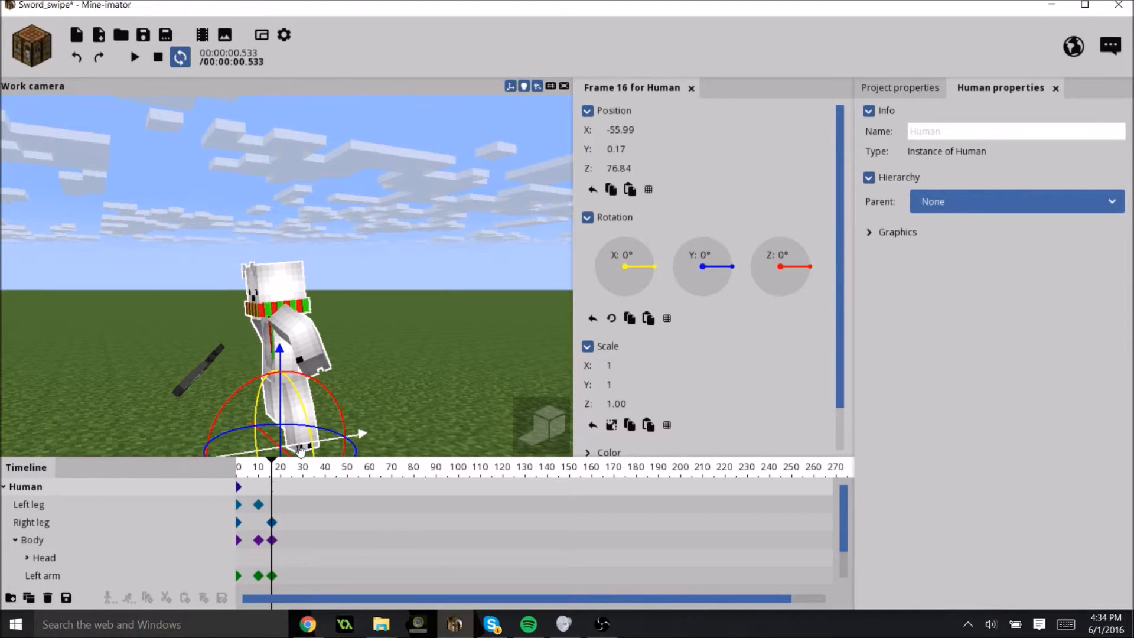
Step: Play the animation and view it from several angles to check the new right leg pose, and pause it
{"action": "left_click", "coordinate": [290, 415]}
{"action": "left_click", "coordinate": [493, 405]}
{"action": "left_click_drag", "start_coordinate": [570, 406], "coordinate": [549, 385]}
{"action": "middle_click_drag", "start_coordinate": [549, 385], "coordinate": [536, 384]}
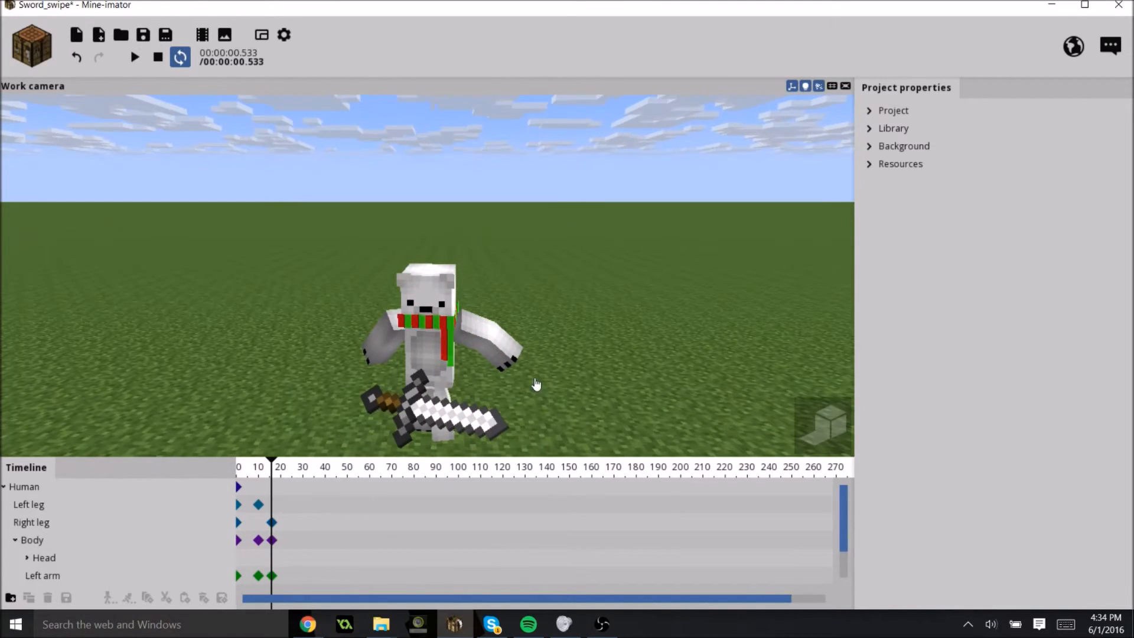
{"action": "key", "text": "space"}
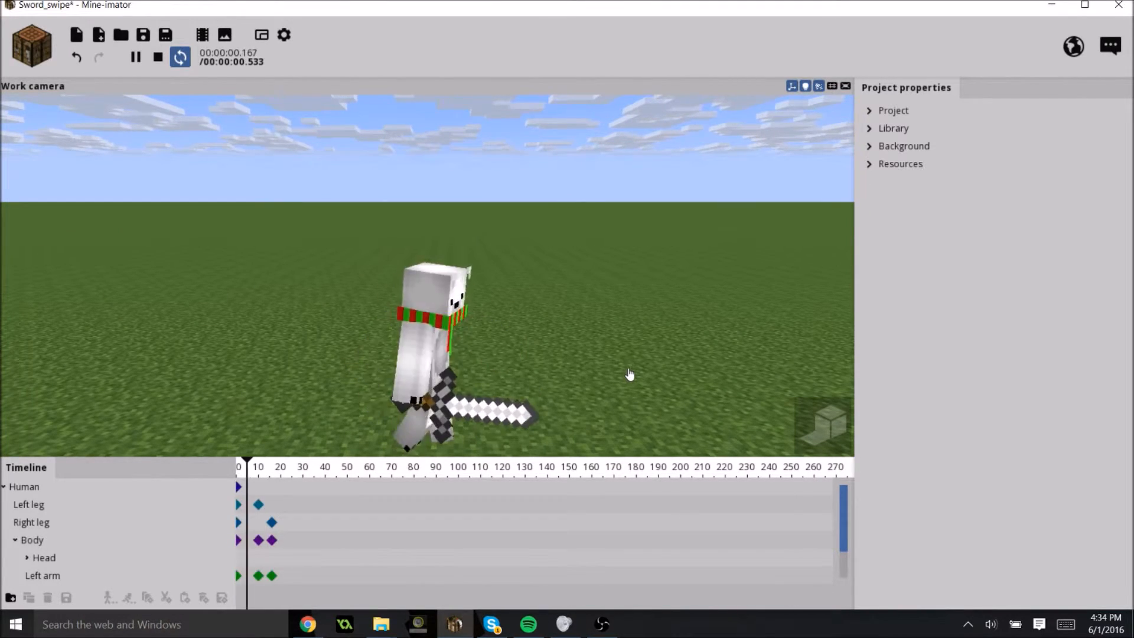
{"action": "left_click_drag", "start_coordinate": [629, 370], "coordinate": [632, 379]}
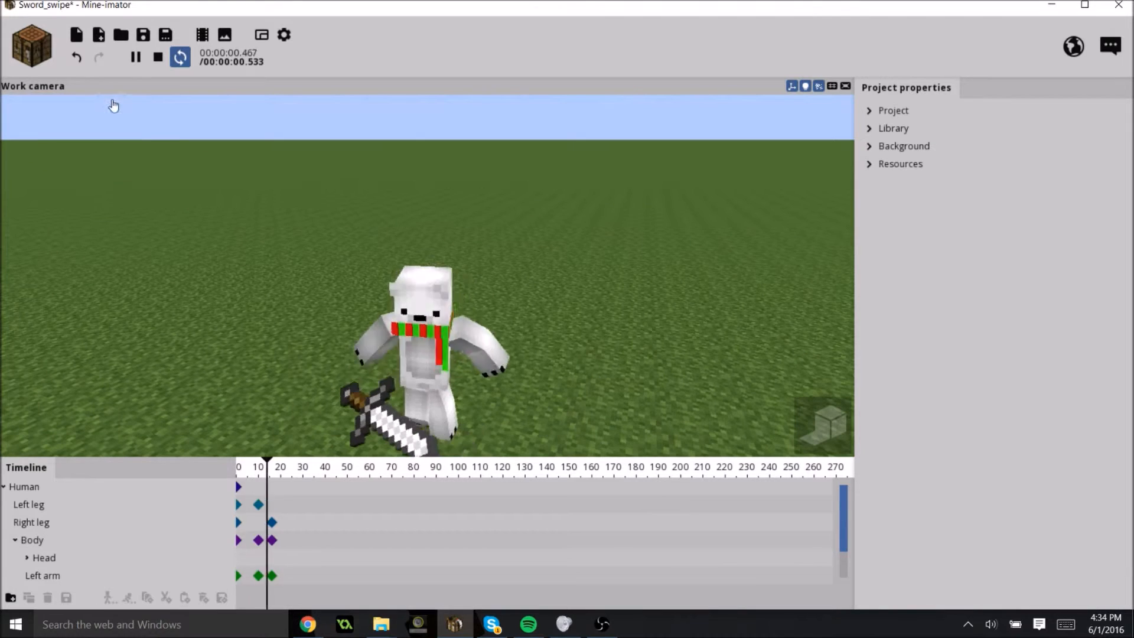
{"action": "left_click", "coordinate": [136, 57]}
Step: Add a frame 18 keyframe for the sword, placing it at about Z 43.44 with a Y rotation of about -139.70°
{"action": "left_click_drag", "start_coordinate": [263, 472], "coordinate": [280, 477]}
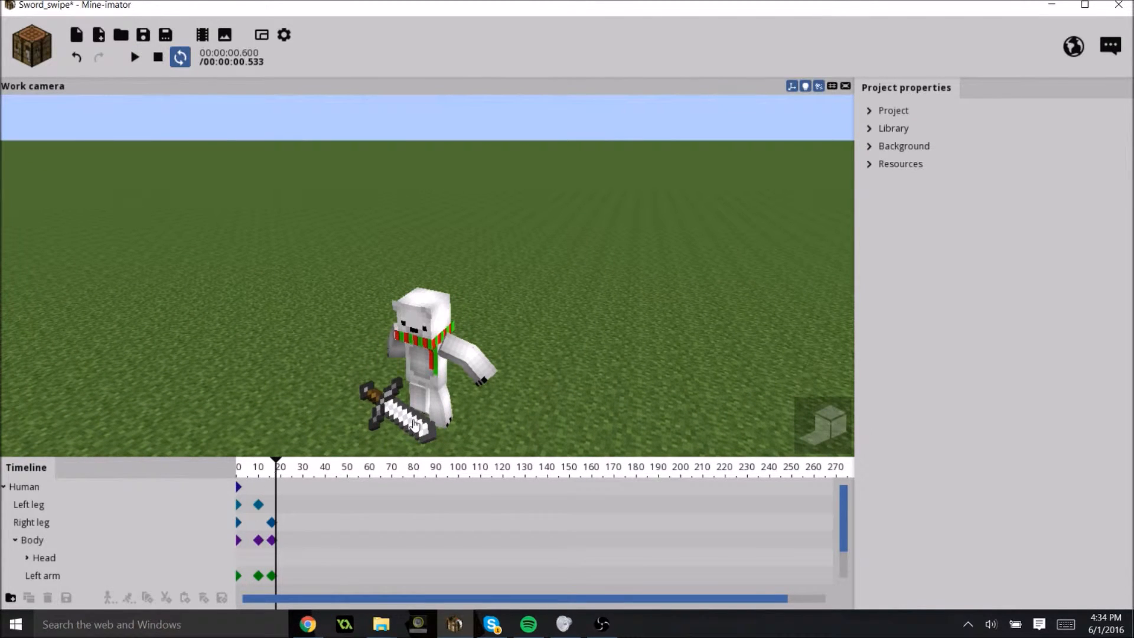
{"action": "left_click", "coordinate": [415, 425]}
{"action": "left_click_drag", "start_coordinate": [412, 420], "coordinate": [366, 389]}
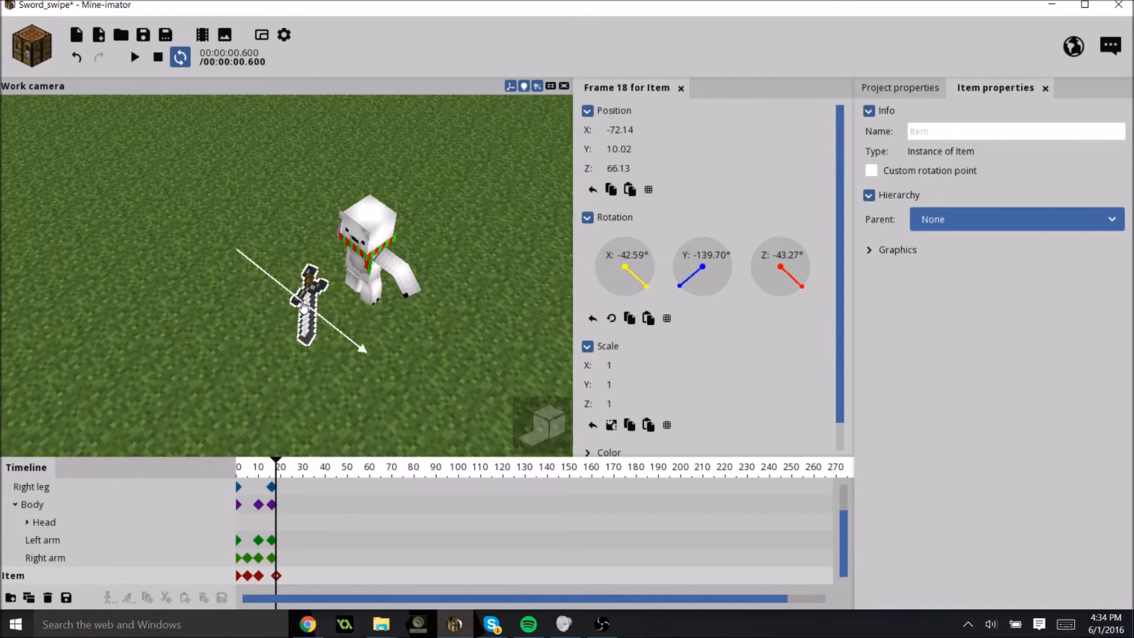
Step: Play the animation to check the sword's path from several angles, and turn off playback looping
{"action": "key", "text": "space"}
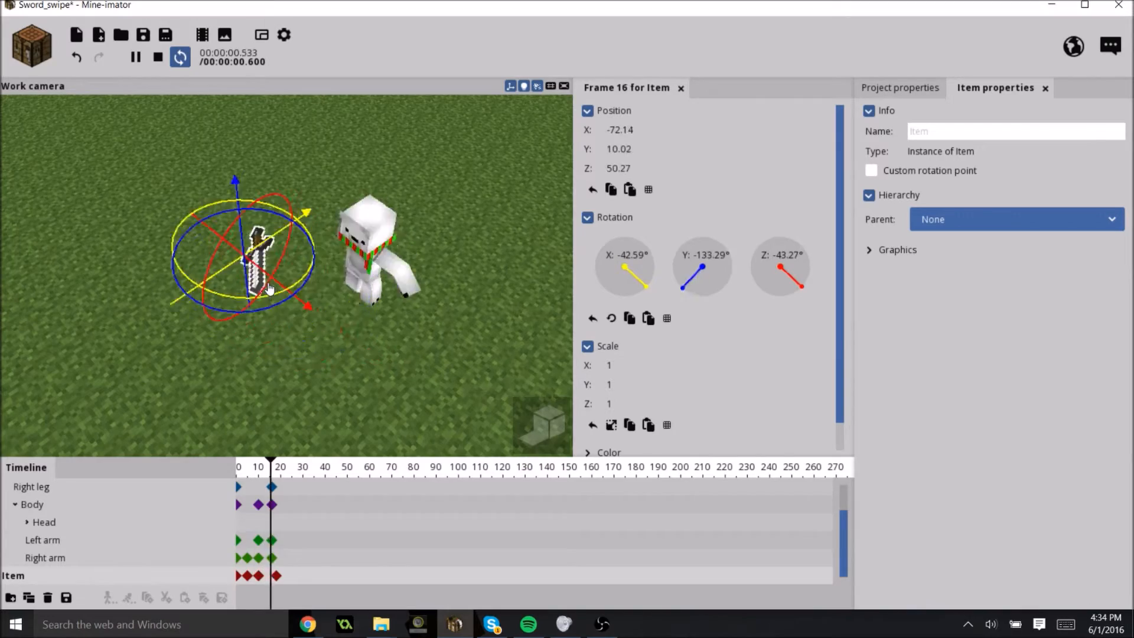
{"action": "left_click_drag", "start_coordinate": [447, 254], "coordinate": [381, 242]}
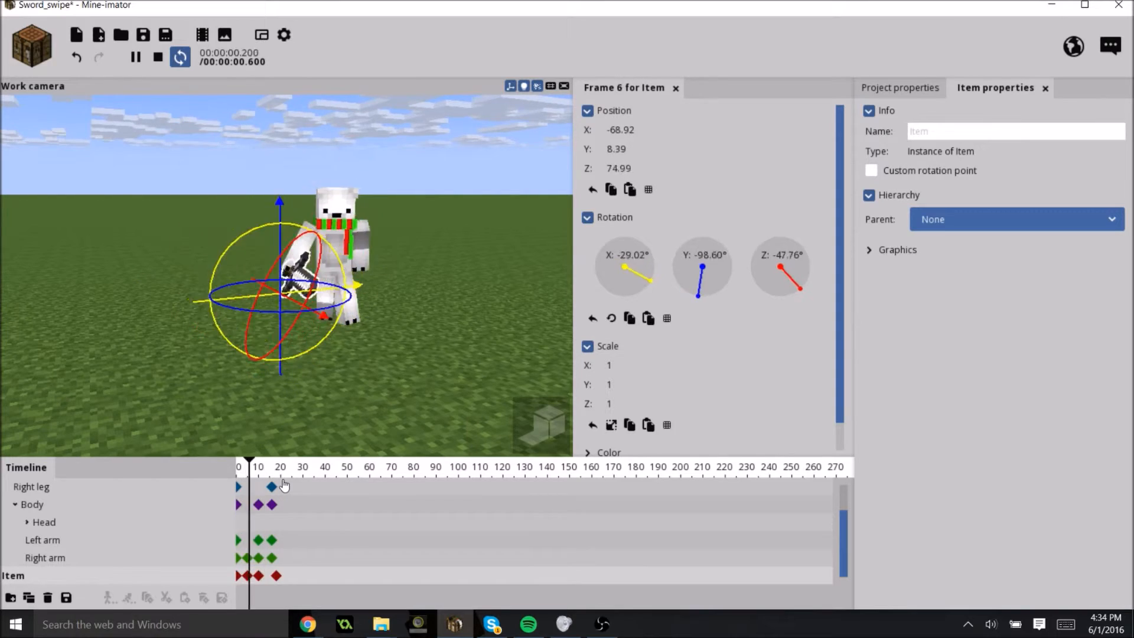
{"action": "left_click_drag", "start_coordinate": [360, 348], "coordinate": [437, 387]}
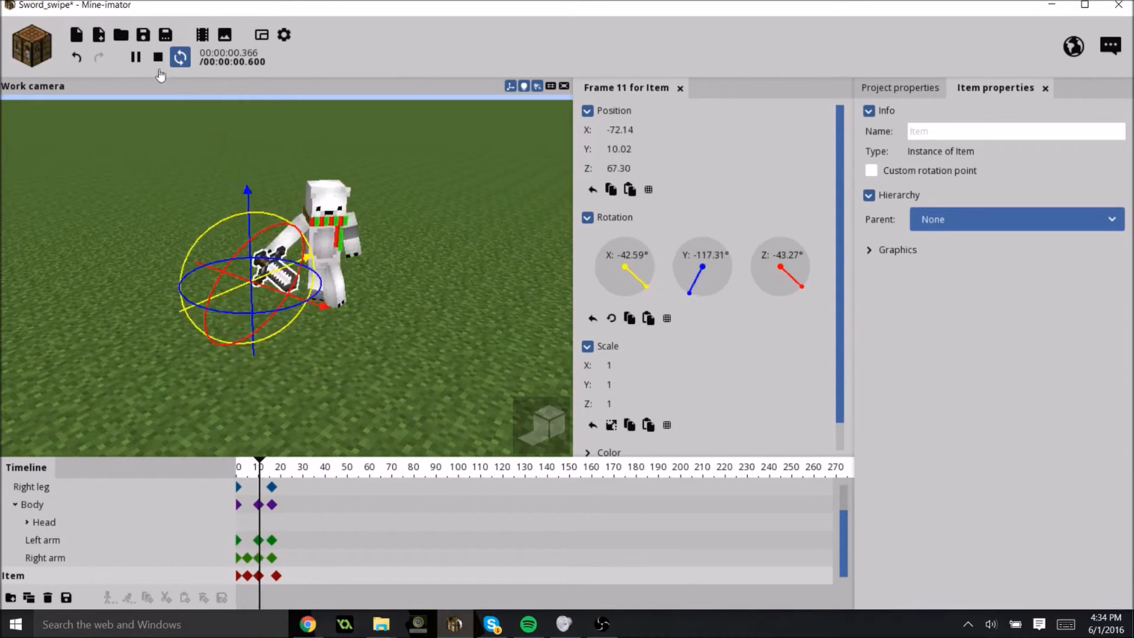
{"action": "left_click", "coordinate": [177, 61]}
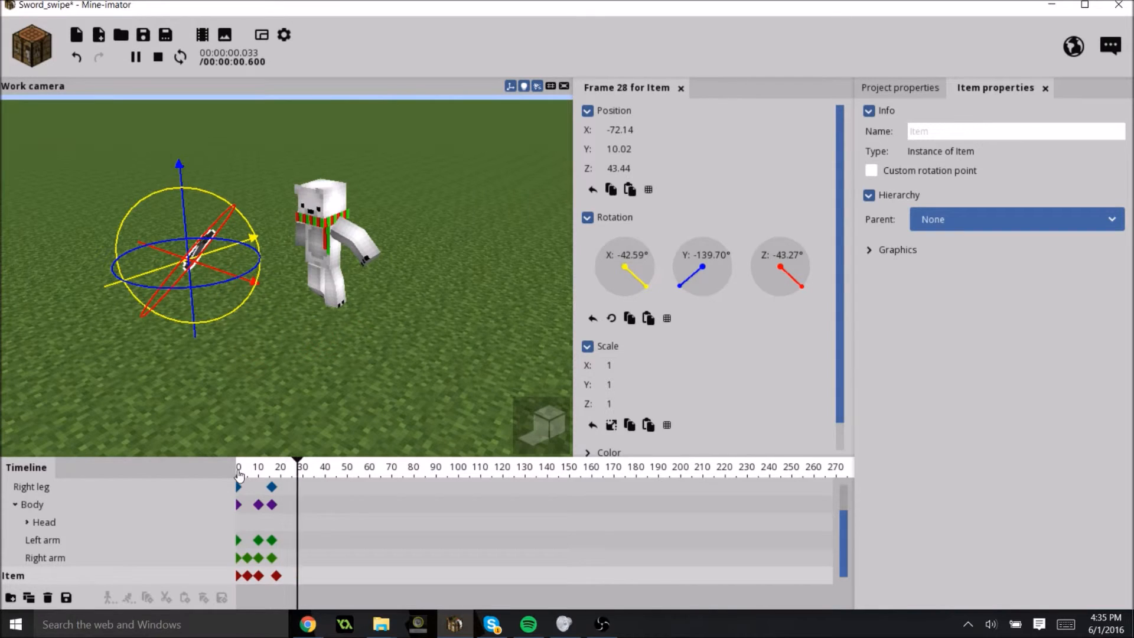
Step: Show the project's Library to look at its Human and Item entries
{"action": "left_click", "coordinate": [899, 88]}
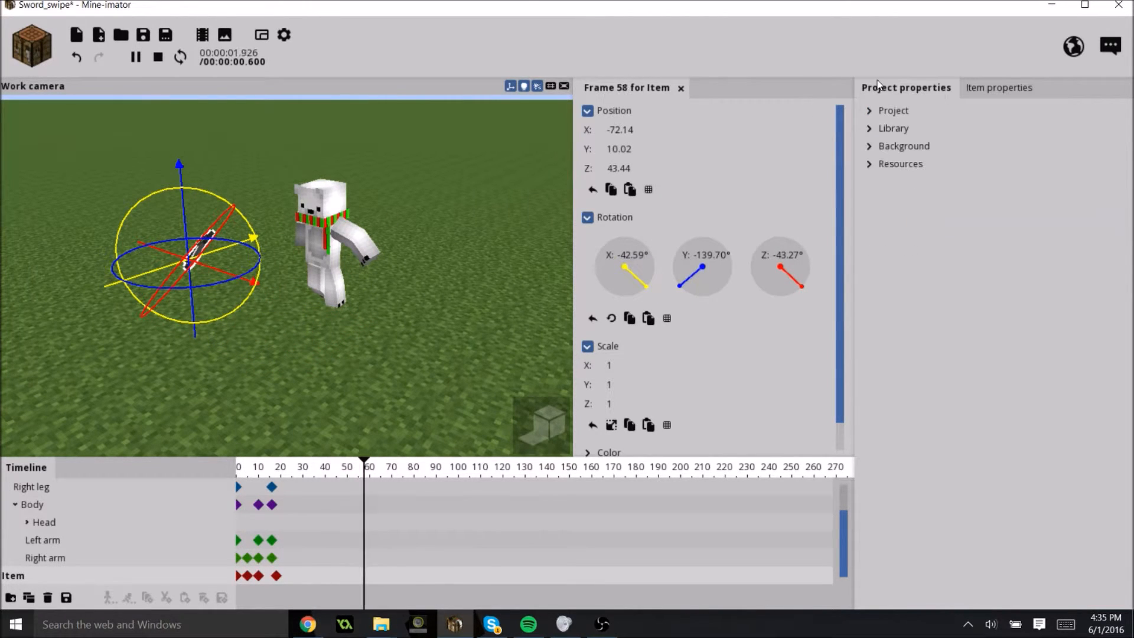
{"action": "left_click", "coordinate": [870, 130]}
{"action": "left_click", "coordinate": [870, 130]}
{"action": "left_click", "coordinate": [870, 130]}
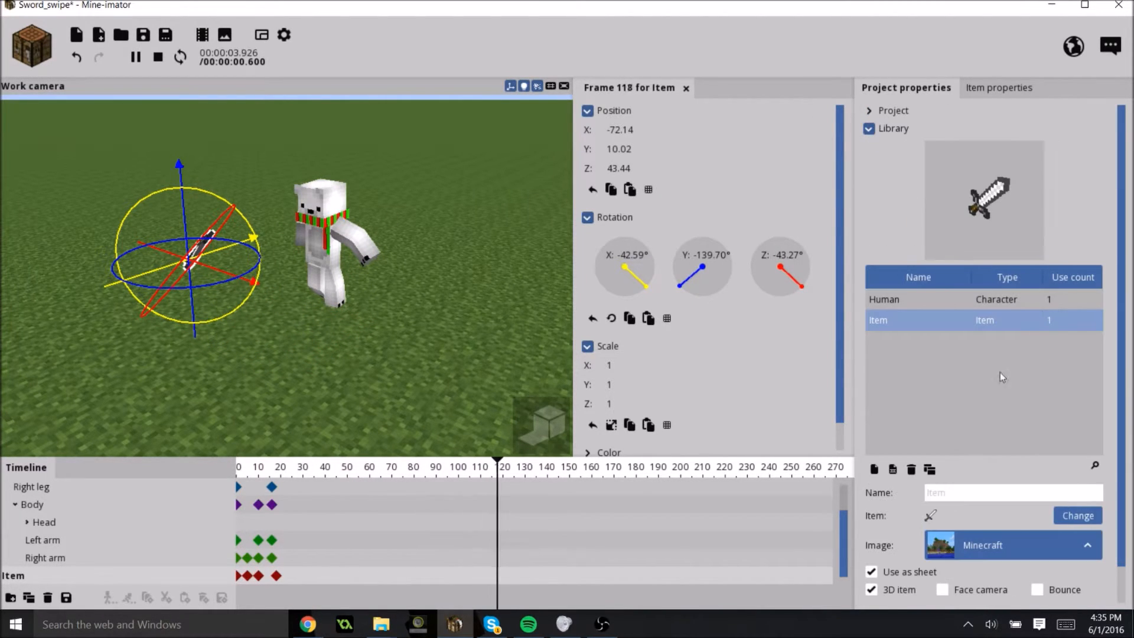
Step: Add nine more instances of the sword Item from the Library and spread several of them around the character
{"action": "triple_click", "coordinate": [892, 470]}
{"action": "triple_click", "coordinate": [892, 470]}
{"action": "triple_click", "coordinate": [892, 470]}
{"action": "left_click_drag", "start_coordinate": [234, 251], "coordinate": [306, 348]}
{"action": "left_click", "coordinate": [195, 272]}
{"action": "left_click", "coordinate": [177, 279]}
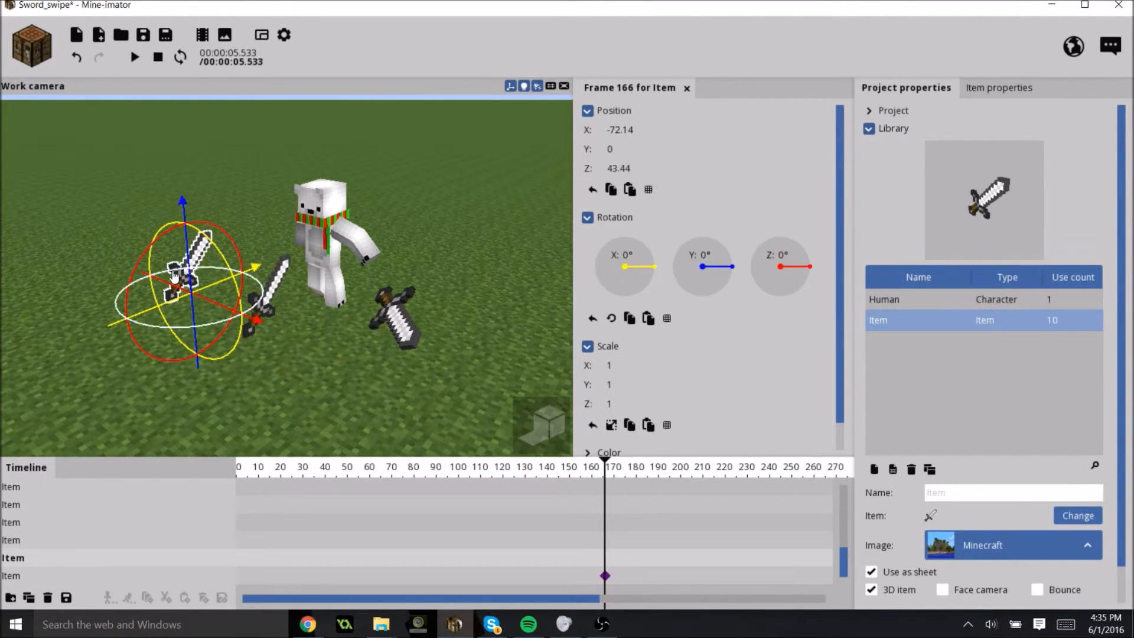
{"action": "left_click_drag", "start_coordinate": [201, 300], "coordinate": [343, 353]}
Step: Add four more instances of the Human library entry, duplicate that entry, and place one instance of the duplicate
{"action": "left_click", "coordinate": [1010, 302]}
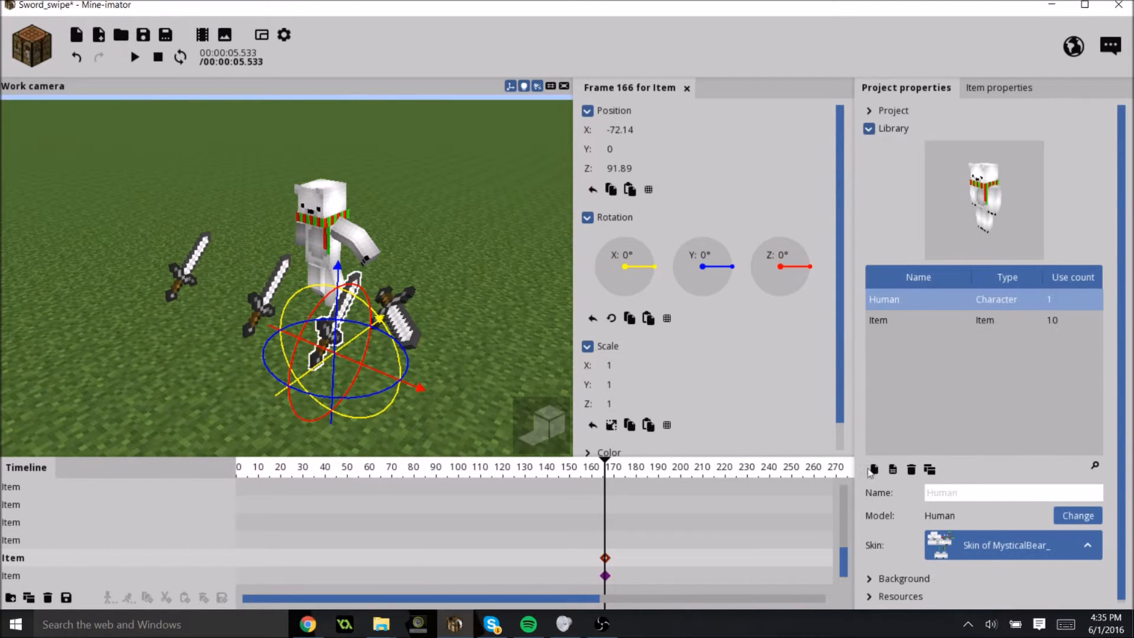
{"action": "left_click", "coordinate": [891, 469]}
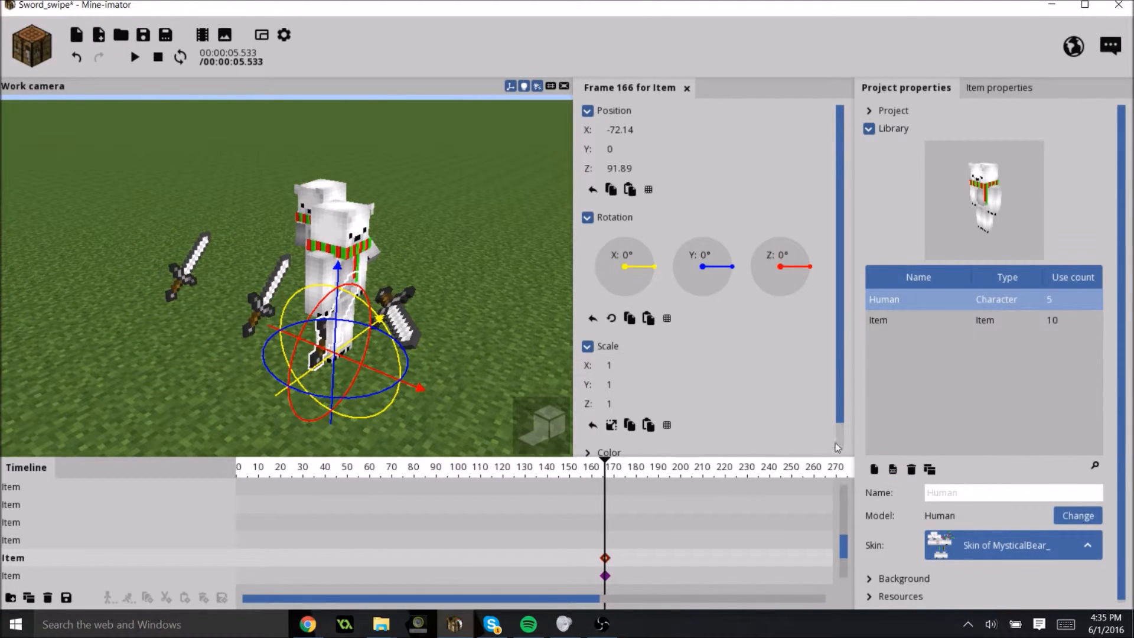
{"action": "left_click", "coordinate": [926, 470]}
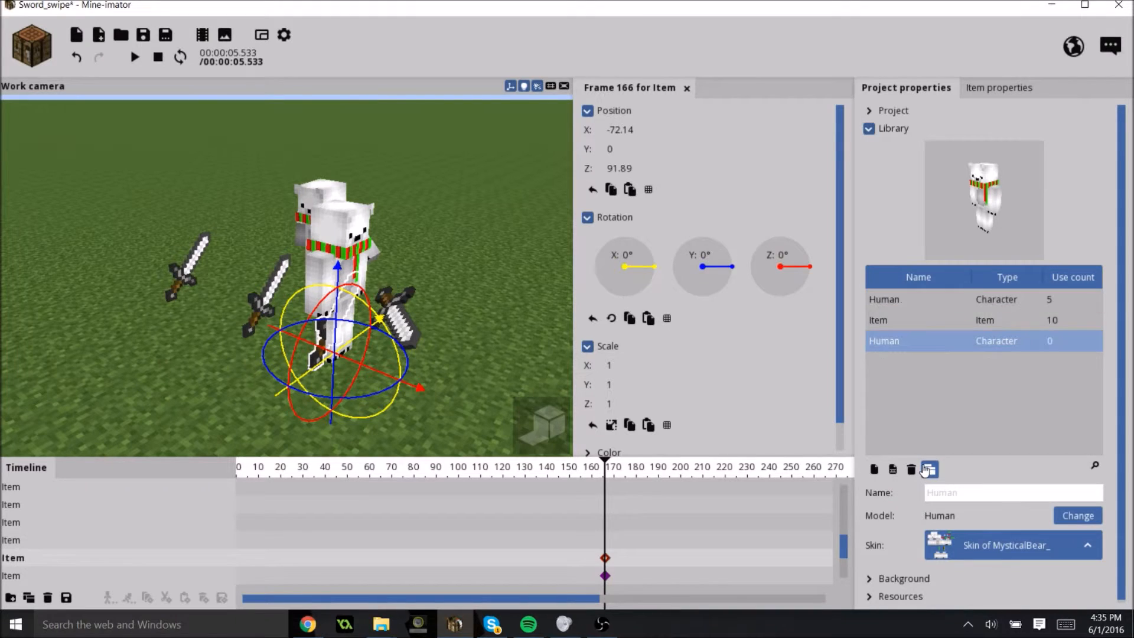
{"action": "left_click", "coordinate": [892, 470]}
{"action": "left_click", "coordinate": [332, 260]}
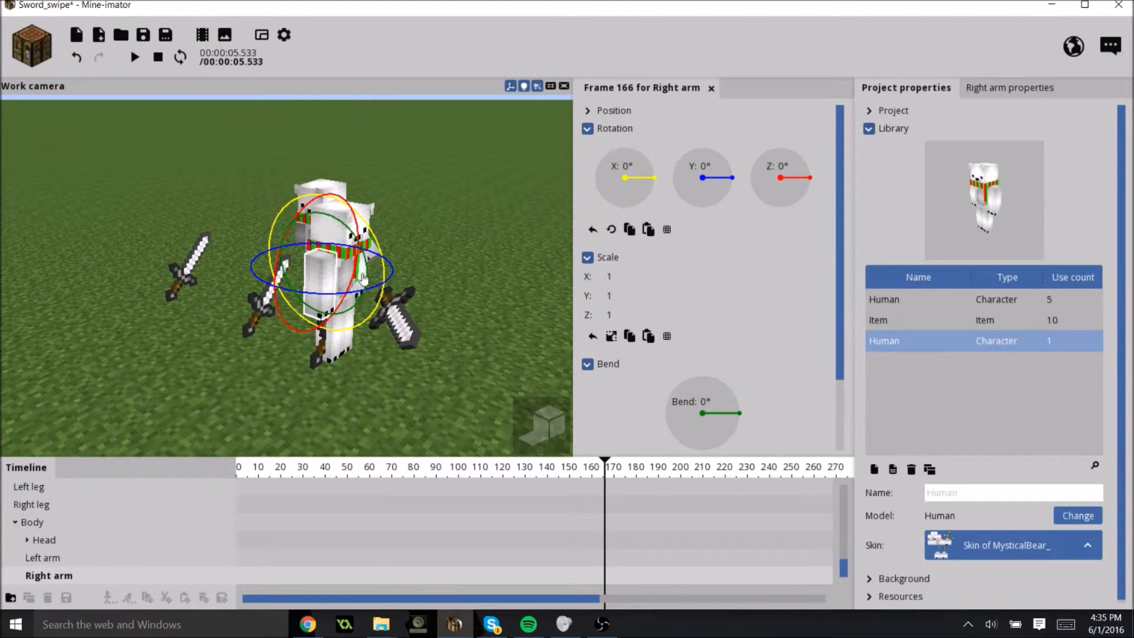
Step: Delete every Human and Item entry from the Library, emptying the scene and the timeline
{"action": "left_click", "coordinate": [910, 470]}
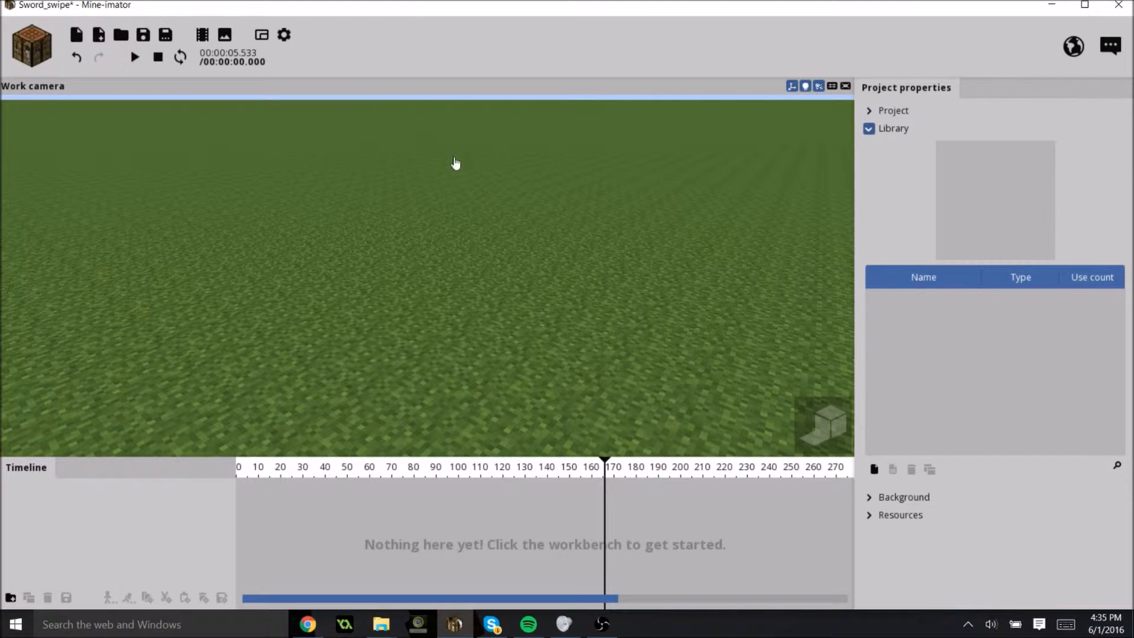
Step: In the project's Background settings, replace the cloud texture with Untitled.png from the Desktop
{"action": "left_click", "coordinate": [869, 128]}
{"action": "left_click", "coordinate": [868, 146]}
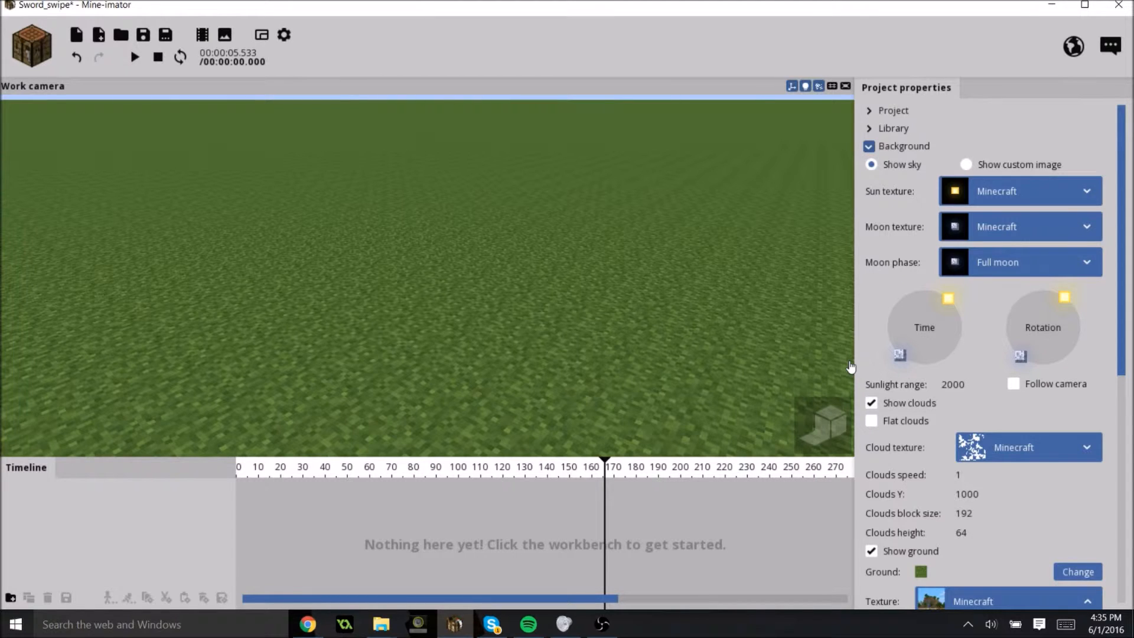
{"action": "left_click_drag", "start_coordinate": [1128, 352], "coordinate": [1112, 435]}
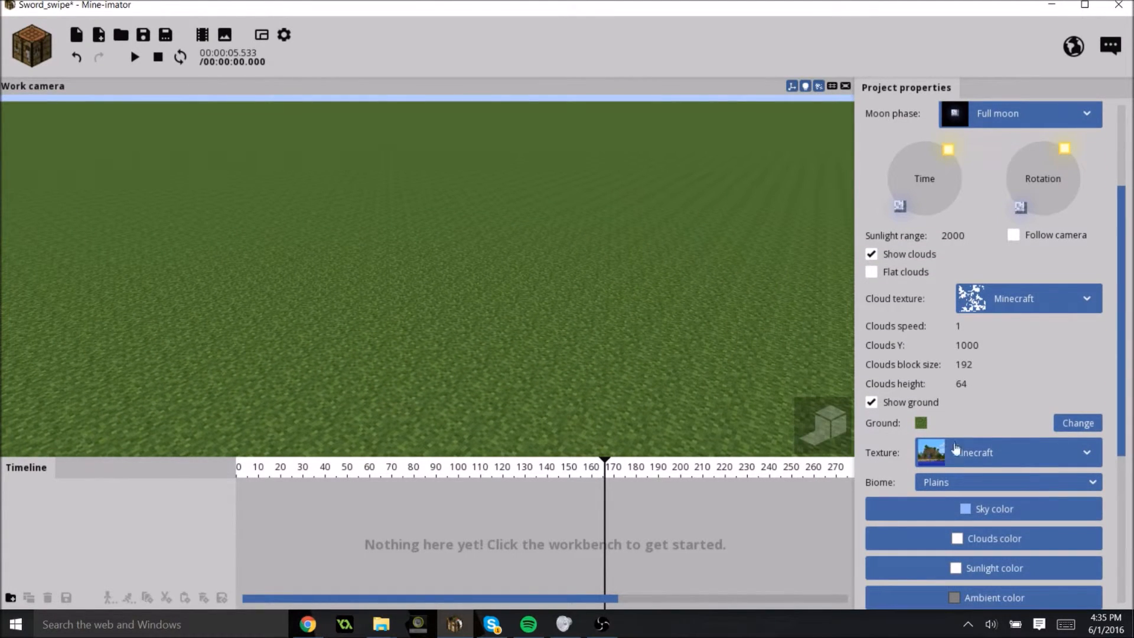
{"action": "left_click", "coordinate": [992, 300]}
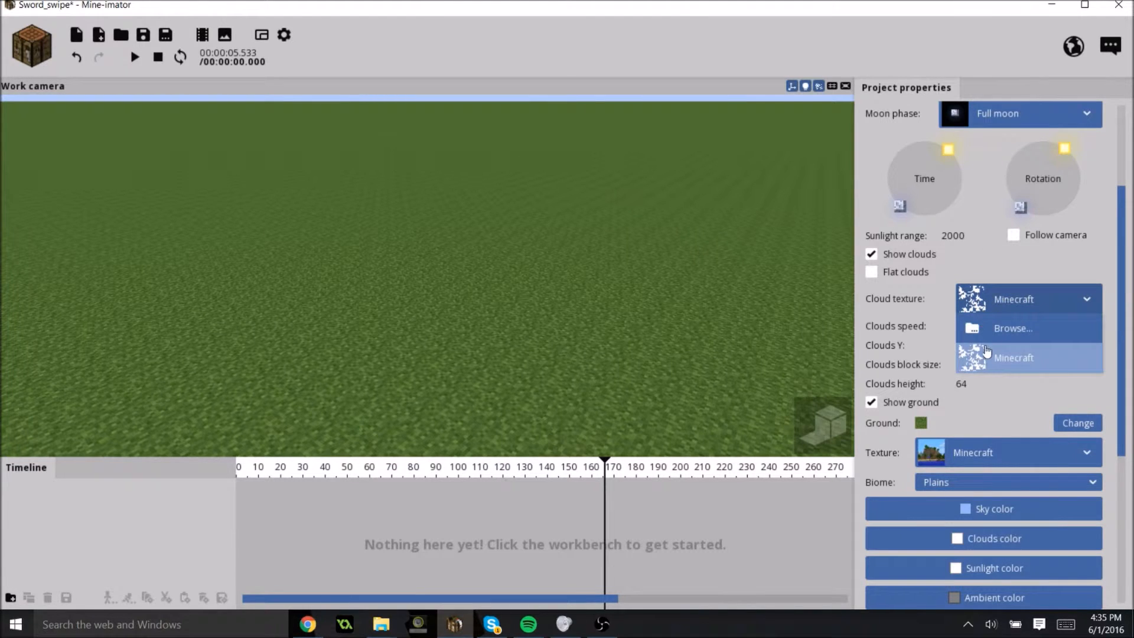
{"action": "left_click", "coordinate": [992, 328]}
{"action": "scroll", "coordinate": [242, 118], "scroll_direction": "up", "scroll_amount": 2}
{"action": "left_click", "coordinate": [240, 104]}
{"action": "scroll", "coordinate": [239, 103], "scroll_direction": "down", "scroll_amount": 1}
{"action": "scroll", "coordinate": [242, 89], "scroll_direction": "up", "scroll_amount": 1}
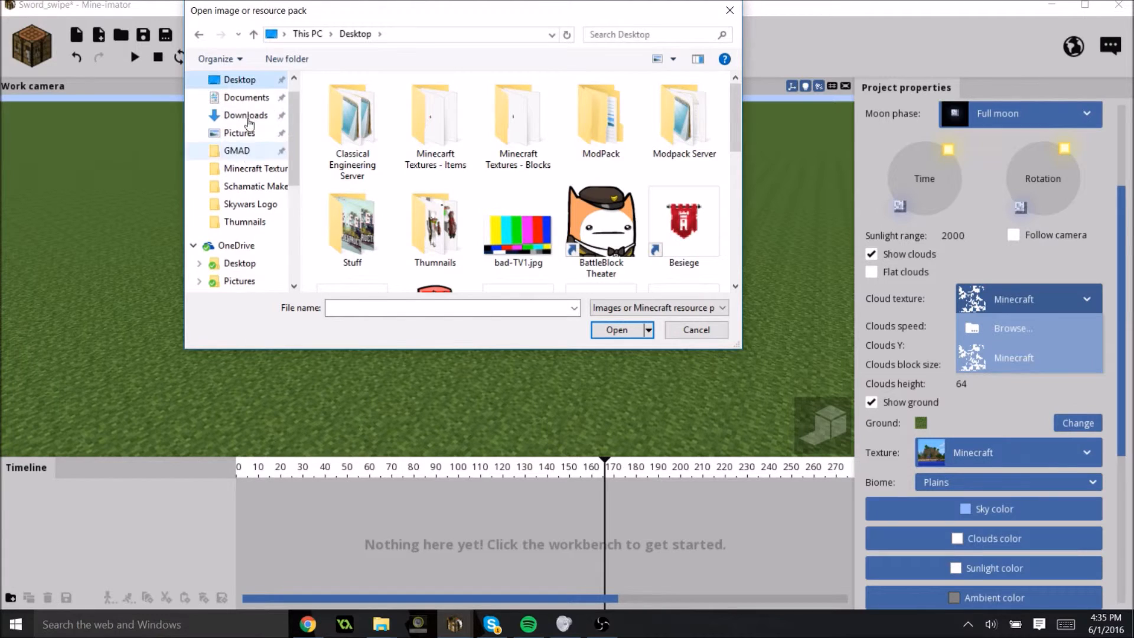
{"action": "scroll", "coordinate": [526, 177], "scroll_direction": "down", "scroll_amount": 5}
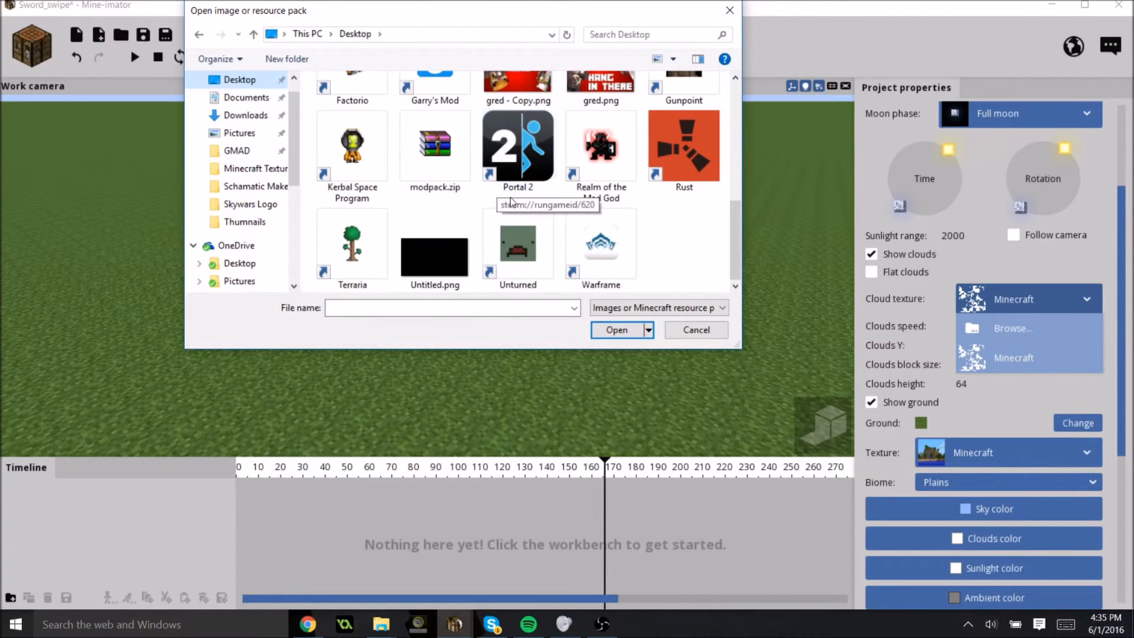
{"action": "double_click", "coordinate": [456, 258]}
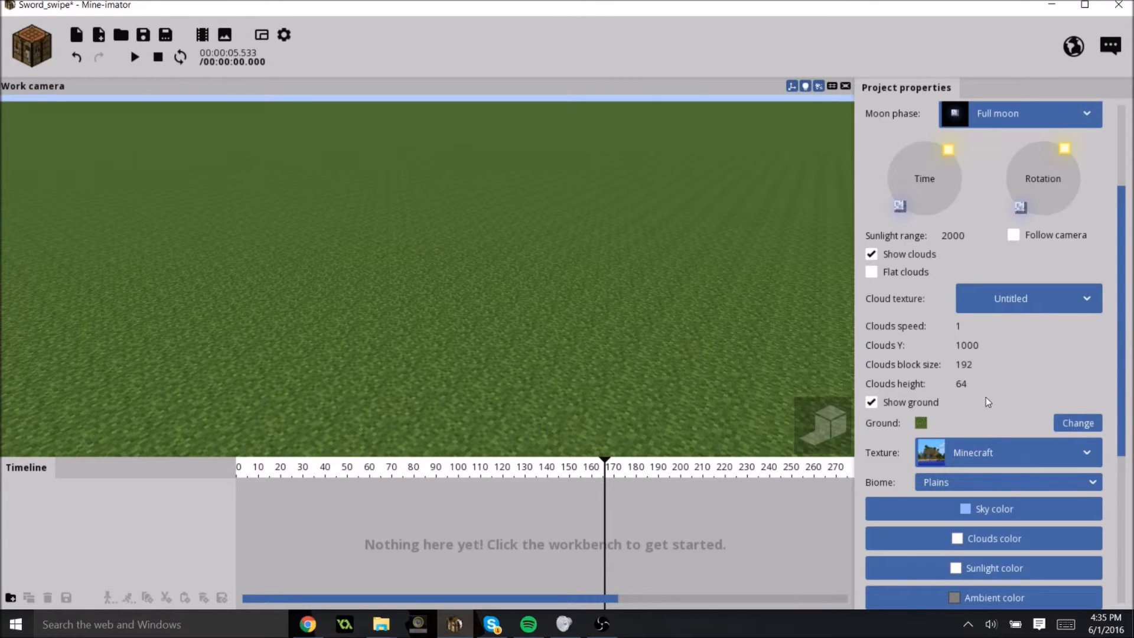
Step: Replace the ground texture with Untitled.png from the Desktop
{"action": "mouse_move", "coordinate": [614, 319]}
{"action": "left_mouse_down"}
{"action": "mouse_move", "coordinate": [615, 259]}
{"action": "mouse_move", "coordinate": [615, 322]}
{"action": "left_mouse_up"}
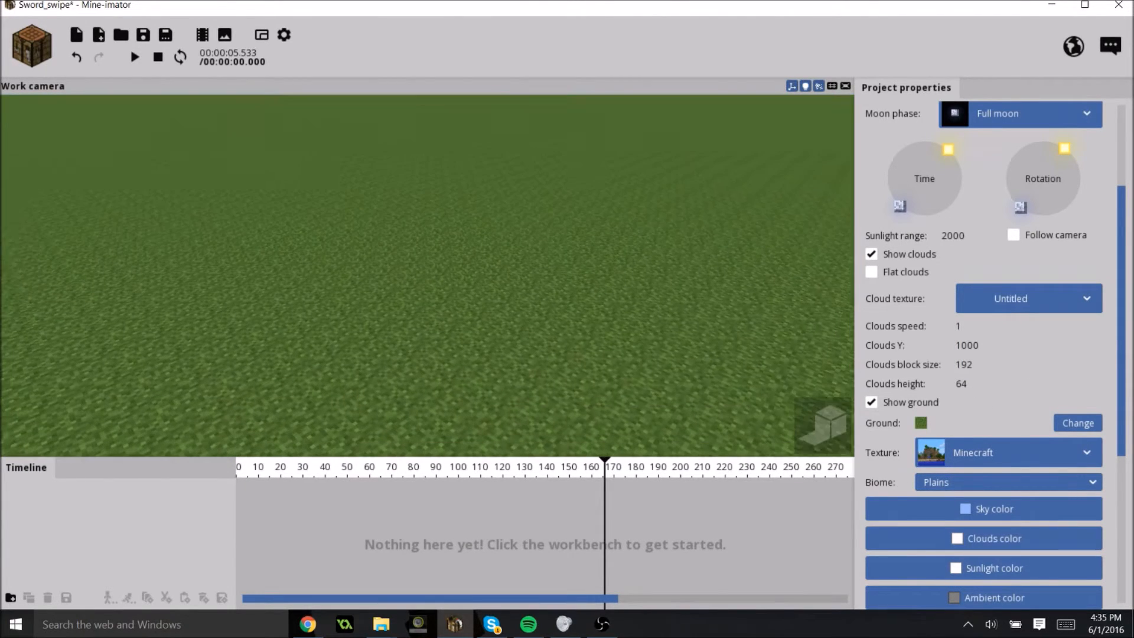
{"action": "left_click", "coordinate": [1004, 459]}
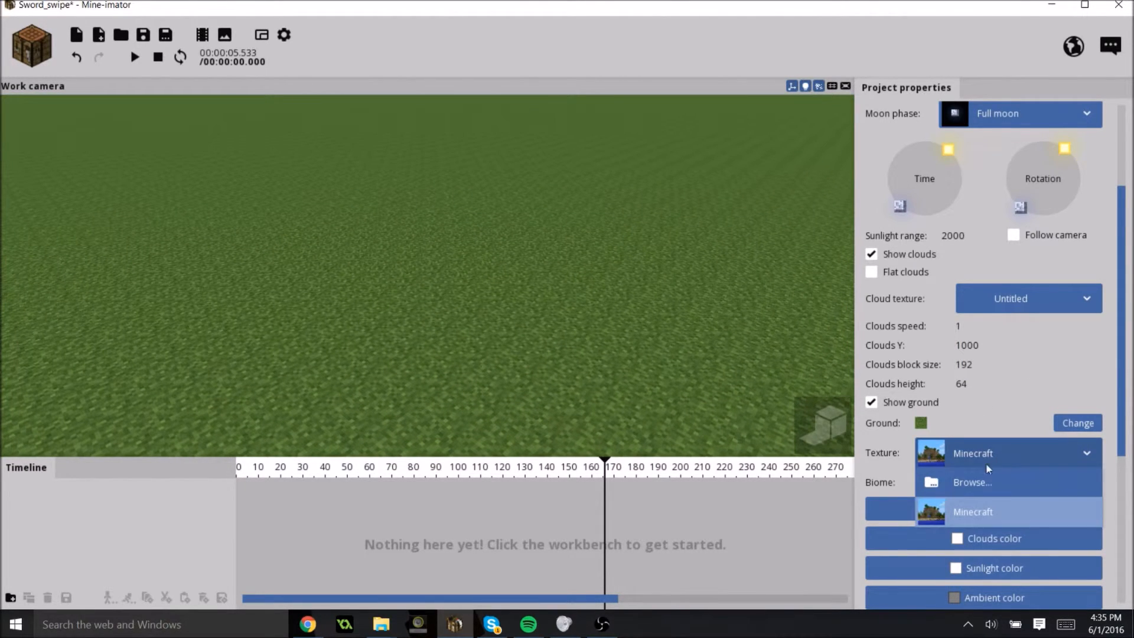
{"action": "left_click", "coordinate": [957, 484]}
{"action": "scroll", "coordinate": [452, 220], "scroll_direction": "down", "scroll_amount": 3}
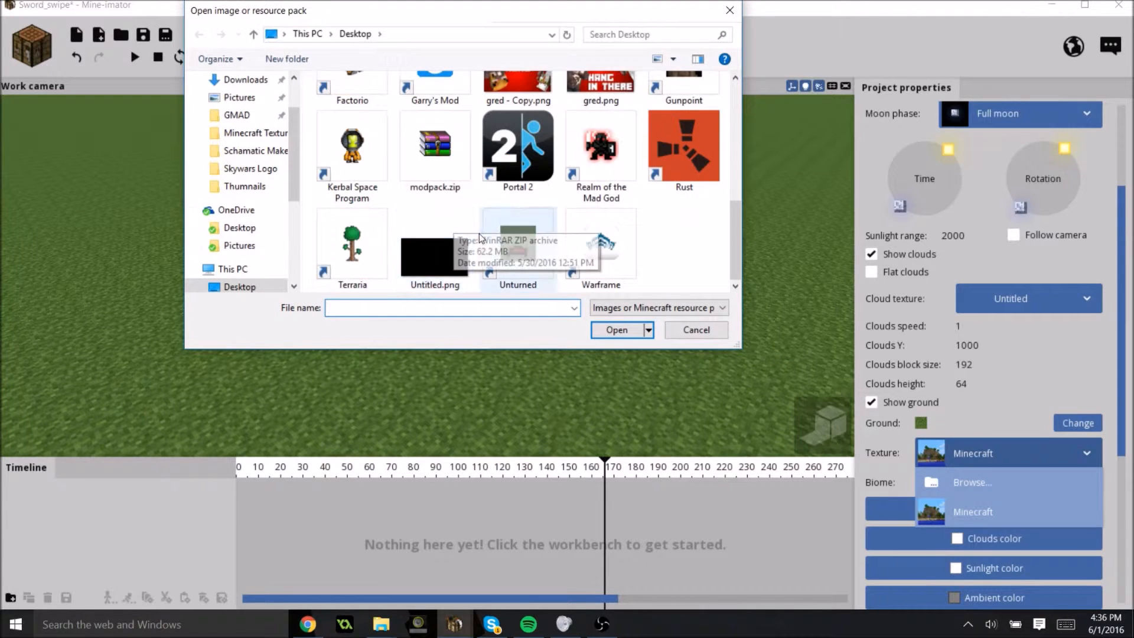
{"action": "double_click", "coordinate": [405, 245]}
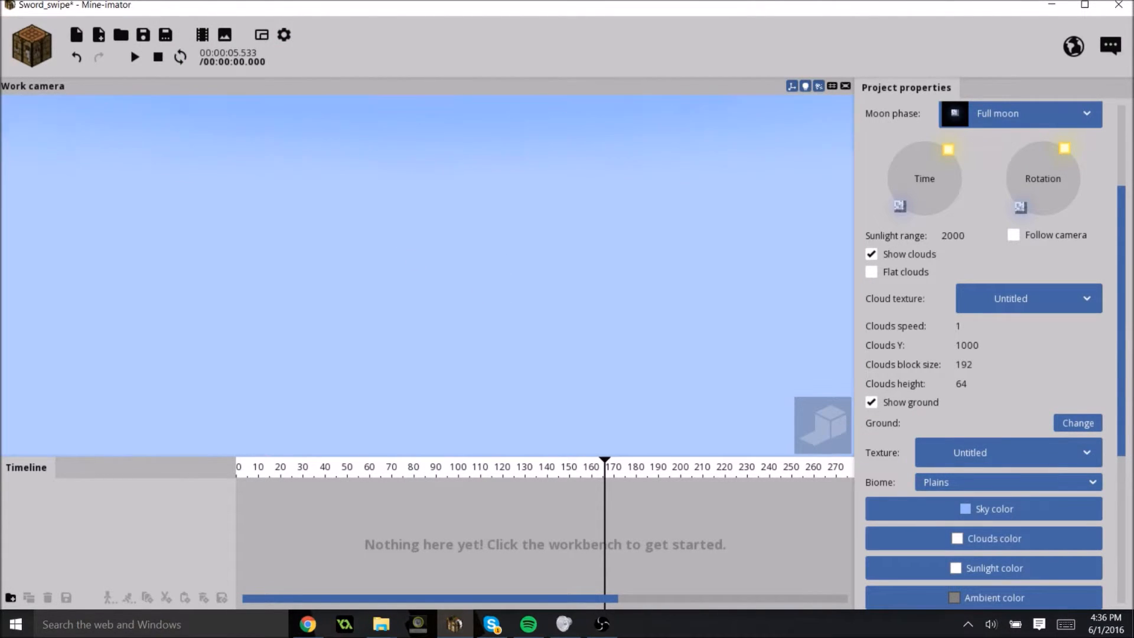
Step: Set the sky color to white (FFFFFF) and show the project's Library again
{"action": "left_click", "coordinate": [958, 507]}
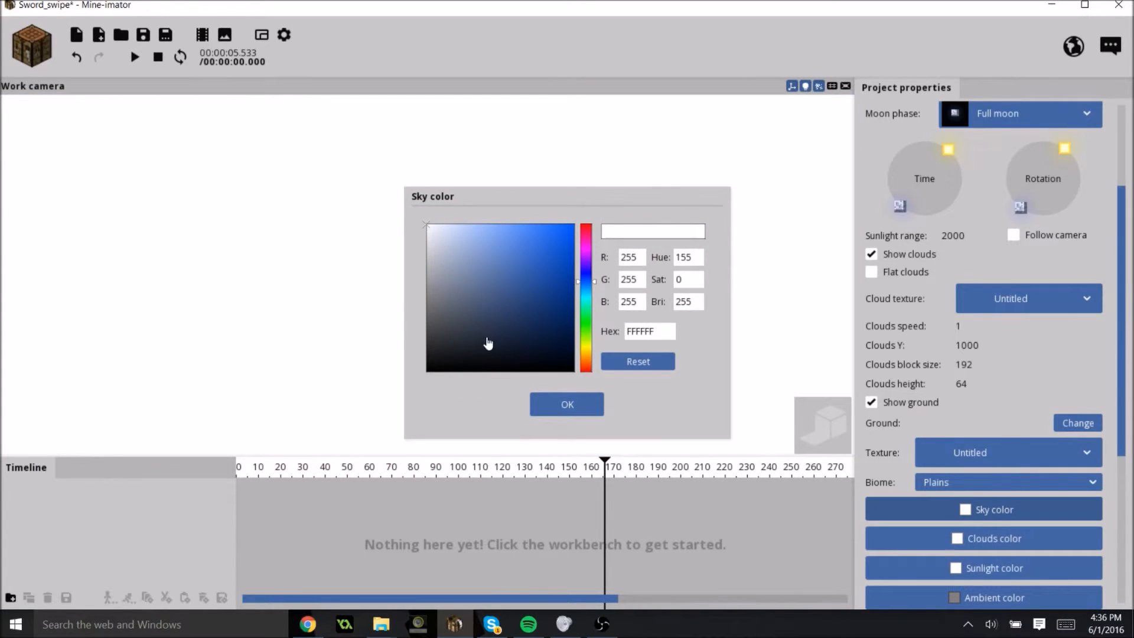
{"action": "left_click", "coordinate": [557, 403]}
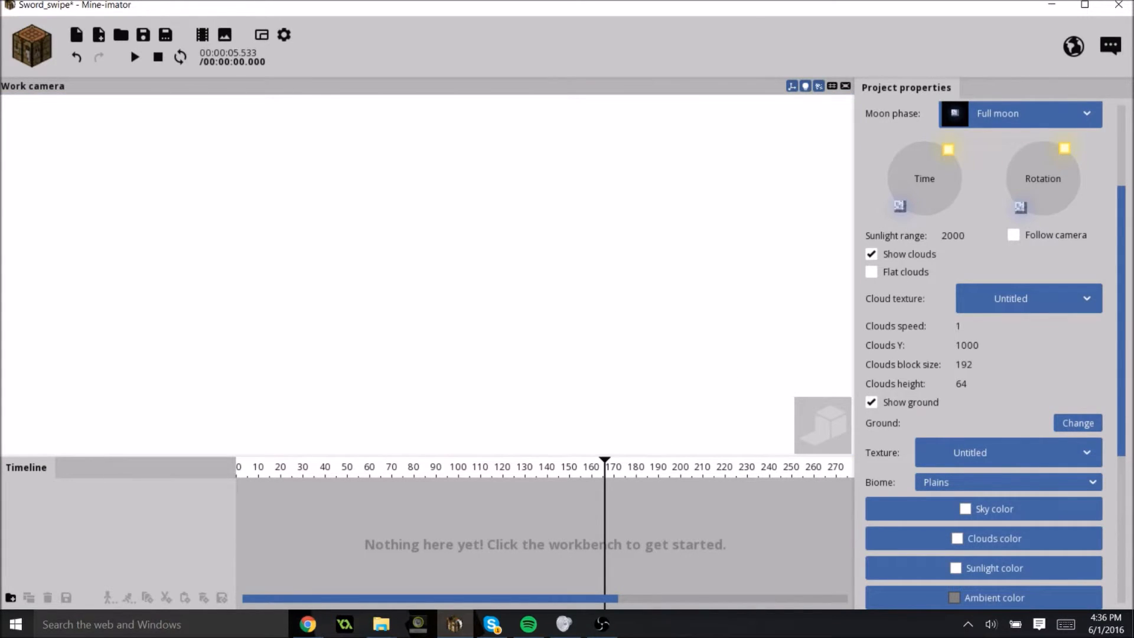
{"action": "left_click_drag", "start_coordinate": [1127, 206], "coordinate": [1107, 114]}
{"action": "left_click", "coordinate": [886, 130]}
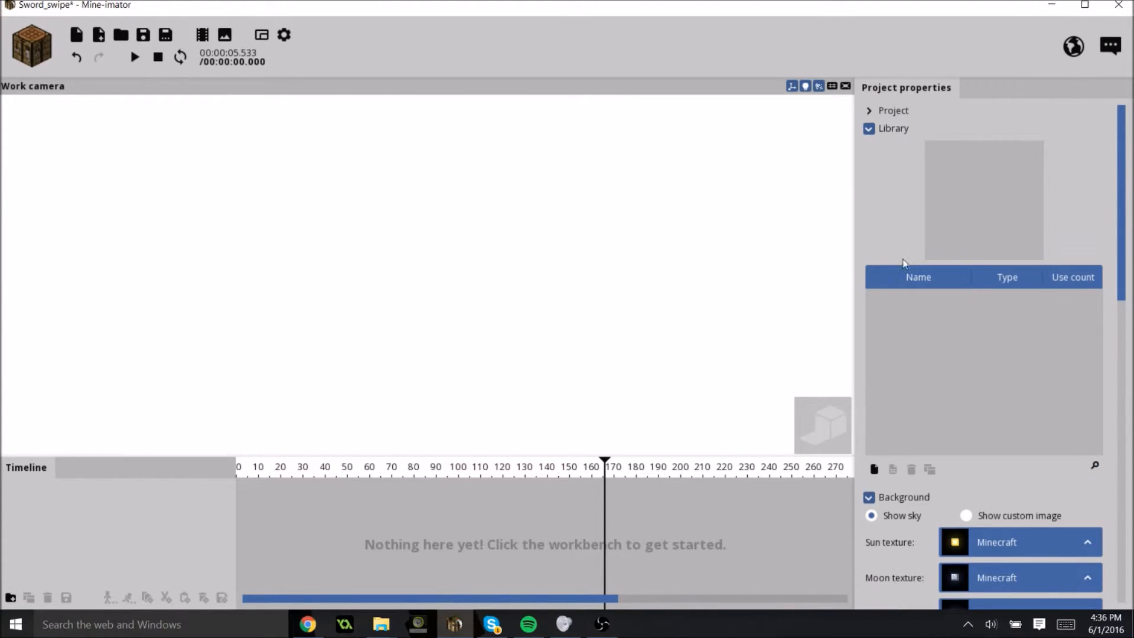
Step: Create a Human character with a skin downloaded by entering the player's username
{"action": "left_click", "coordinate": [32, 45]}
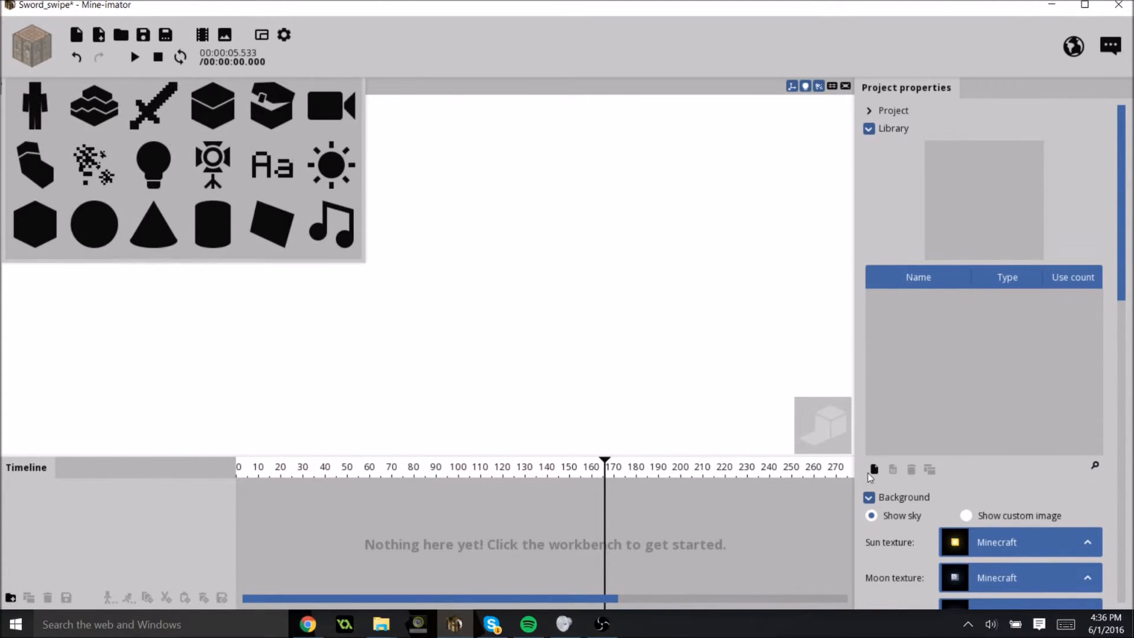
{"action": "left_click", "coordinate": [36, 110]}
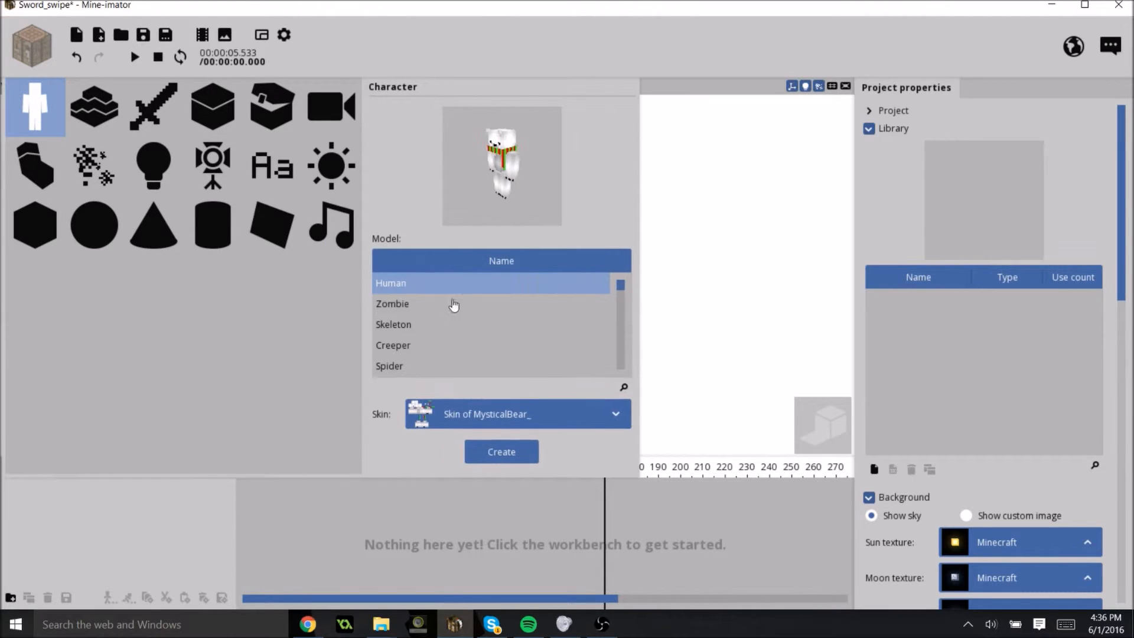
{"action": "left_click", "coordinate": [440, 411]}
{"action": "left_click", "coordinate": [454, 475]}
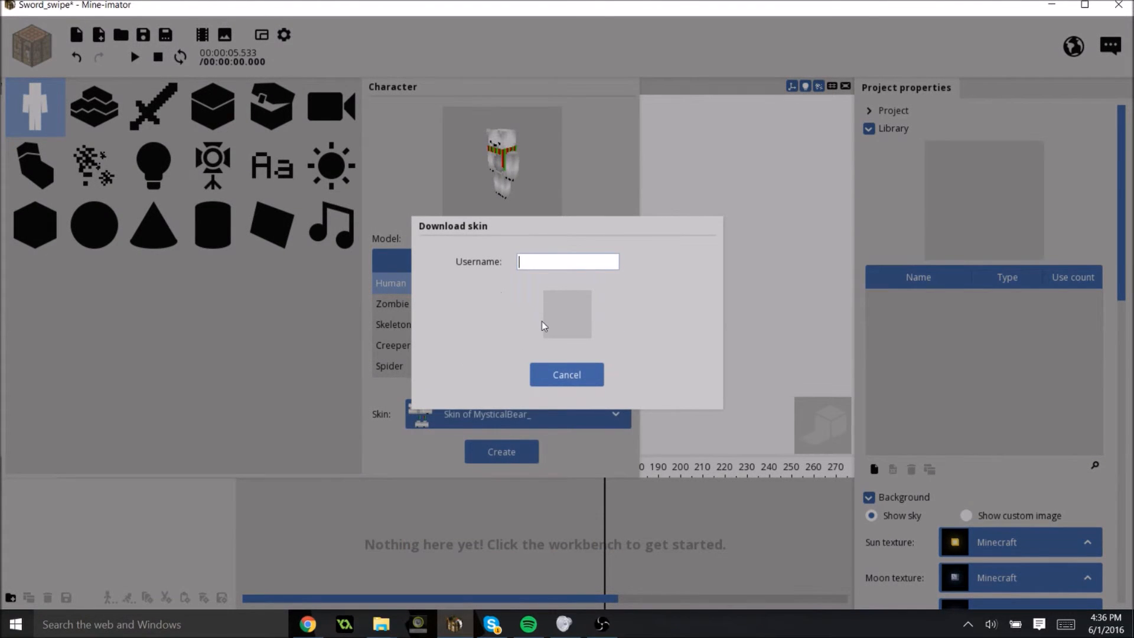
{"action": "type", "text": "ReachableSkink0"}
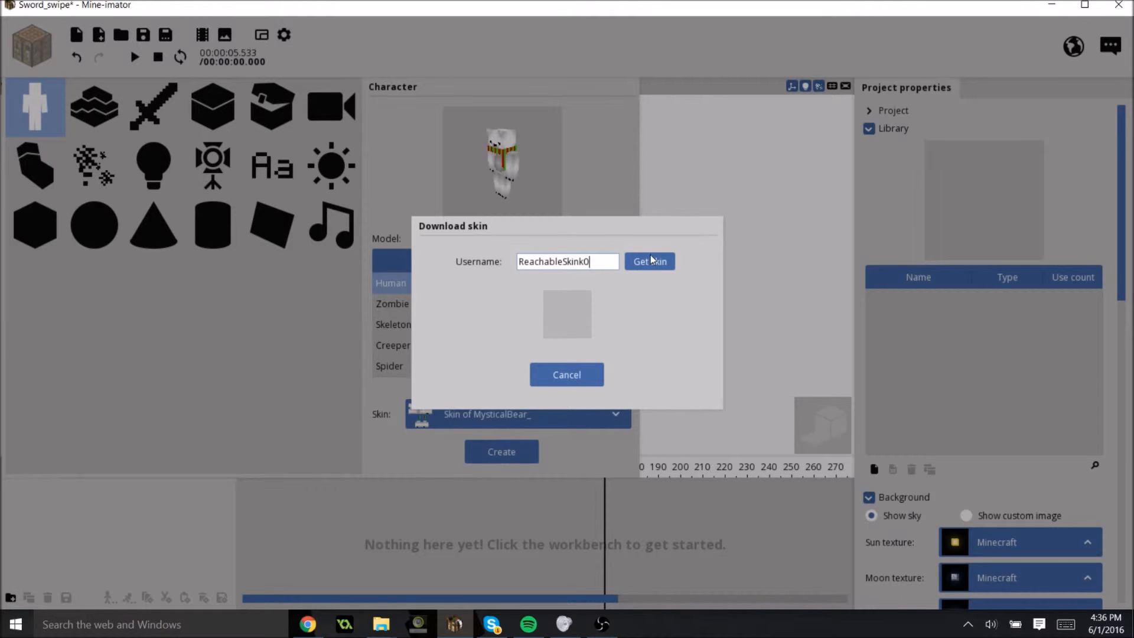
{"action": "left_click", "coordinate": [650, 260]}
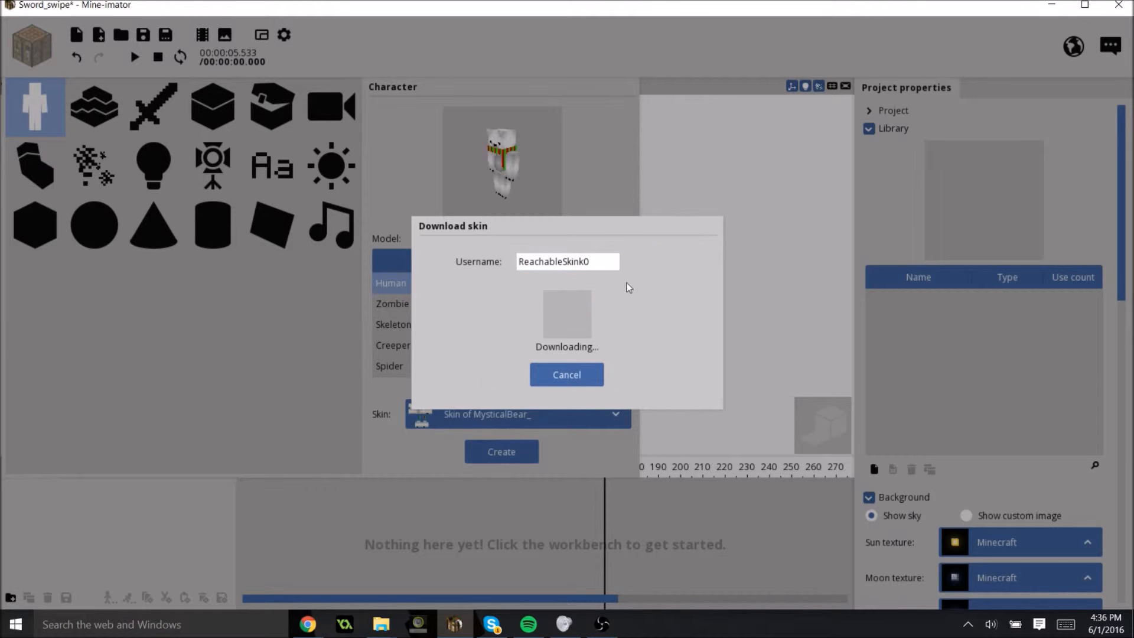
{"action": "left_click", "coordinate": [523, 374]}
{"action": "left_click", "coordinate": [501, 450]}
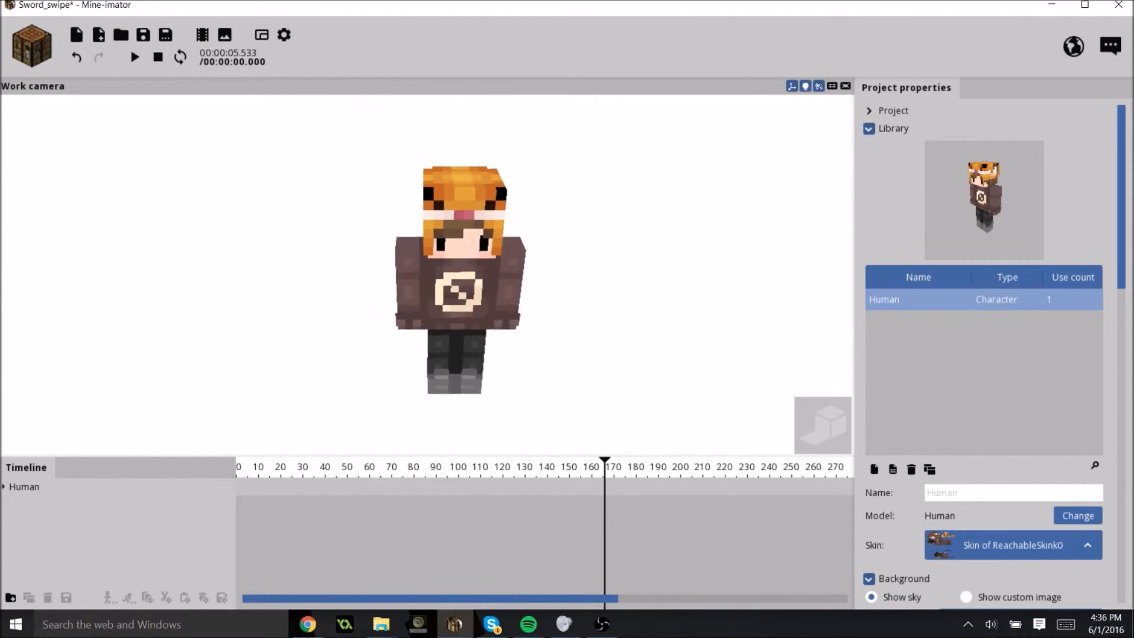
Step: Rotate the new character's left arm at frame 166 to about -86.68° on Y and 1.99° on Z
{"action": "left_click", "coordinate": [494, 285]}
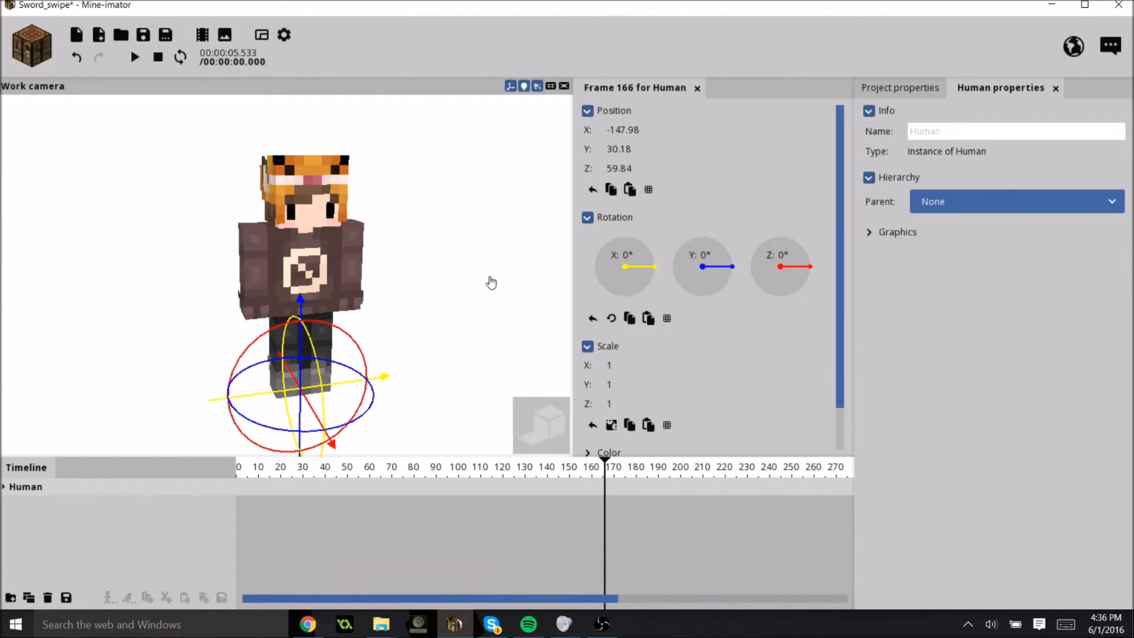
{"action": "left_click", "coordinate": [365, 269]}
{"action": "left_click_drag", "start_coordinate": [361, 270], "coordinate": [354, 300]}
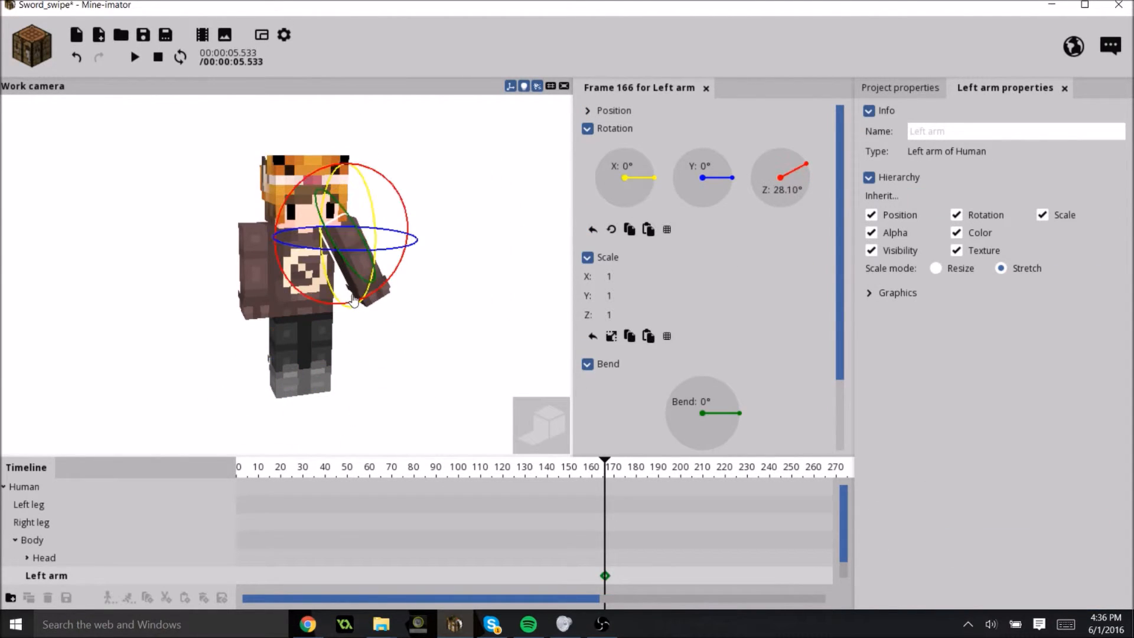
{"action": "left_click_drag", "start_coordinate": [383, 252], "coordinate": [378, 282]}
{"action": "left_click", "coordinate": [440, 281]}
{"action": "left_click_drag", "start_coordinate": [479, 311], "coordinate": [503, 334]}
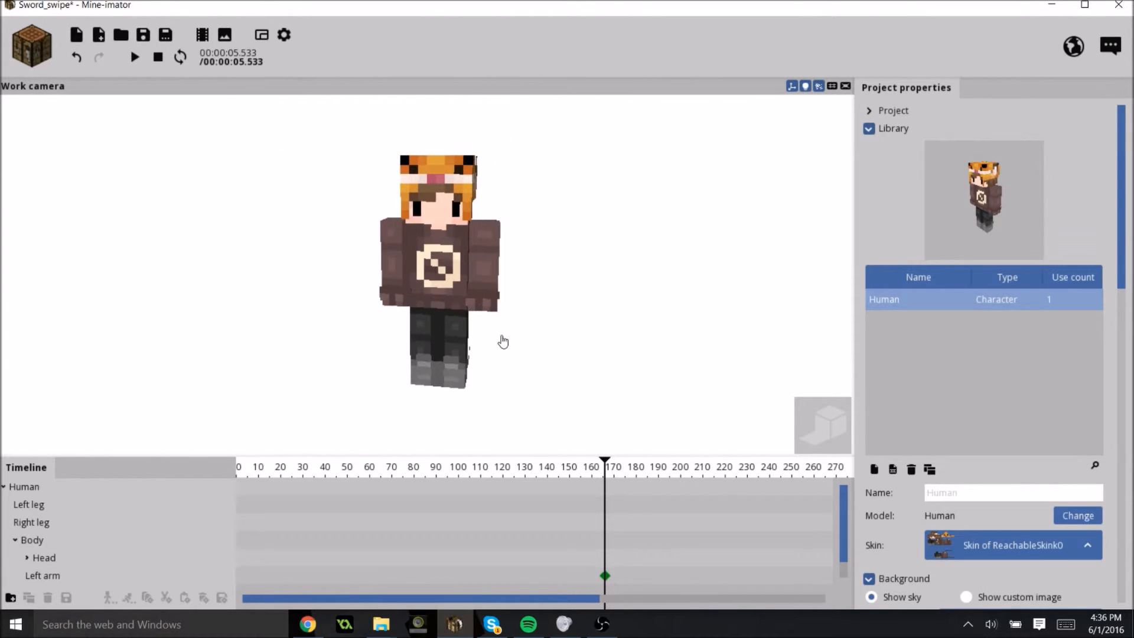
Step: Pose the left arm out from the body and bend it at the elbow so the hand rests near the hip
{"action": "left_click", "coordinate": [496, 297]}
{"action": "left_click", "coordinate": [339, 295]}
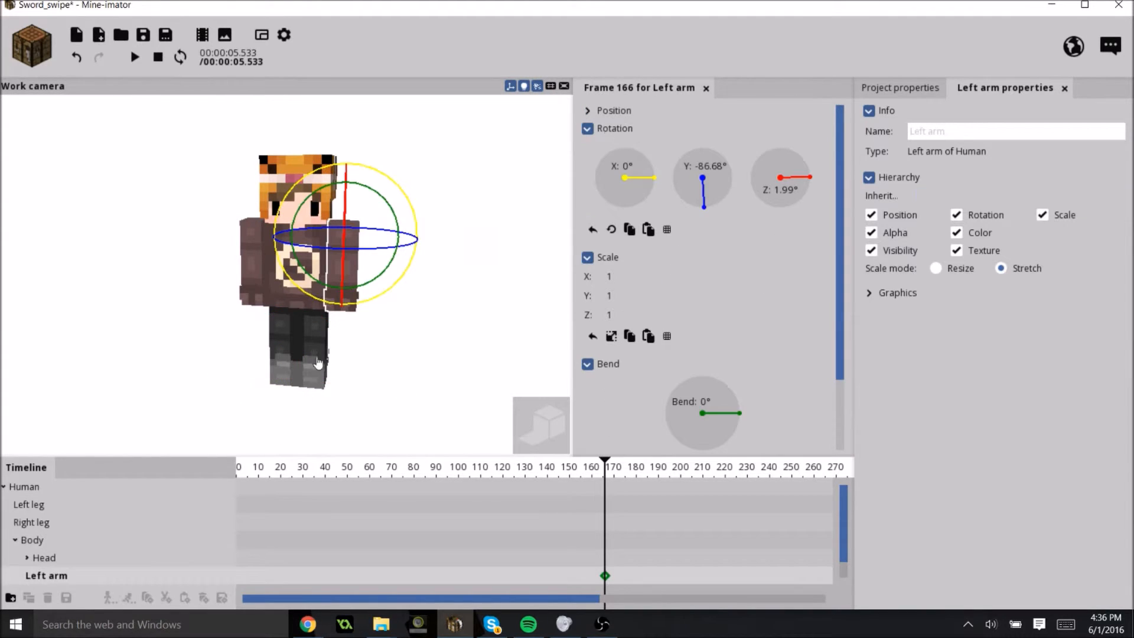
{"action": "left_click_drag", "start_coordinate": [367, 309], "coordinate": [436, 303]}
{"action": "left_click", "coordinate": [442, 309]}
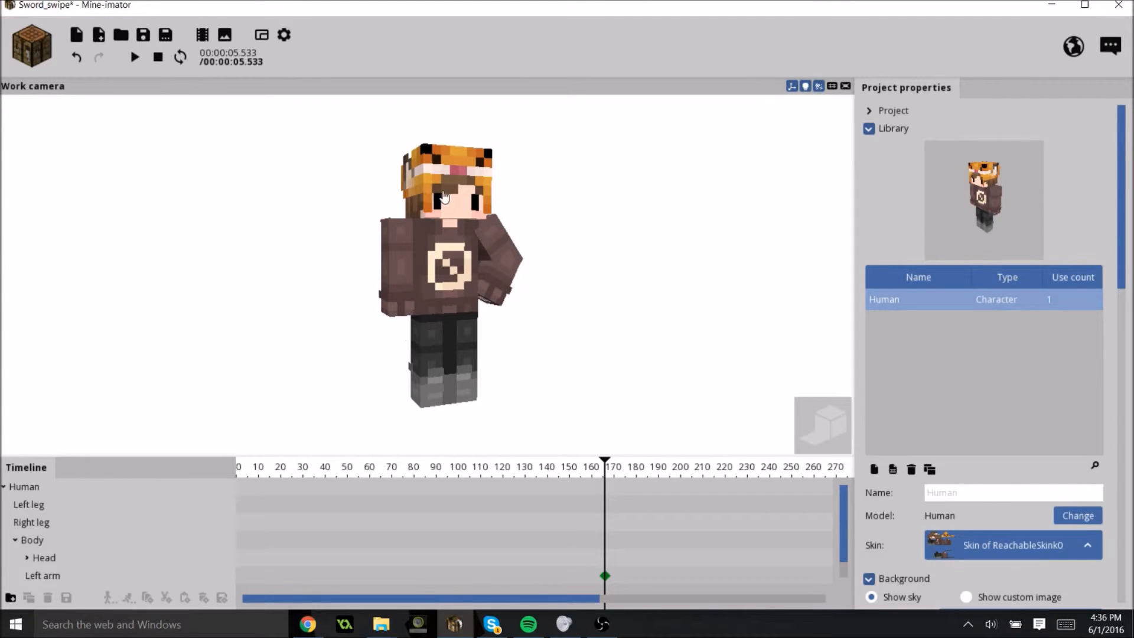
Step: Rotate the character's head at frame 166 so the face looks straight toward the work camera
{"action": "left_click", "coordinate": [453, 205]}
{"action": "left_click", "coordinate": [324, 202]}
{"action": "left_click_drag", "start_coordinate": [329, 158], "coordinate": [374, 226]}
{"action": "left_click", "coordinate": [359, 214]}
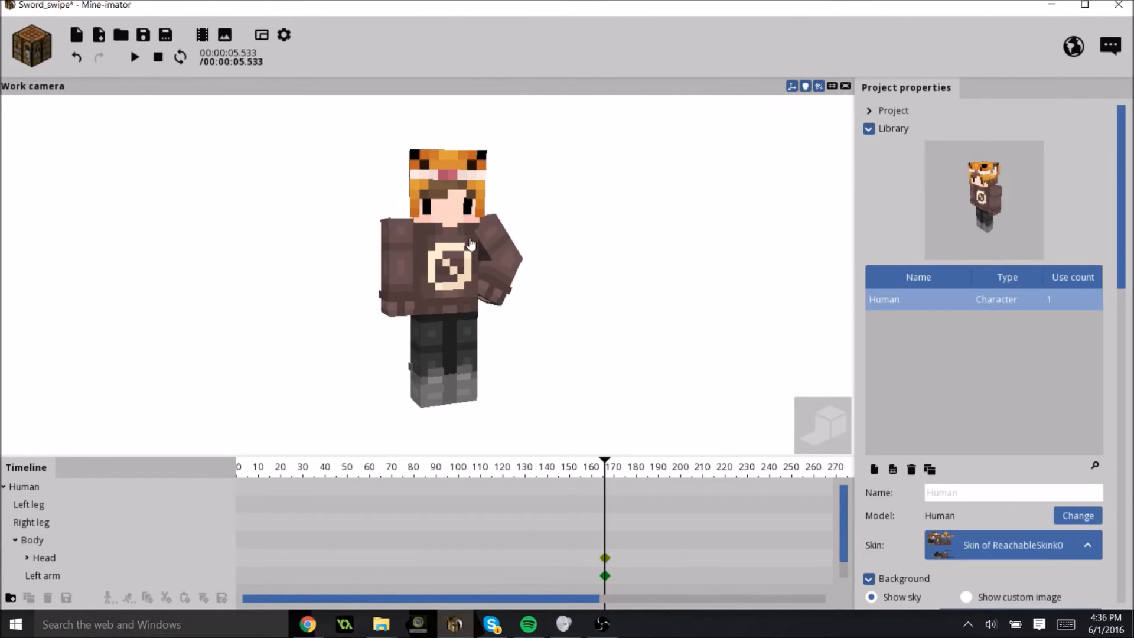
{"action": "left_click_drag", "start_coordinate": [359, 215], "coordinate": [341, 212]}
Step: Swing the character's right arm outward, away from the body, at frame 166
{"action": "left_click", "coordinate": [392, 276]}
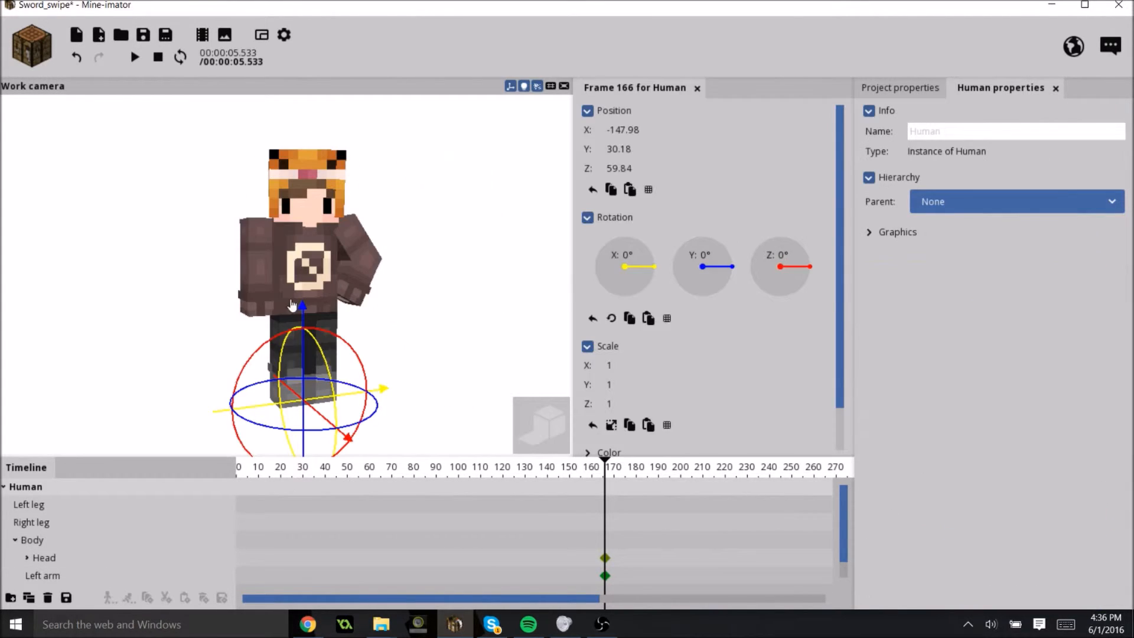
{"action": "left_click", "coordinate": [260, 294]}
{"action": "left_click_drag", "start_coordinate": [213, 292], "coordinate": [269, 304]}
Step: Pose the right leg in a slight stride and rotate the left leg to about -11.42° on X
{"action": "left_click", "coordinate": [291, 351]}
{"action": "left_click_drag", "start_coordinate": [289, 379], "coordinate": [350, 350]}
{"action": "left_click", "coordinate": [325, 364]}
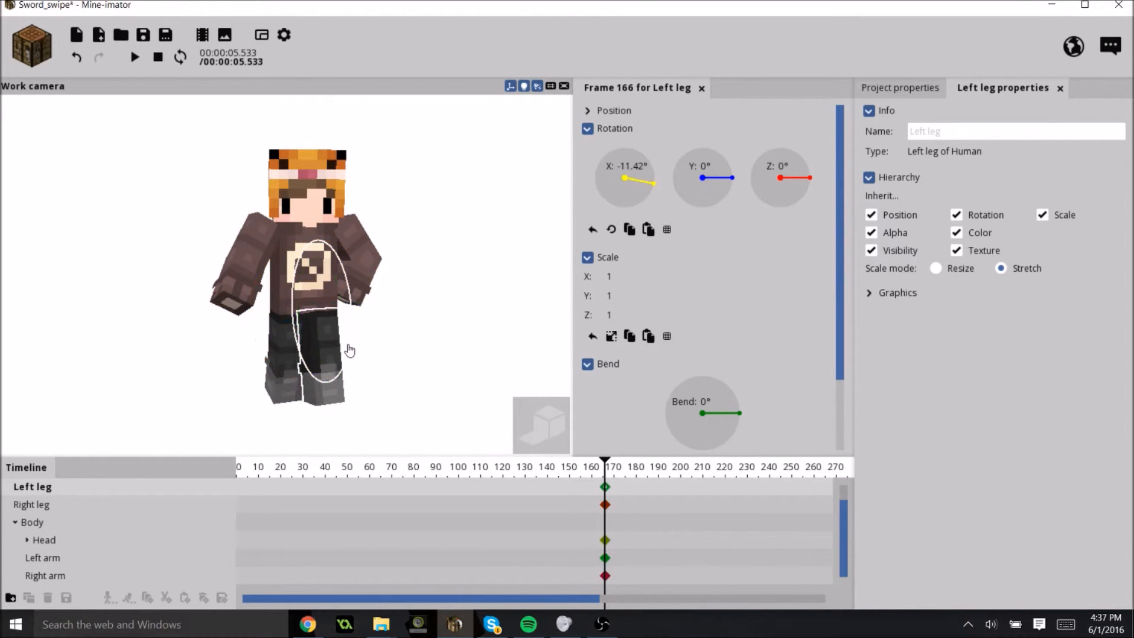
{"action": "left_click", "coordinate": [442, 362]}
{"action": "left_click_drag", "start_coordinate": [523, 390], "coordinate": [458, 428]}
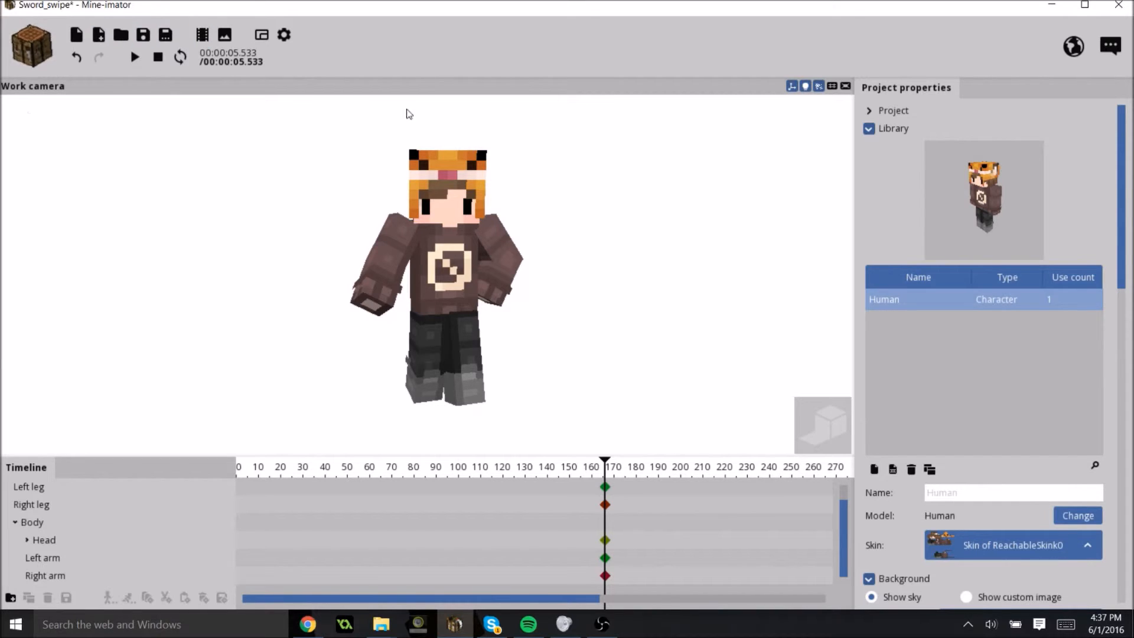
Step: Add a 3D flint and steel item to the scene
{"action": "left_click", "coordinate": [22, 47]}
{"action": "left_click", "coordinate": [155, 113]}
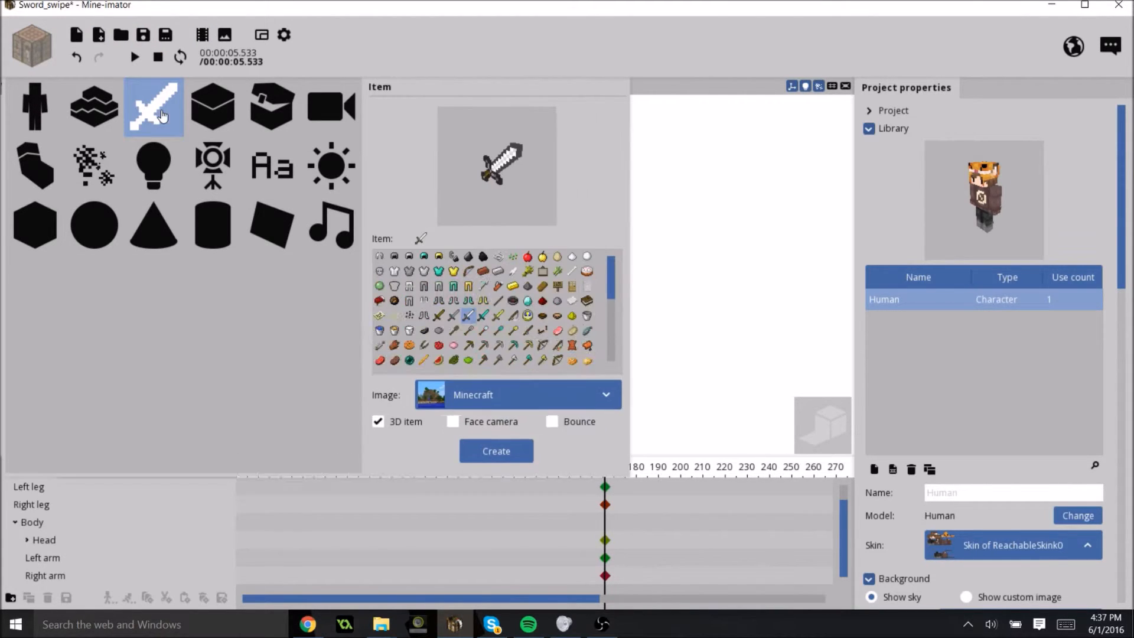
{"action": "left_click", "coordinate": [454, 260]}
{"action": "left_click", "coordinate": [505, 459]}
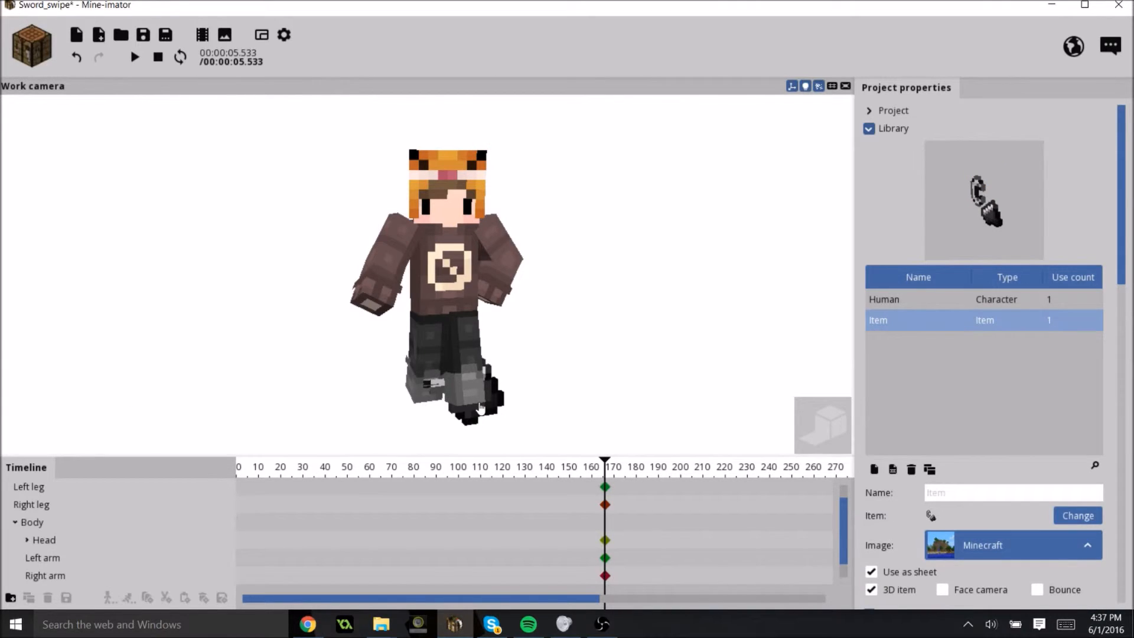
Step: Scale the flint and steel item to 0.60 on X, 0.60 on Y and 0.70 on Z
{"action": "left_click", "coordinate": [480, 408]}
{"action": "left_click_drag", "start_coordinate": [301, 370], "coordinate": [429, 406]}
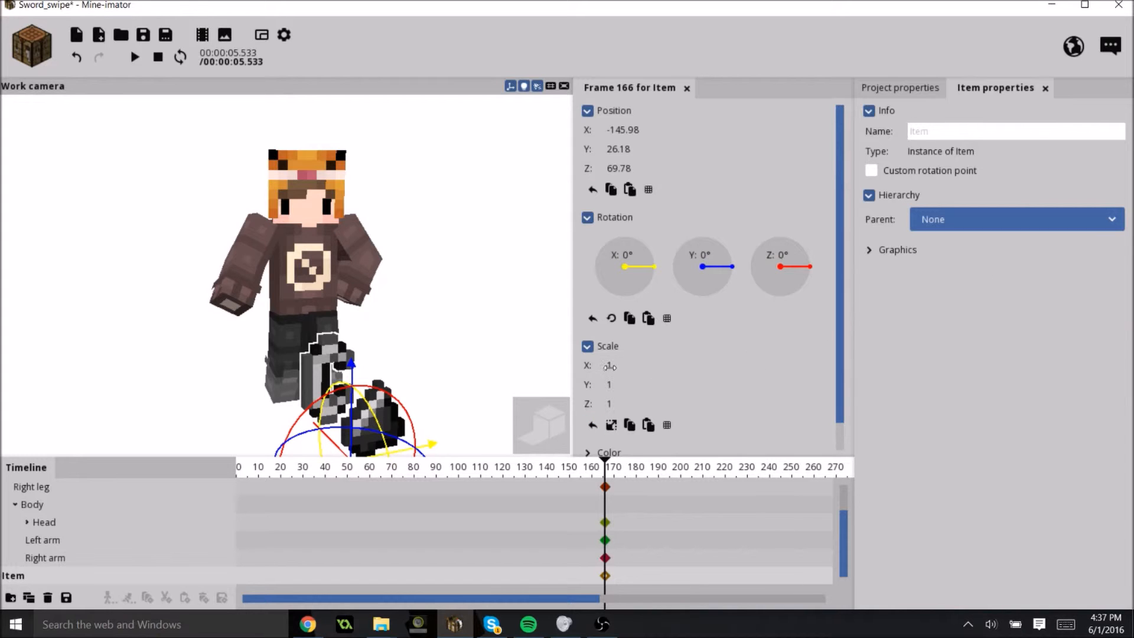
{"action": "type", "text": ".60"}
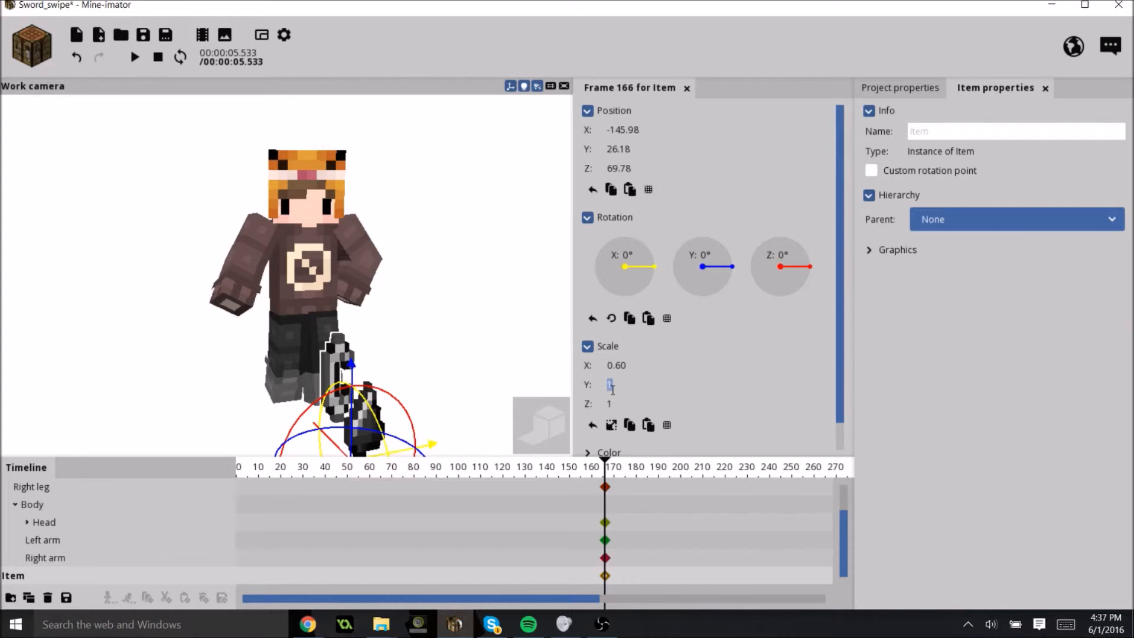
{"action": "type", "text": ".6"}
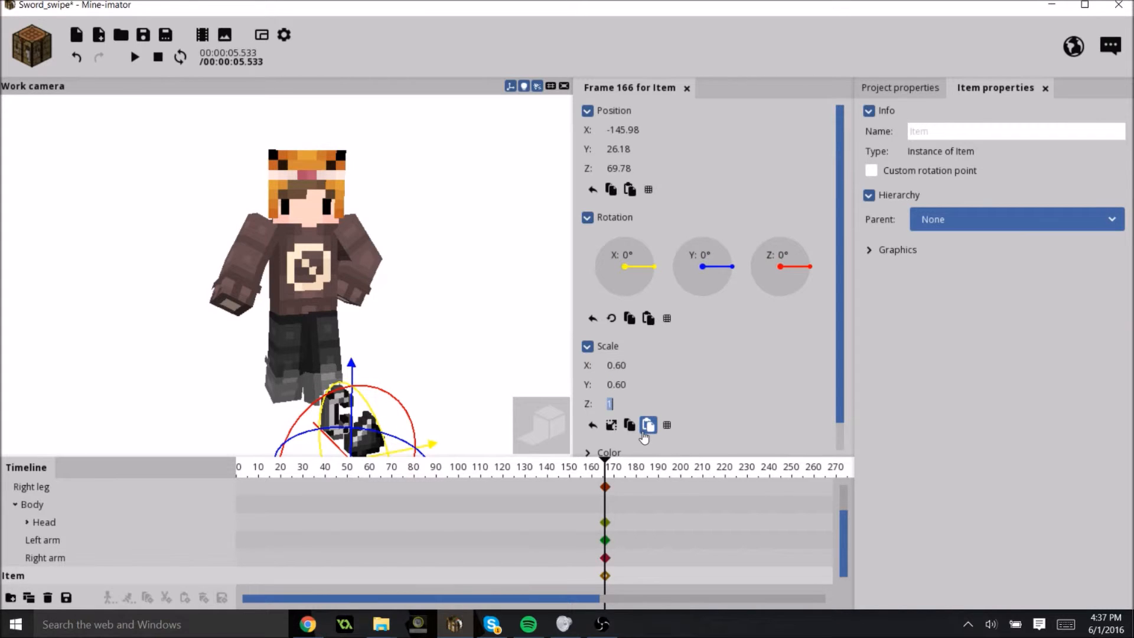
{"action": "type", "text": ".70"}
{"action": "left_click", "coordinate": [715, 342]}
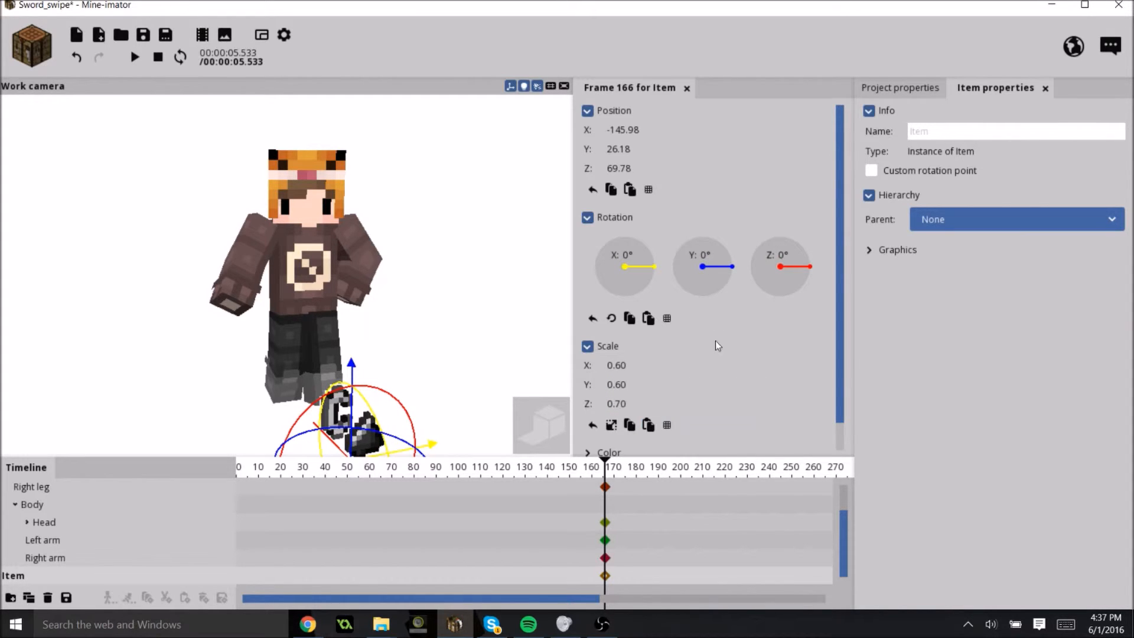
Step: Move the flint and steel to the character's right hand and rotate it to about X -30°, Y -100°, Z -76°
{"action": "left_click_drag", "start_coordinate": [483, 299], "coordinate": [299, 481]}
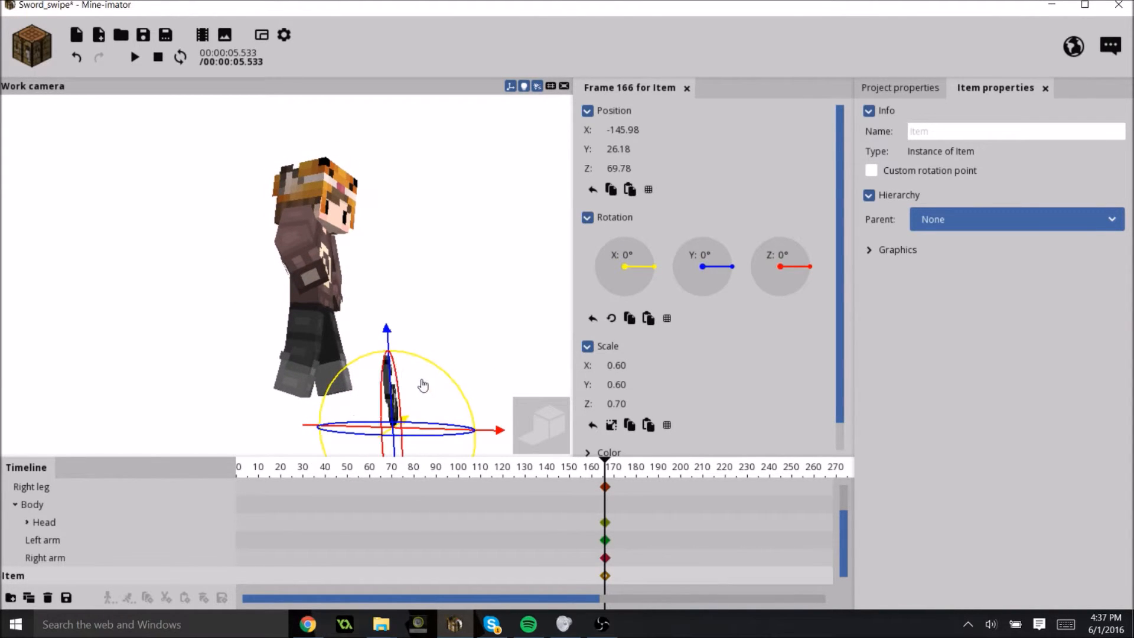
{"action": "left_click_drag", "start_coordinate": [423, 384], "coordinate": [436, 408]}
{"action": "left_click_drag", "start_coordinate": [462, 449], "coordinate": [409, 350]}
{"action": "left_click_drag", "start_coordinate": [462, 436], "coordinate": [331, 437]}
{"action": "left_click_drag", "start_coordinate": [399, 417], "coordinate": [267, 420]}
{"action": "left_click_drag", "start_coordinate": [298, 358], "coordinate": [294, 274]}
{"action": "left_click_drag", "start_coordinate": [365, 321], "coordinate": [288, 295]}
{"action": "left_click_drag", "start_coordinate": [305, 248], "coordinate": [341, 270]}
{"action": "left_click_drag", "start_coordinate": [435, 367], "coordinate": [499, 371]}
{"action": "left_click", "coordinate": [447, 371]}
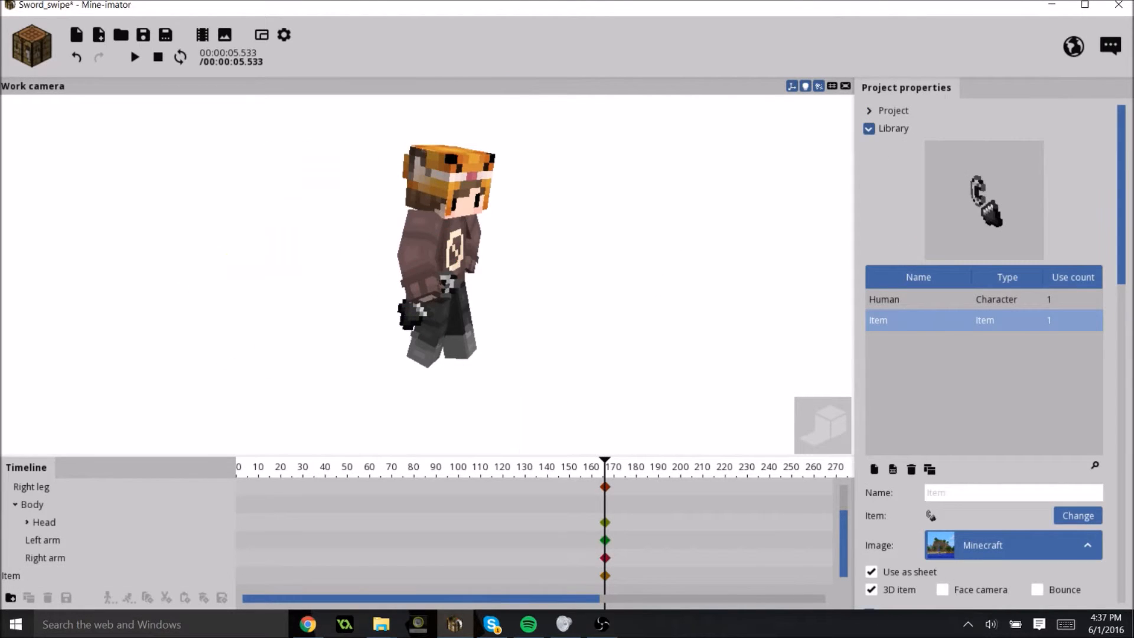
Step: Fine-tune the flint and steel in the hand to about X -158, Z 60, rotated about -28° on X and -103° on Y
{"action": "left_click_drag", "start_coordinate": [542, 338], "coordinate": [484, 331]}
{"action": "left_click", "coordinate": [431, 284]}
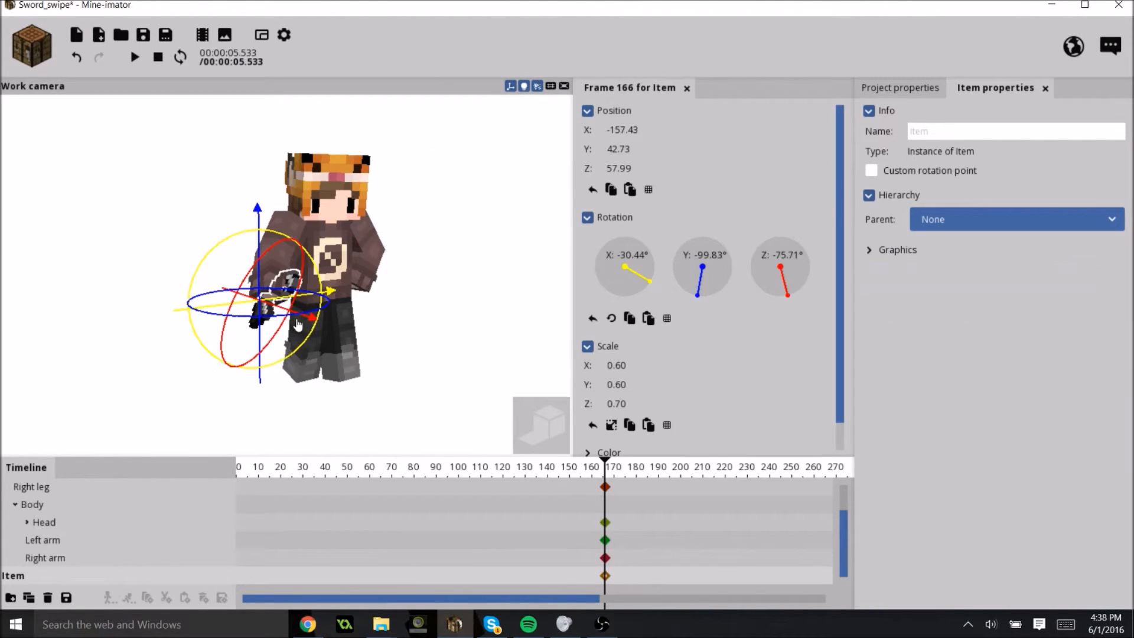
{"action": "mouse_move", "coordinate": [309, 319]}
{"action": "left_mouse_down"}
{"action": "mouse_move", "coordinate": [329, 328]}
{"action": "mouse_move", "coordinate": [319, 326]}
{"action": "left_mouse_up"}
{"action": "left_click", "coordinate": [399, 341]}
{"action": "left_click_drag", "start_coordinate": [478, 378], "coordinate": [452, 379]}
{"action": "scroll", "coordinate": [478, 380], "scroll_direction": "up", "scroll_amount": 3}
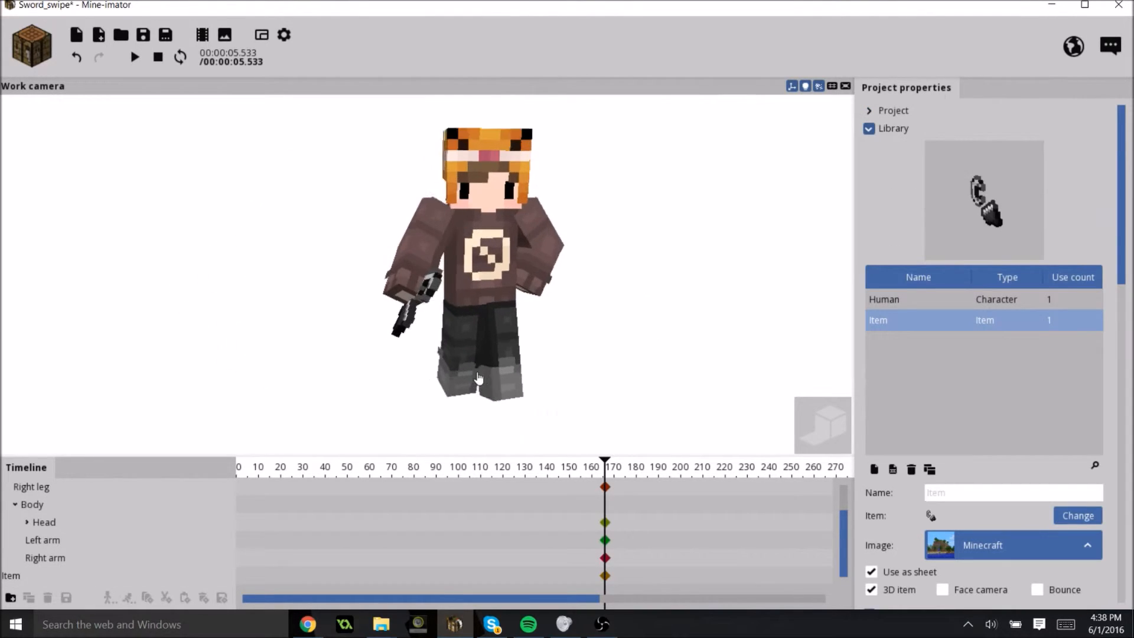
{"action": "left_click", "coordinate": [409, 320]}
{"action": "left_click_drag", "start_coordinate": [319, 303], "coordinate": [290, 312]}
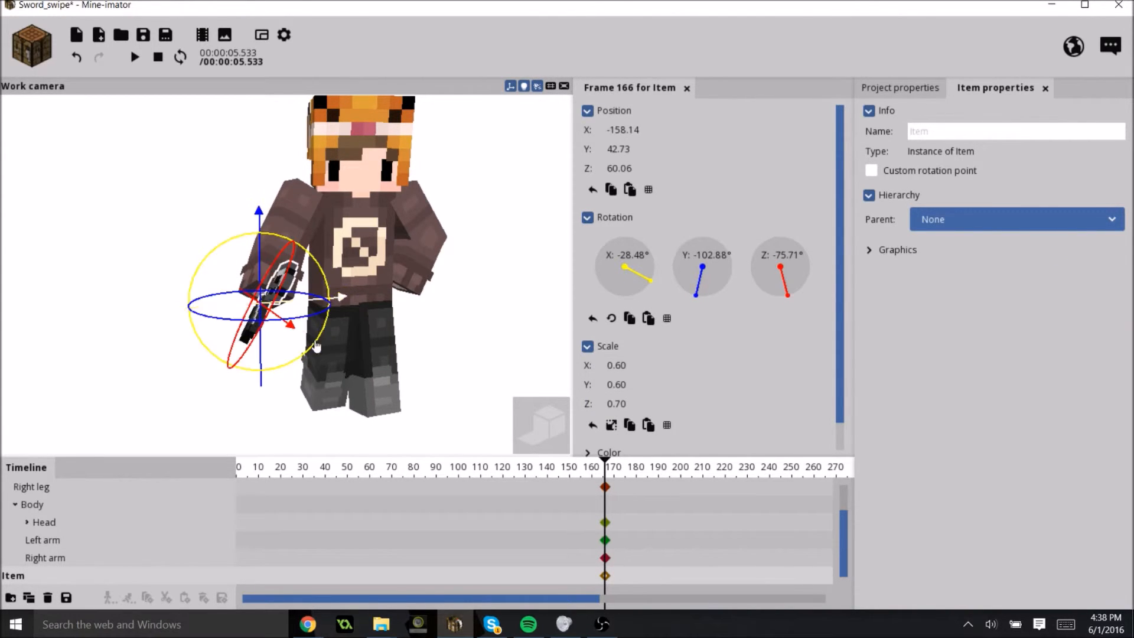
{"action": "left_click", "coordinate": [434, 380]}
Step: Turn the character's head slightly at frame 166 so the face points at the work camera
{"action": "left_click_drag", "start_coordinate": [586, 375], "coordinate": [675, 386]}
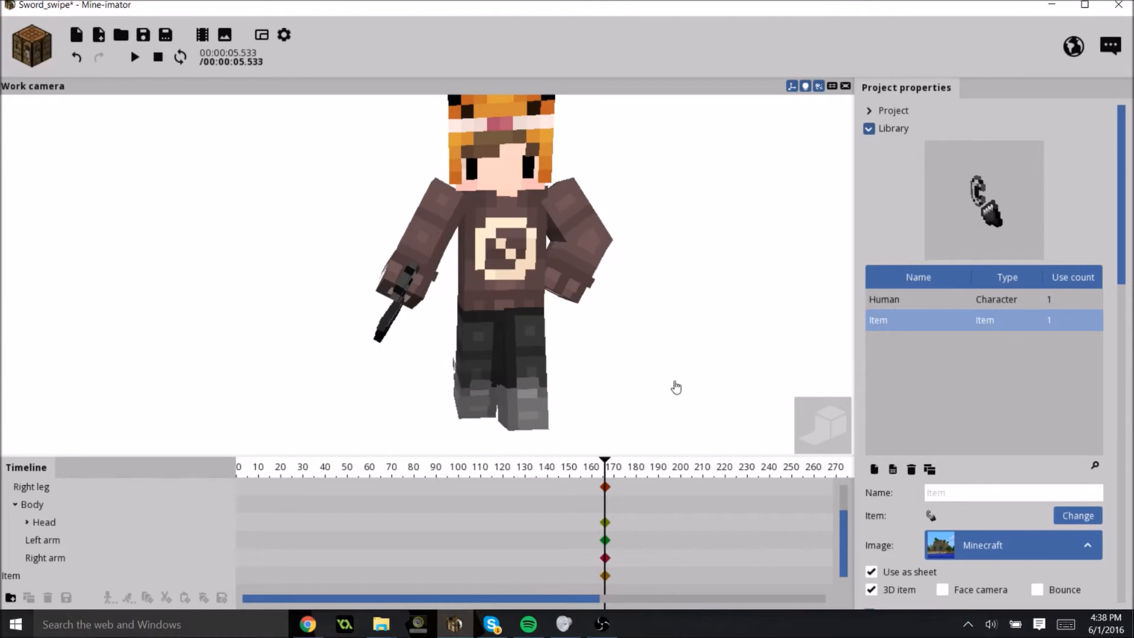
{"action": "scroll", "coordinate": [675, 387], "scroll_direction": "down", "scroll_amount": 3}
{"action": "mouse_move", "coordinate": [650, 373]}
{"action": "right_mouse_down"}
{"action": "mouse_move", "coordinate": [673, 354]}
{"action": "mouse_move", "coordinate": [650, 373]}
{"action": "right_mouse_up"}
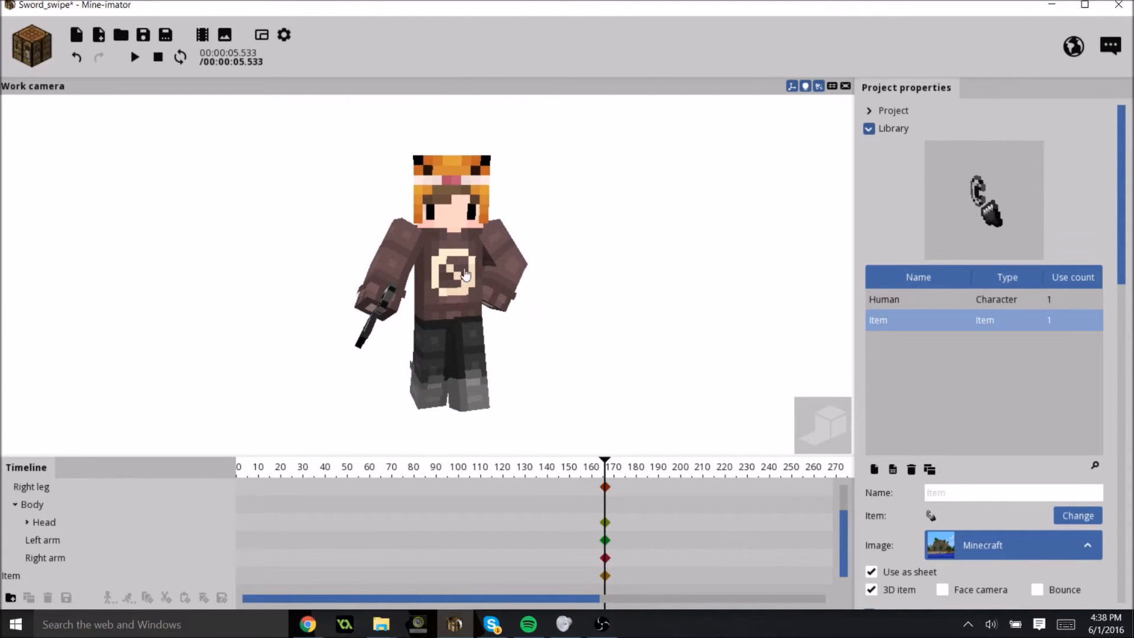
{"action": "right_click_drag", "start_coordinate": [598, 297], "coordinate": [467, 239]}
{"action": "left_click", "coordinate": [443, 218]}
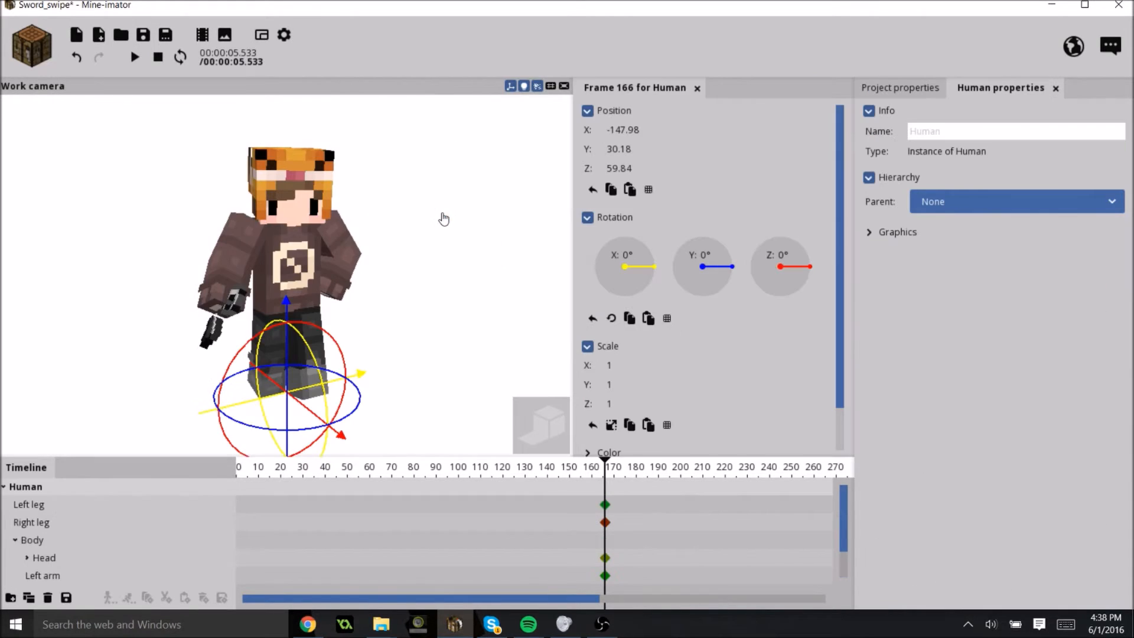
{"action": "left_click", "coordinate": [289, 208]}
{"action": "left_click_drag", "start_coordinate": [319, 223], "coordinate": [306, 226]}
{"action": "left_click", "coordinate": [380, 247]}
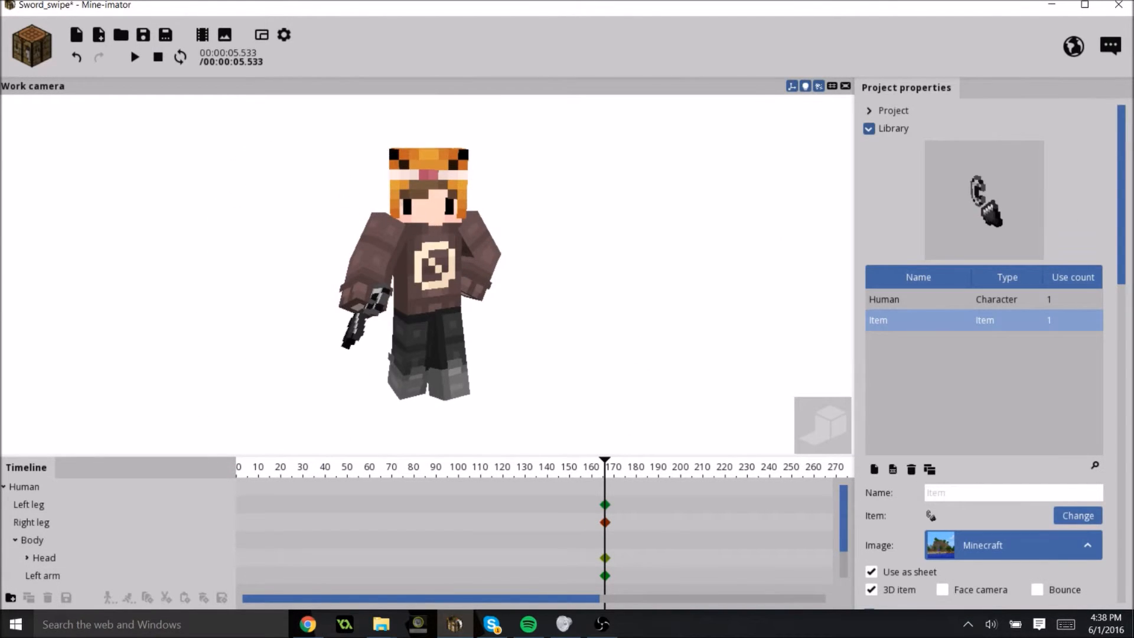
Step: Set up an image export at 4K (4096x2304) with the background removed
{"action": "left_click", "coordinate": [224, 34]}
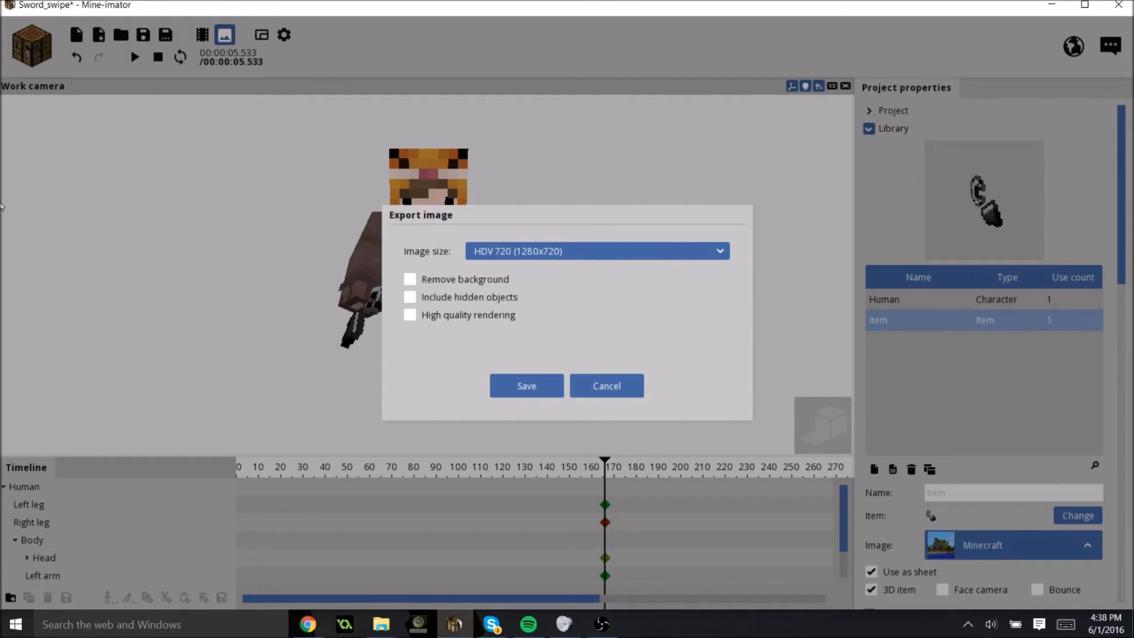
{"action": "left_click", "coordinate": [442, 284]}
{"action": "left_click", "coordinate": [521, 251]}
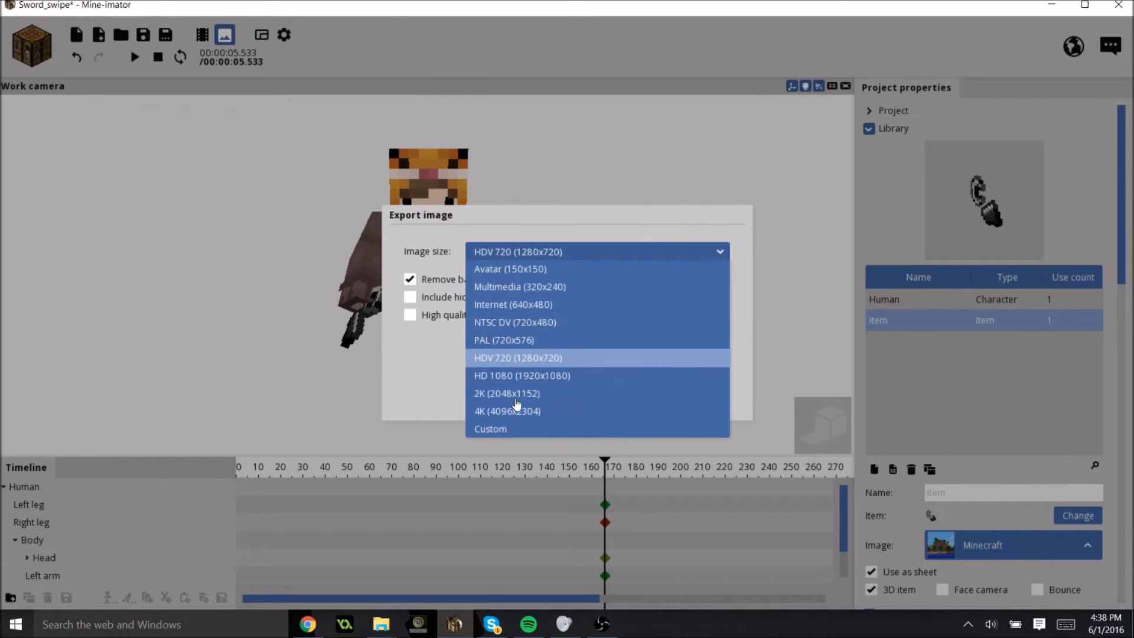
{"action": "left_click", "coordinate": [529, 412]}
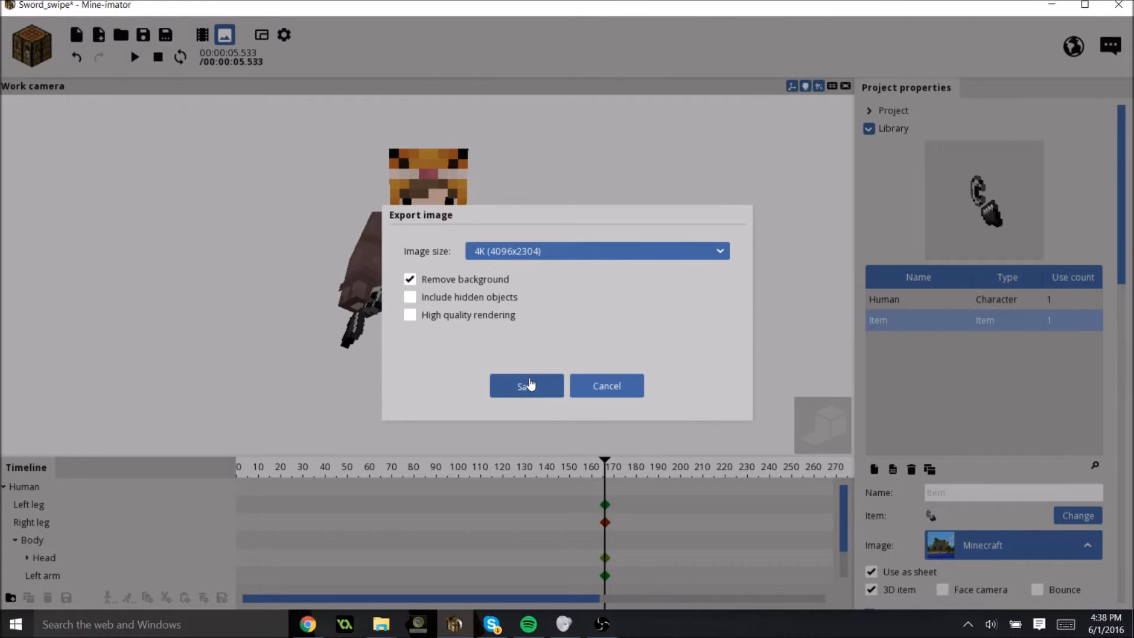
Step: Save the exported image to the Desktop as Me in PNG format
{"action": "left_click", "coordinate": [530, 385]}
{"action": "scroll", "coordinate": [239, 136], "scroll_direction": "up", "scroll_amount": 1}
{"action": "scroll", "coordinate": [239, 136], "scroll_direction": "down", "scroll_amount": 1}
{"action": "scroll", "coordinate": [238, 135], "scroll_direction": "up", "scroll_amount": 1}
{"action": "scroll", "coordinate": [242, 118], "scroll_direction": "up", "scroll_amount": 1}
{"action": "left_click", "coordinate": [239, 103]}
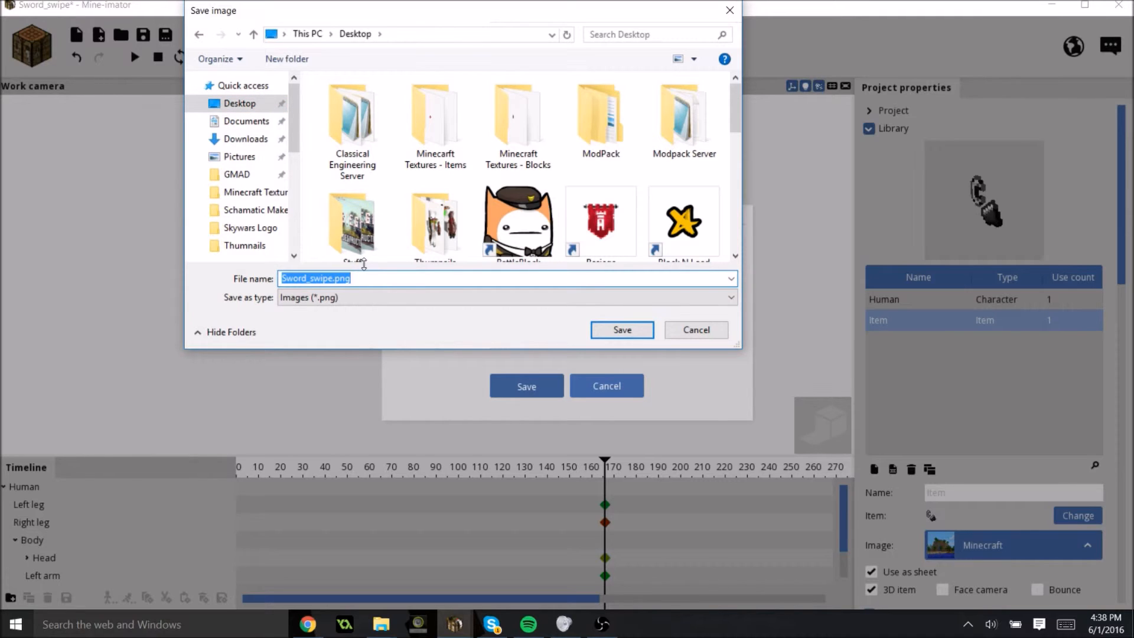
{"action": "type", "text": "Me"}
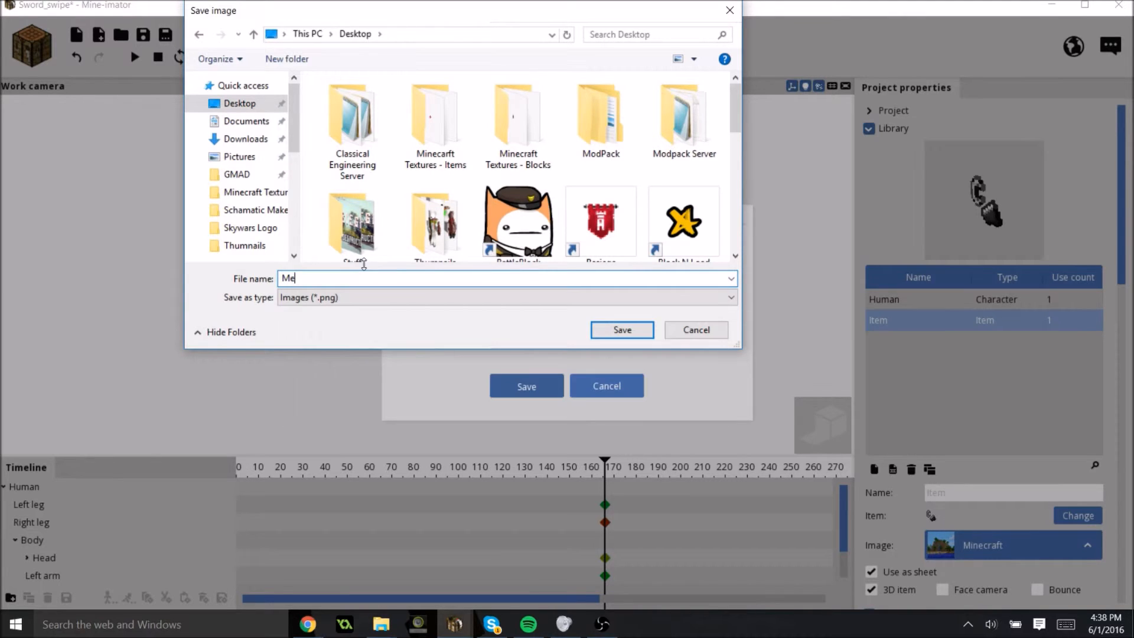
{"action": "key", "text": "Return"}
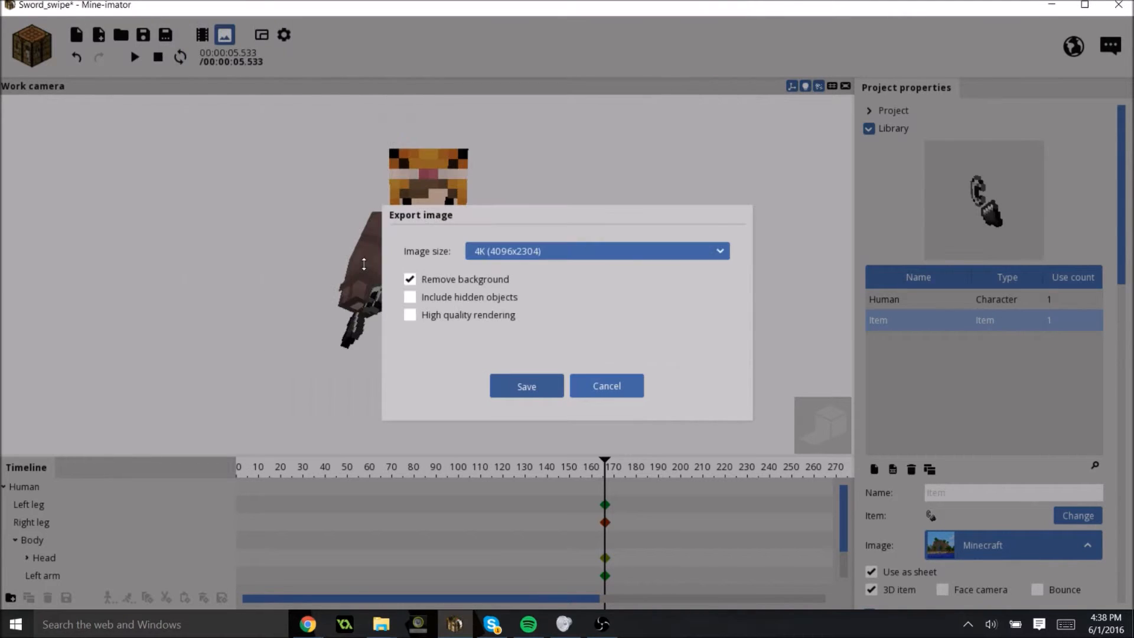
{"action": "left_click", "coordinate": [534, 382]}
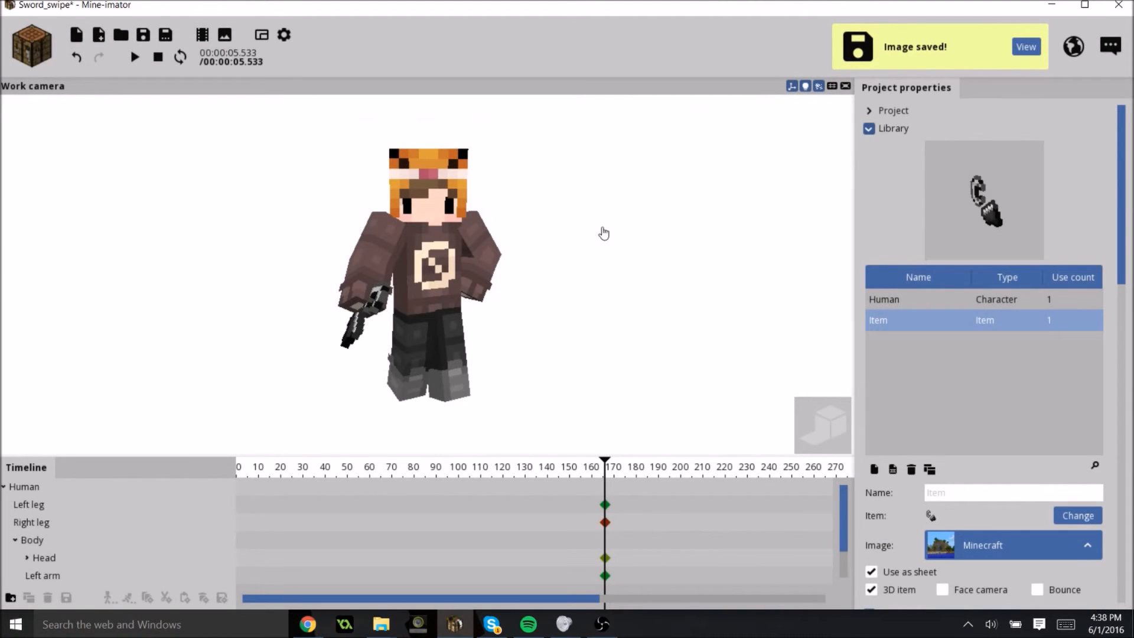
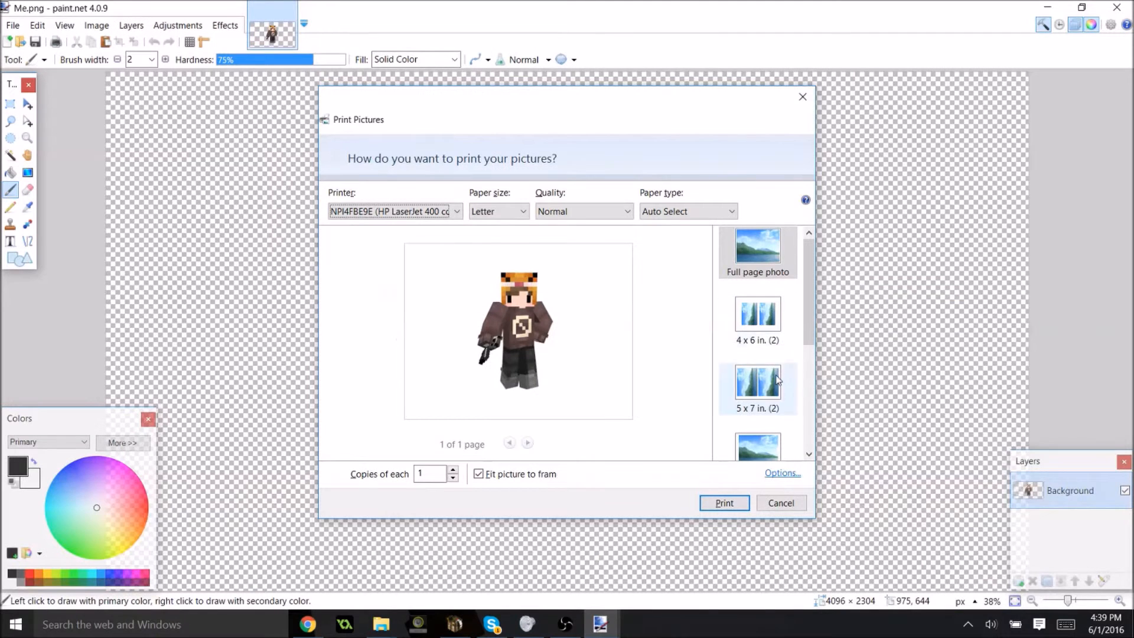
Step: In paint.net, dismiss the Print Pictures dialog and add a new layer to Me.png
{"action": "left_click", "coordinate": [780, 506]}
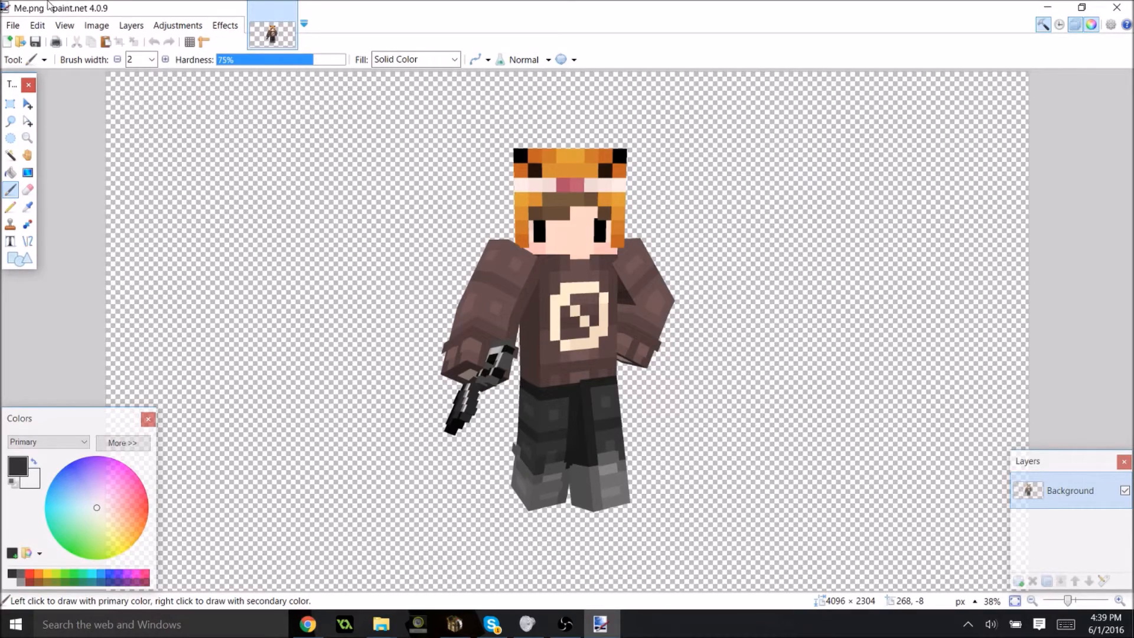
{"action": "left_click_drag", "start_coordinate": [62, 9], "coordinate": [215, 1]}
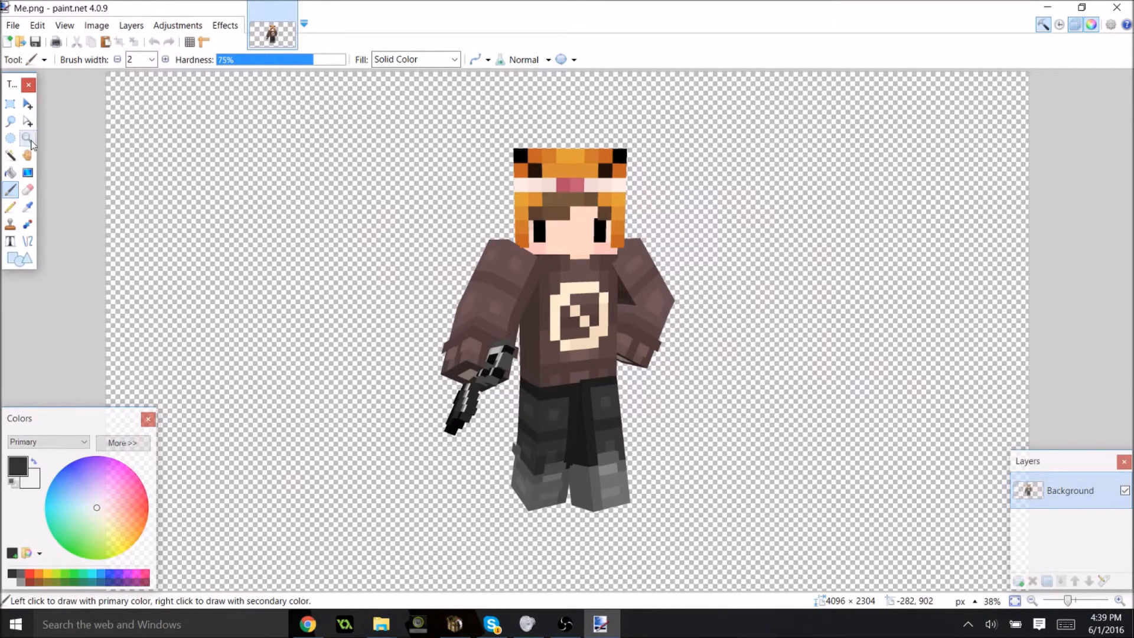
{"action": "left_click", "coordinate": [30, 142]}
{"action": "right_click", "coordinate": [75, 169]}
{"action": "right_click", "coordinate": [74, 170]}
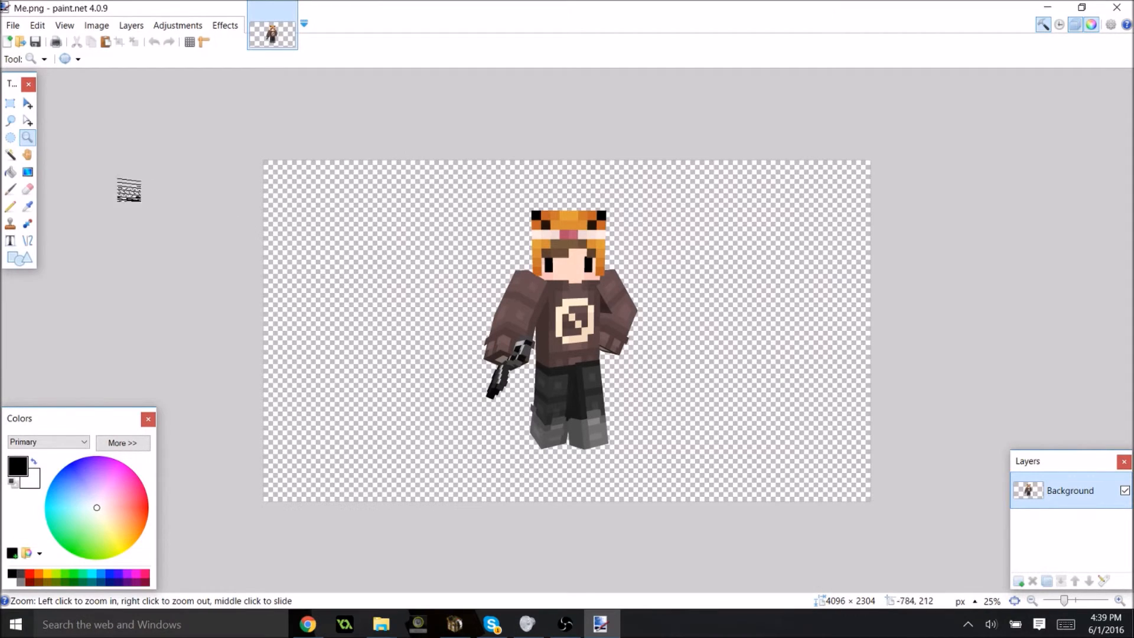
{"action": "left_click", "coordinate": [10, 104]}
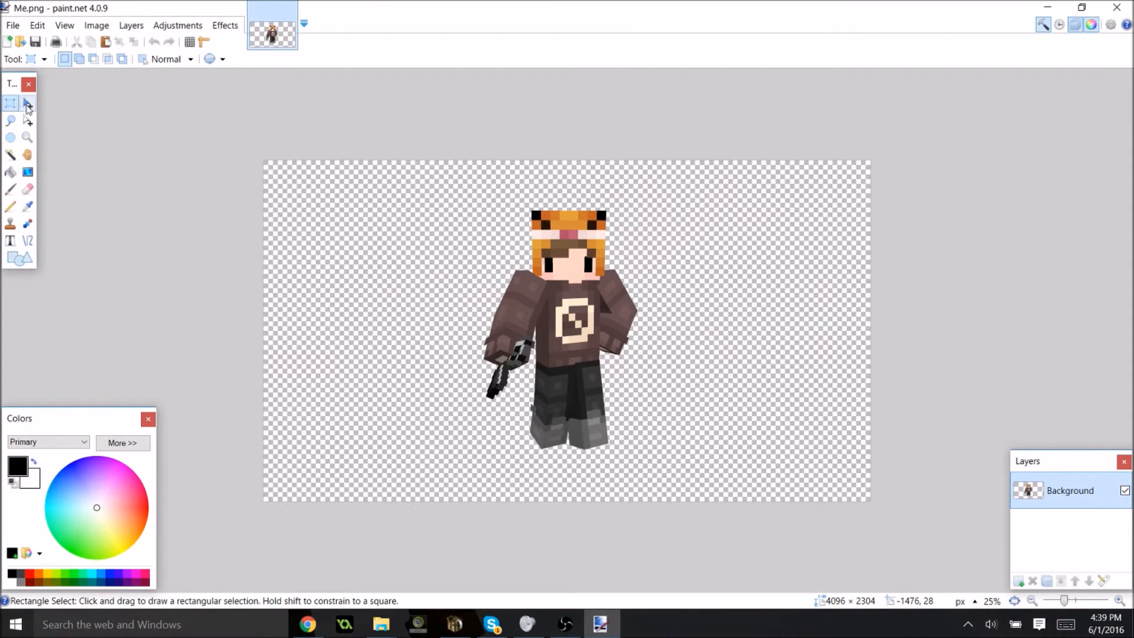
{"action": "left_click", "coordinate": [1020, 582]}
Step: Cut the character from the Background layer, paste it onto Layer 2, and make the Background layer active again
{"action": "left_click", "coordinate": [1037, 529]}
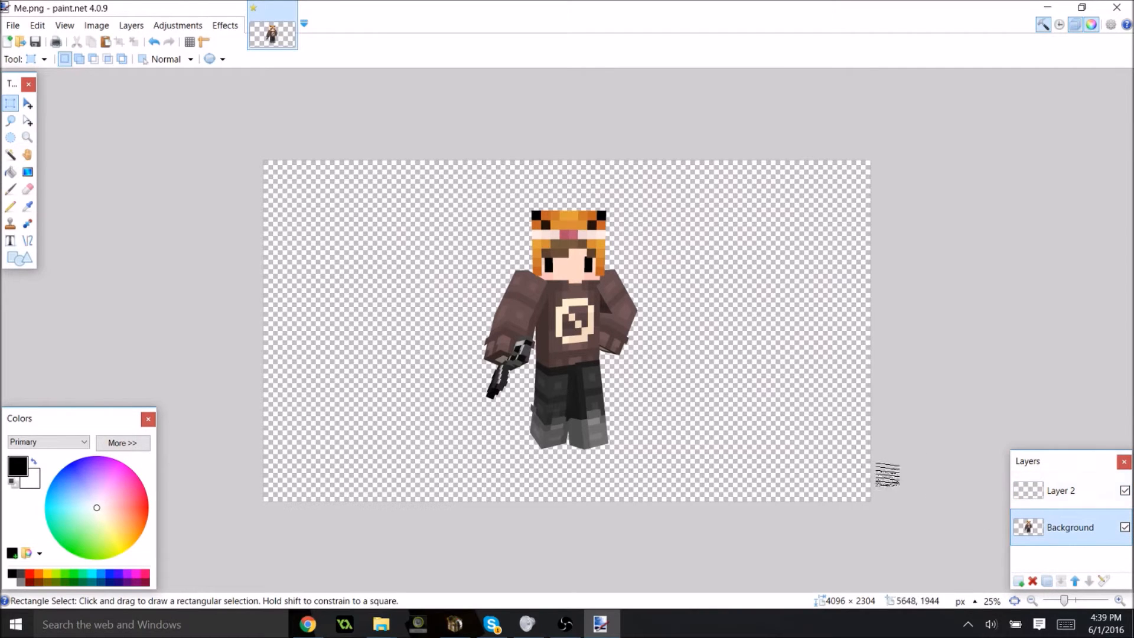
{"action": "left_click_drag", "start_coordinate": [388, 180], "coordinate": [740, 486]}
{"action": "key", "text": "ctrl+x"}
{"action": "left_click", "coordinate": [1061, 495]}
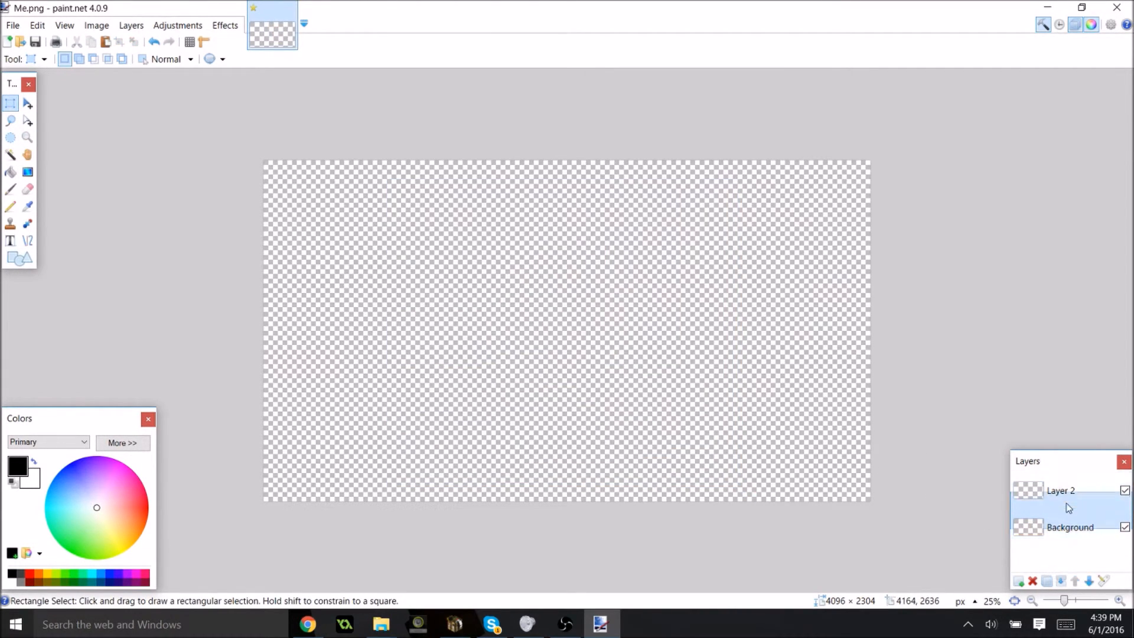
{"action": "key", "text": "ctrl+v"}
{"action": "key", "text": "ctrl+d"}
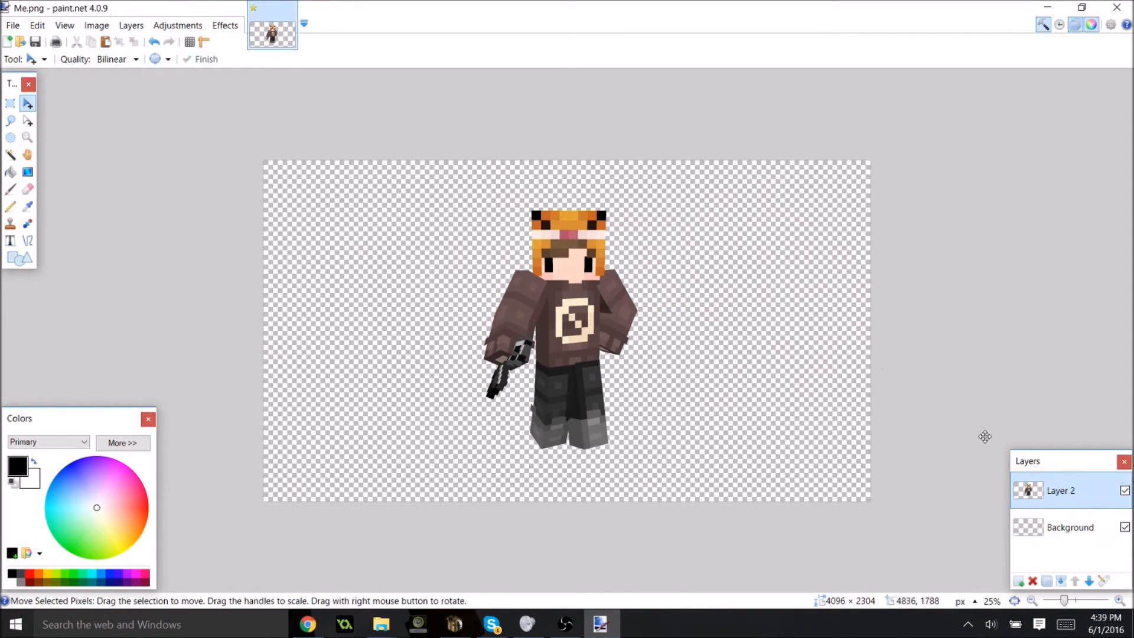
{"action": "left_click", "coordinate": [1057, 527]}
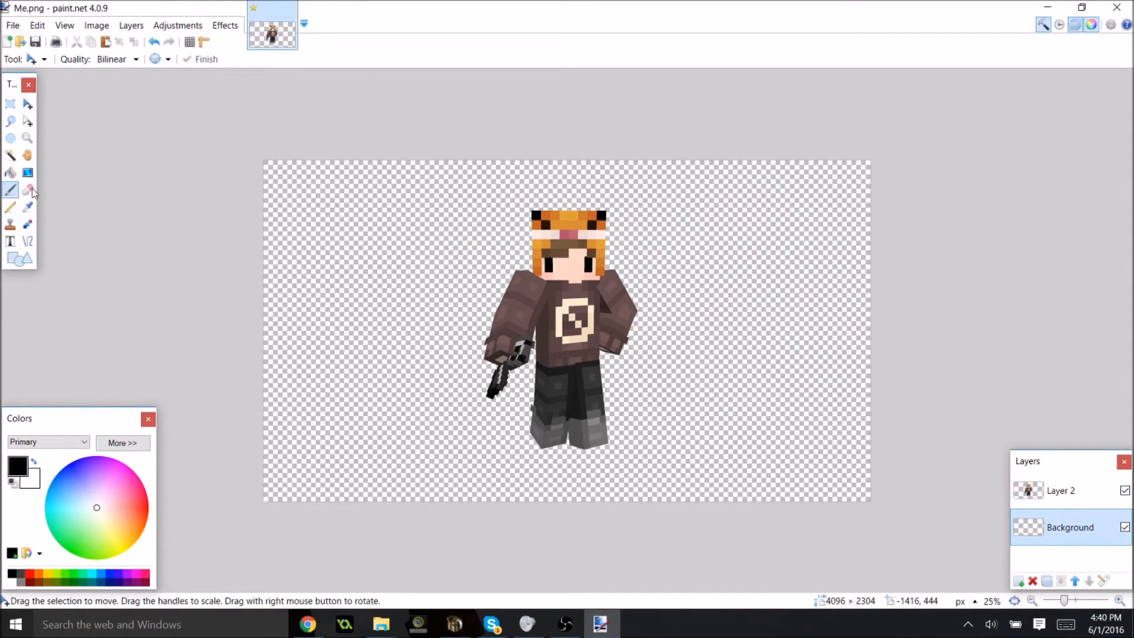
{"action": "left_click", "coordinate": [13, 192]}
{"action": "mouse_move", "coordinate": [310, 277]}
{"action": "left_mouse_down"}
{"action": "mouse_move", "coordinate": [766, 350]}
{"action": "mouse_move", "coordinate": [443, 293]}
{"action": "mouse_move", "coordinate": [539, 402]}
{"action": "mouse_move", "coordinate": [699, 405]}
{"action": "mouse_move", "coordinate": [484, 296]}
{"action": "left_mouse_up"}
{"action": "key", "text": "ctrl+z"}
Step: Fill the Background layer with a radial gradient running from red behind the character to black at the edges
{"action": "left_click", "coordinate": [27, 172]}
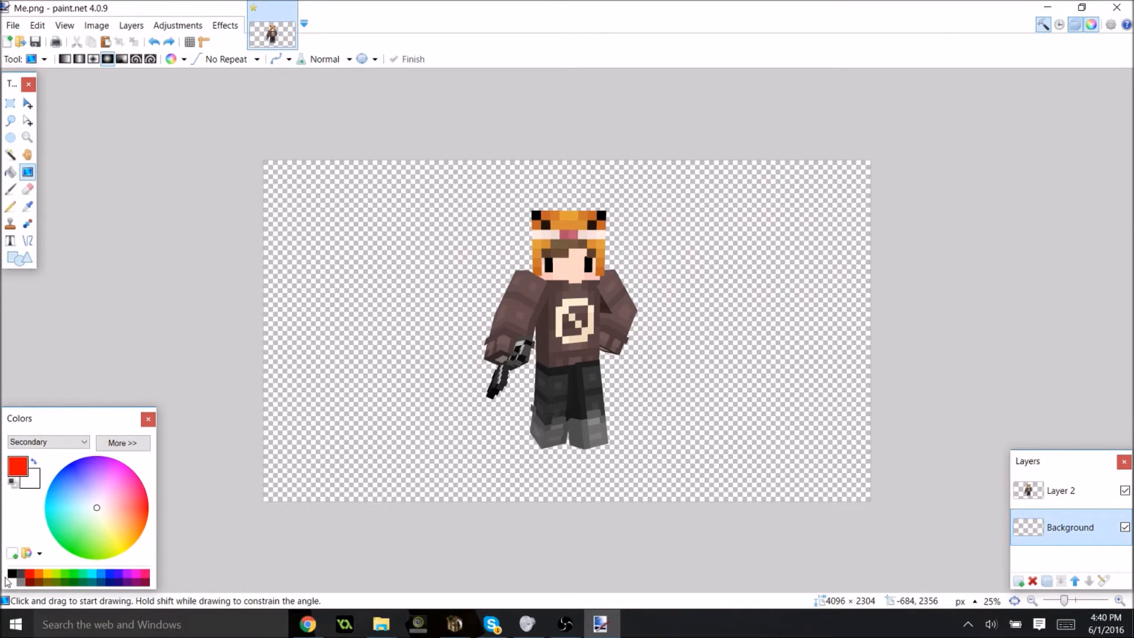
{"action": "left_click_drag", "start_coordinate": [566, 316], "coordinate": [982, 600]}
{"action": "left_click", "coordinate": [966, 386]}
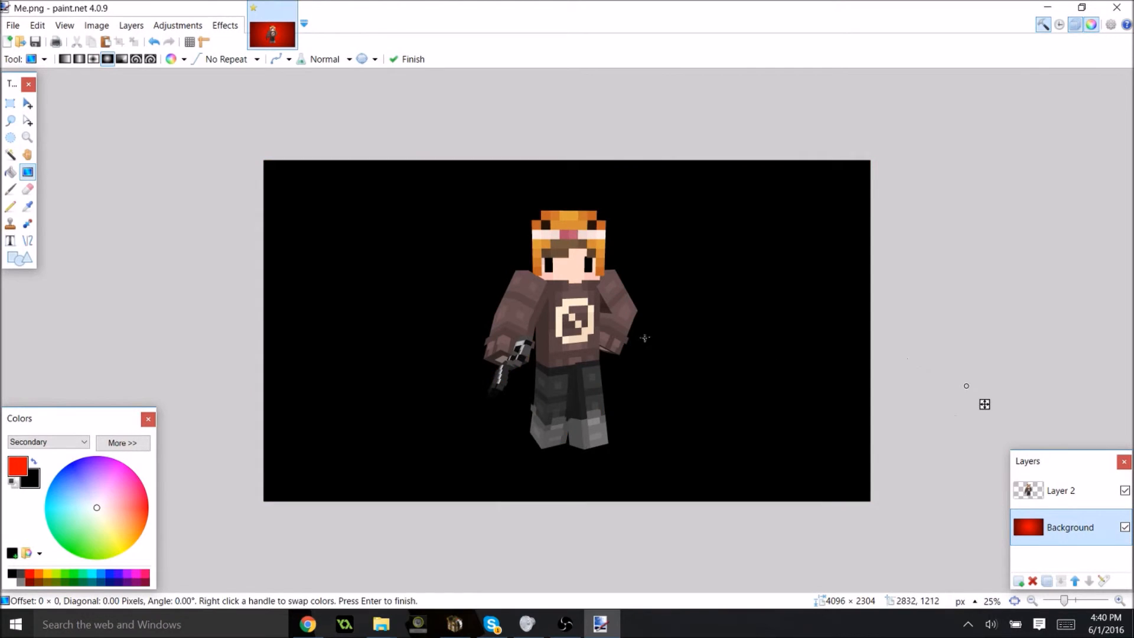
{"action": "left_click_drag", "start_coordinate": [984, 404], "coordinate": [970, 585]}
Step: On Layer 2, select the character with a rectangular selection and enlarge it proportionally to a bounding size of about 2525 × 3125 px
{"action": "left_click", "coordinate": [1021, 487]}
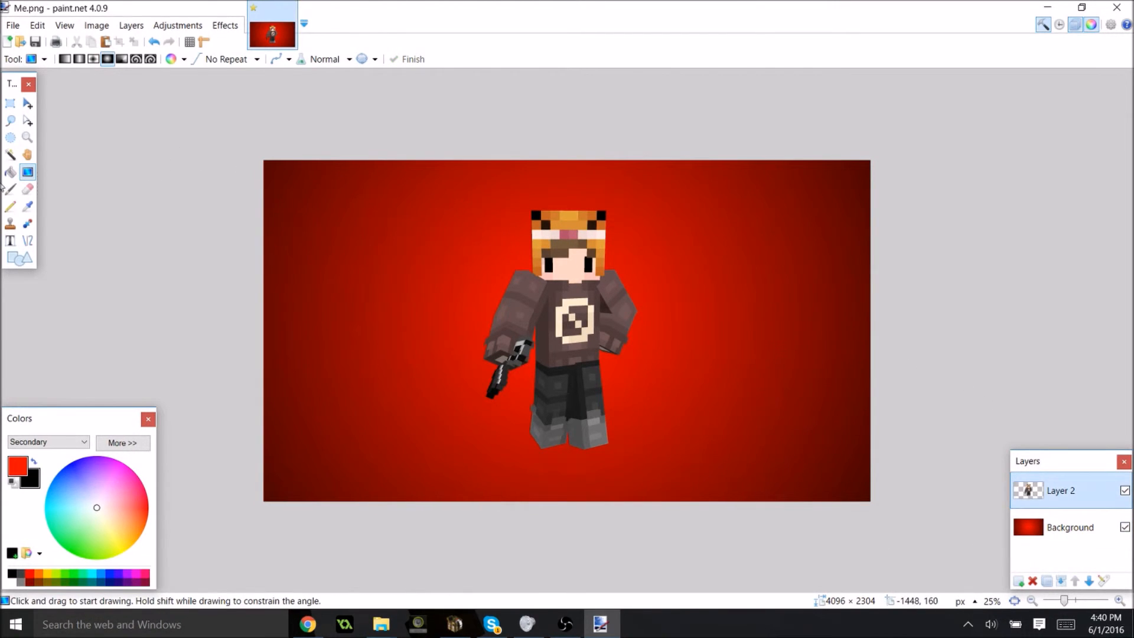
{"action": "left_click", "coordinate": [11, 105]}
{"action": "left_click_drag", "start_coordinate": [446, 184], "coordinate": [683, 476]}
{"action": "left_click", "coordinate": [27, 103]}
{"action": "left_click_drag", "start_coordinate": [620, 263], "coordinate": [458, 387]}
{"action": "left_click_drag", "start_coordinate": [524, 321], "coordinate": [945, 0], "text": "shift"}
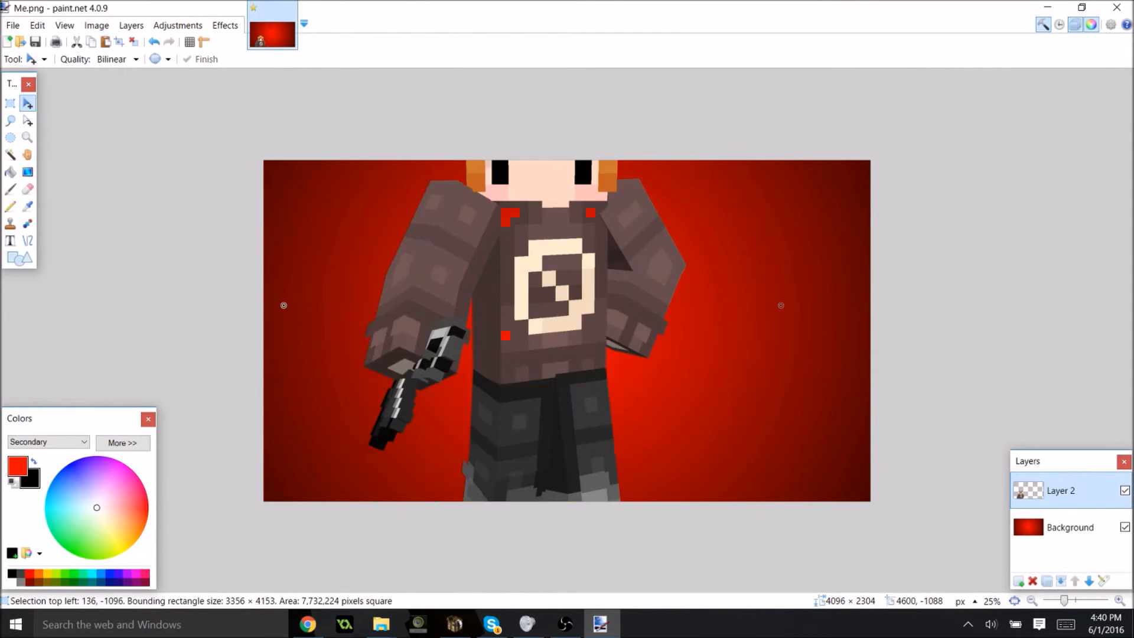
{"action": "left_click_drag", "start_coordinate": [780, 1], "coordinate": [716, 162], "text": "shift"}
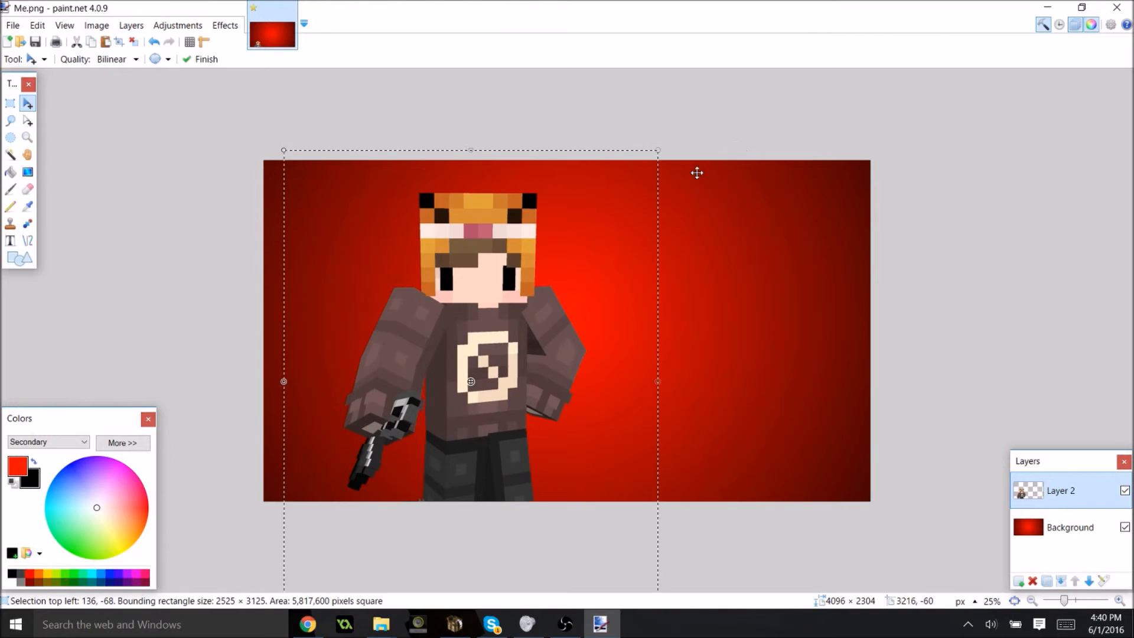
Step: Enlarge the character further, tilt it about 7° counterclockwise and position it on the left half of the canvas, cropped at the waist
{"action": "left_click_drag", "start_coordinate": [671, 306], "coordinate": [640, 371]}
{"action": "left_click_drag", "start_coordinate": [573, 344], "coordinate": [527, 361]}
{"action": "left_click_drag", "start_coordinate": [675, 262], "coordinate": [800, 152], "text": "shift"}
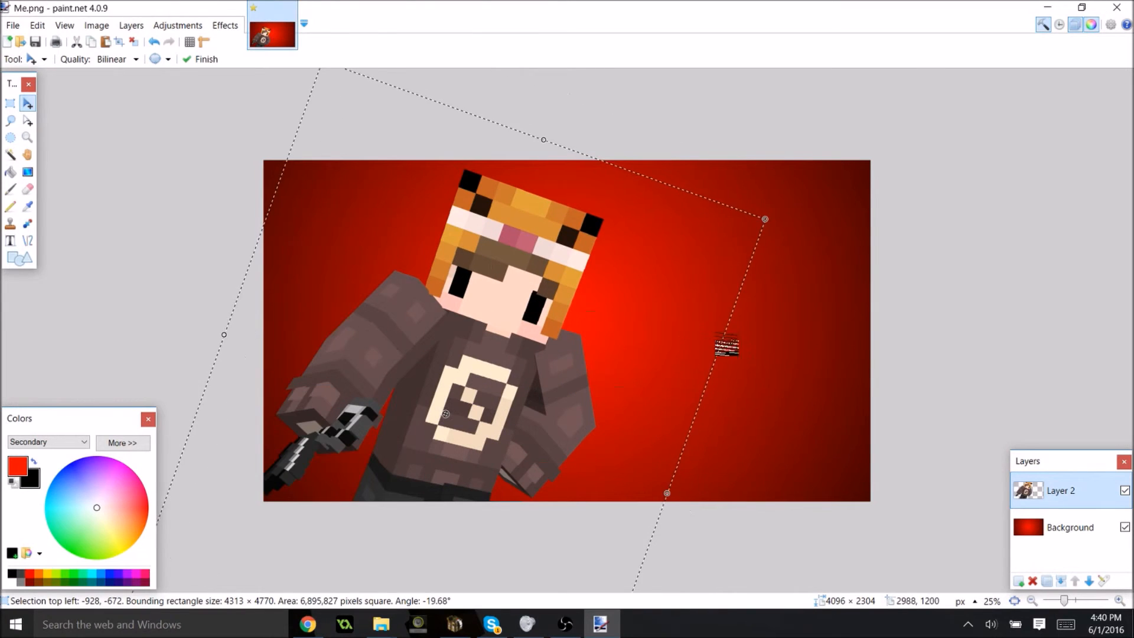
{"action": "left_click_drag", "start_coordinate": [762, 343], "coordinate": [745, 267]}
{"action": "left_click_drag", "start_coordinate": [534, 304], "coordinate": [526, 380]}
{"action": "left_click_drag", "start_coordinate": [684, 394], "coordinate": [696, 251]}
{"action": "left_click_drag", "start_coordinate": [555, 294], "coordinate": [548, 311]}
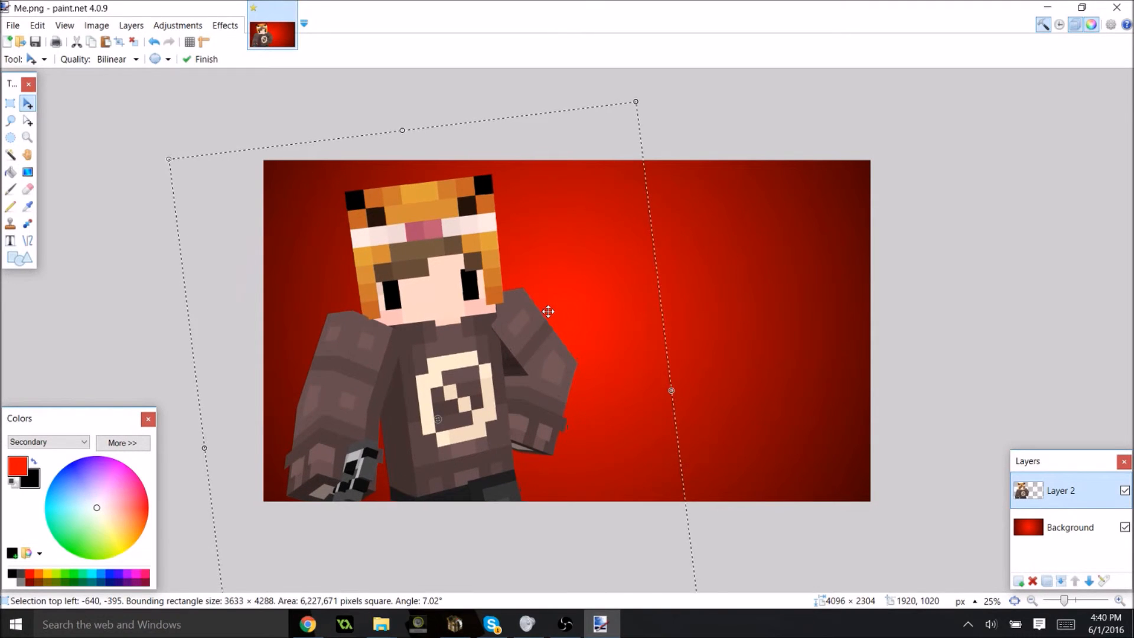
Step: Add a new layer above Layer 2 and set the Text tool's font to Ribbon
{"action": "left_click", "coordinate": [1018, 581]}
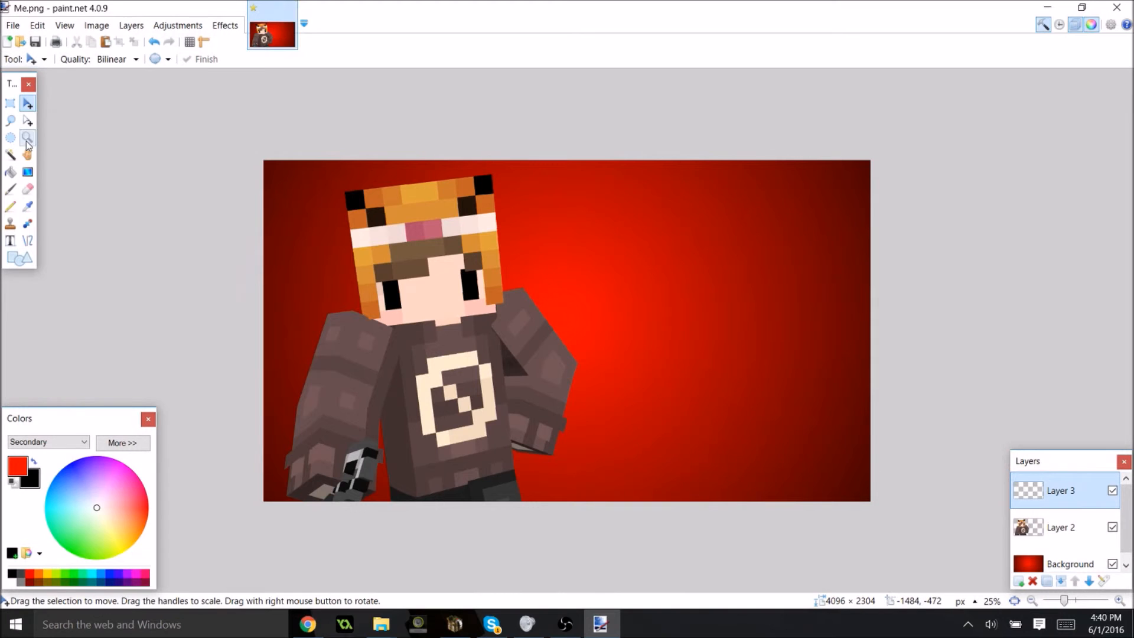
{"action": "left_click", "coordinate": [9, 240]}
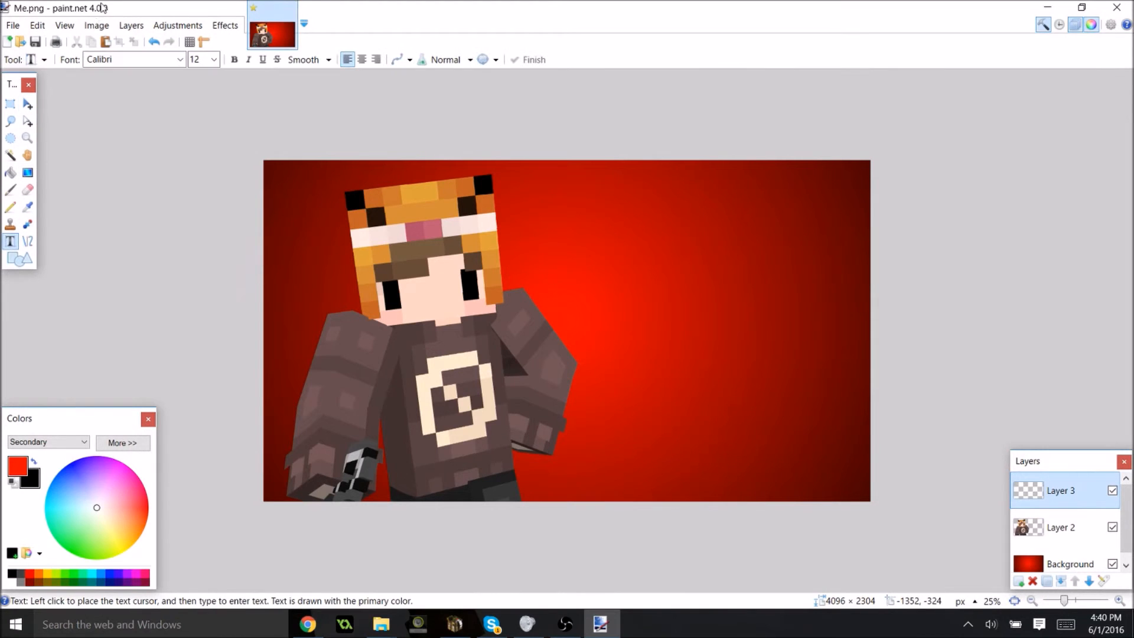
{"action": "left_click", "coordinate": [180, 59]}
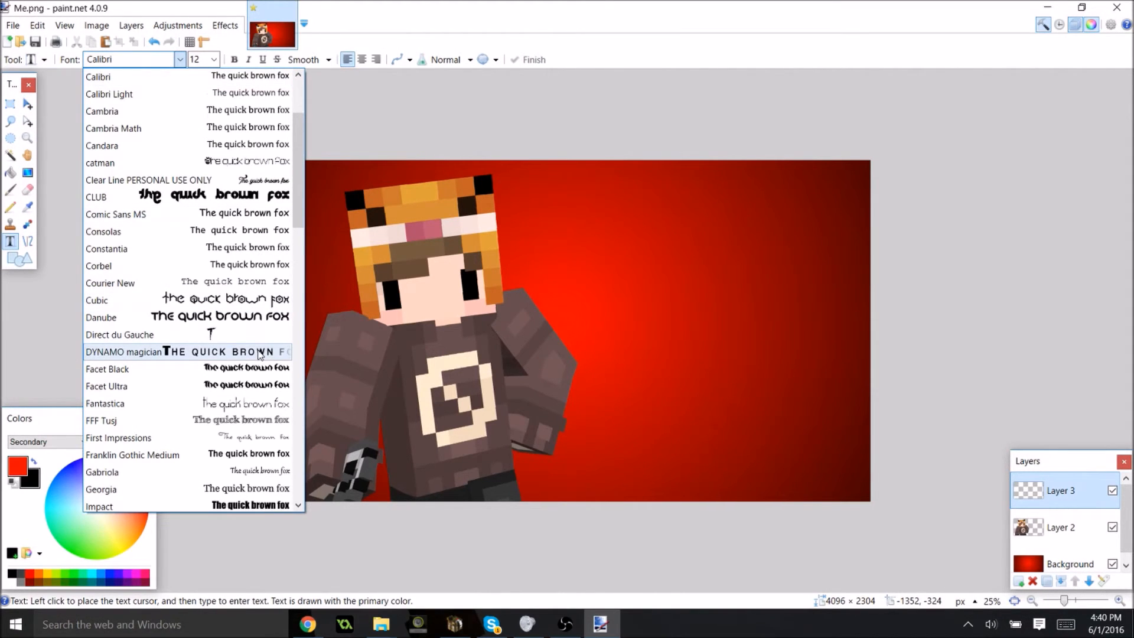
{"action": "scroll", "coordinate": [258, 353], "scroll_direction": "down", "scroll_amount": 2}
{"action": "scroll", "coordinate": [177, 307], "scroll_direction": "up", "scroll_amount": 5}
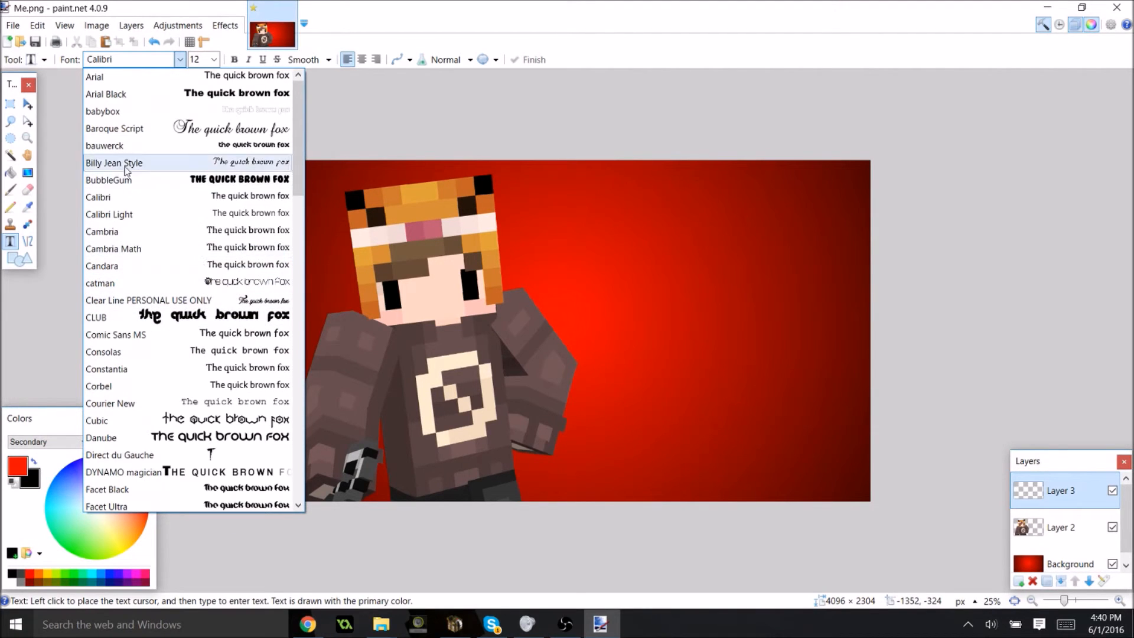
{"action": "scroll", "coordinate": [97, 266], "scroll_direction": "down", "scroll_amount": 9}
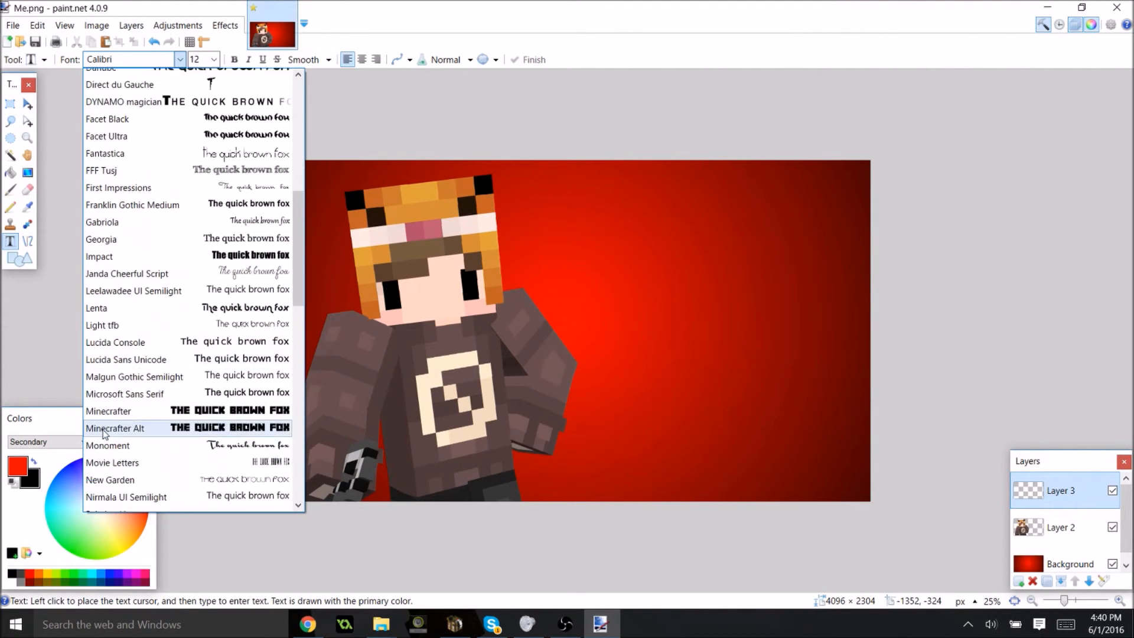
{"action": "scroll", "coordinate": [110, 443], "scroll_direction": "down", "scroll_amount": 2}
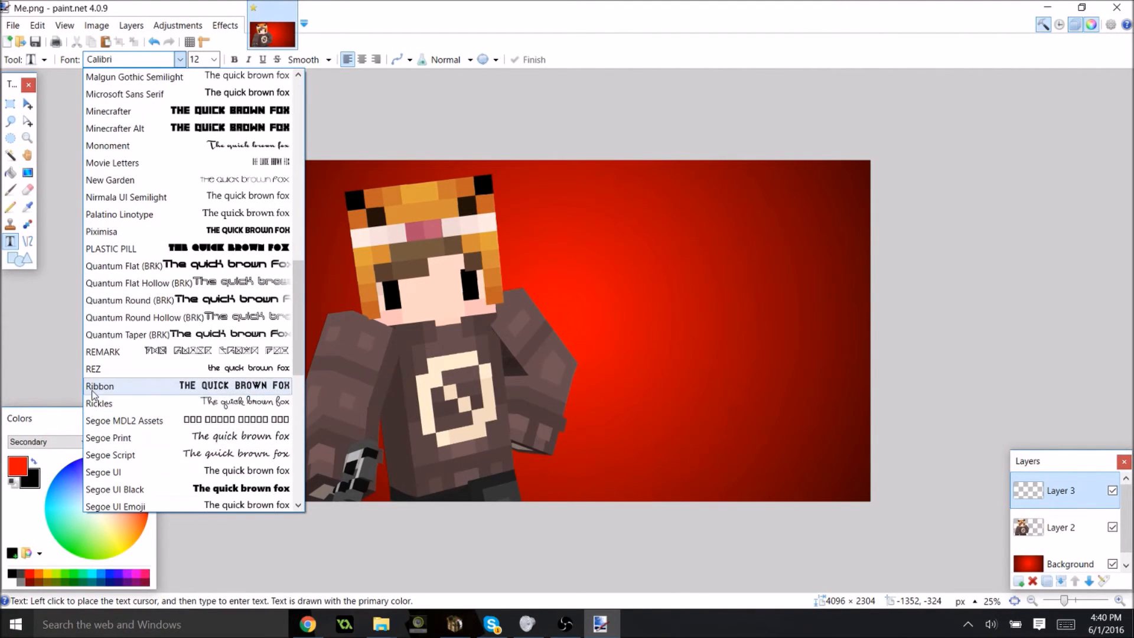
{"action": "left_click", "coordinate": [100, 391]}
Step: Add the text HELLO in white at size 350 to the right of the character
{"action": "left_click", "coordinate": [580, 245]}
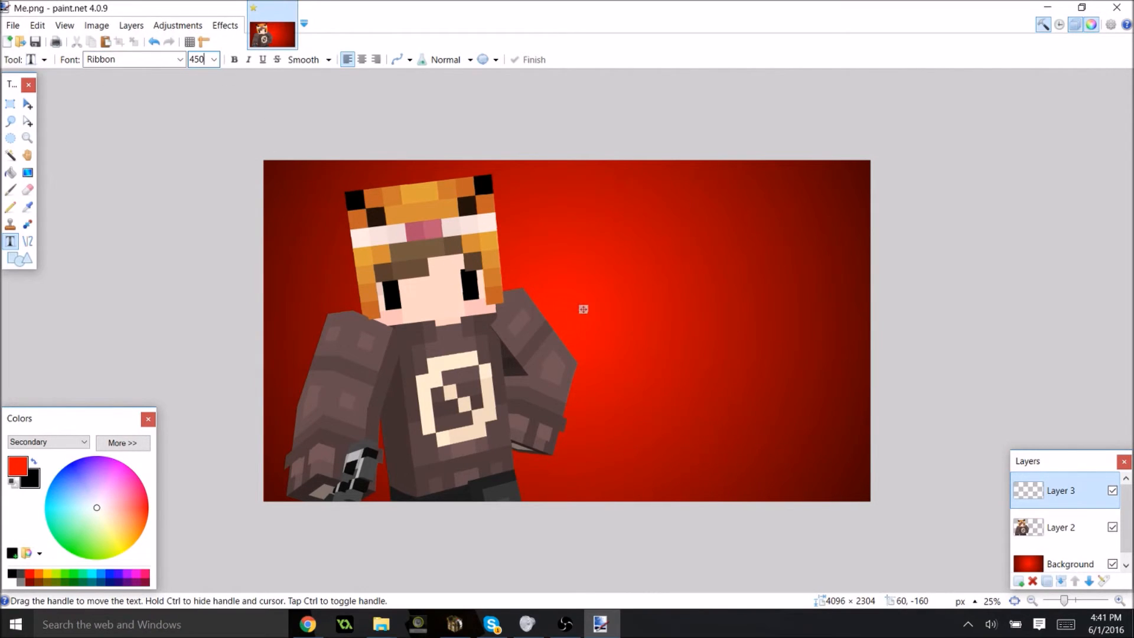
{"action": "left_click_drag", "start_coordinate": [190, 61], "coordinate": [206, 65]}
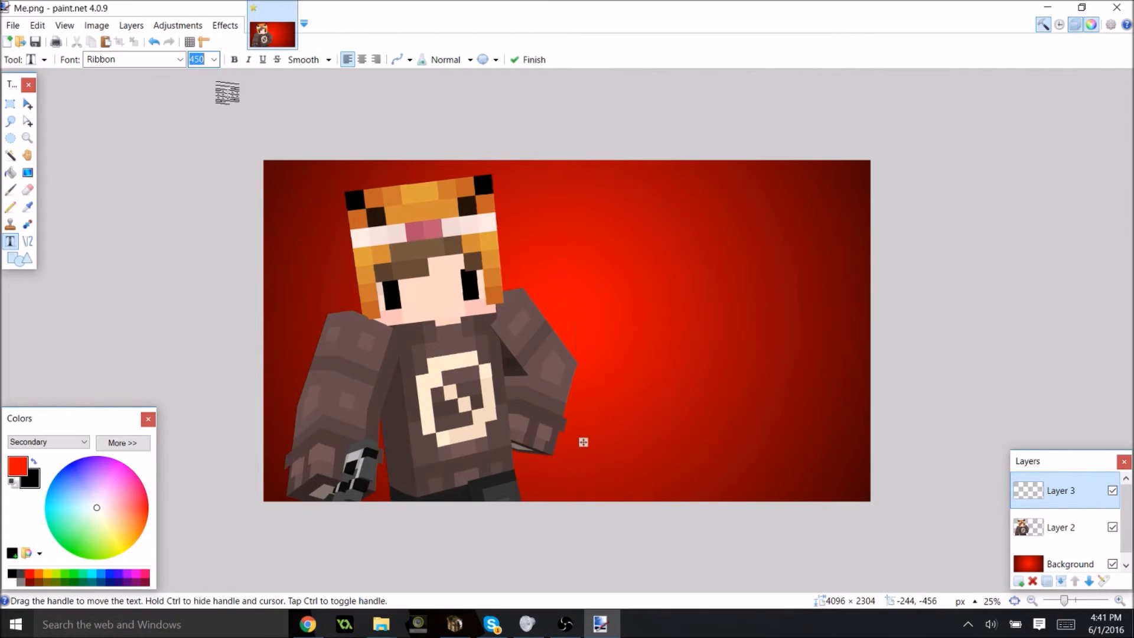
{"action": "type", "text": "3"}
{"action": "left_click_drag", "start_coordinate": [583, 499], "coordinate": [585, 331]}
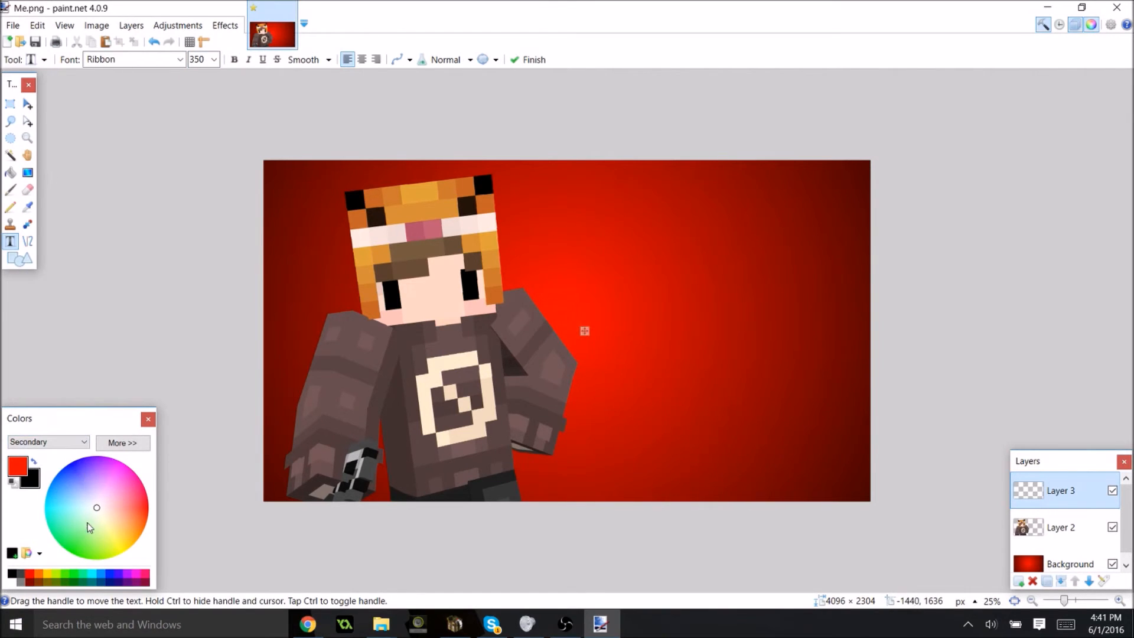
{"action": "left_click", "coordinate": [18, 468]}
{"action": "left_click", "coordinate": [11, 583]}
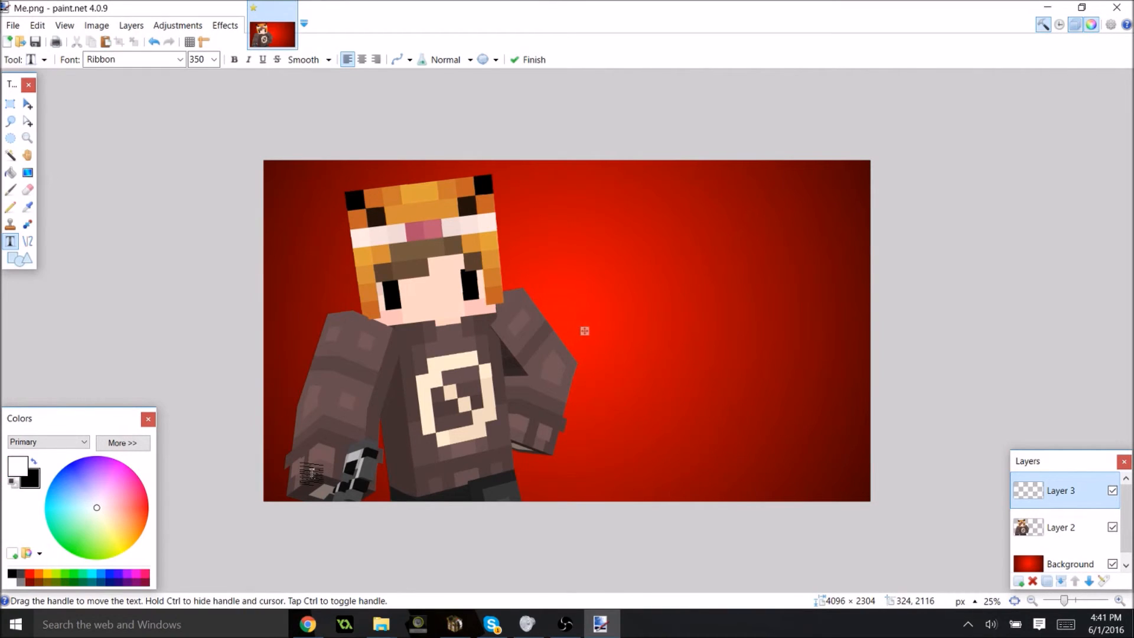
{"action": "type", "text": "HELLO"}
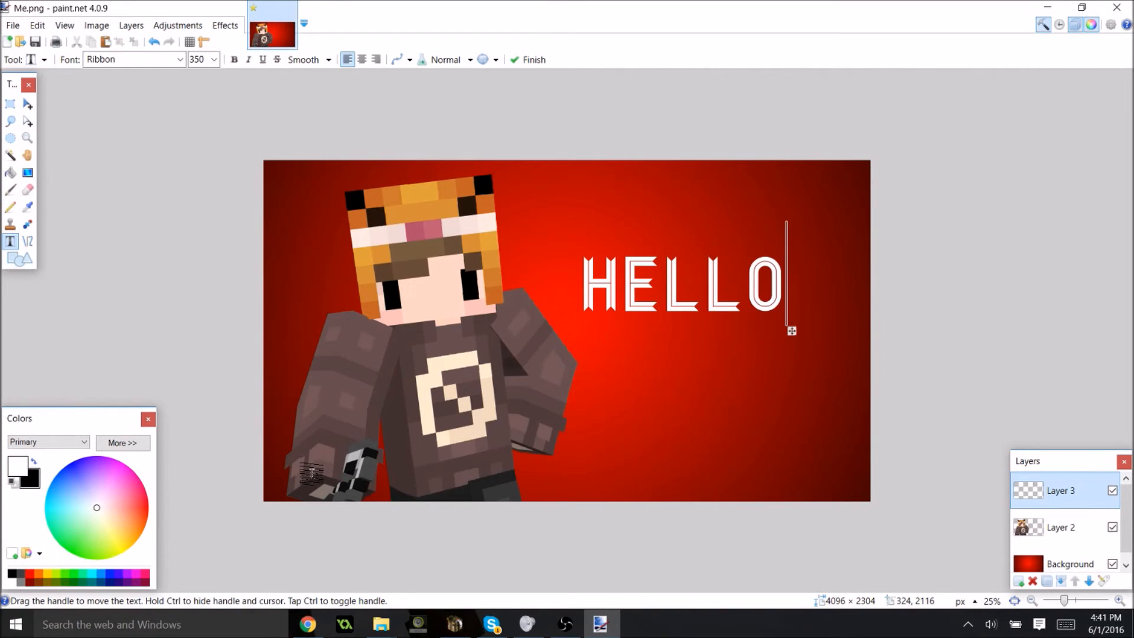
Step: Set the HELLO text's size to 450 and move it up beside the character's head
{"action": "left_click", "coordinate": [202, 59]}
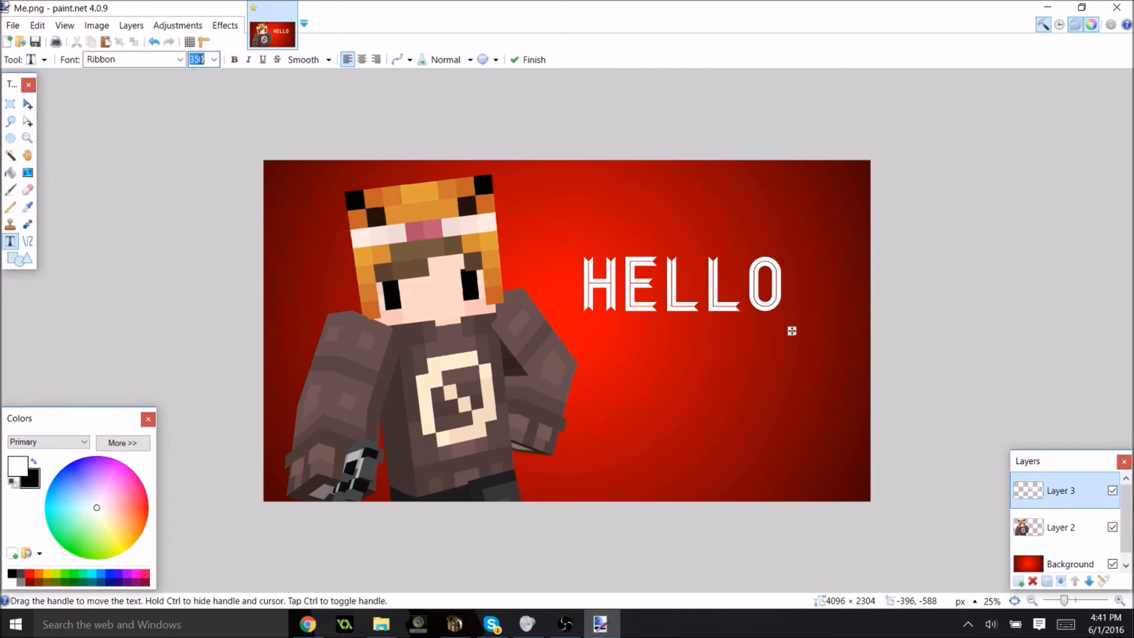
{"action": "type", "text": "400"}
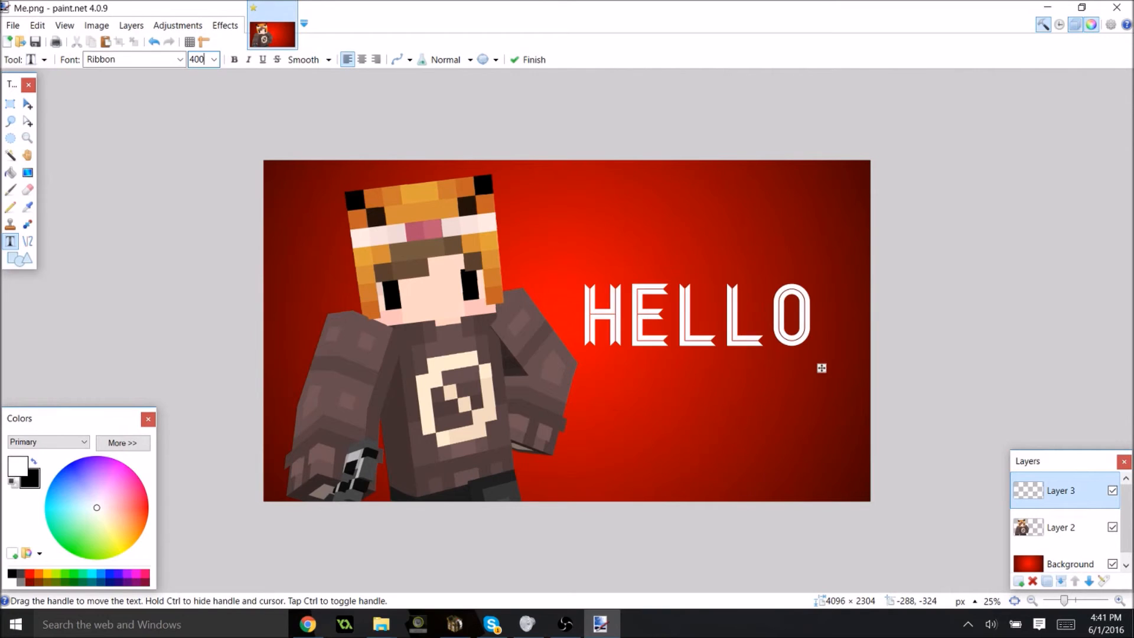
{"action": "key", "text": "BackSpace"}
{"action": "key", "text": "BackSpace"}
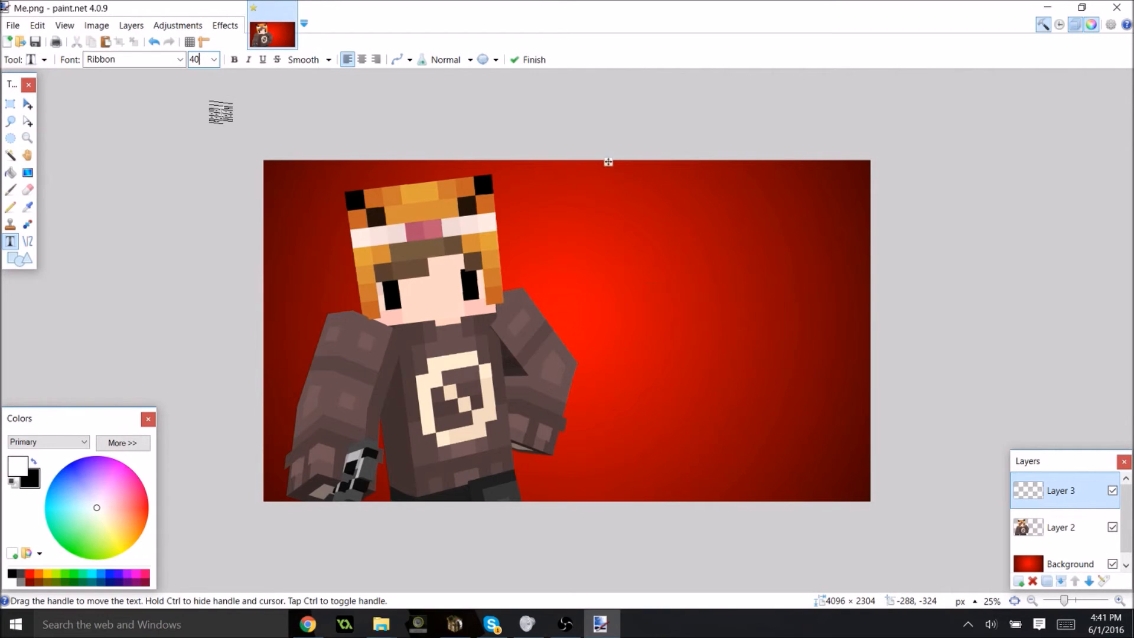
{"action": "type", "text": "50"}
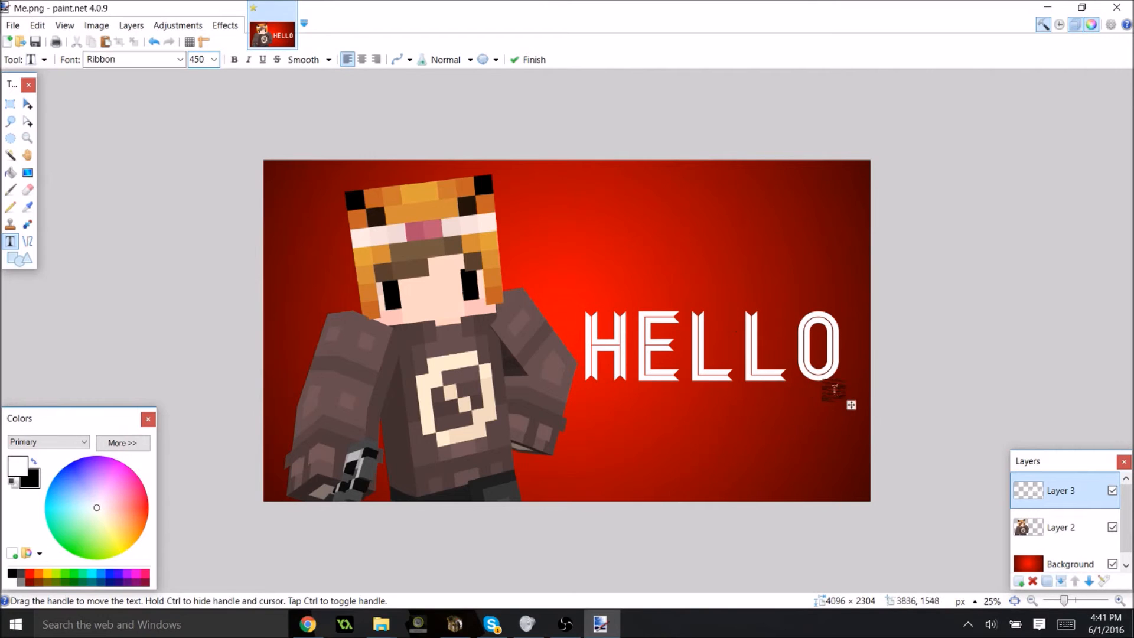
{"action": "left_click_drag", "start_coordinate": [851, 407], "coordinate": [795, 299]}
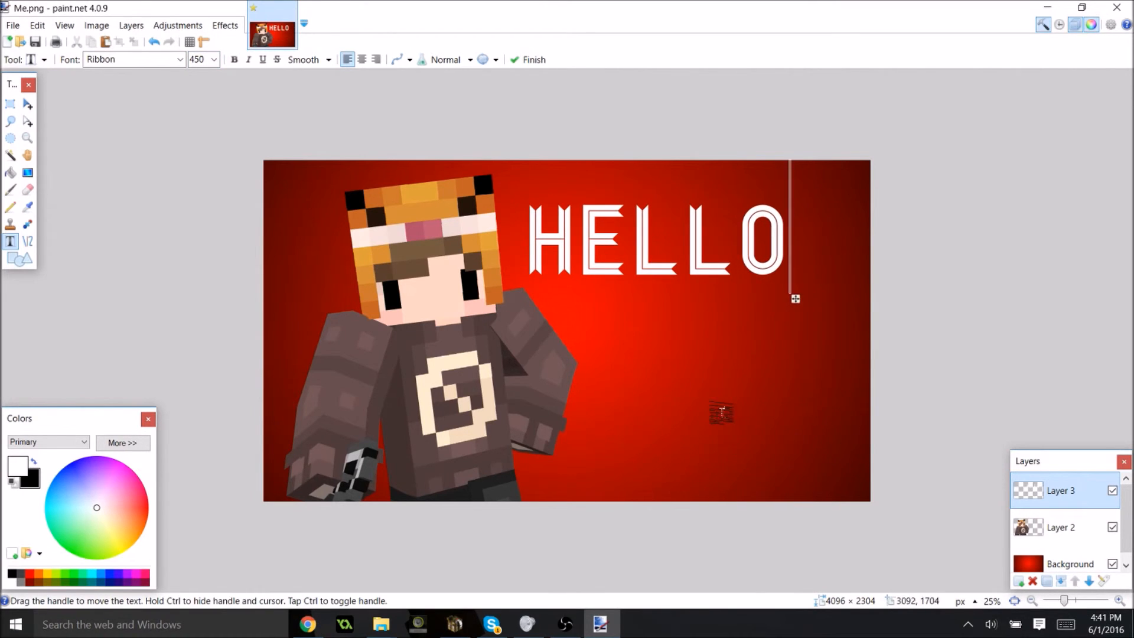
{"action": "key", "text": "Return"}
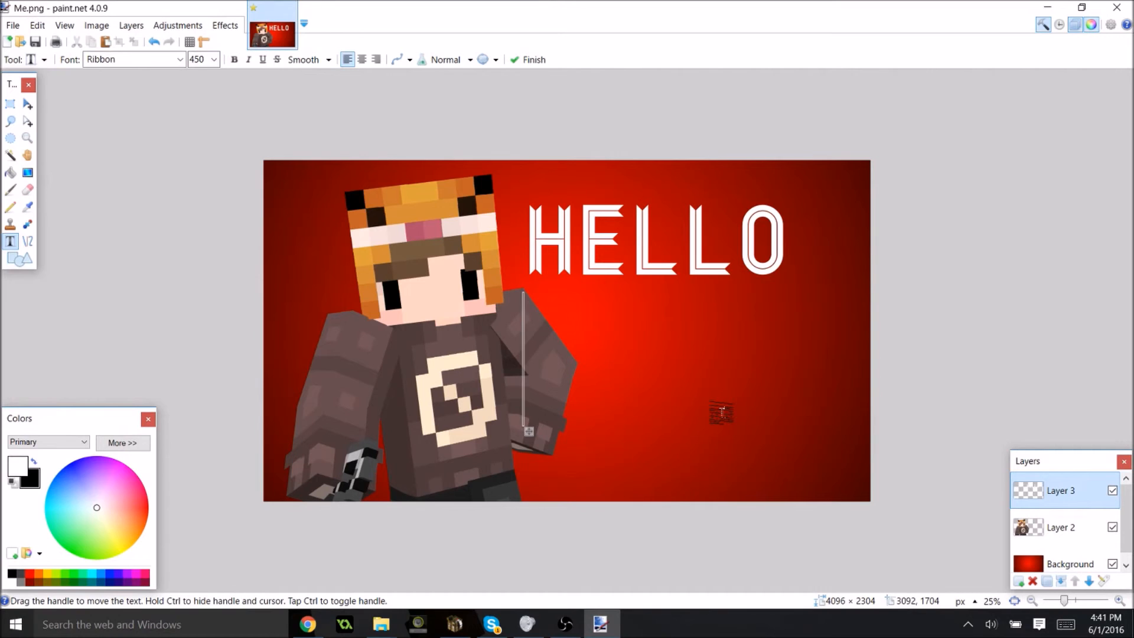
Step: Apply a black Drop Shadow to the HELLO text with widening radius 6, blur radius 0 and opacity 255
{"action": "left_click", "coordinate": [233, 28]}
{"action": "mouse_move", "coordinate": [284, 149]}
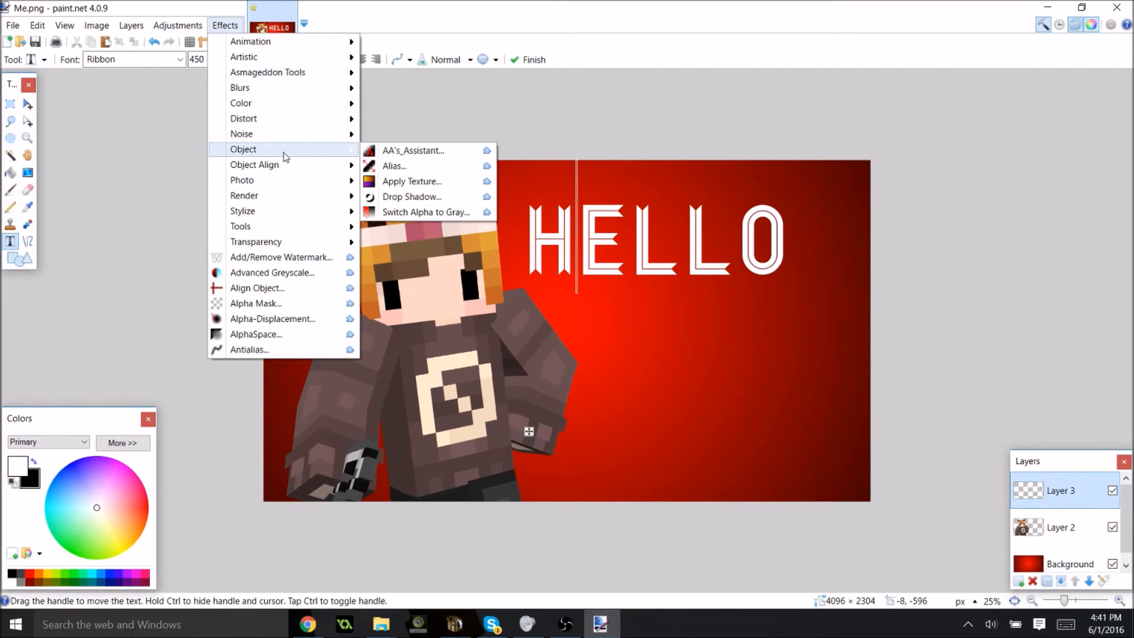
{"action": "left_click", "coordinate": [396, 198]}
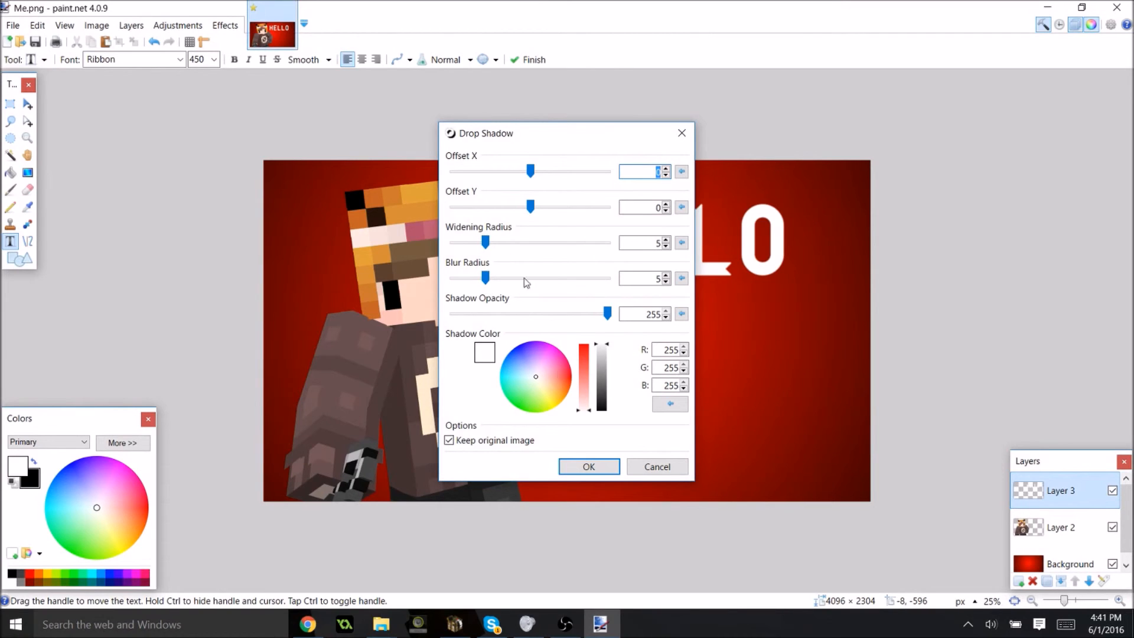
{"action": "left_click_drag", "start_coordinate": [596, 143], "coordinate": [1020, 144]}
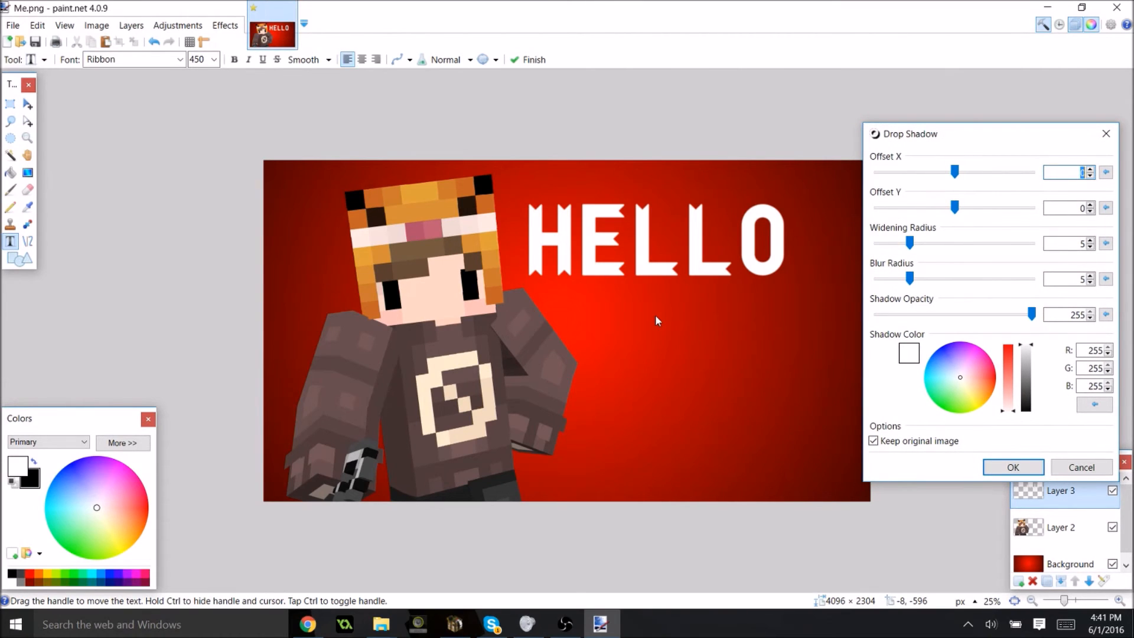
{"action": "left_click_drag", "start_coordinate": [1027, 390], "coordinate": [1041, 483]}
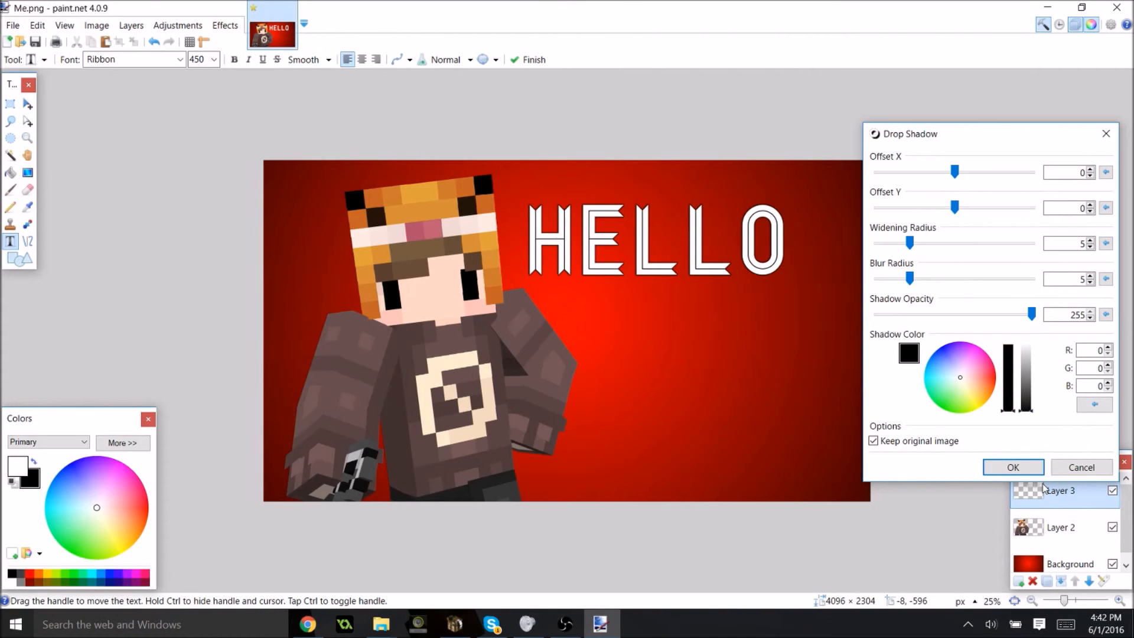
{"action": "left_click_drag", "start_coordinate": [912, 282], "coordinate": [719, 279]}
{"action": "mouse_move", "coordinate": [911, 244]}
{"action": "left_mouse_down"}
{"action": "mouse_move", "coordinate": [944, 244]}
{"action": "mouse_move", "coordinate": [915, 249]}
{"action": "left_mouse_up"}
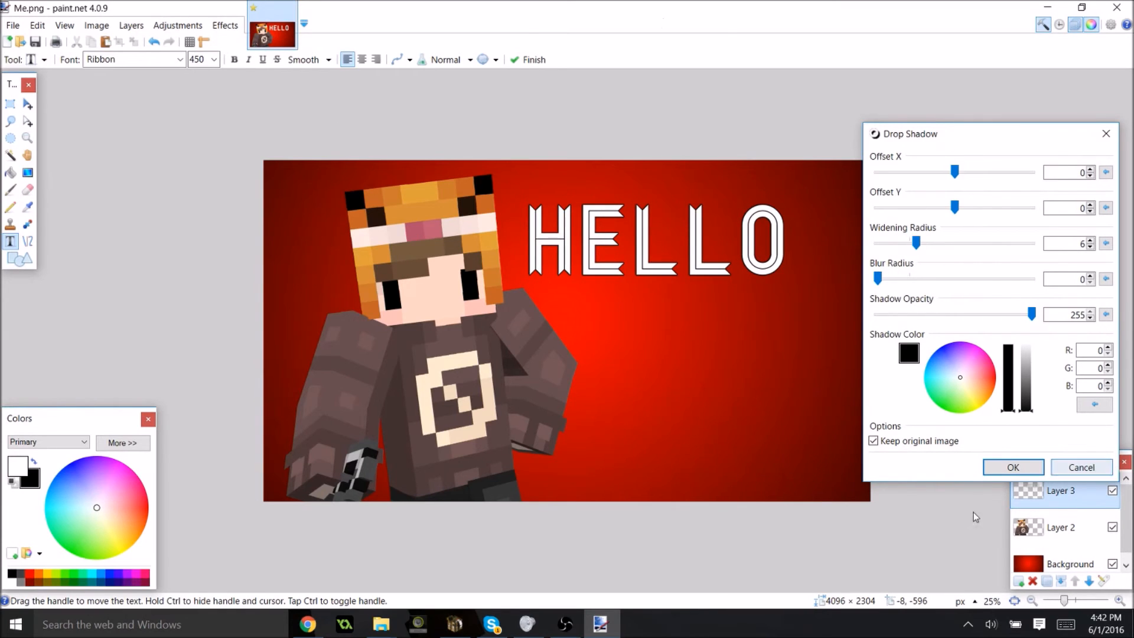
{"action": "left_click", "coordinate": [1035, 466]}
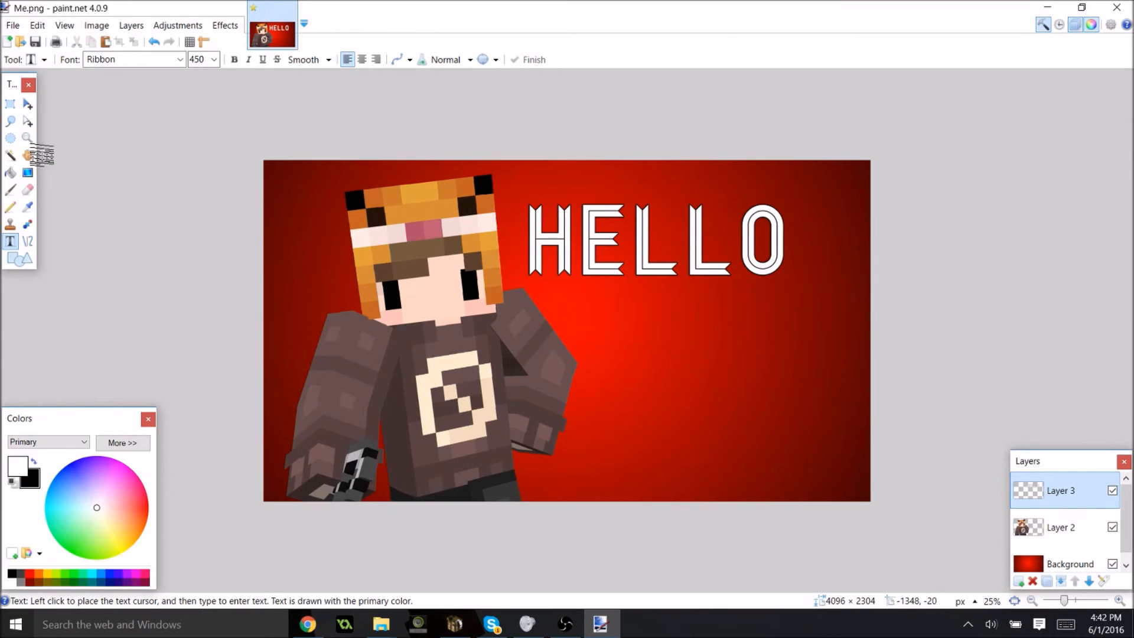
Step: Select the HELLO text with a rectangular selection and rotate it about 11° counterclockwise
{"action": "left_click", "coordinate": [10, 103]}
{"action": "left_click_drag", "start_coordinate": [518, 194], "coordinate": [801, 292]}
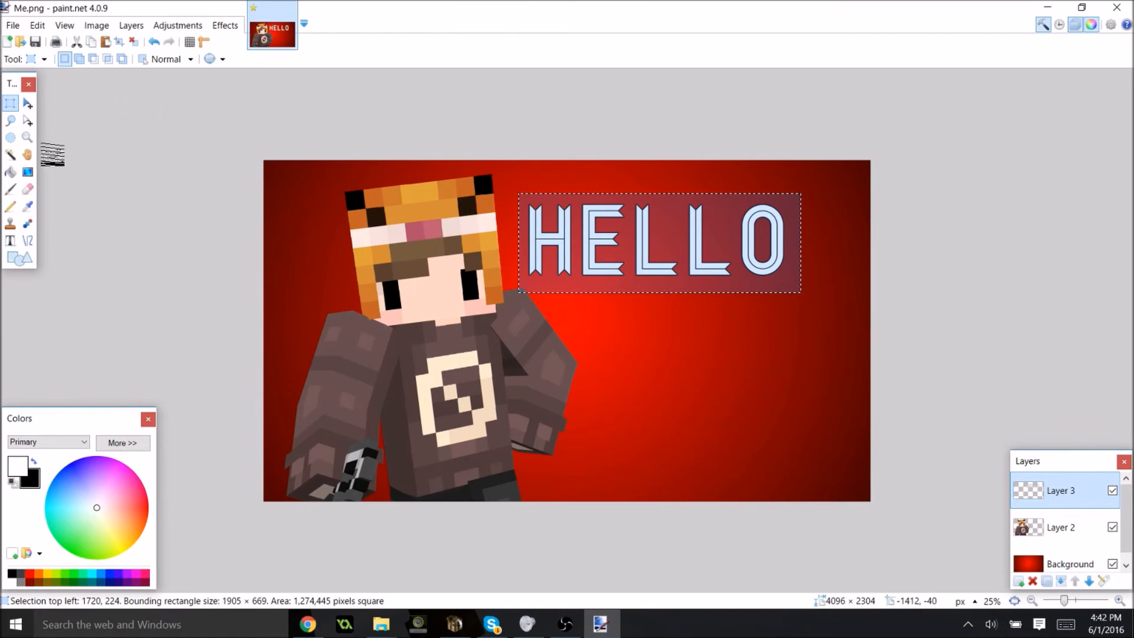
{"action": "left_click", "coordinate": [28, 103]}
{"action": "left_click_drag", "start_coordinate": [823, 302], "coordinate": [853, 270]}
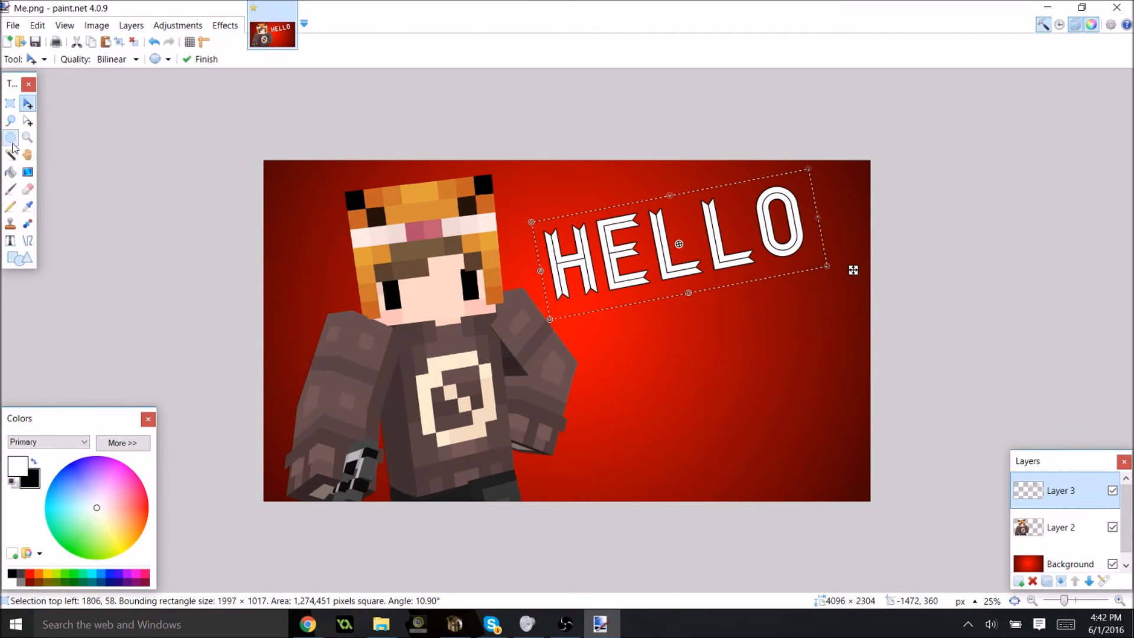
Step: Draw an elliptical selection of about 2153 × 757 px over the HELLO text
{"action": "left_click", "coordinate": [10, 138]}
{"action": "left_click_drag", "start_coordinate": [527, 215], "coordinate": [846, 328]}
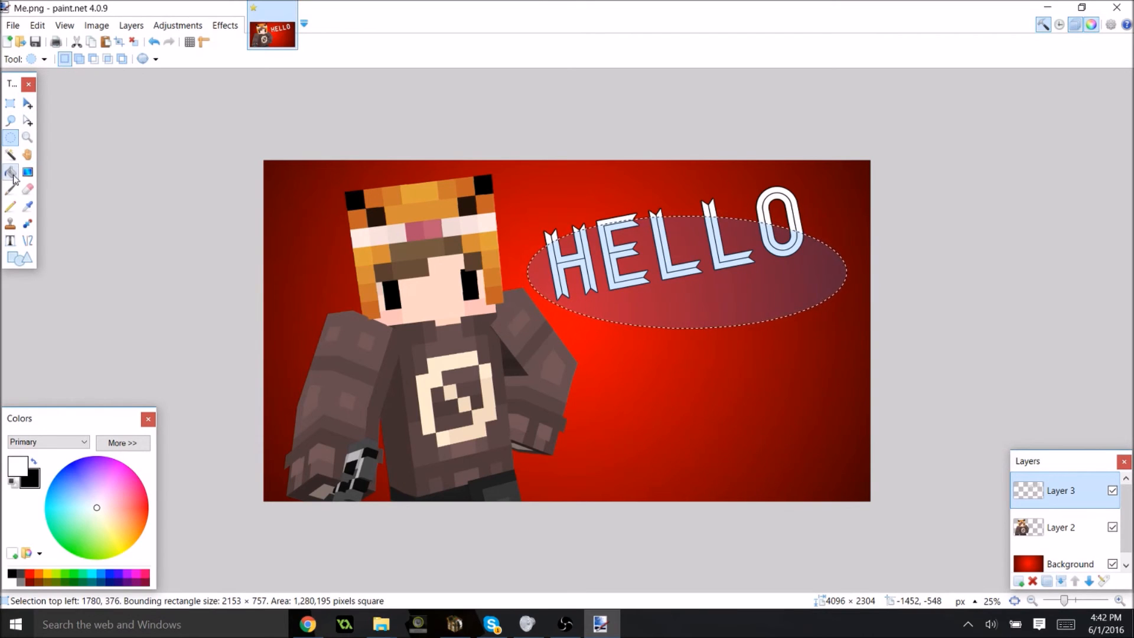
{"action": "left_click", "coordinate": [10, 173]}
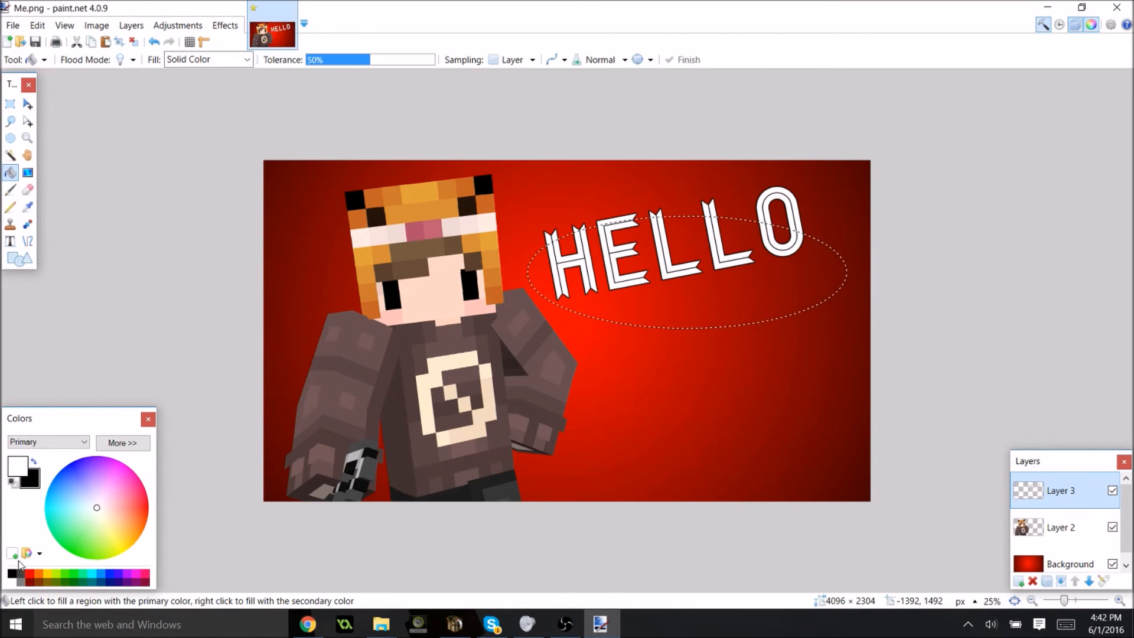
{"action": "left_click", "coordinate": [647, 290]}
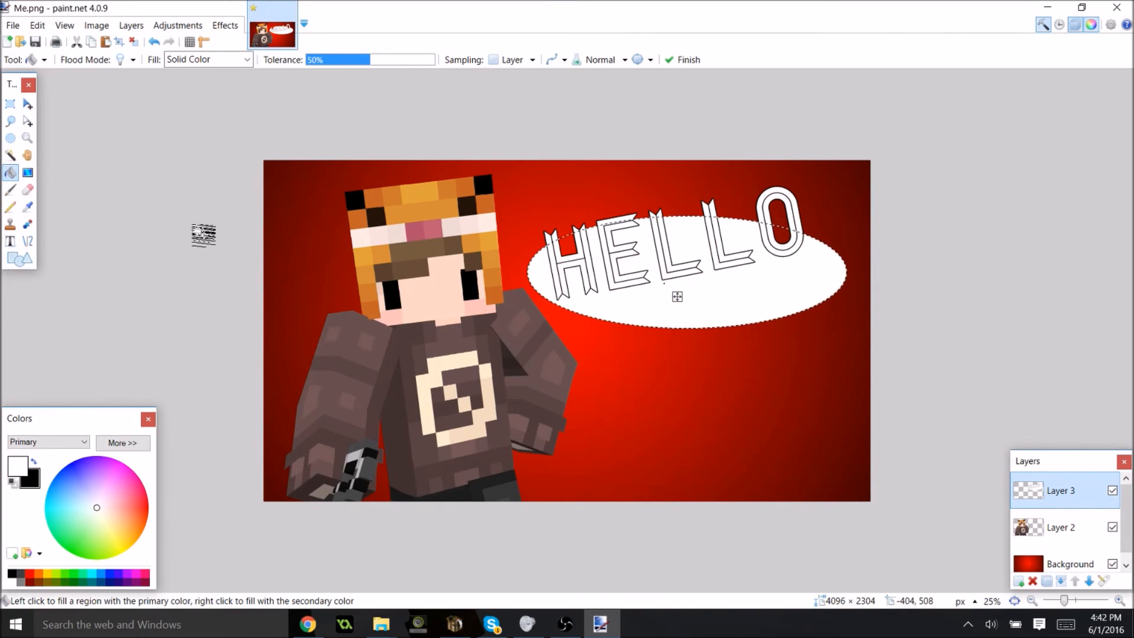
{"action": "left_click", "coordinate": [30, 107]}
{"action": "mouse_move", "coordinate": [732, 306]}
{"action": "left_mouse_down"}
{"action": "mouse_move", "coordinate": [723, 332]}
{"action": "mouse_move", "coordinate": [741, 322]}
{"action": "mouse_move", "coordinate": [736, 307]}
{"action": "left_mouse_up"}
{"action": "key", "text": "f"}
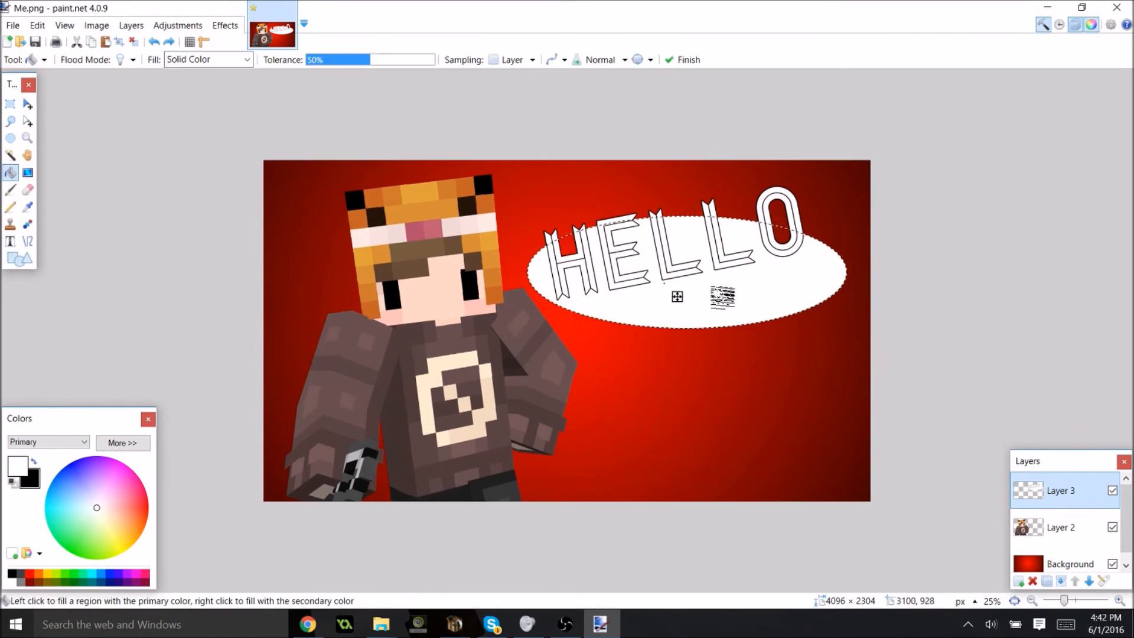
{"action": "key", "text": "ctrl+z"}
{"action": "key", "text": "ctrl+z"}
Step: Add a new layer between the character on Layer 2 and the HELLO text on Layer 3
{"action": "left_click", "coordinate": [1048, 533]}
{"action": "left_click", "coordinate": [1018, 581]}
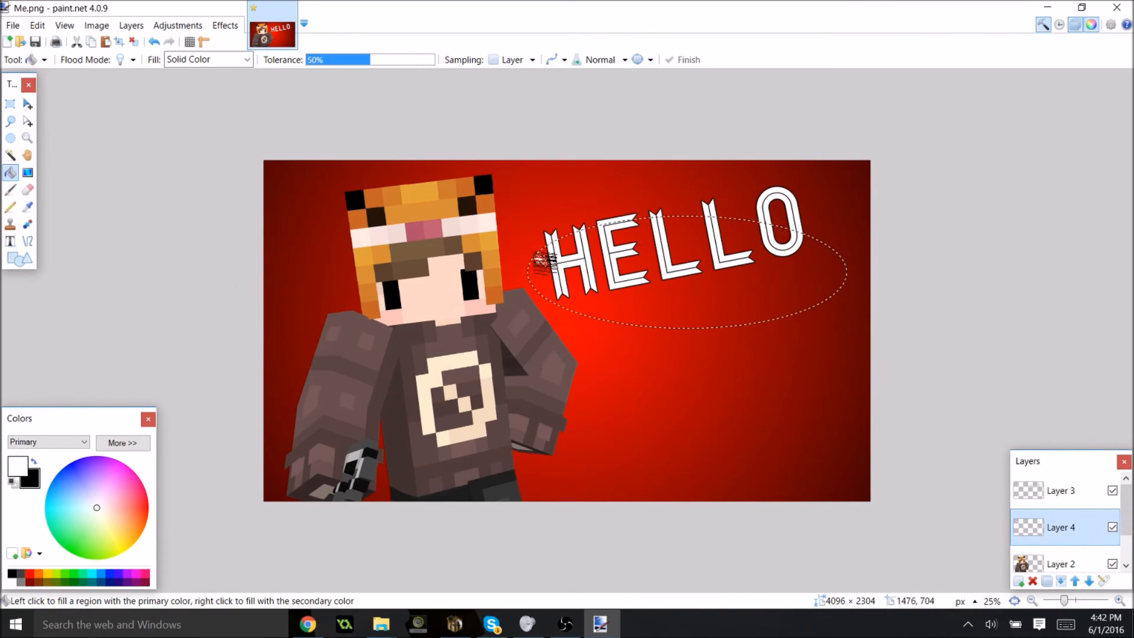
Step: Fill the elliptical selection on Layer 4 with white and rotate it about 10.5° counterclockwise, centred behind the HELLO text
{"action": "left_click", "coordinate": [665, 264]}
{"action": "left_click", "coordinate": [33, 108]}
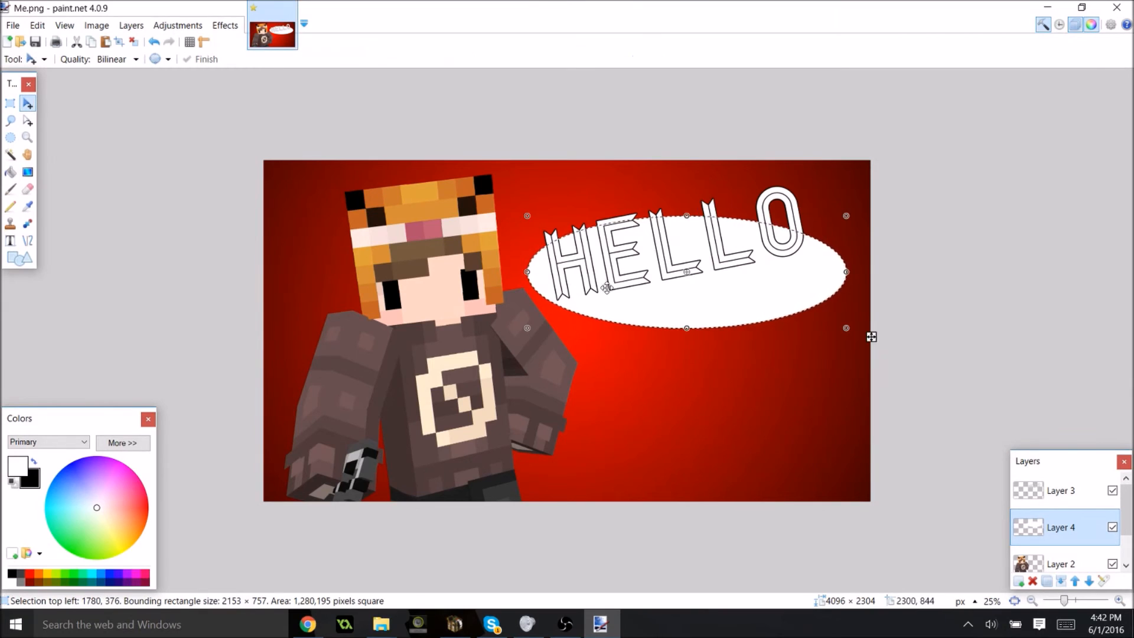
{"action": "left_click_drag", "start_coordinate": [870, 331], "coordinate": [827, 321]}
{"action": "left_click_drag", "start_coordinate": [750, 290], "coordinate": [738, 264]}
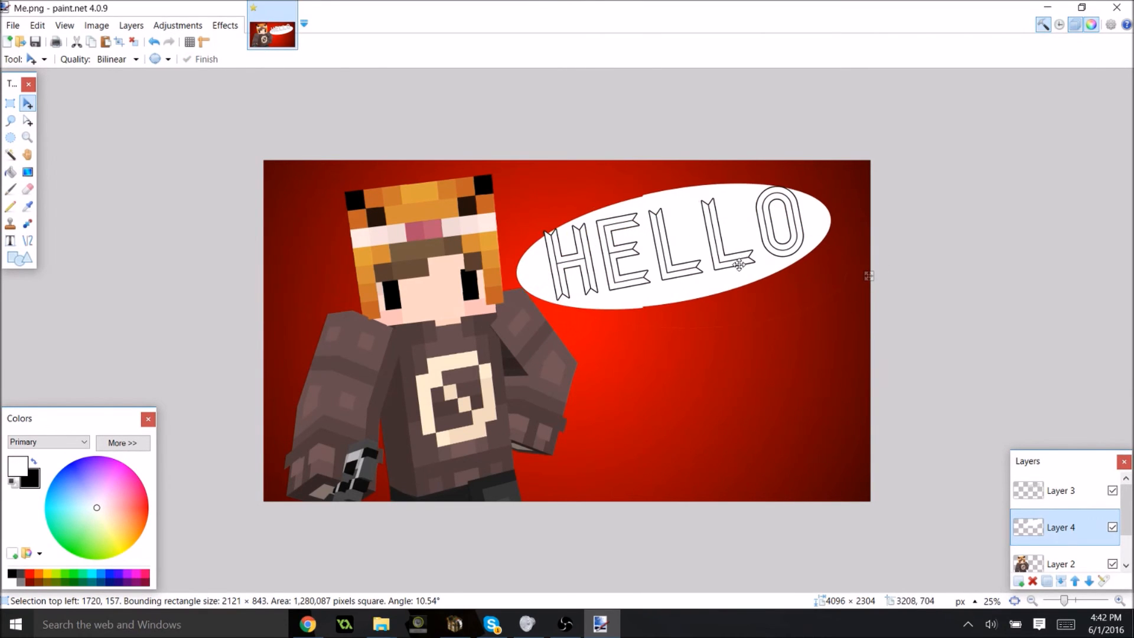
Step: Enlarge the tilted ellipse to about 2444 × 945 px around HELLO and fill it with solid red
{"action": "left_click_drag", "start_coordinate": [869, 275], "coordinate": [899, 274]}
{"action": "left_click_drag", "start_coordinate": [826, 200], "coordinate": [892, 199]}
{"action": "left_click_drag", "start_coordinate": [840, 229], "coordinate": [838, 232]}
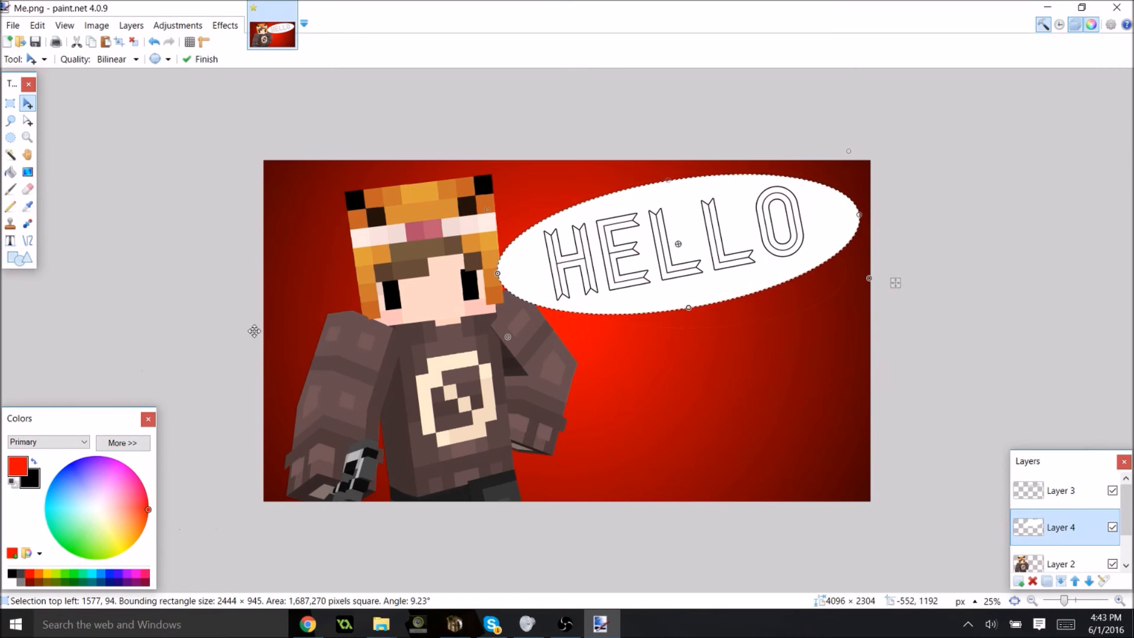
{"action": "key", "text": "f"}
{"action": "left_click", "coordinate": [603, 258]}
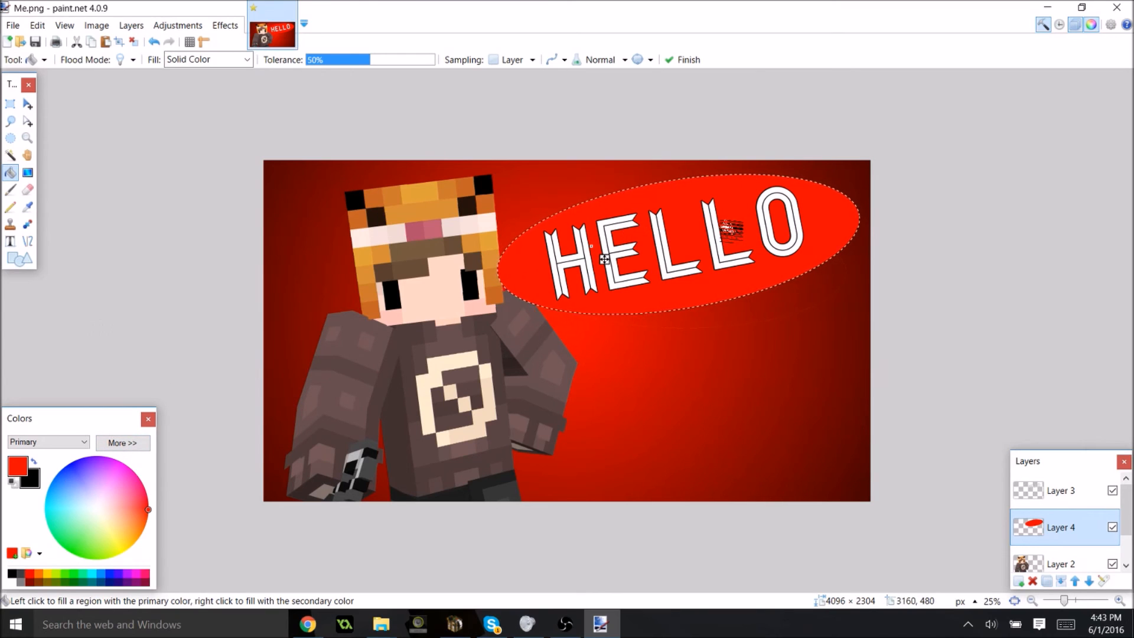
Step: Erase the red ellipse and delete the emptied Layer 4
{"action": "key", "text": "Delete"}
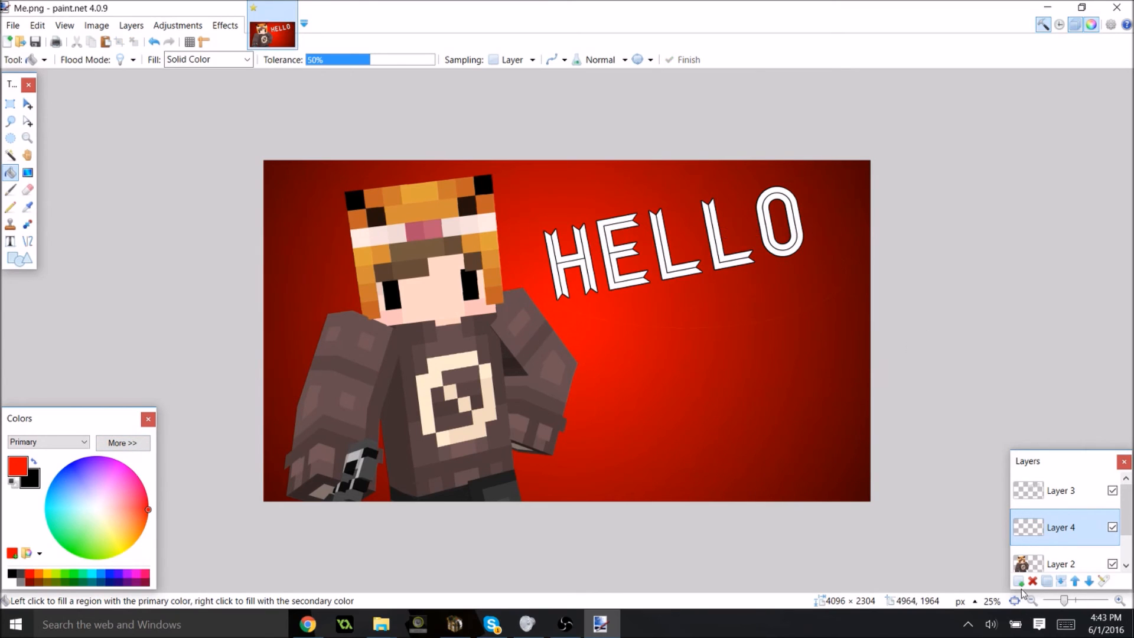
{"action": "left_click", "coordinate": [1033, 582]}
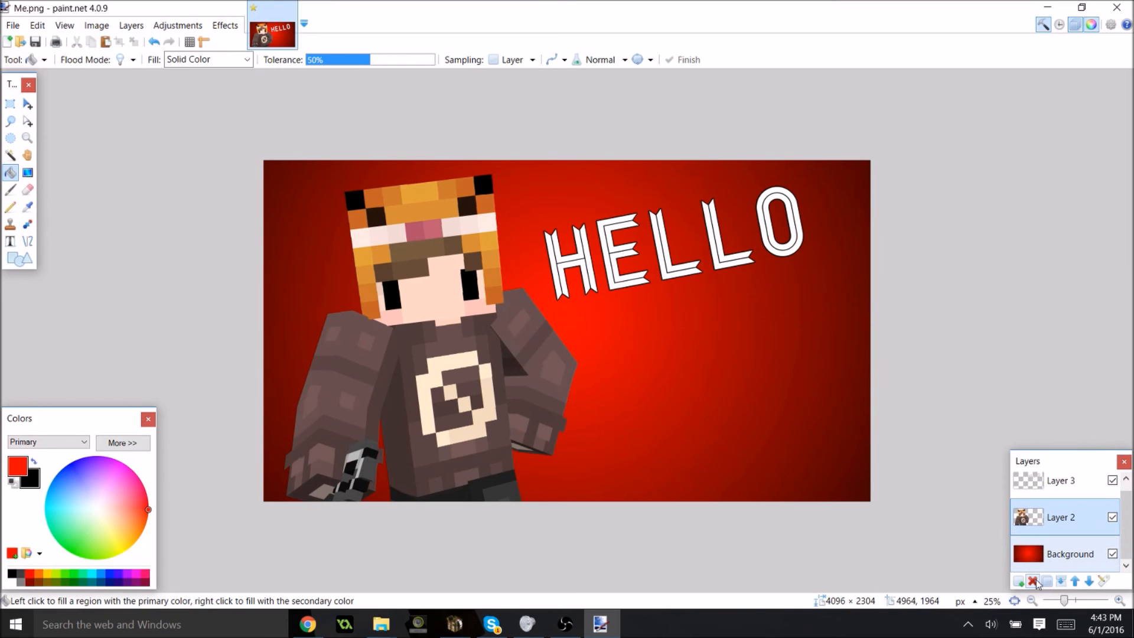
Step: Start saving the image under a new name on the Desktop with PNG as the file type
{"action": "left_click", "coordinate": [13, 25]}
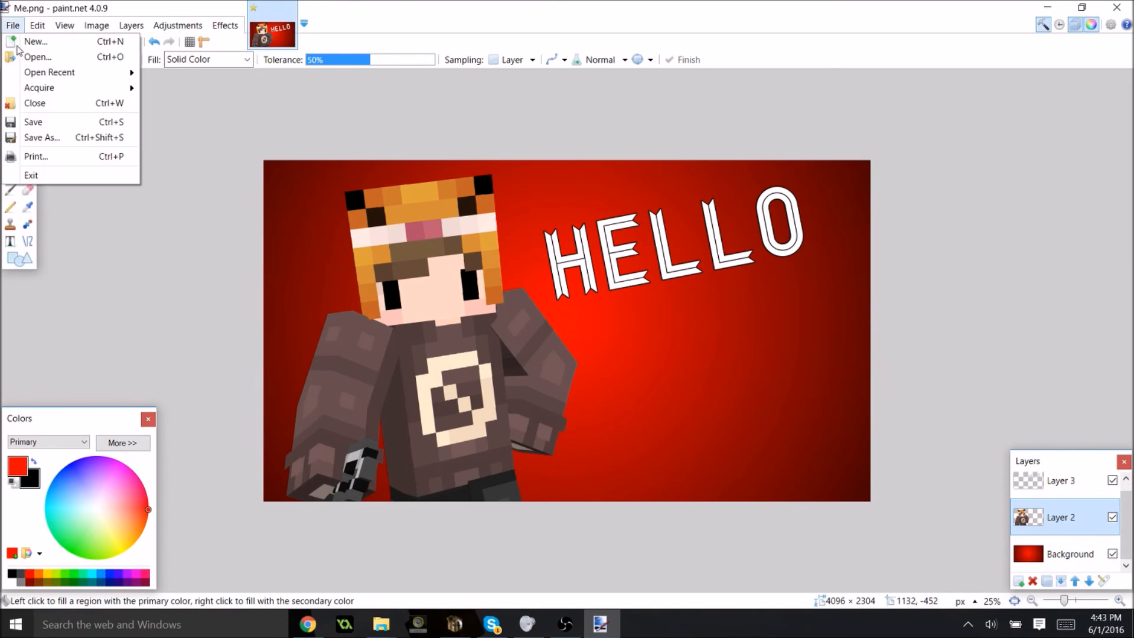
{"action": "left_click", "coordinate": [47, 137]}
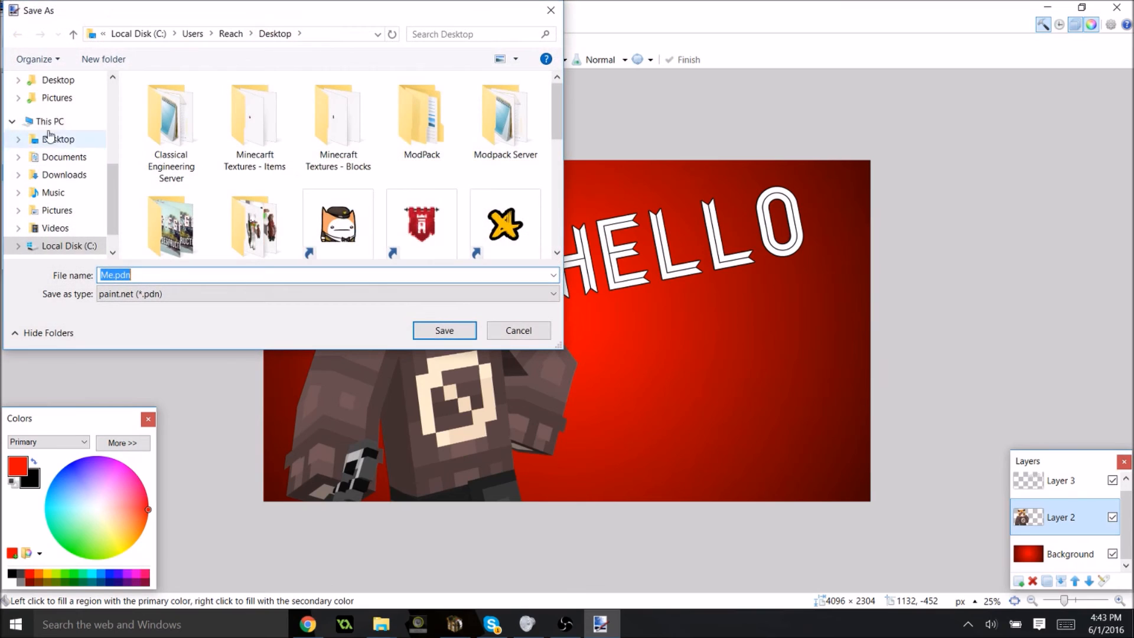
{"action": "left_click", "coordinate": [158, 275]}
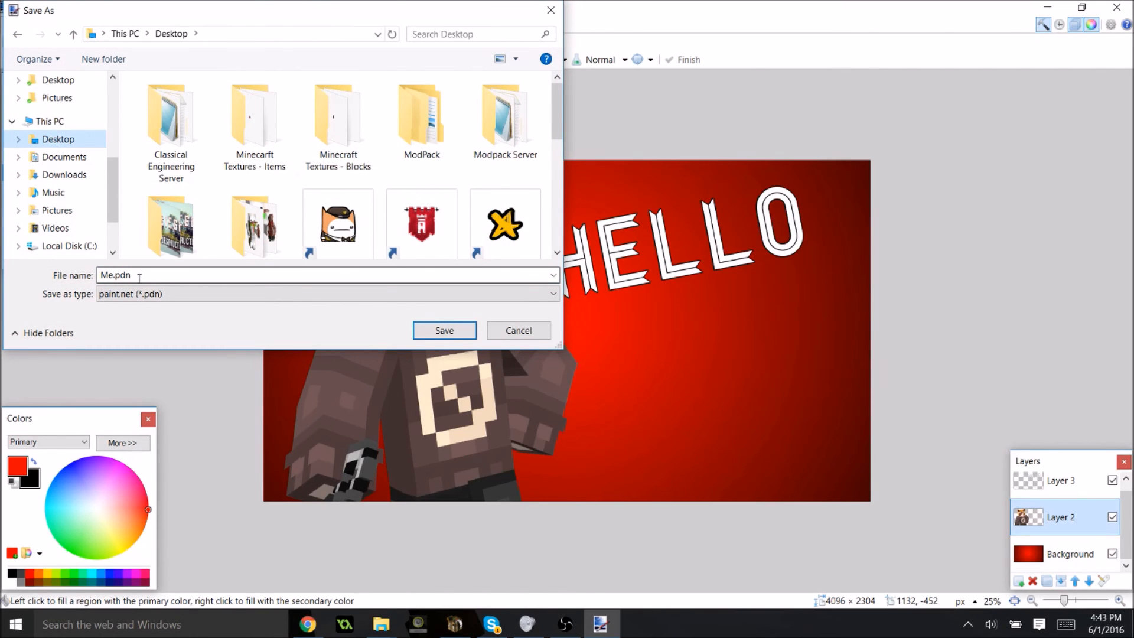
{"action": "left_click", "coordinate": [141, 293]}
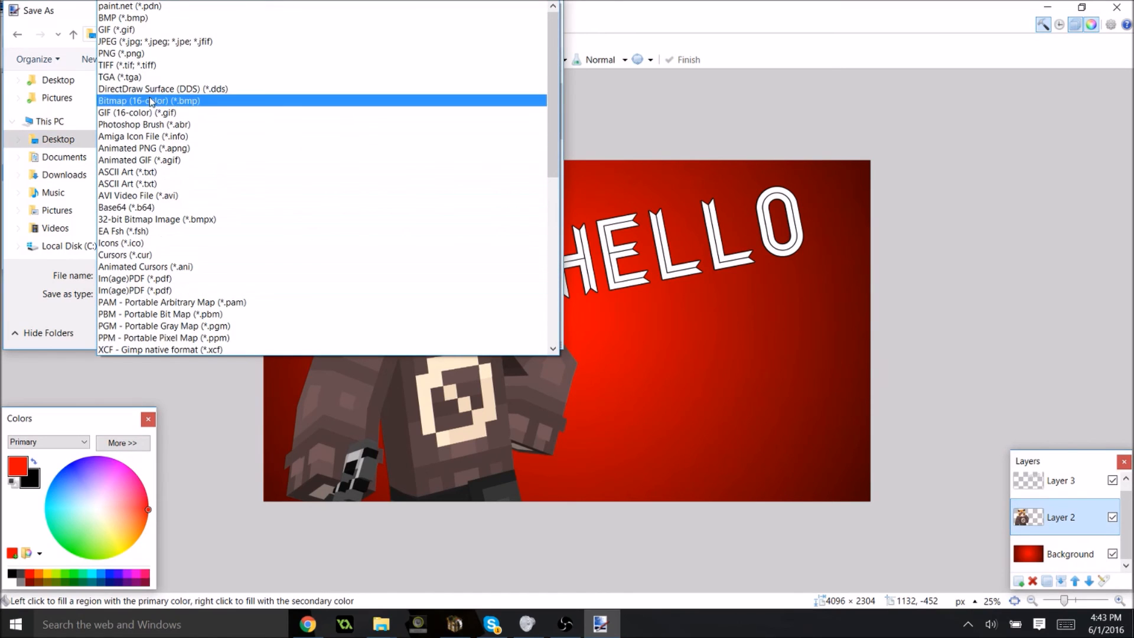
{"action": "left_click", "coordinate": [26, 309]}
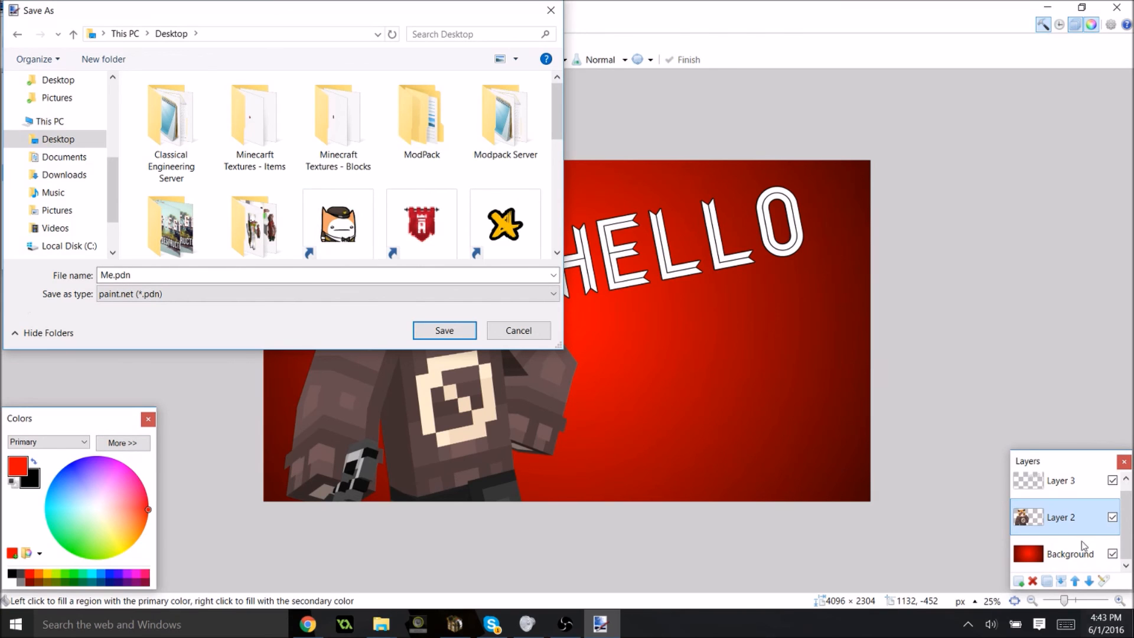
{"action": "left_click", "coordinate": [185, 301]}
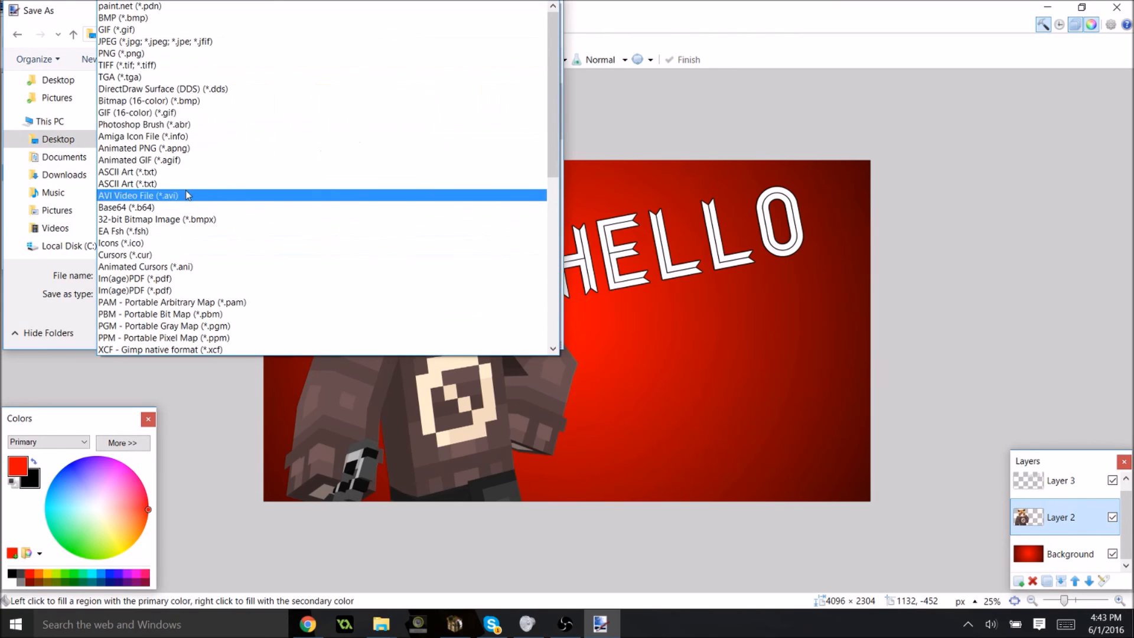
{"action": "left_click", "coordinate": [161, 53]}
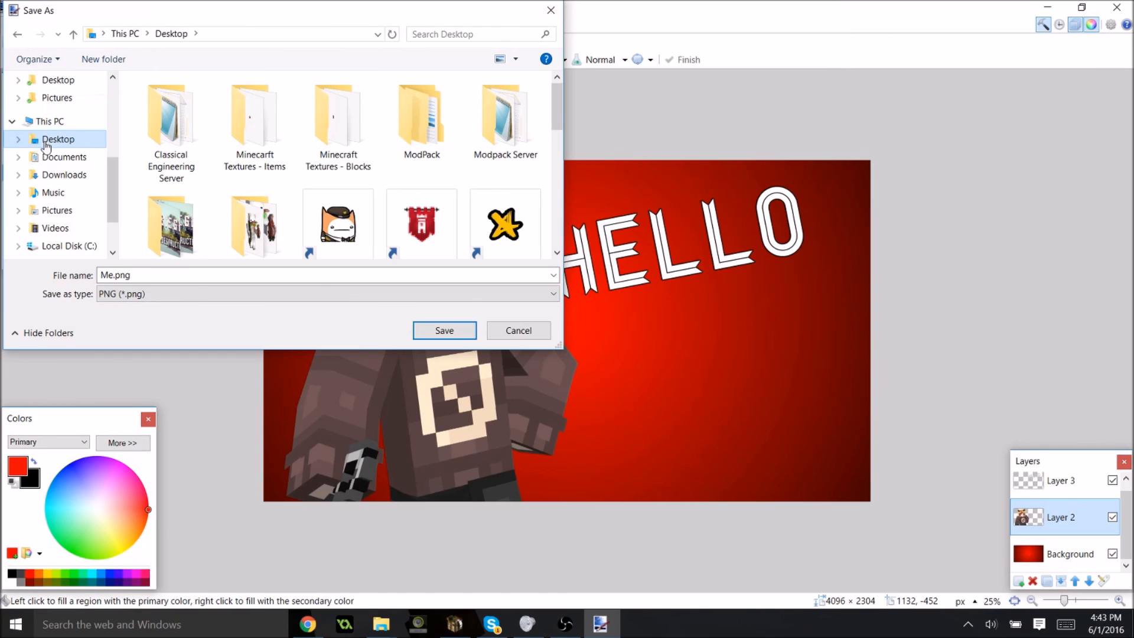
Step: Name the file Me2.png and save it with auto-detected bit depth, flattening the layers
{"action": "left_click", "coordinate": [112, 276]}
{"action": "type", "text": "2"}
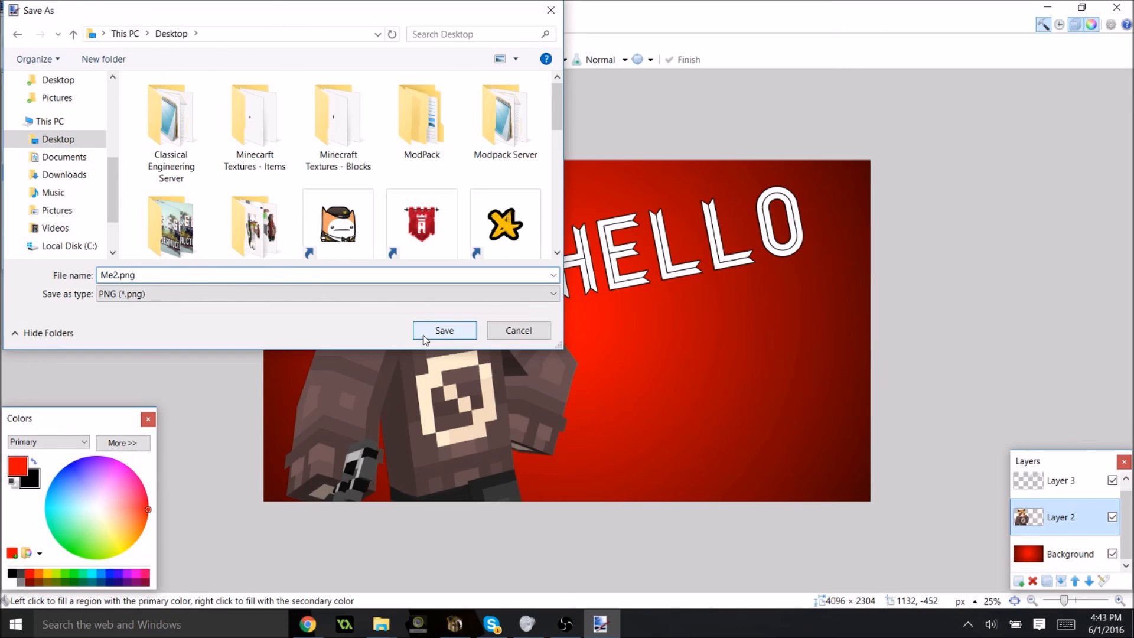
{"action": "left_click", "coordinate": [424, 335]}
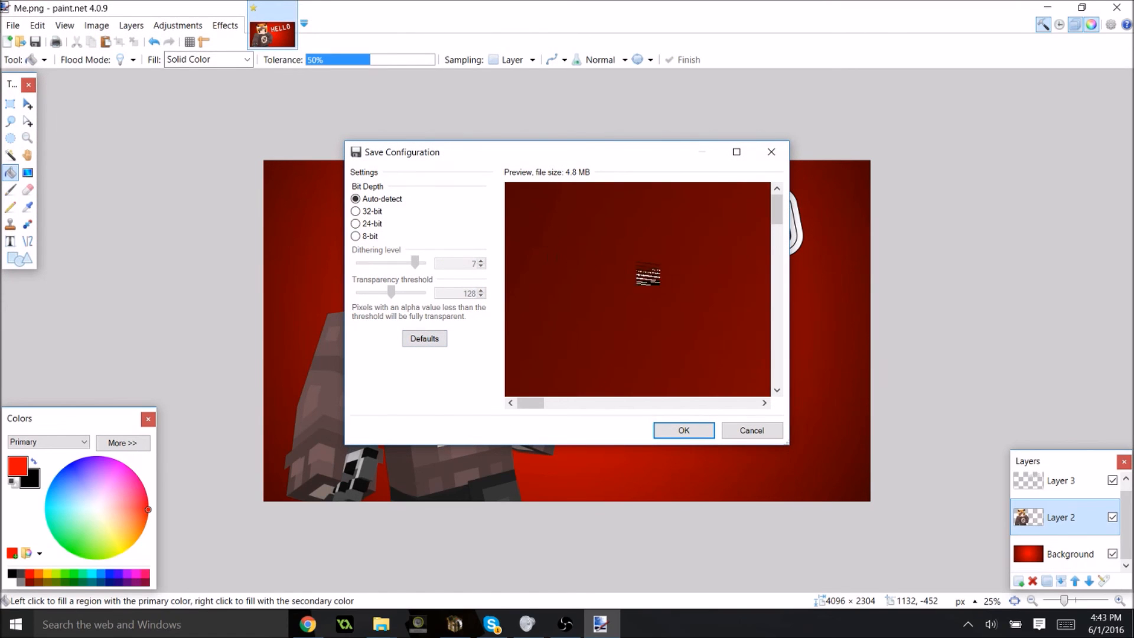
{"action": "left_click", "coordinate": [649, 429]}
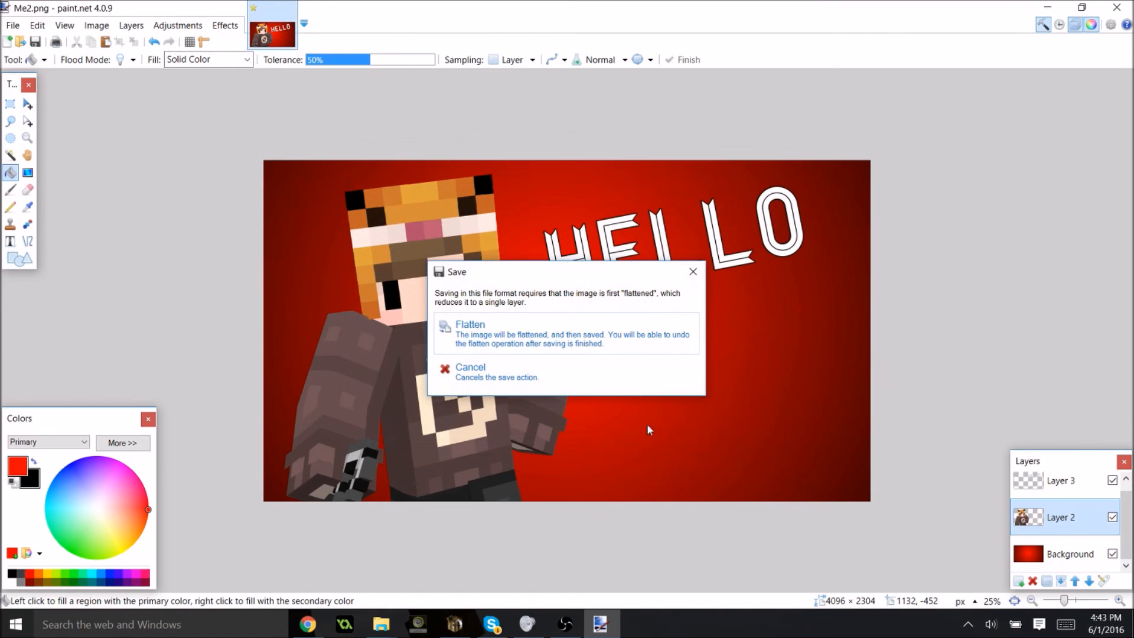
{"action": "left_click", "coordinate": [487, 352]}
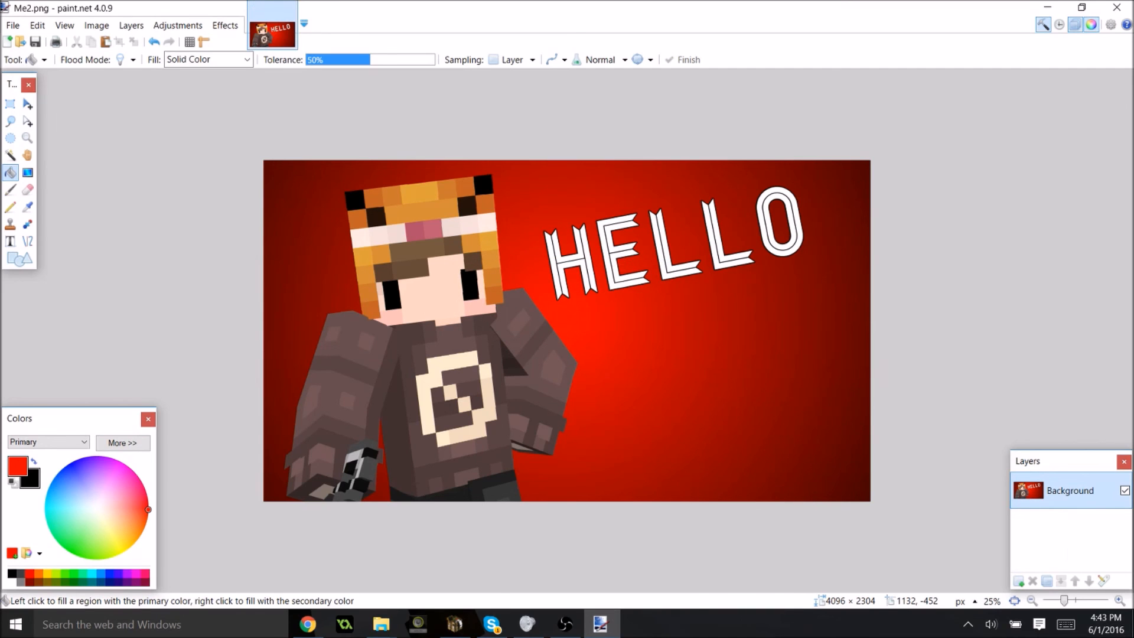
Step: Switch to the Windows desktop and move the Me2.png file to an open spot near the middle
{"action": "left_click", "coordinate": [1130, 624]}
{"action": "left_click_drag", "start_coordinate": [306, 333], "coordinate": [591, 331]}
{"action": "right_click", "coordinate": [591, 331]}
{"action": "left_click", "coordinate": [444, 245]}
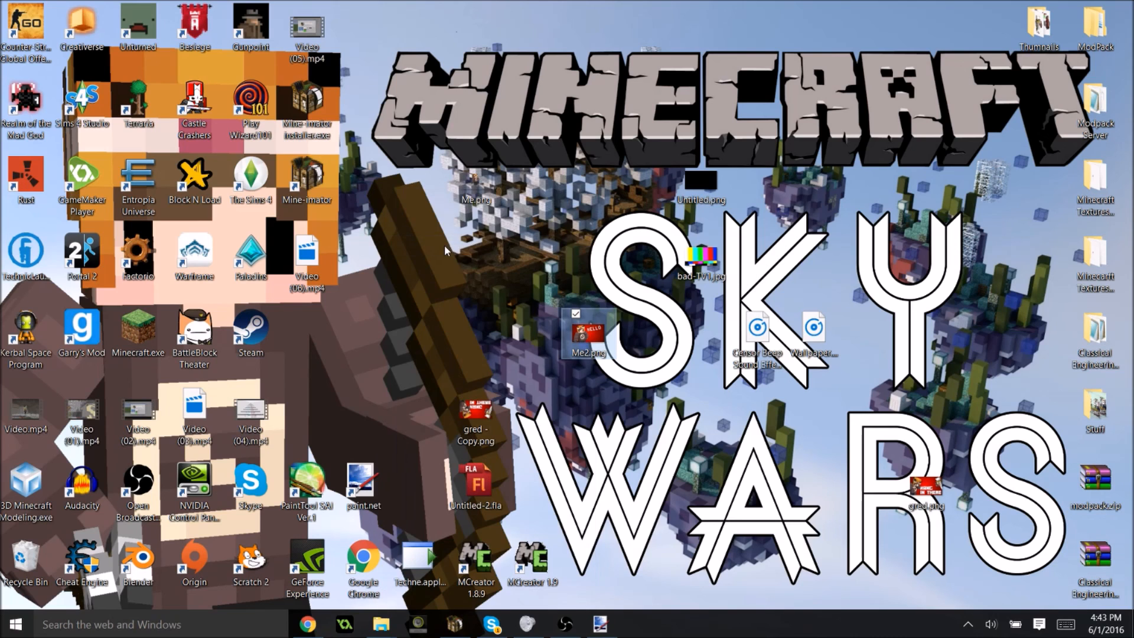